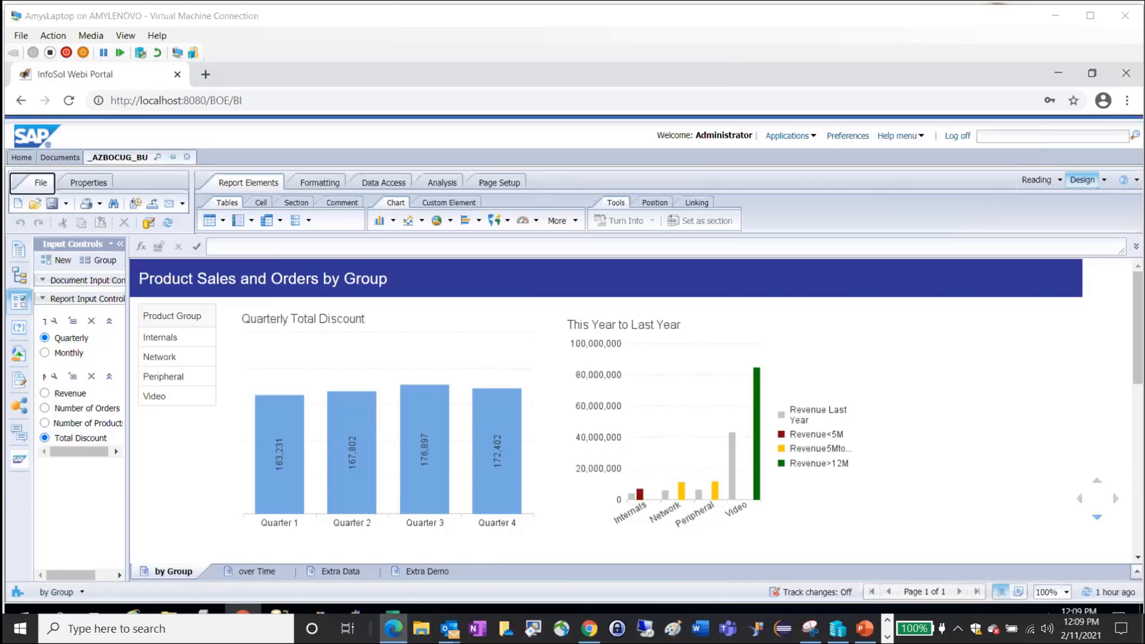
Examine the background and hyperlink appearance settings in the by Group report's format options.
{"action": "right_click", "coordinate": [179, 427]}
{"action": "left_click", "coordinate": [214, 415]}
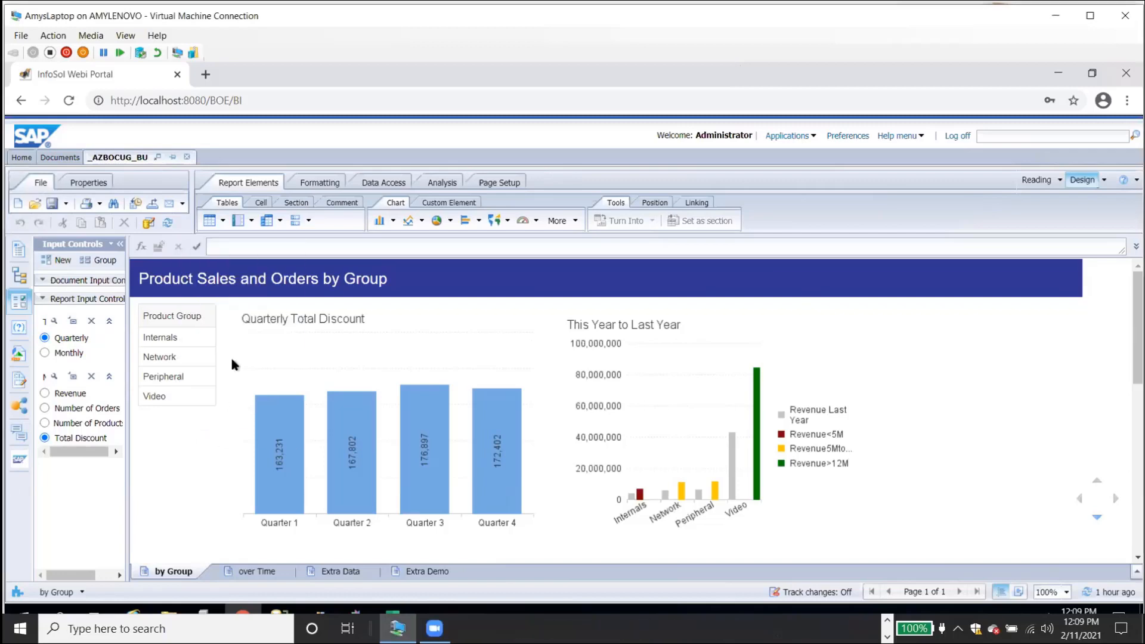
{"action": "left_click", "coordinate": [352, 304]}
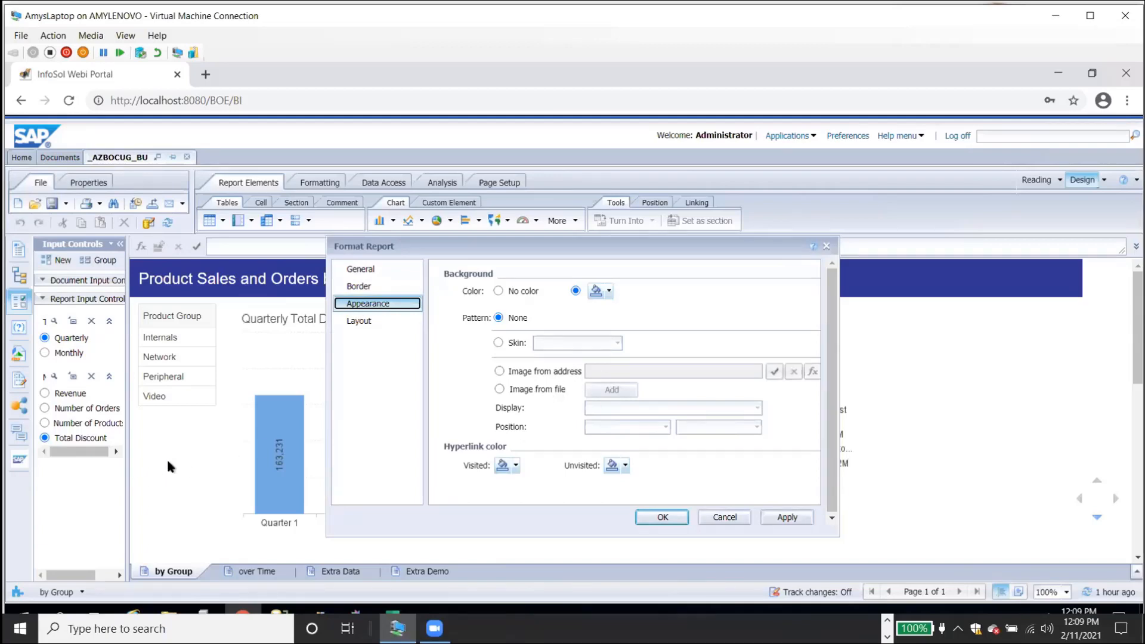
{"action": "left_click", "coordinate": [736, 516]}
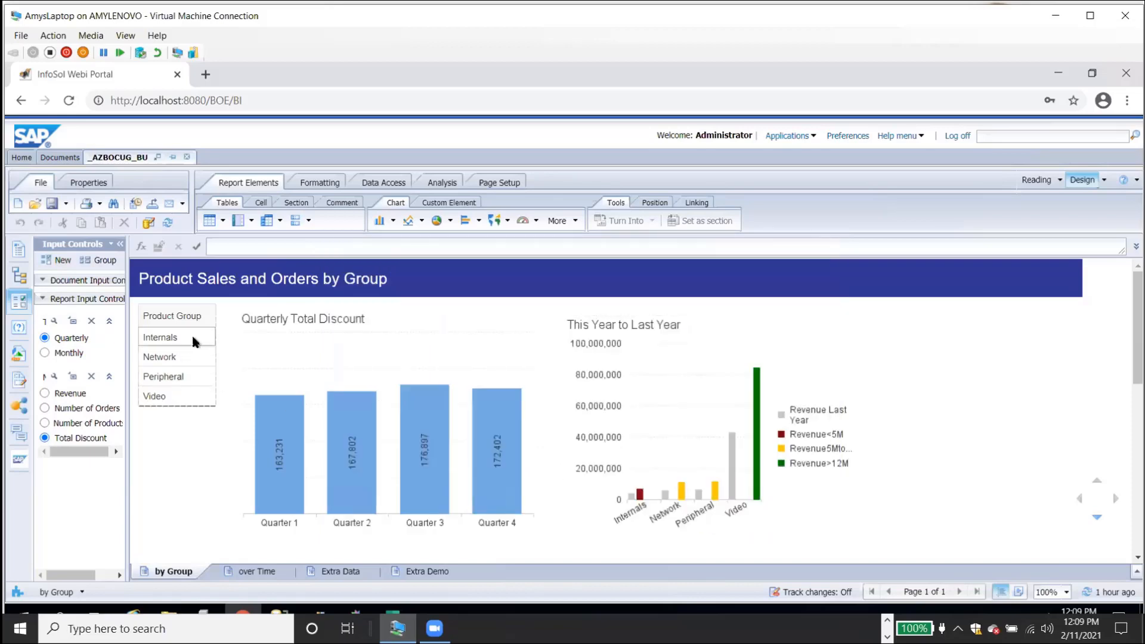
Examine the appearance settings of the "Product Sales and Orders by Group" title cell.
{"action": "left_click", "coordinate": [218, 285]}
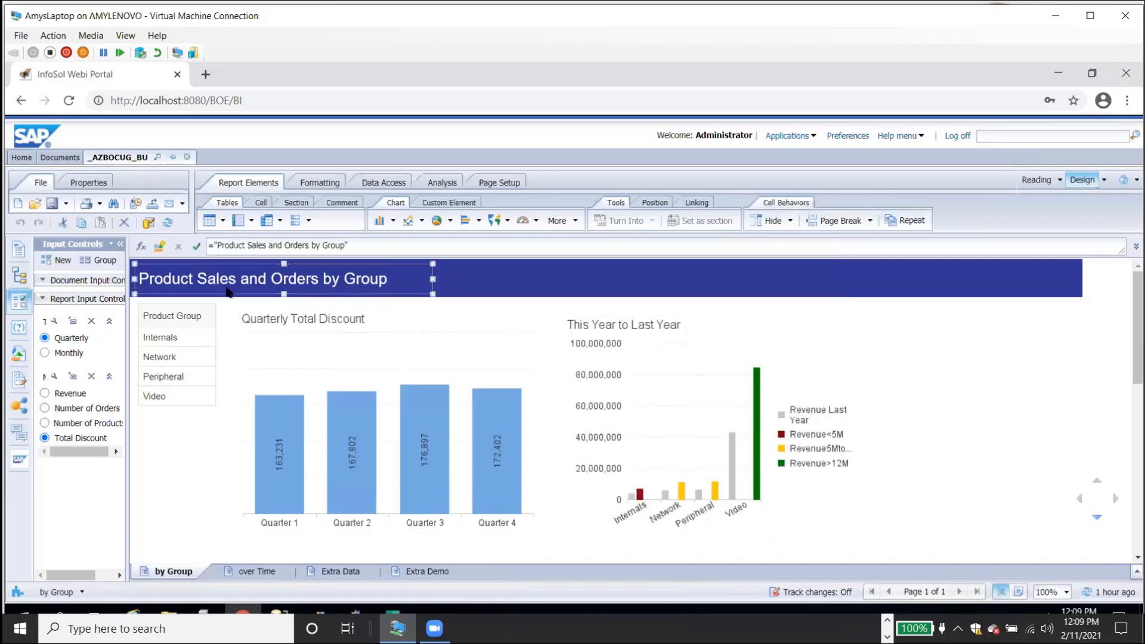
{"action": "right_click", "coordinate": [218, 284]}
{"action": "left_click", "coordinate": [279, 525]}
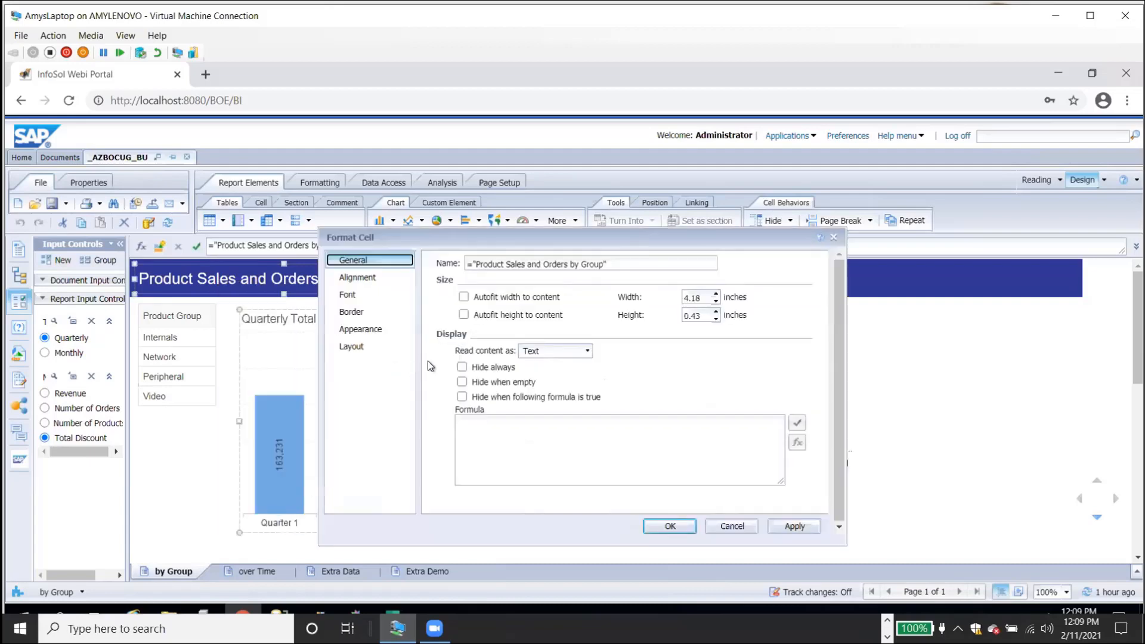
{"action": "left_click", "coordinate": [360, 329]}
{"action": "left_click", "coordinate": [732, 526]}
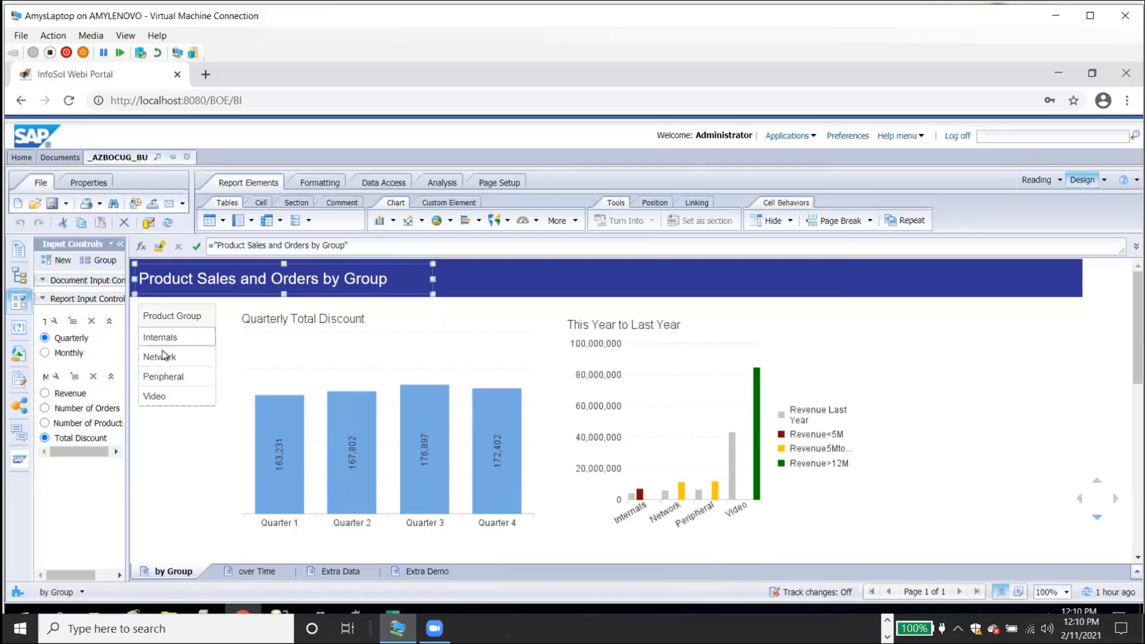
Try to set the background of the Product Group table's body cells to No color.
{"action": "right_click", "coordinate": [199, 357]}
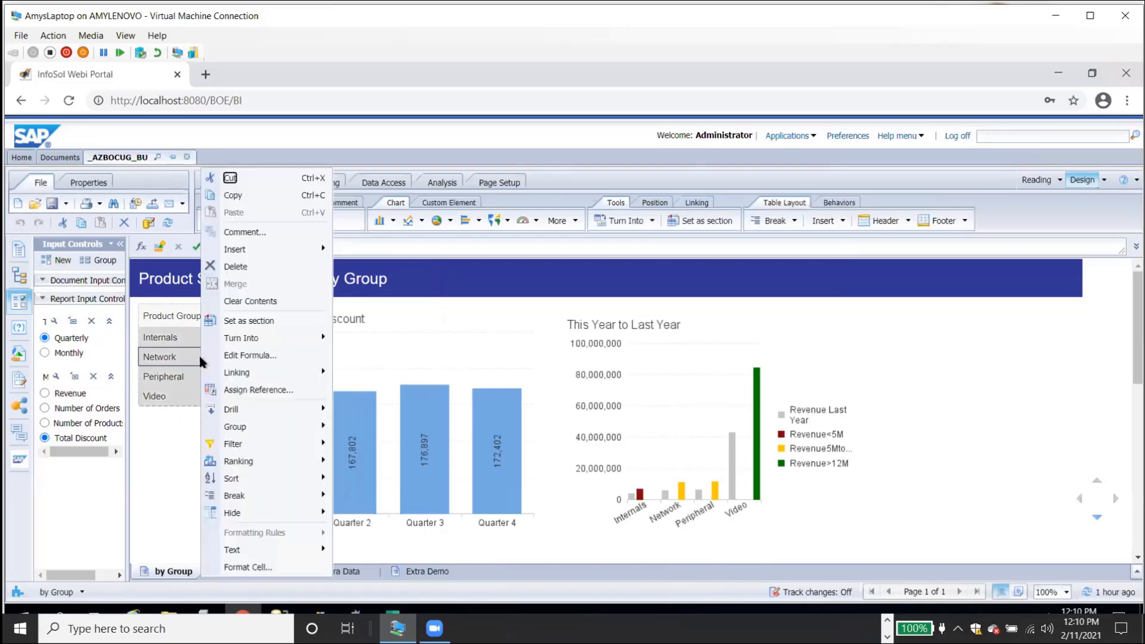
{"action": "left_click", "coordinate": [256, 567]}
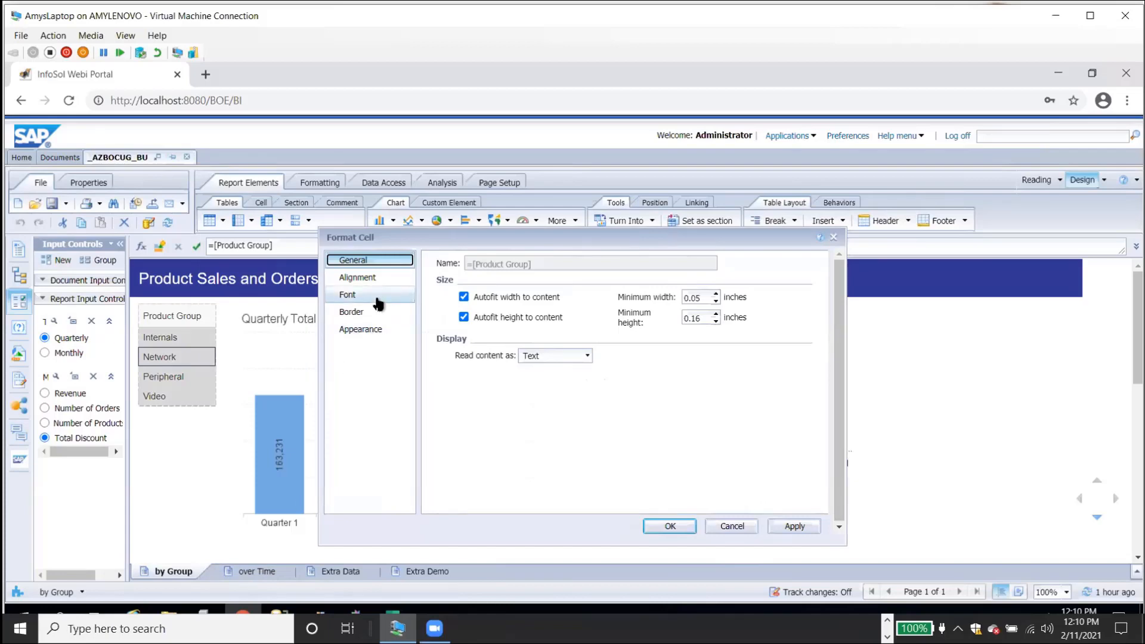
{"action": "left_click", "coordinate": [376, 329]}
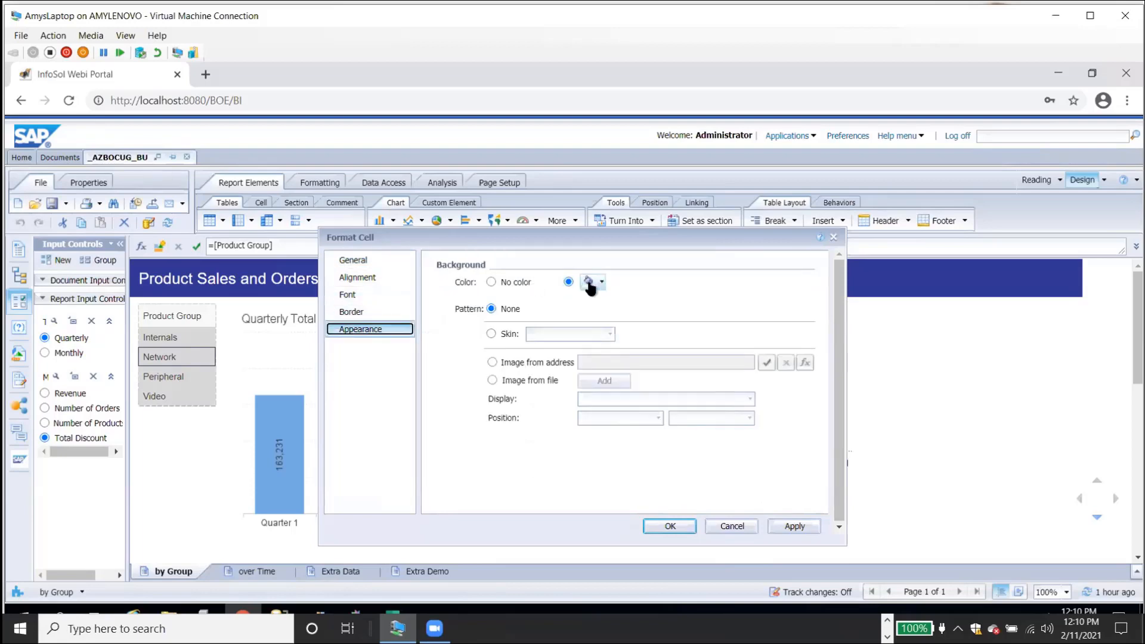
{"action": "left_click", "coordinate": [491, 283]}
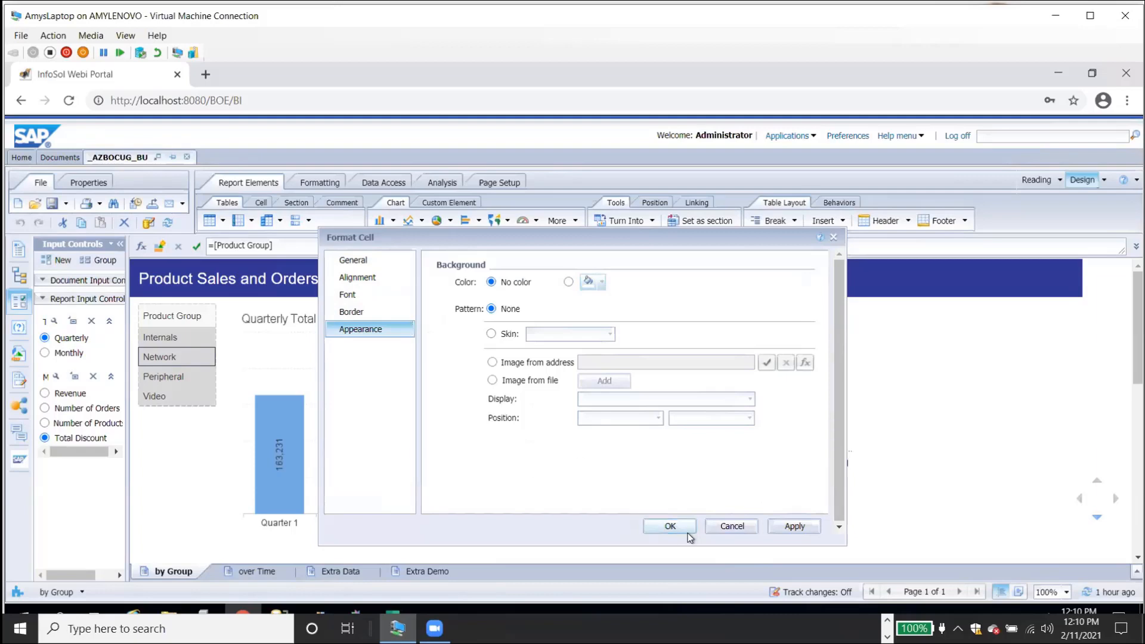
{"action": "left_click", "coordinate": [721, 527]}
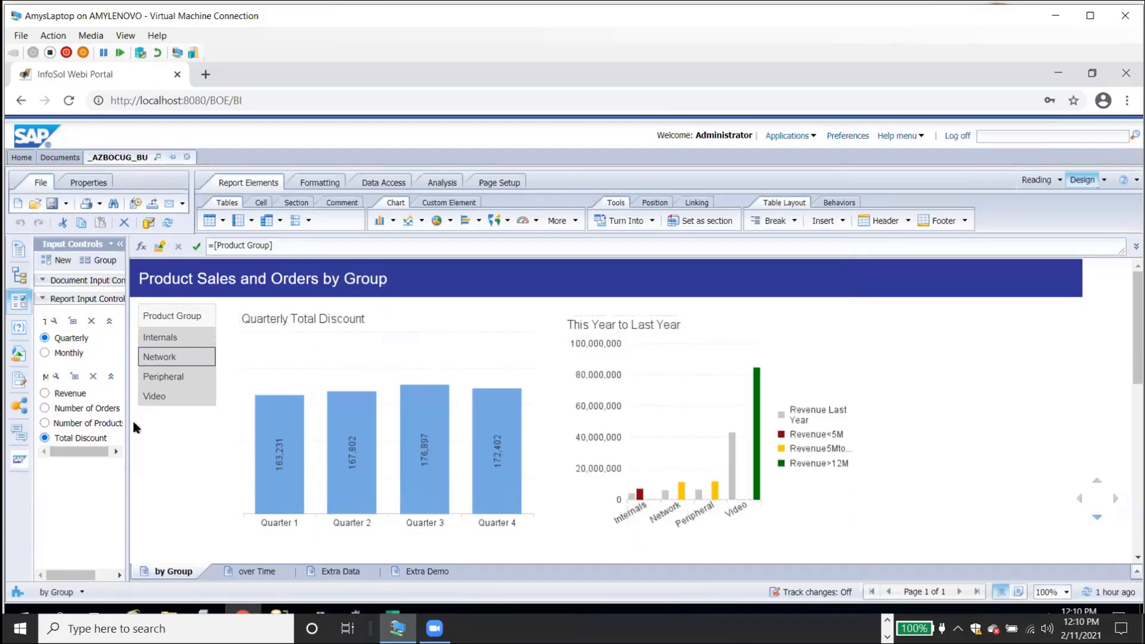
{"action": "left_click", "coordinate": [185, 438]}
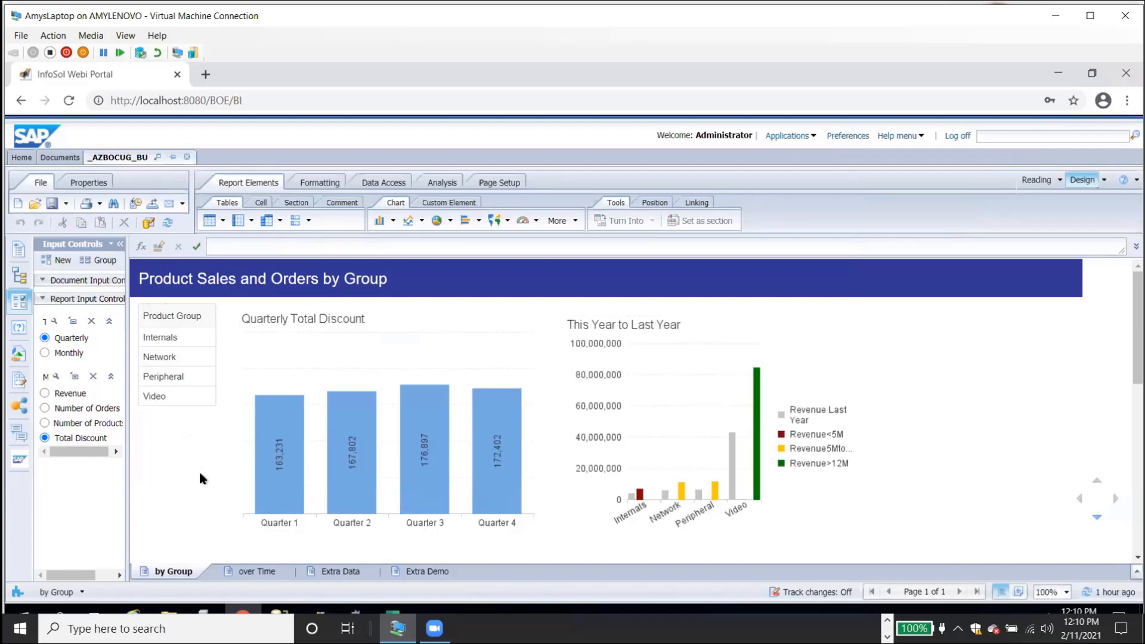
Open the over Time report, inspect the Back to by Group cell's formula and follow its link.
{"action": "left_click", "coordinate": [250, 571]}
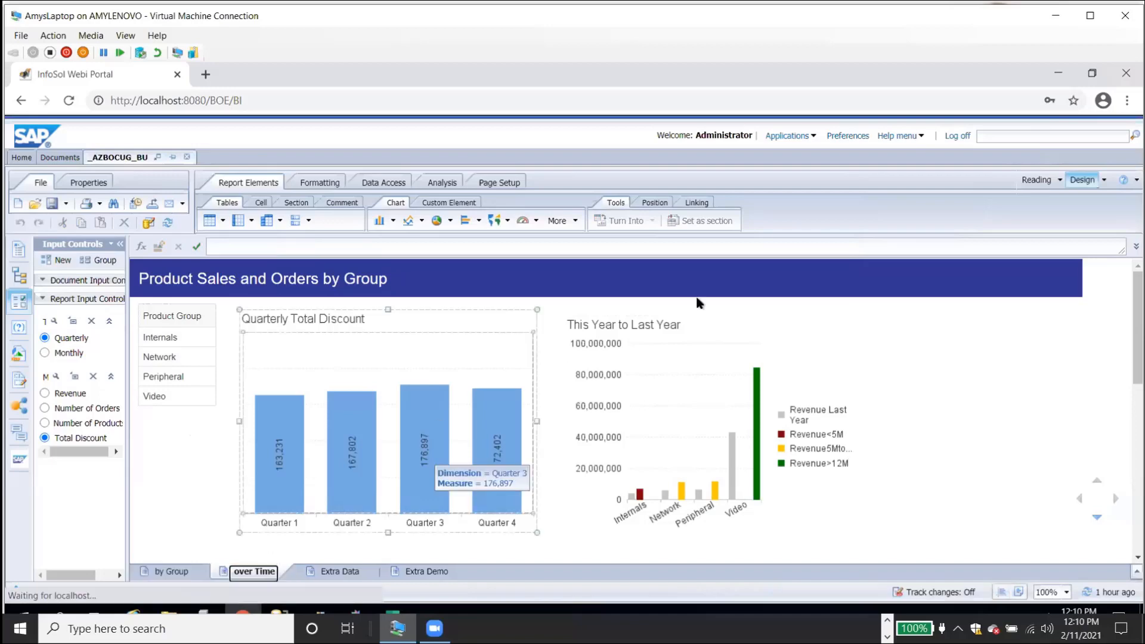
{"action": "left_click", "coordinate": [785, 280]}
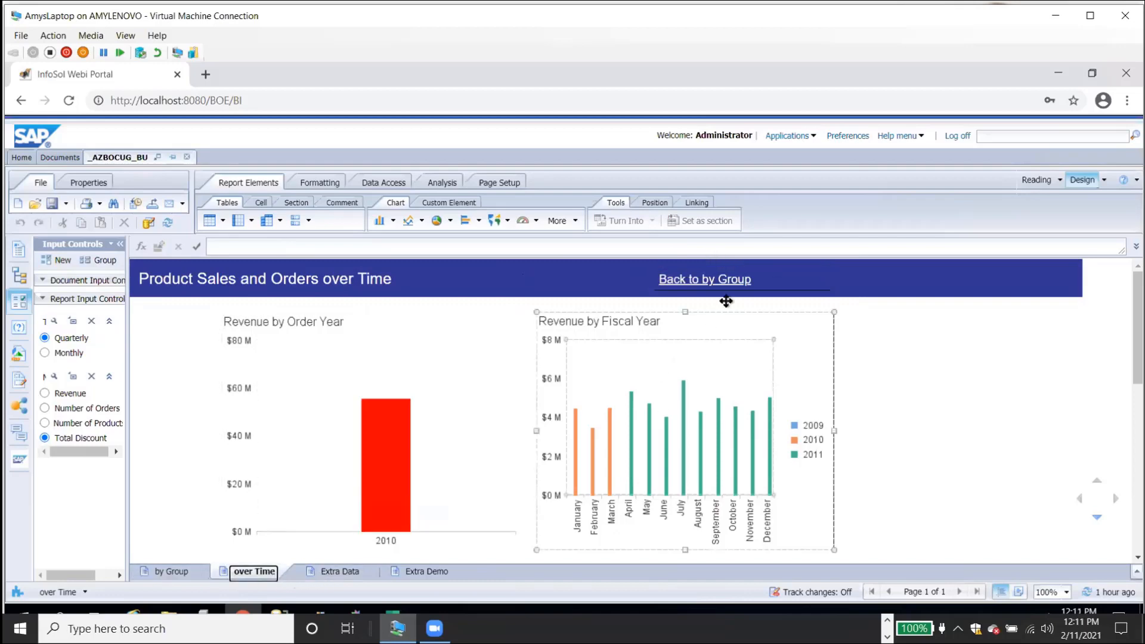
{"action": "left_click", "coordinate": [772, 280]}
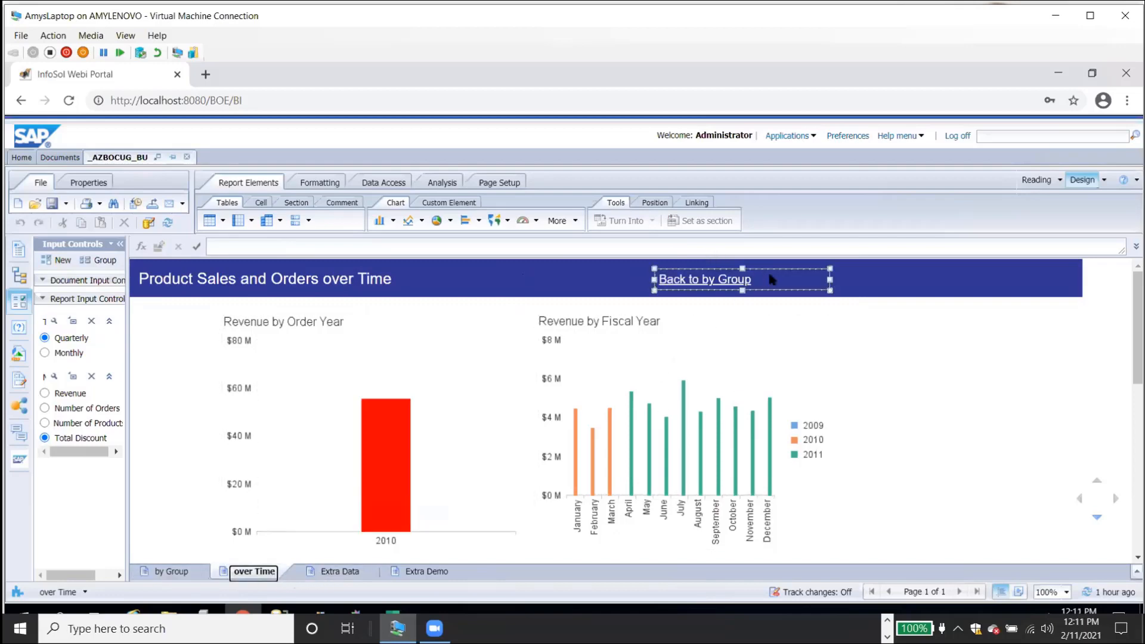
{"action": "left_click", "coordinate": [779, 278]}
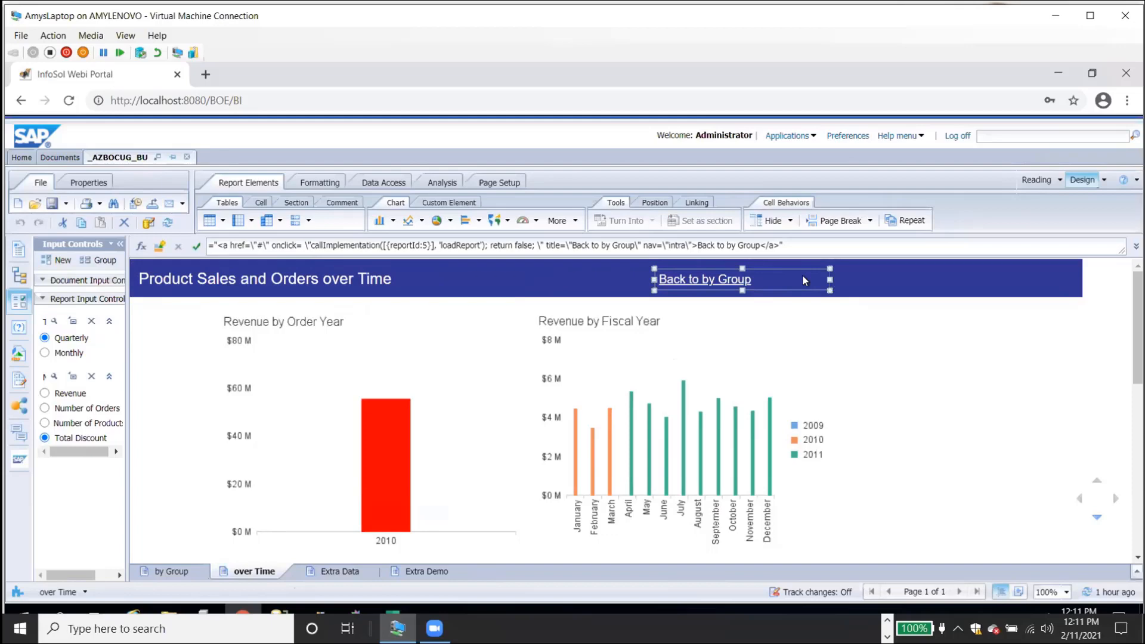
{"action": "left_click", "coordinate": [715, 283]}
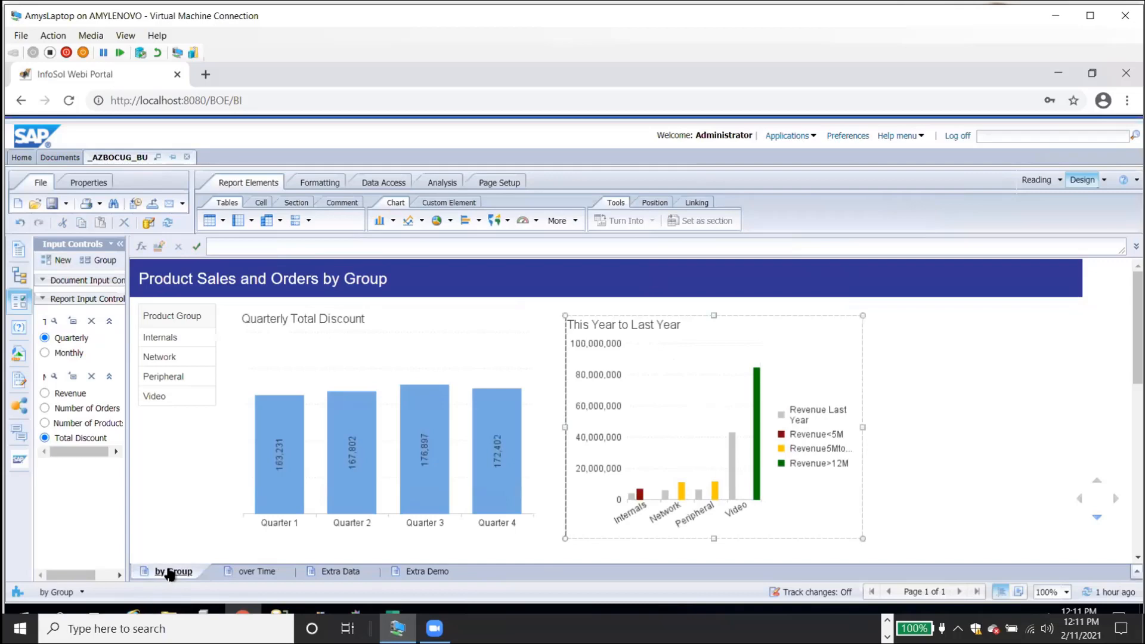
Return to the over Time report and insert a blank cell in the blue header just before the Back to by Group link.
{"action": "left_click", "coordinate": [254, 571]}
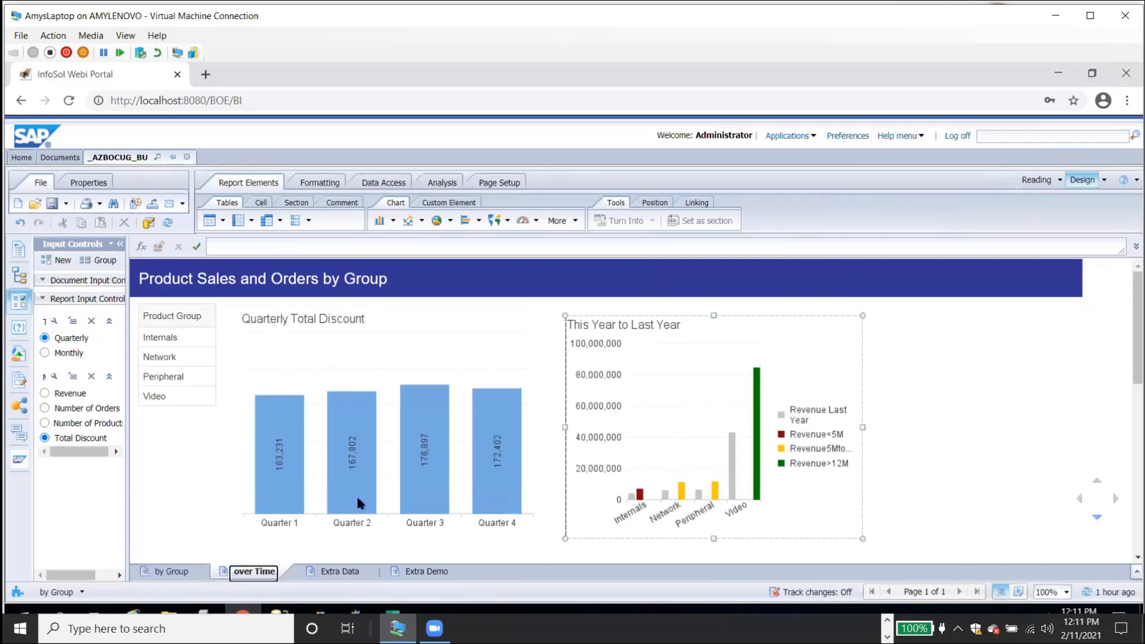
{"action": "left_click", "coordinate": [775, 279]}
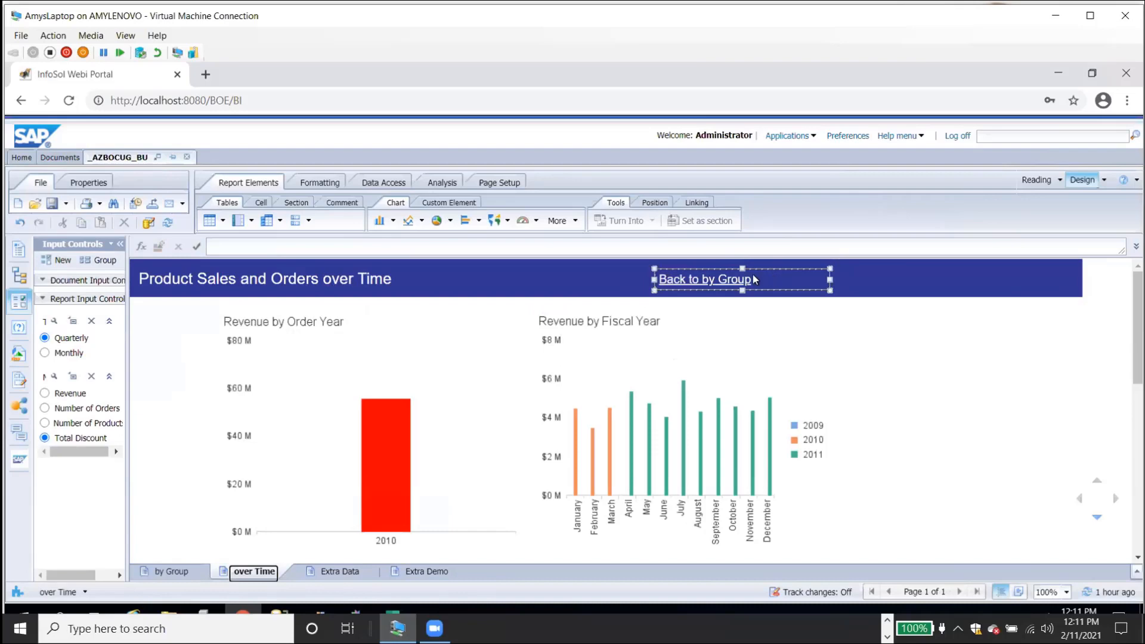
{"action": "left_click", "coordinate": [275, 276]}
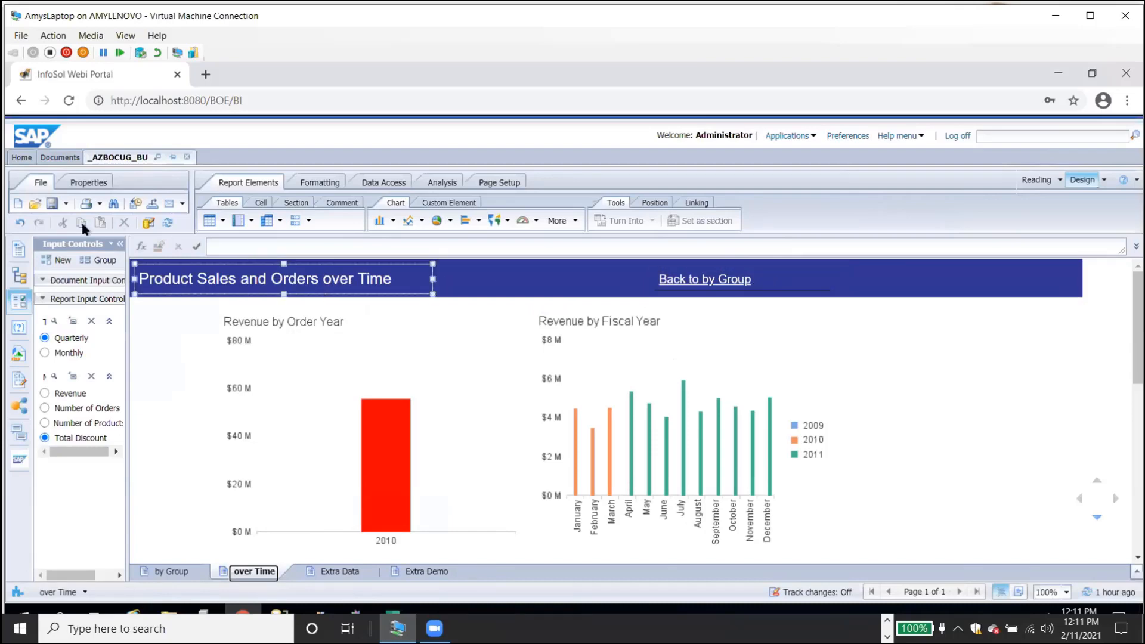
{"action": "left_click", "coordinate": [260, 203]}
{"action": "left_click", "coordinate": [222, 220]}
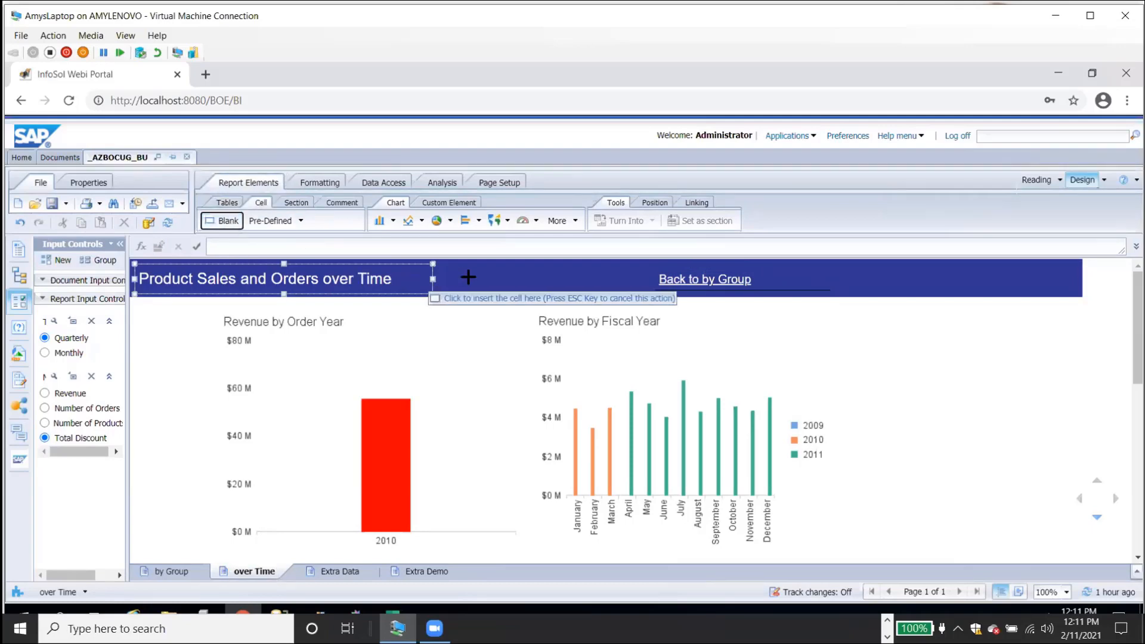
{"action": "left_click", "coordinate": [583, 291]}
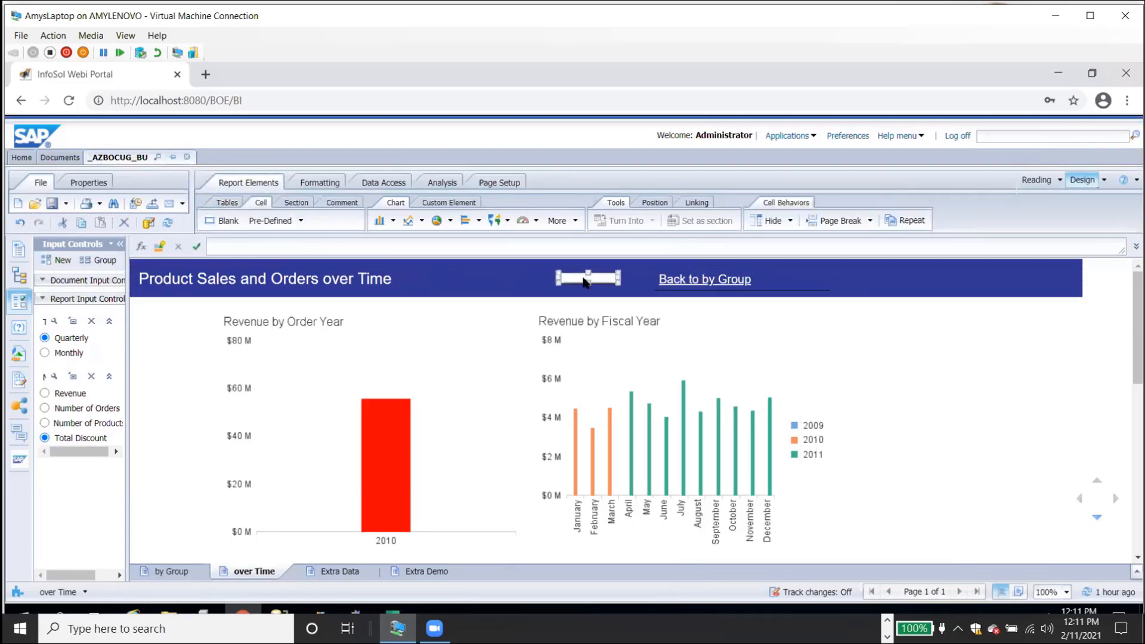
Upload arrow_image.gif from file as the background image of the new blank cell in the header.
{"action": "right_click", "coordinate": [572, 278]}
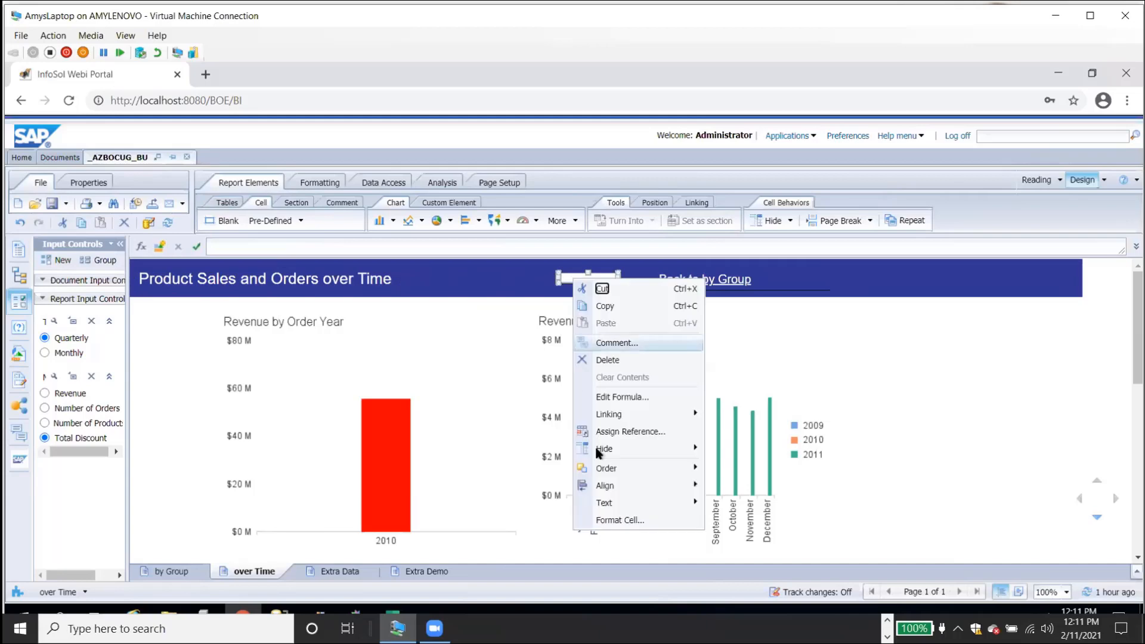
{"action": "left_click", "coordinate": [601, 519]}
{"action": "left_click", "coordinate": [360, 329]}
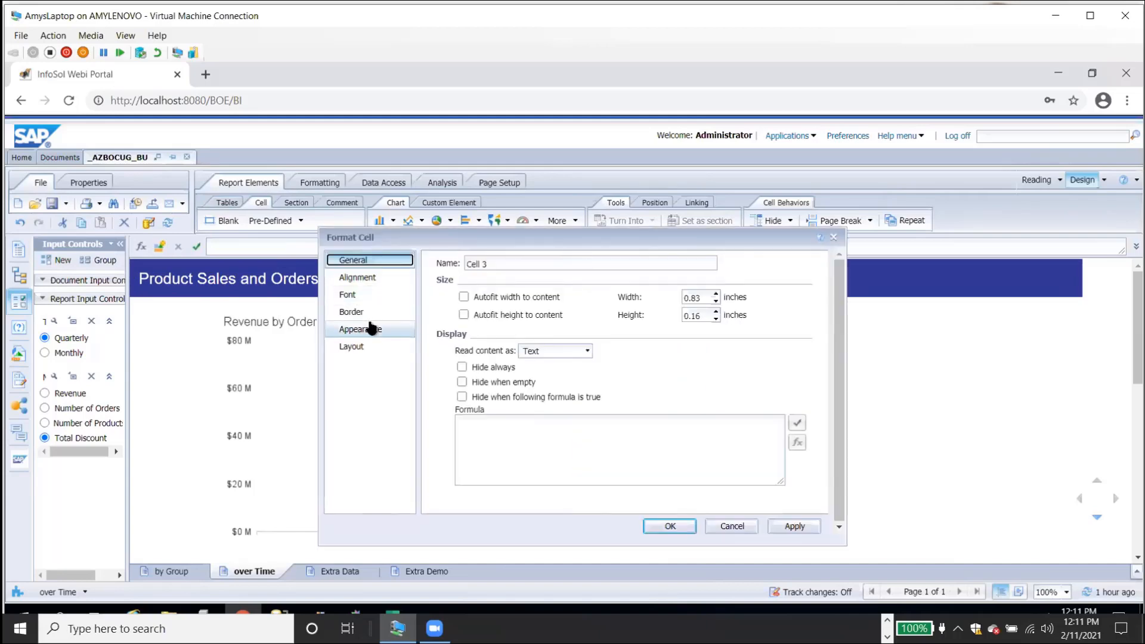
{"action": "left_click", "coordinate": [492, 379]}
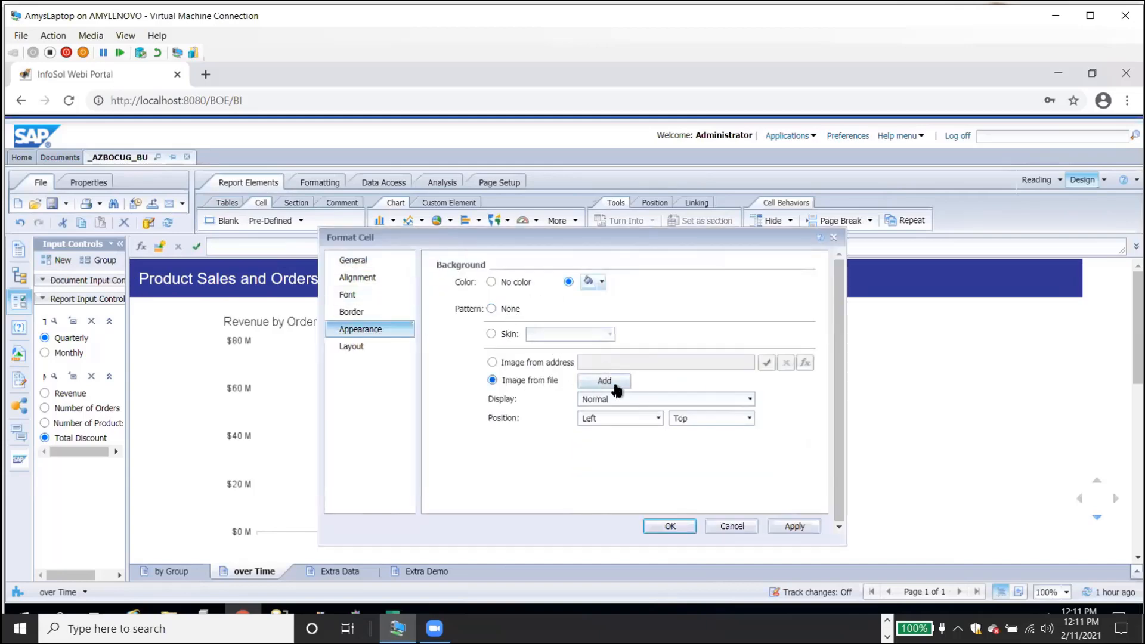
{"action": "left_click", "coordinate": [614, 381]}
{"action": "left_click", "coordinate": [515, 374]}
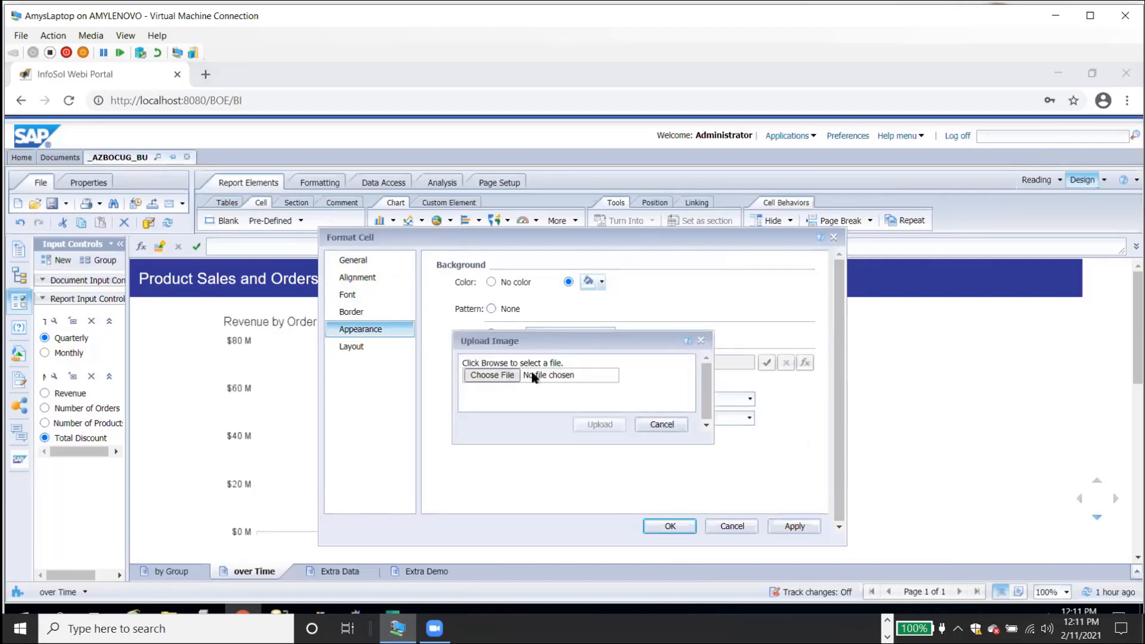
{"action": "left_click", "coordinate": [169, 149]}
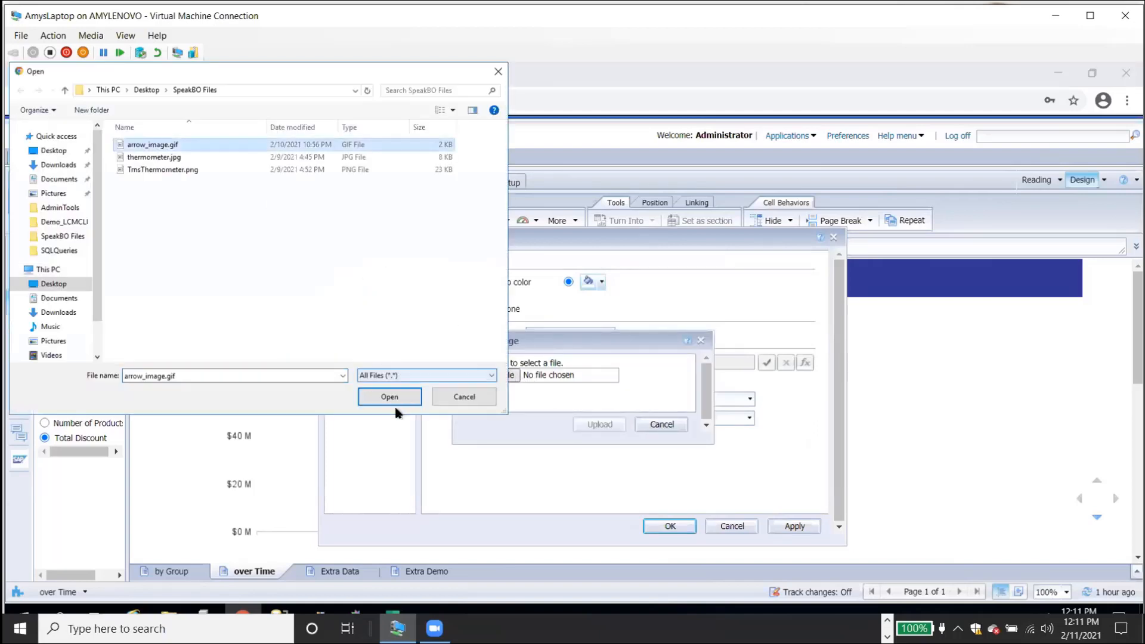
{"action": "left_click", "coordinate": [391, 395]}
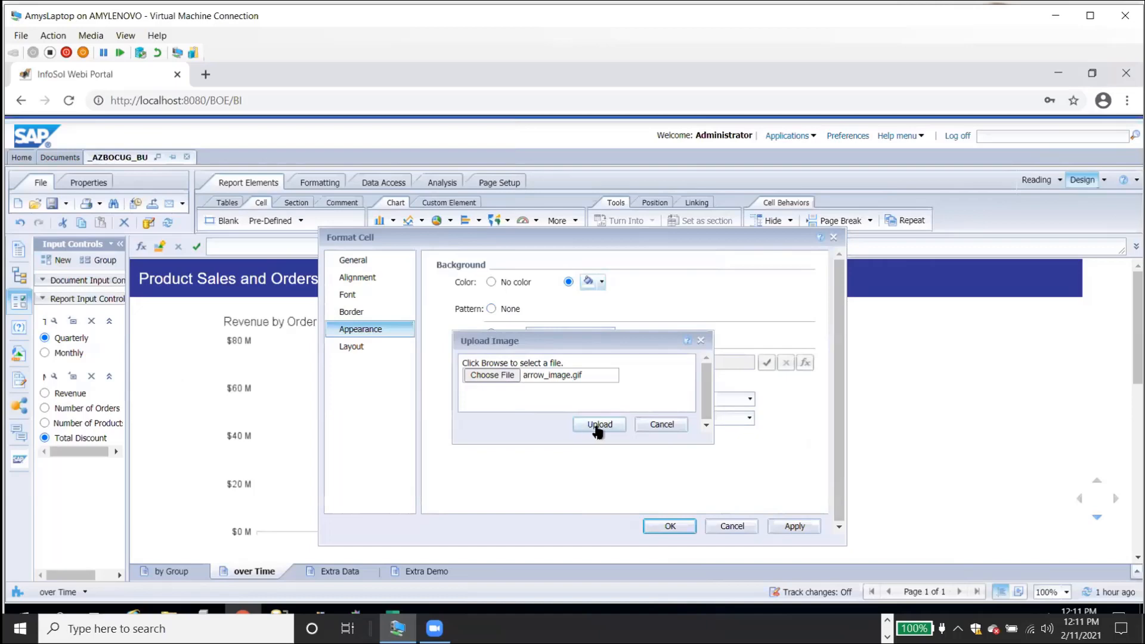
{"action": "left_click", "coordinate": [598, 425]}
Set the arrow background image's display to Stretch and apply the cell formatting.
{"action": "left_click", "coordinate": [749, 399]}
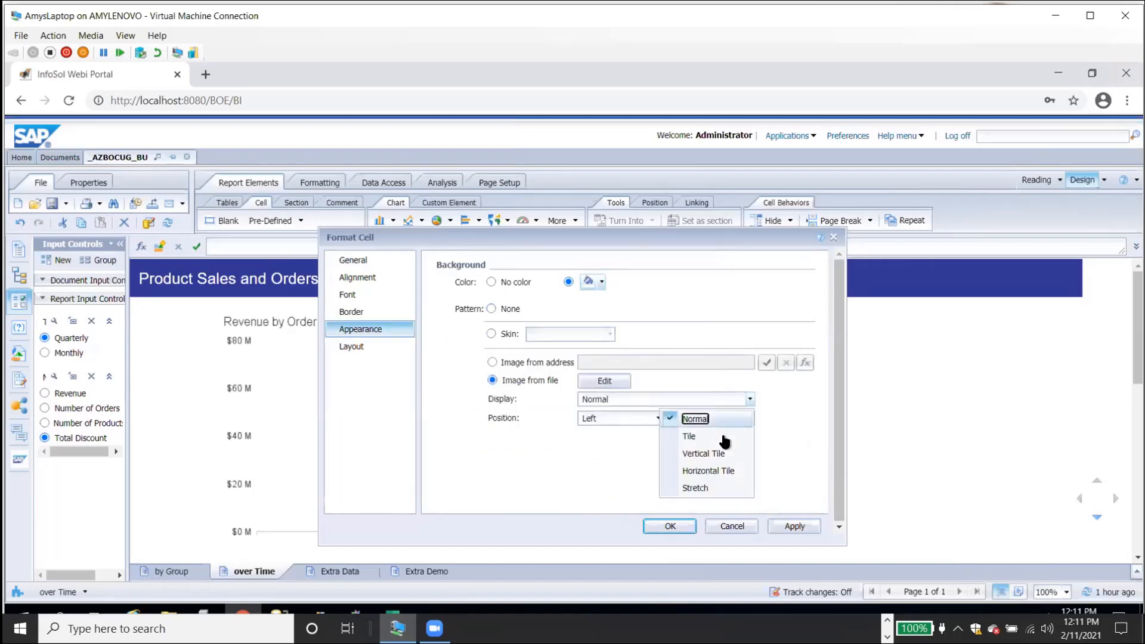
{"action": "left_click", "coordinate": [698, 487]}
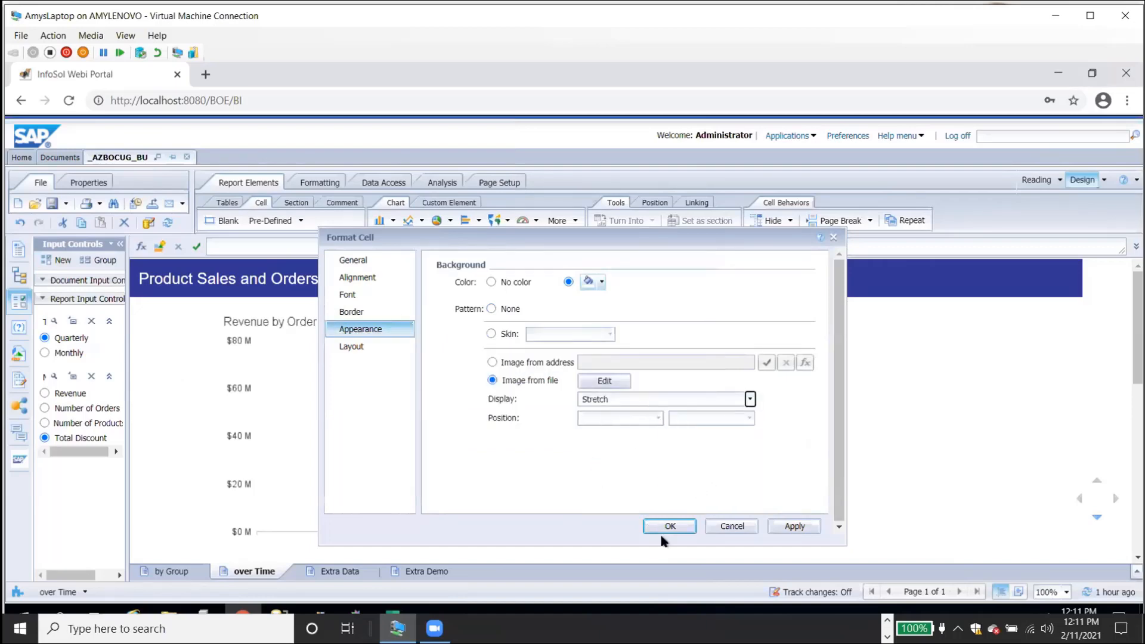
{"action": "left_click", "coordinate": [669, 527]}
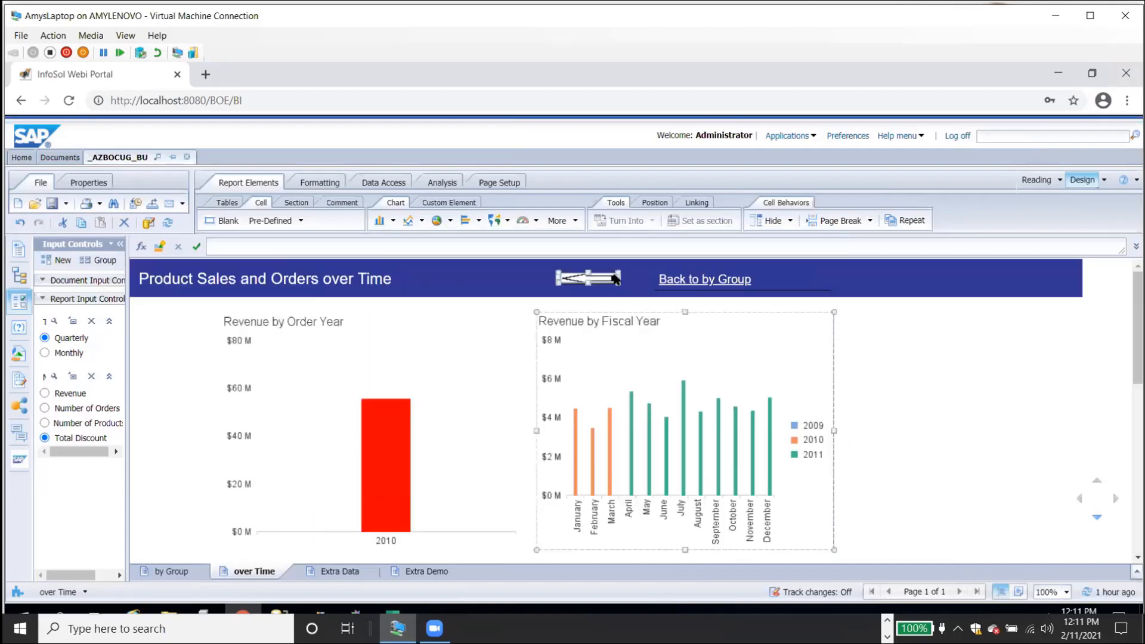
Make the arrow cell narrower and taller, and move it close beside the Back to by Group link.
{"action": "left_click_drag", "start_coordinate": [617, 278], "coordinate": [576, 266]}
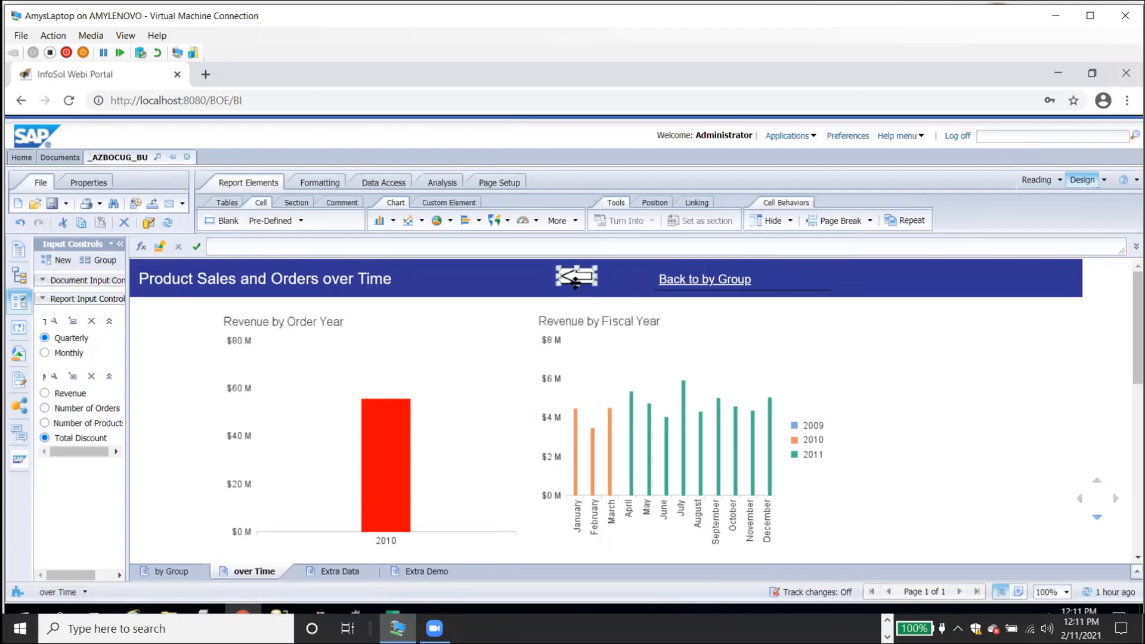
{"action": "left_click_drag", "start_coordinate": [576, 284], "coordinate": [620, 265]}
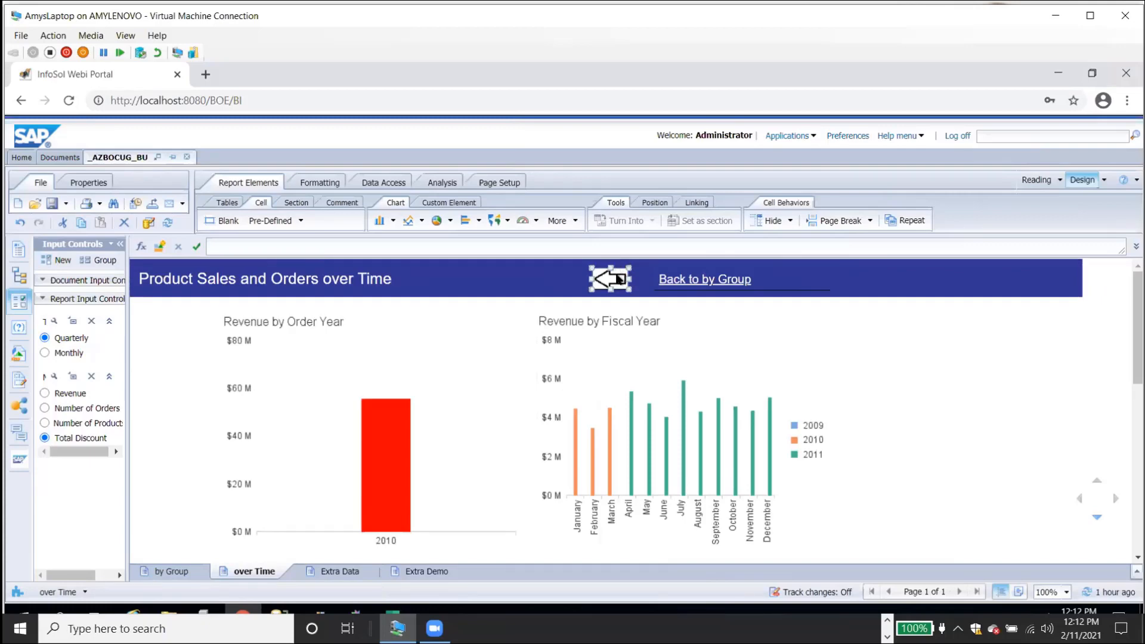
Add an intra-document link from the arrow image cell to the by Group report.
{"action": "right_click", "coordinate": [619, 278]}
{"action": "mouse_move", "coordinate": [670, 407]}
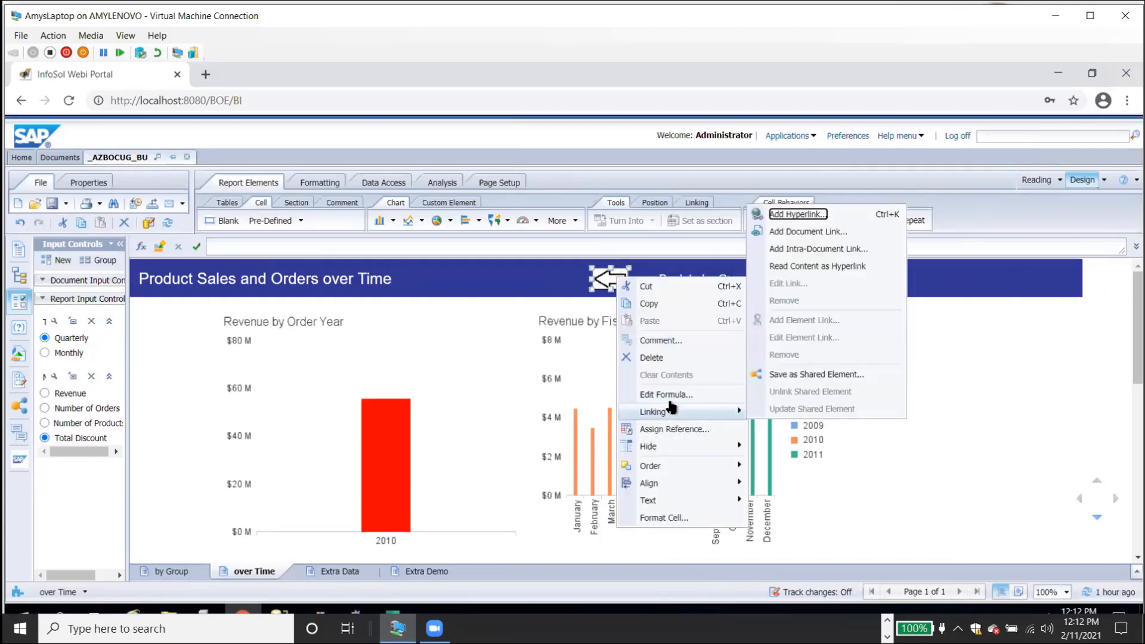
{"action": "left_click", "coordinate": [819, 249]}
{"action": "left_click", "coordinate": [644, 278]}
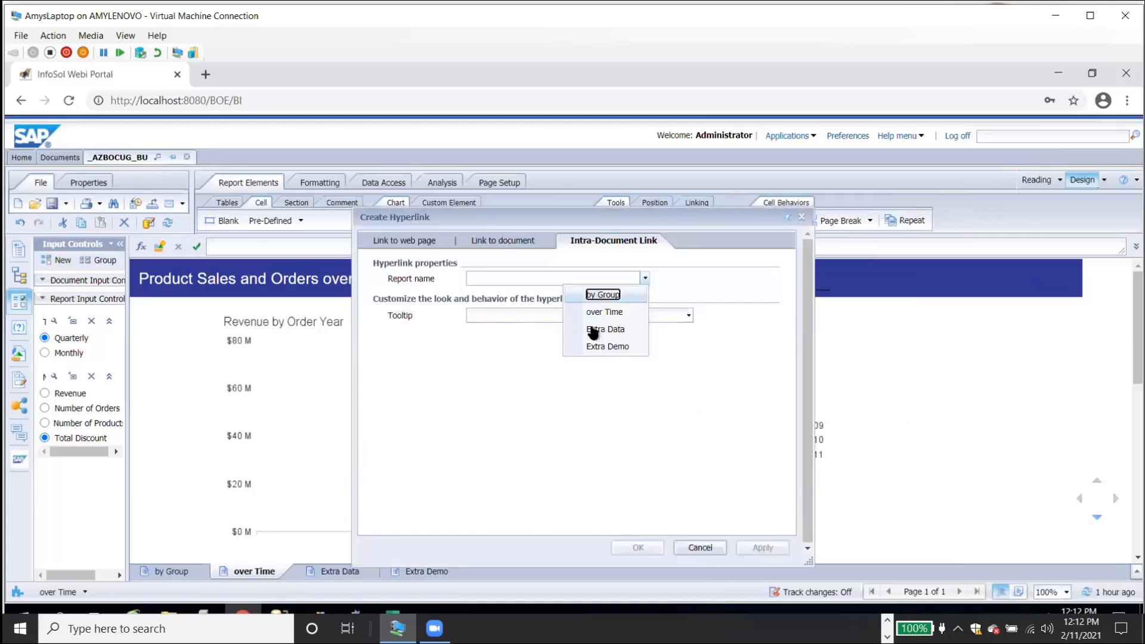
{"action": "left_click", "coordinate": [603, 295]}
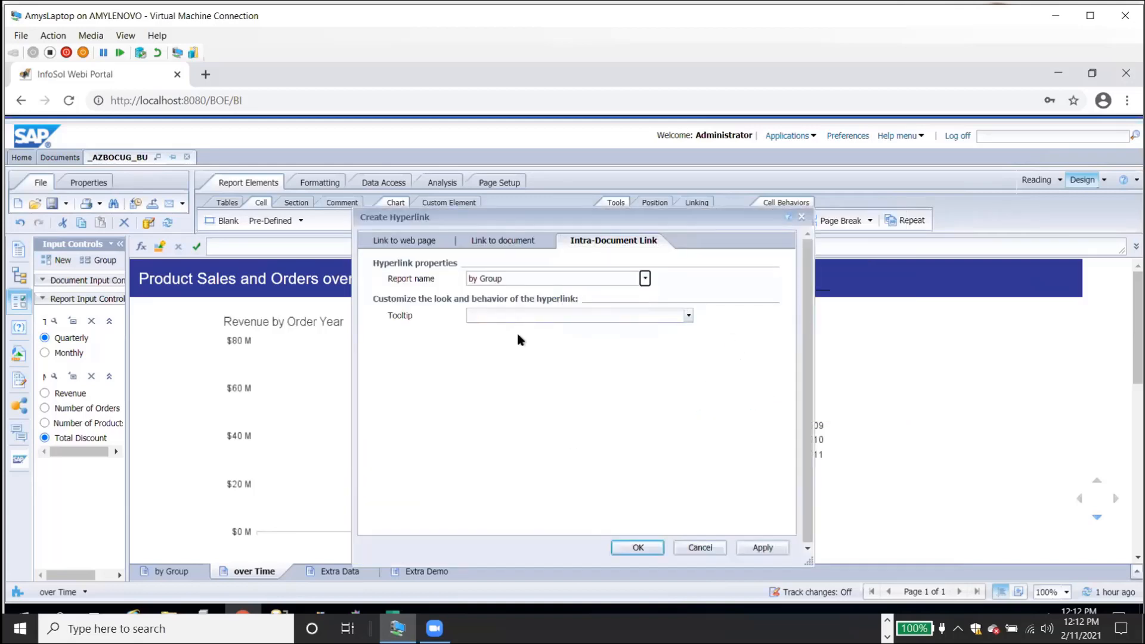
{"action": "left_click", "coordinate": [626, 547]}
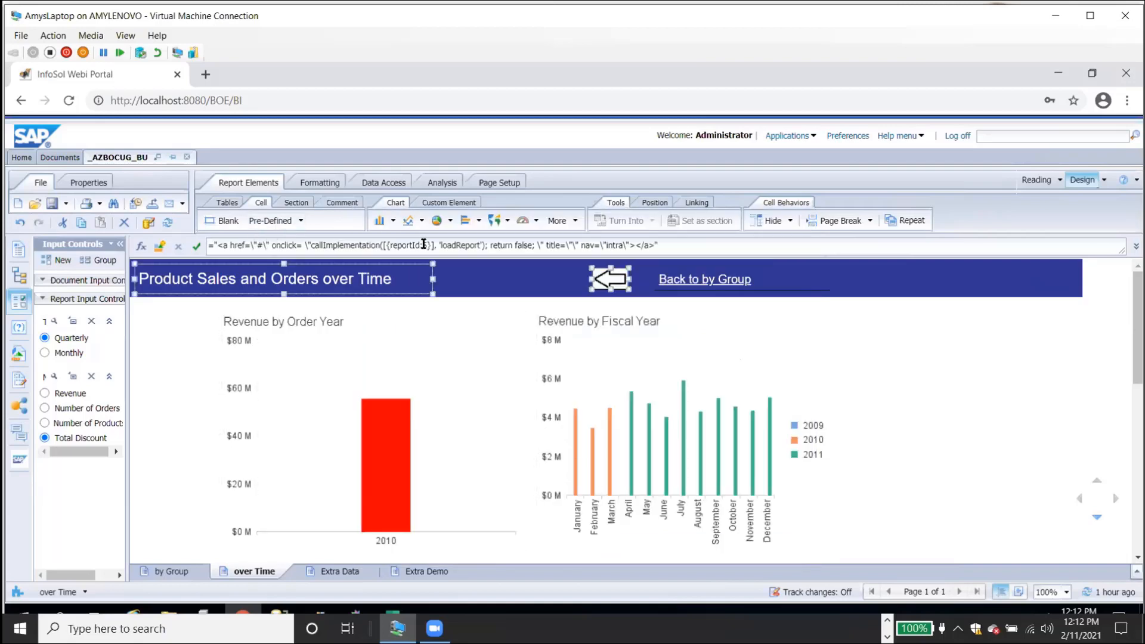
Inspect the arrow cell's hyperlink formula and test whether the arrow image works as a link.
{"action": "left_click", "coordinate": [633, 245]}
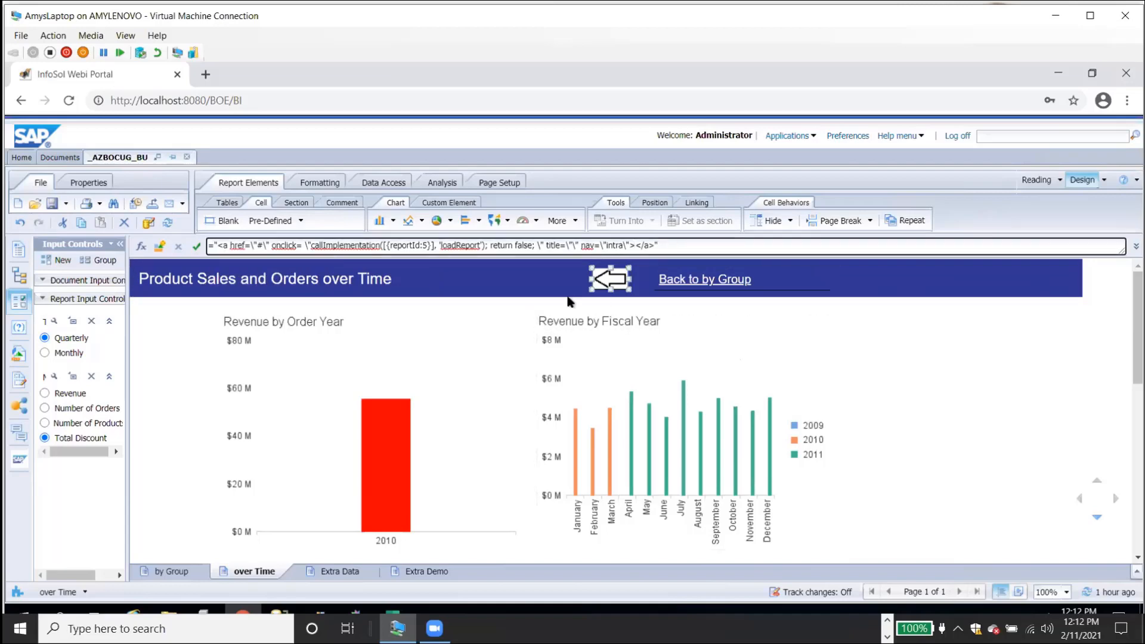
{"action": "left_click", "coordinate": [510, 323]}
{"action": "left_click", "coordinate": [881, 367]}
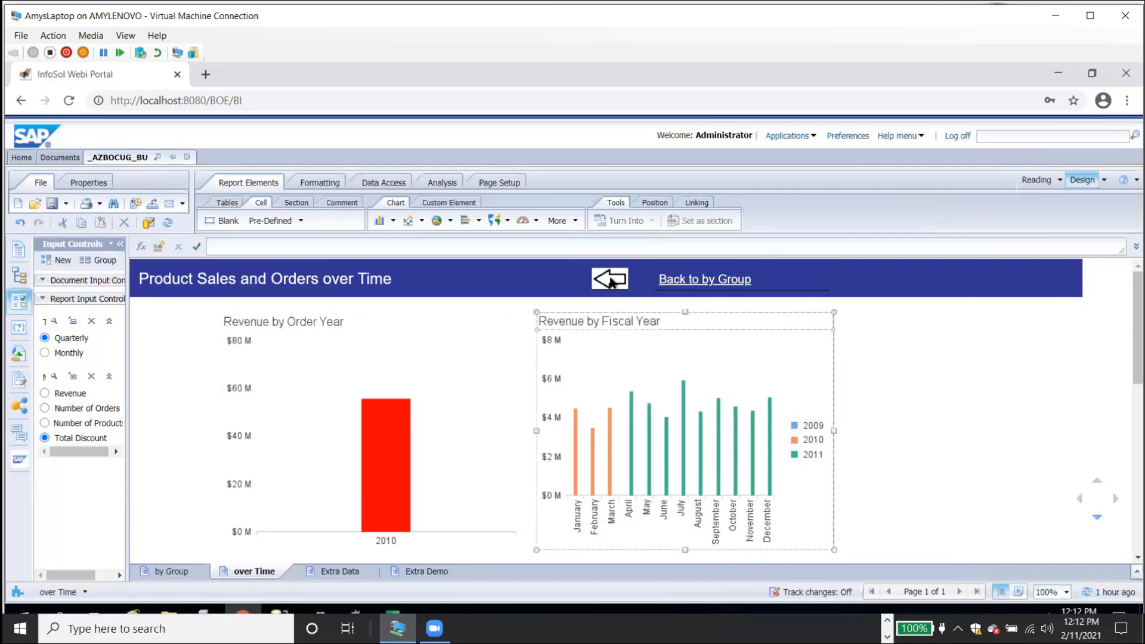
{"action": "left_click", "coordinate": [609, 280]}
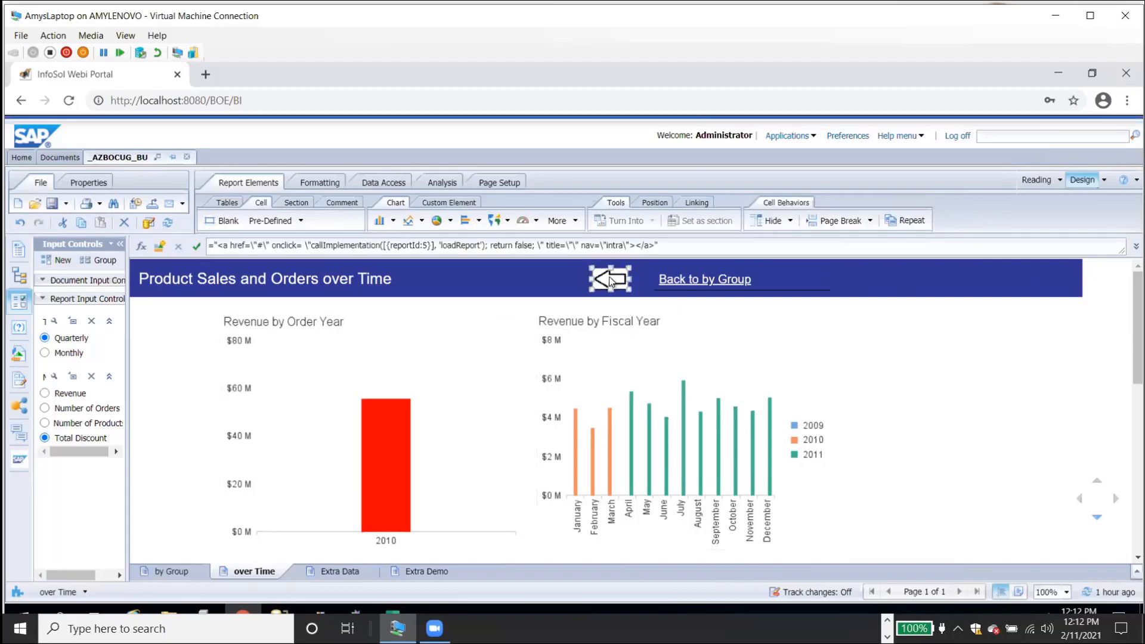
Insert ooo as the link text just before the closing </a> tag in the arrow cell's formula.
{"action": "left_click", "coordinate": [635, 244]}
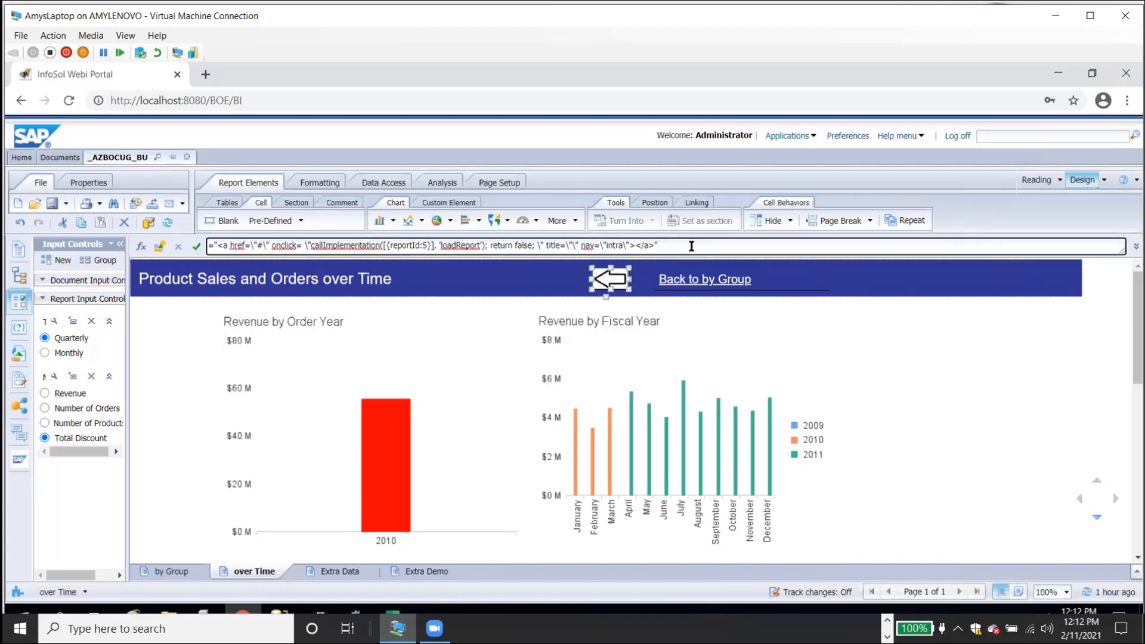
{"action": "type", "text": "ooc"}
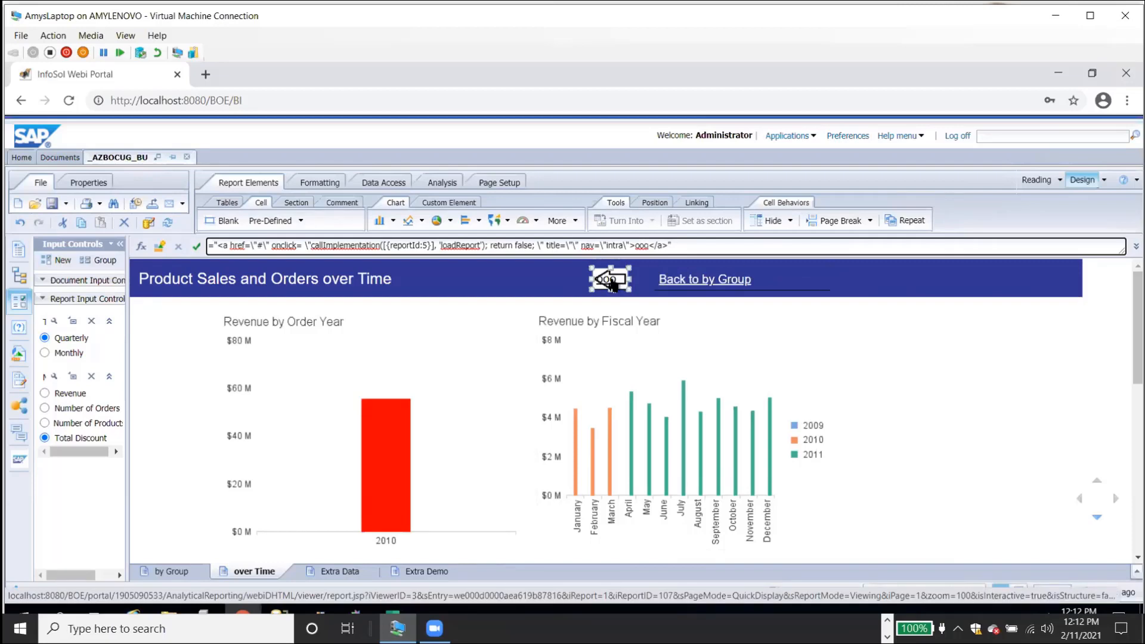
{"action": "left_click", "coordinate": [897, 342]}
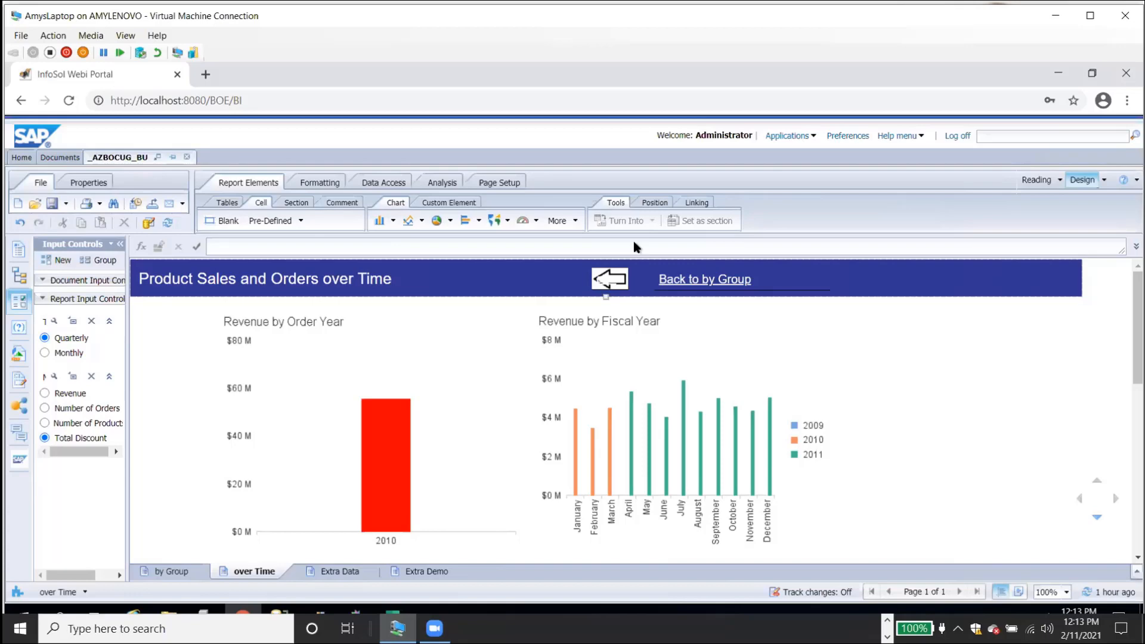
Switch to the desktop and open fontalias.xml in Notepad.
{"action": "left_click", "coordinate": [1057, 77]}
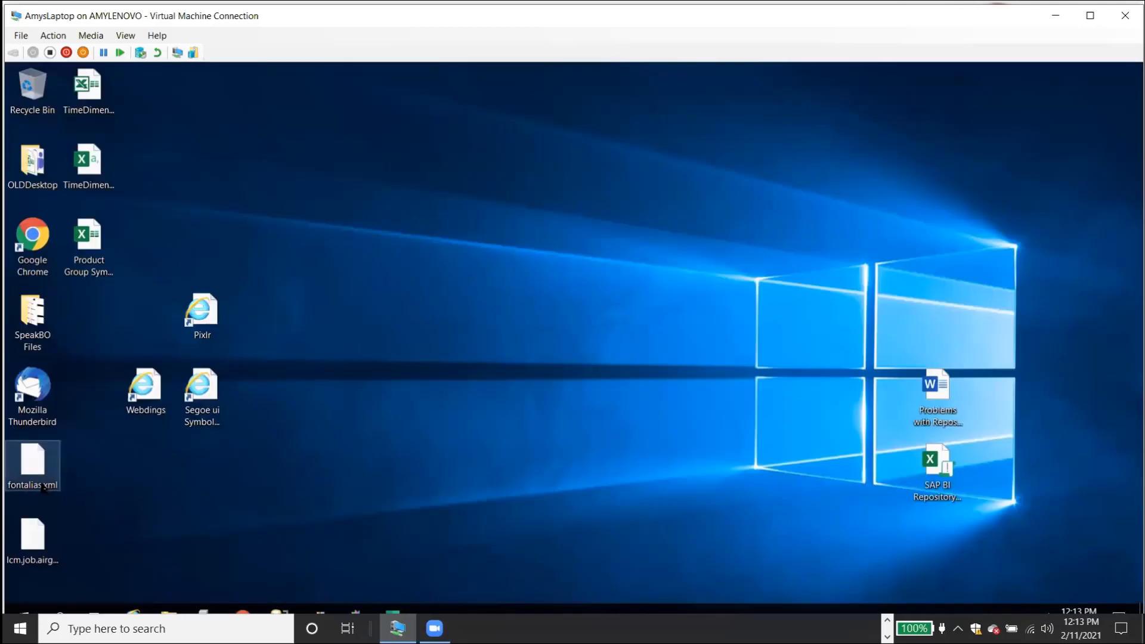
{"action": "double_click", "coordinate": [33, 462]}
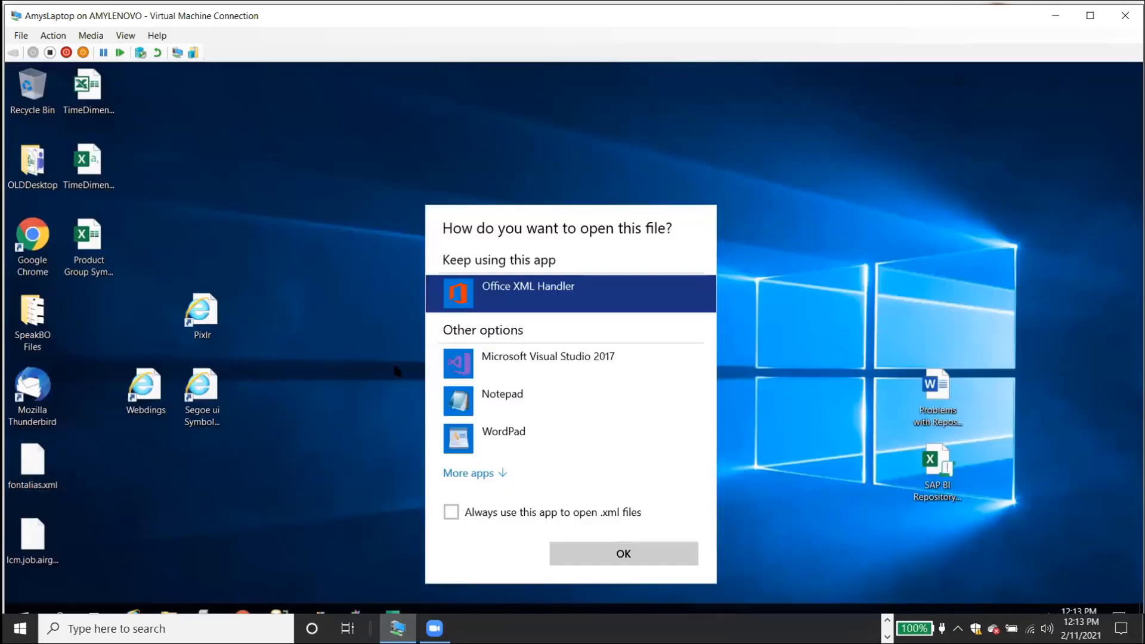
{"action": "double_click", "coordinate": [523, 391]}
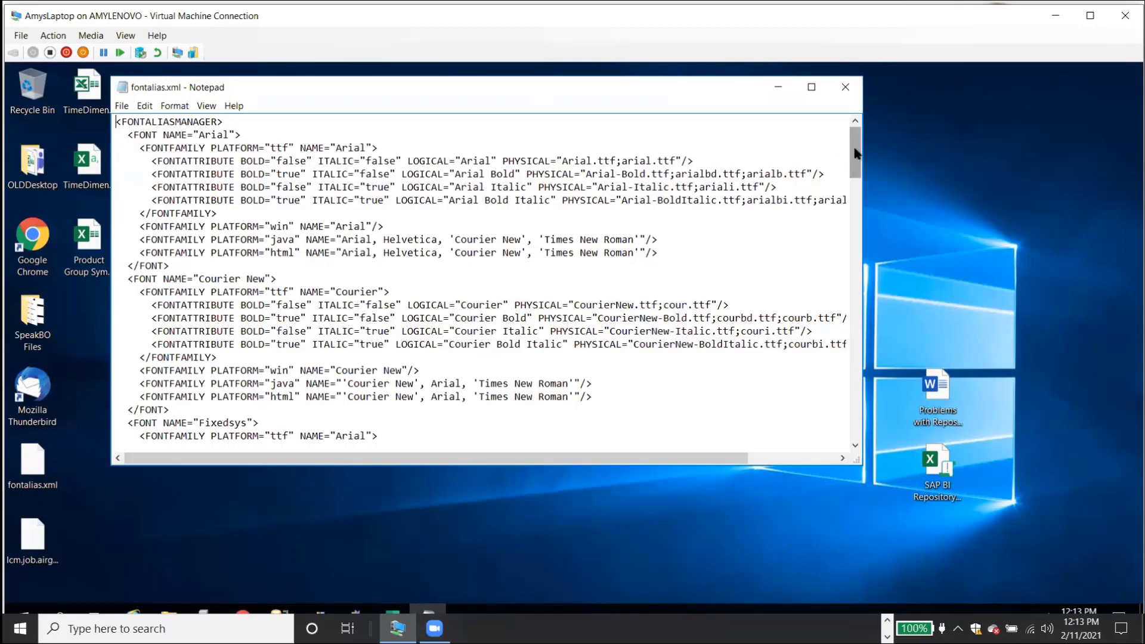
Examine the Wingdings and Segoe UI Symbol font entries near the end of fontalias.xml and close the file.
{"action": "left_click_drag", "start_coordinate": [856, 154], "coordinate": [867, 373]}
{"action": "scroll", "coordinate": [787, 380], "scroll_direction": "down", "scroll_amount": 8}
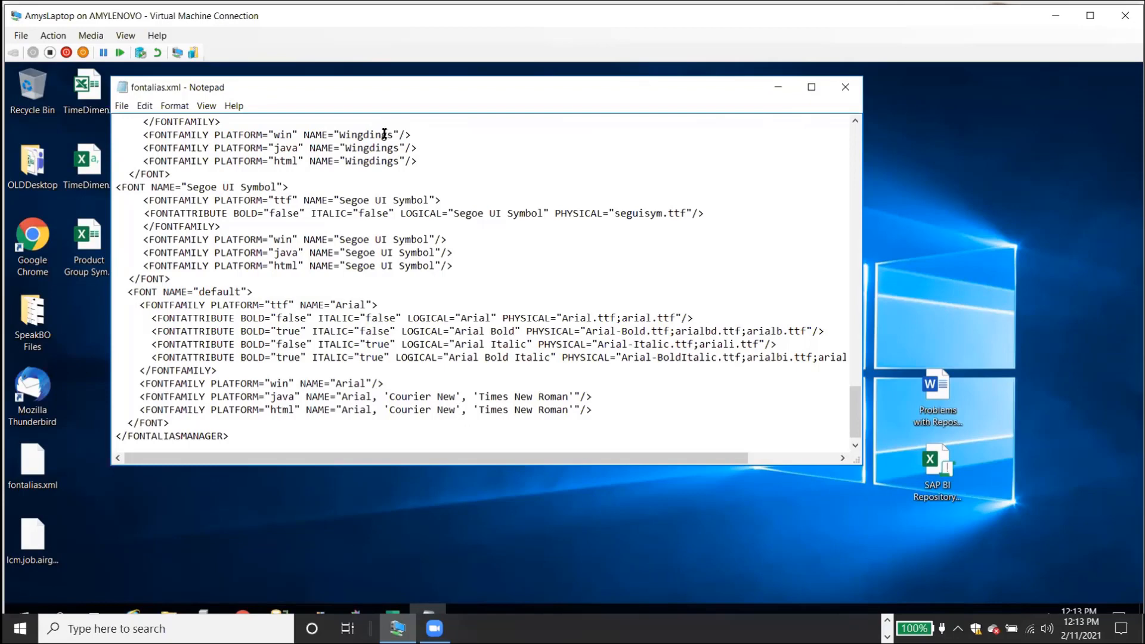
{"action": "left_click_drag", "start_coordinate": [386, 134], "coordinate": [345, 133]}
{"action": "left_click", "coordinate": [277, 187]}
{"action": "left_click_drag", "start_coordinate": [269, 186], "coordinate": [186, 187]}
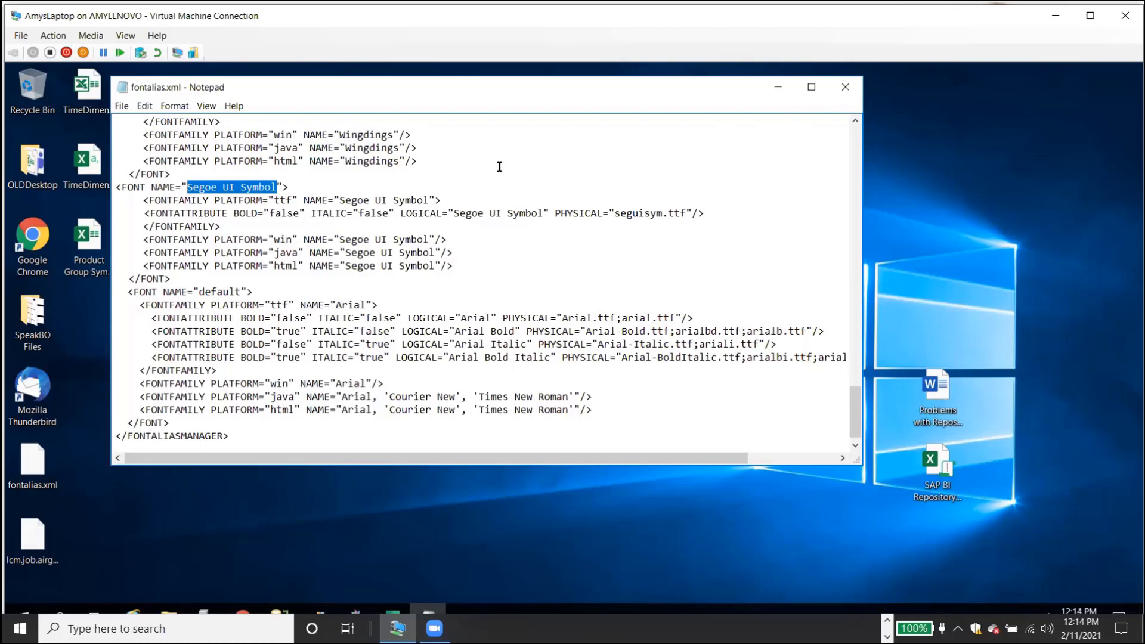
{"action": "left_click", "coordinate": [843, 93]}
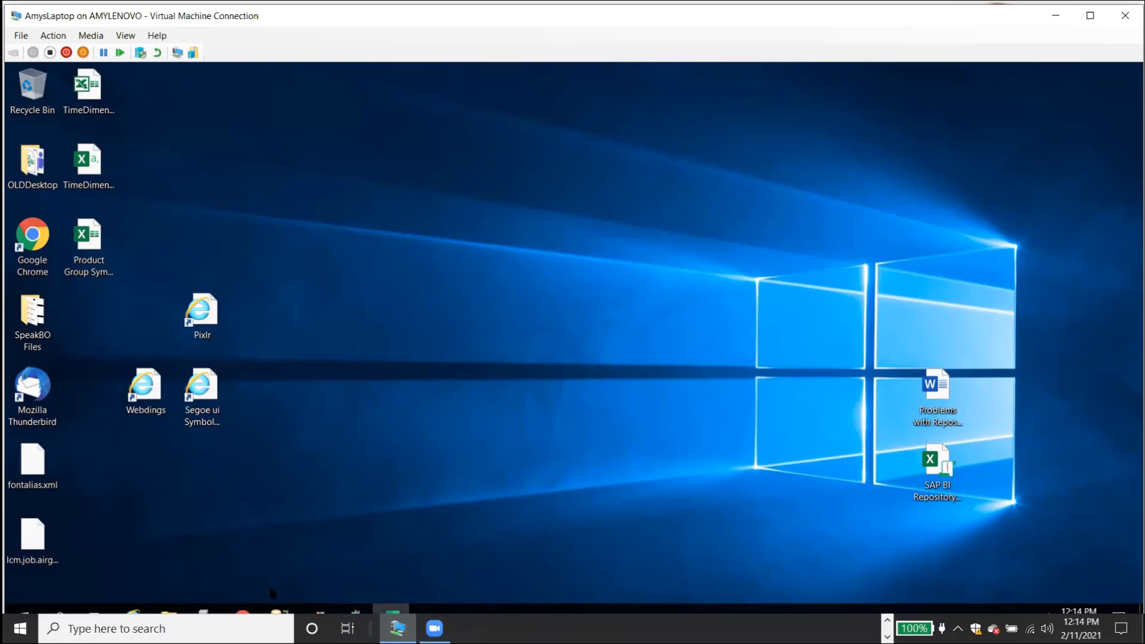
Switch back to the over Time report in Chrome and insert a blank cell in the blue header just before the arrow cell.
{"action": "left_click", "coordinate": [243, 610]}
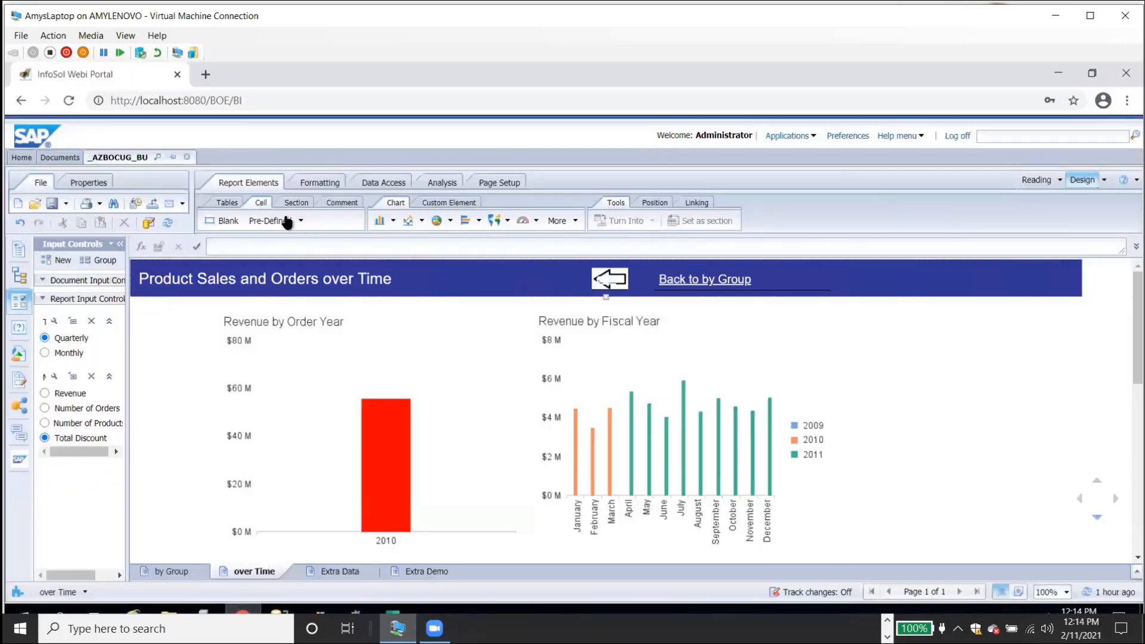
{"action": "left_click", "coordinate": [225, 221]}
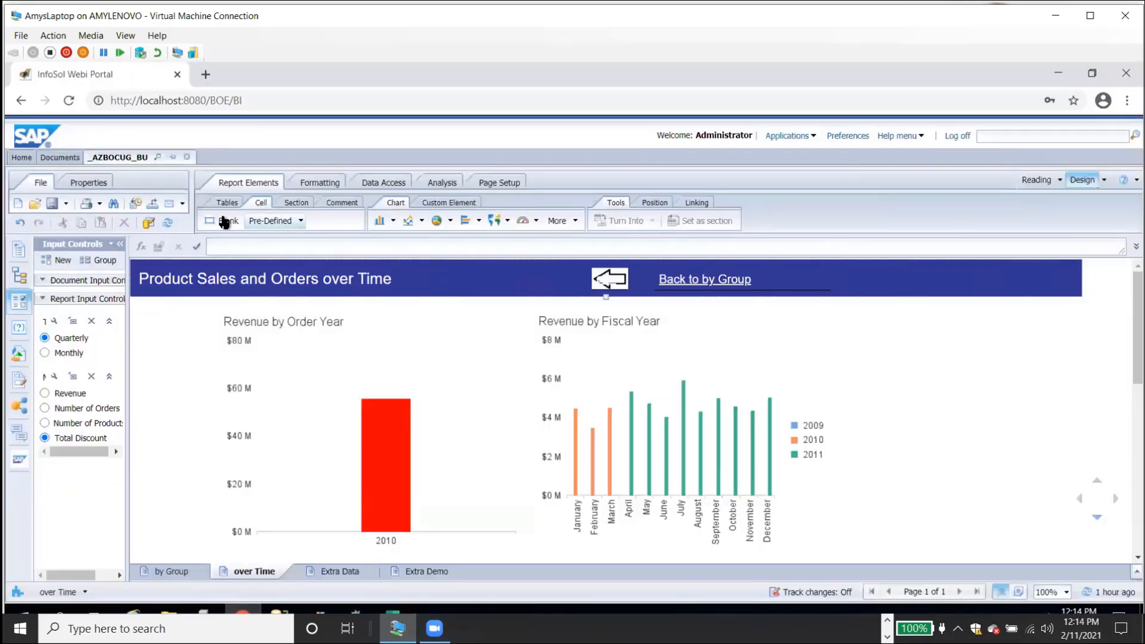
{"action": "left_click", "coordinate": [517, 269]}
{"action": "left_click", "coordinate": [425, 266]}
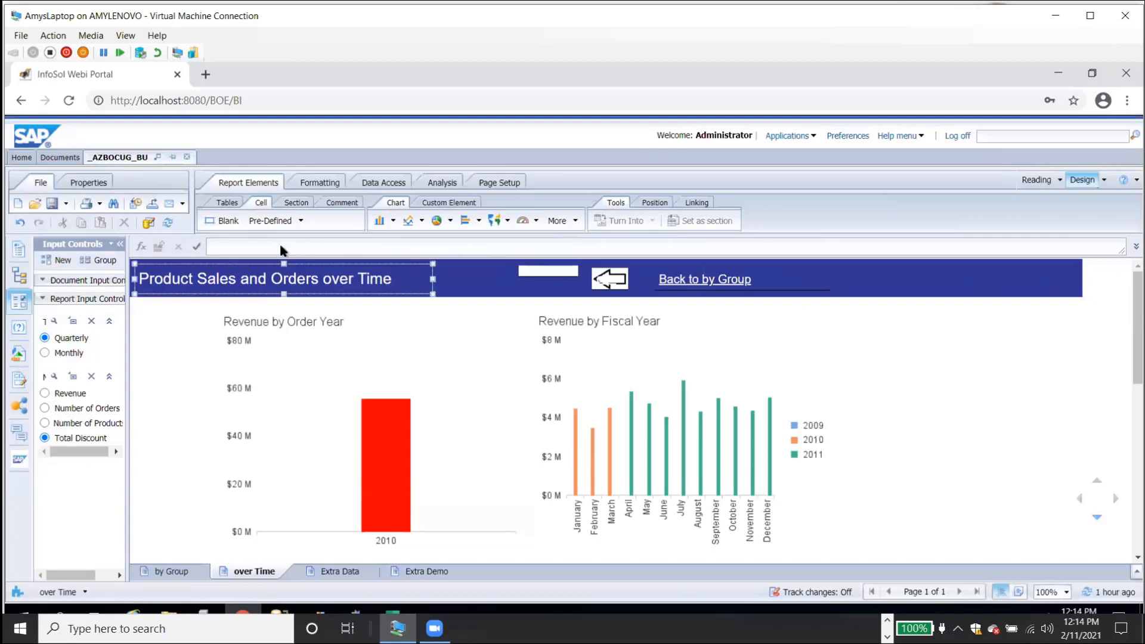
Enter the letter E as the content of the new blank header cell.
{"action": "left_click", "coordinate": [561, 273]}
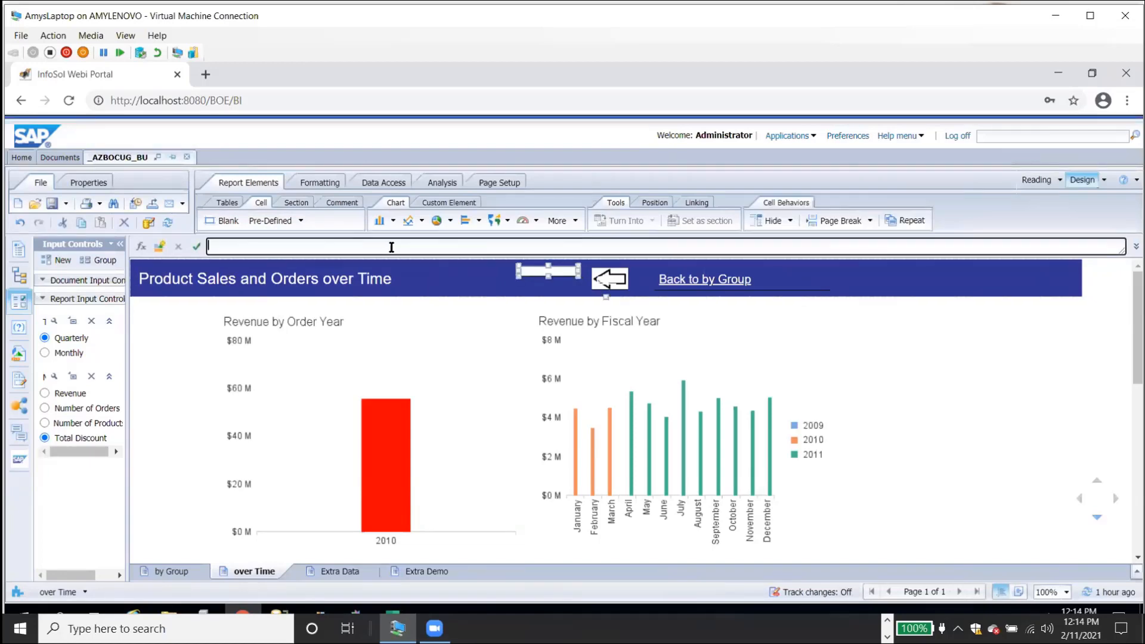
{"action": "type", "text": "E"}
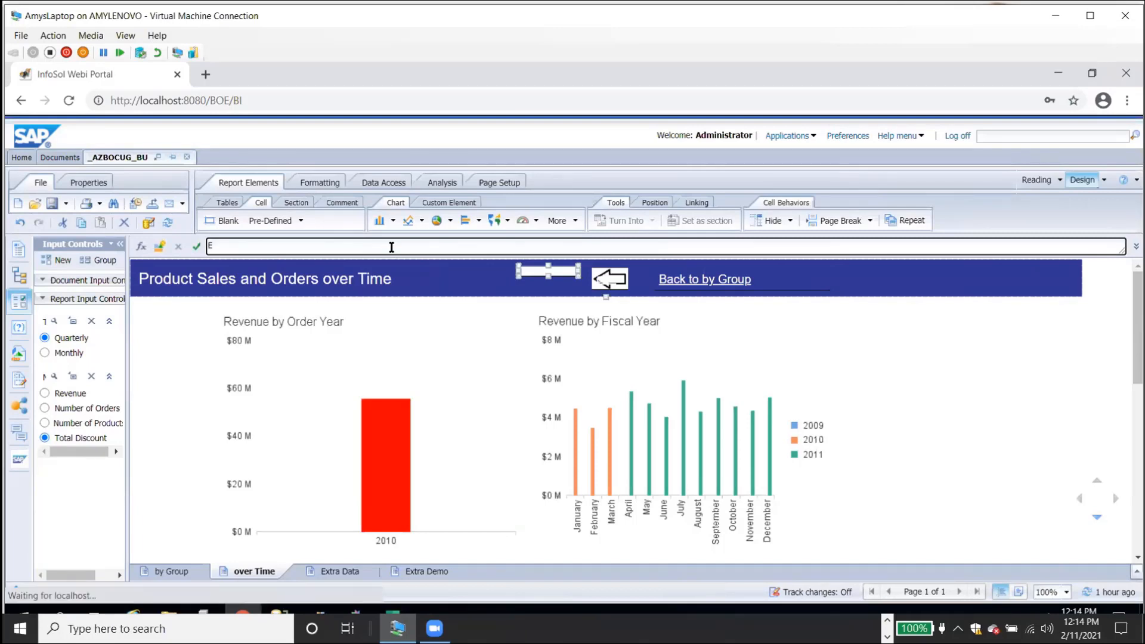
{"action": "key", "text": "Return"}
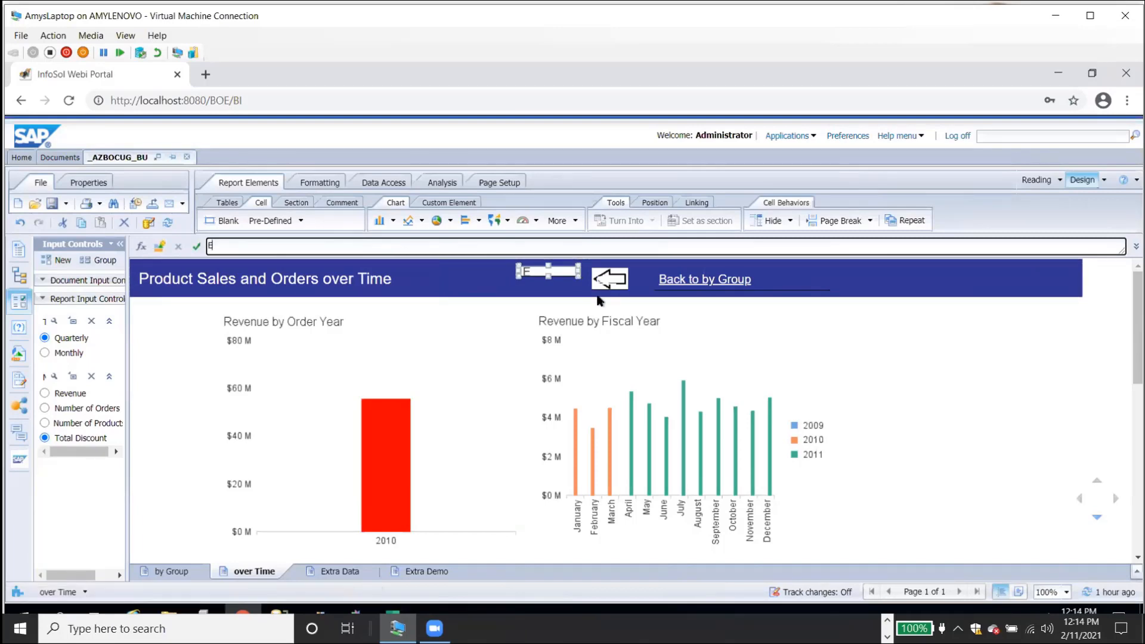
Set the E cell's font to Wingdings at size 20 and narrow the cell to fit closely around the symbol.
{"action": "left_click", "coordinate": [307, 182]}
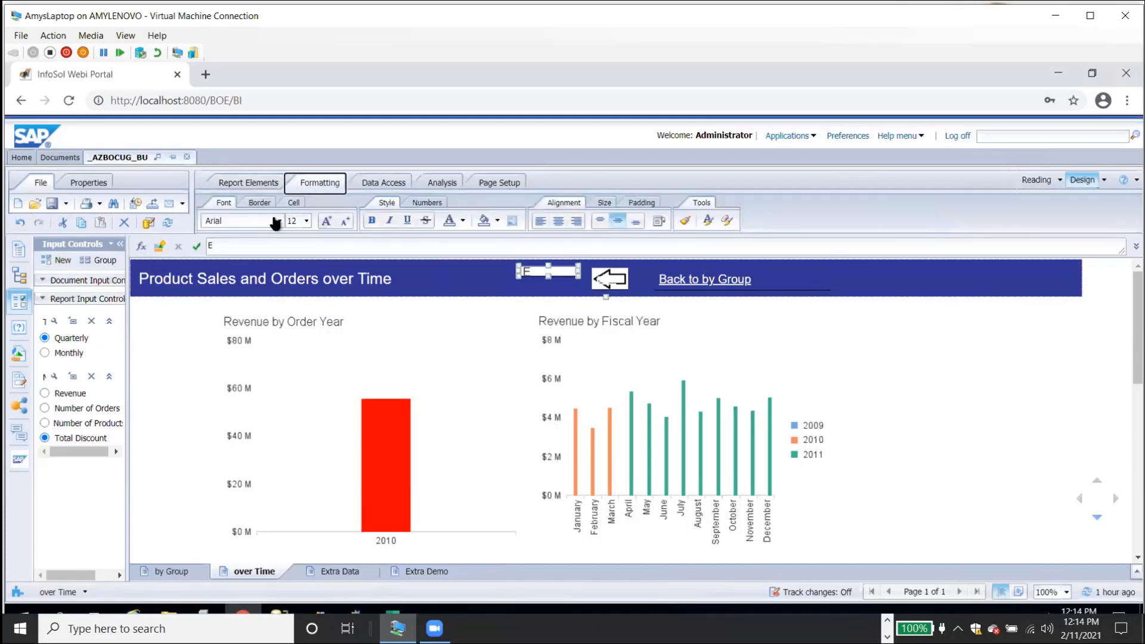
{"action": "left_click", "coordinate": [279, 221]}
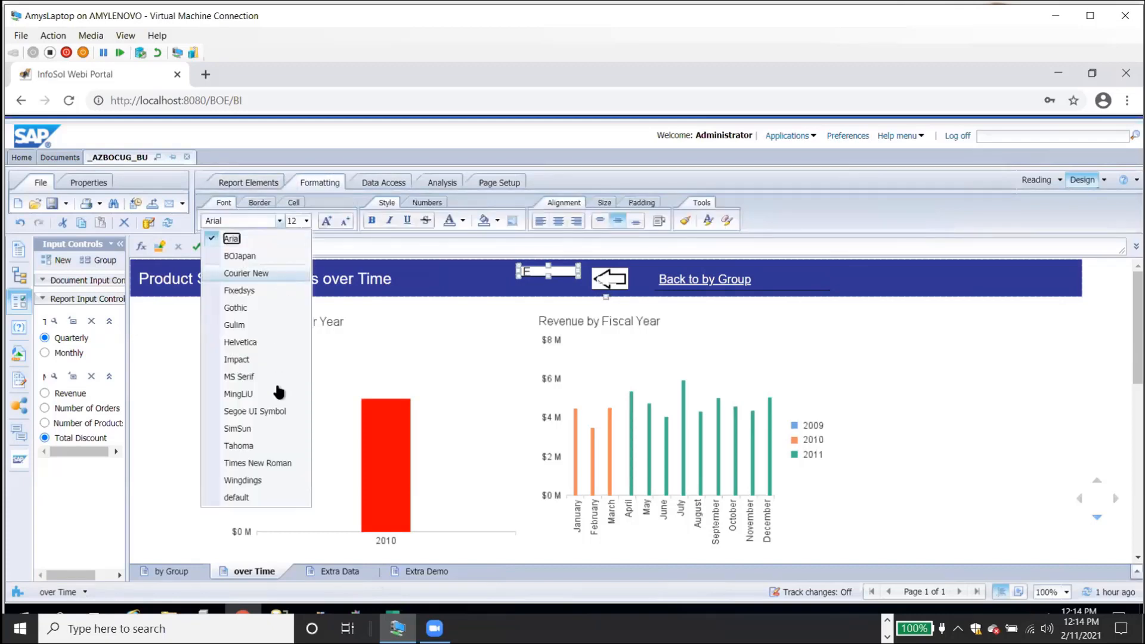
{"action": "left_click", "coordinate": [260, 481]}
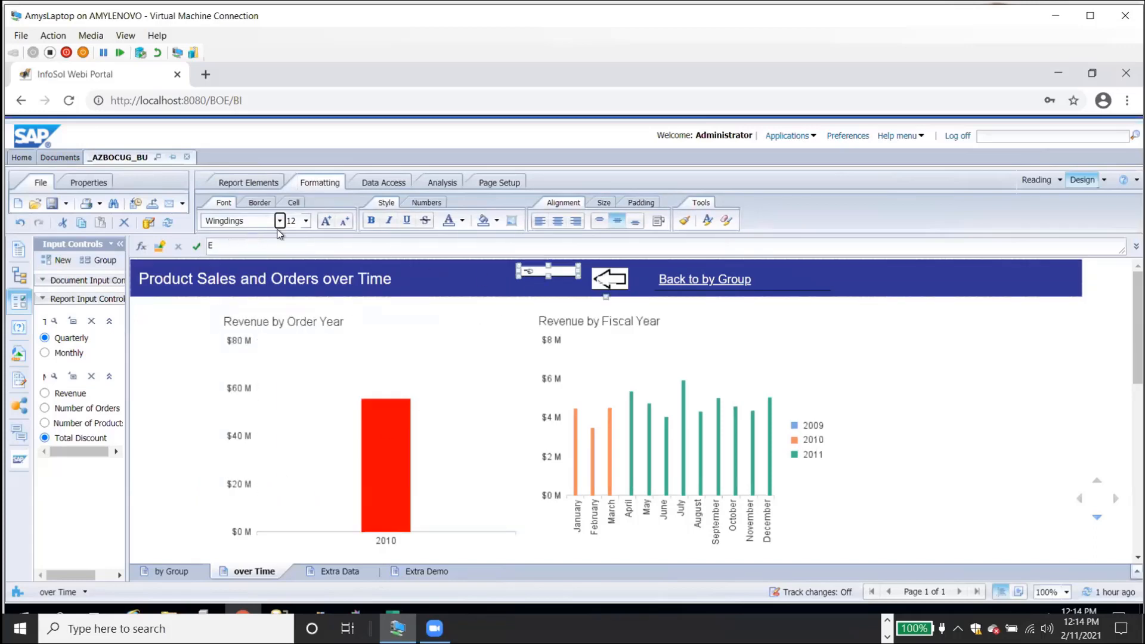
{"action": "left_click", "coordinate": [306, 221]}
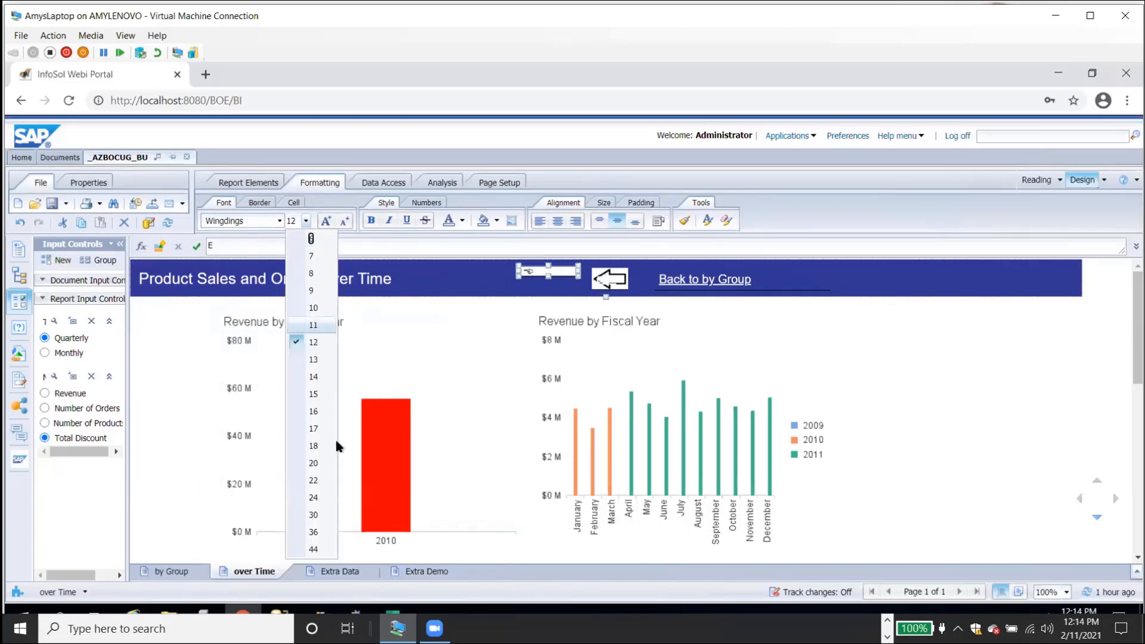
{"action": "left_click", "coordinate": [318, 465]}
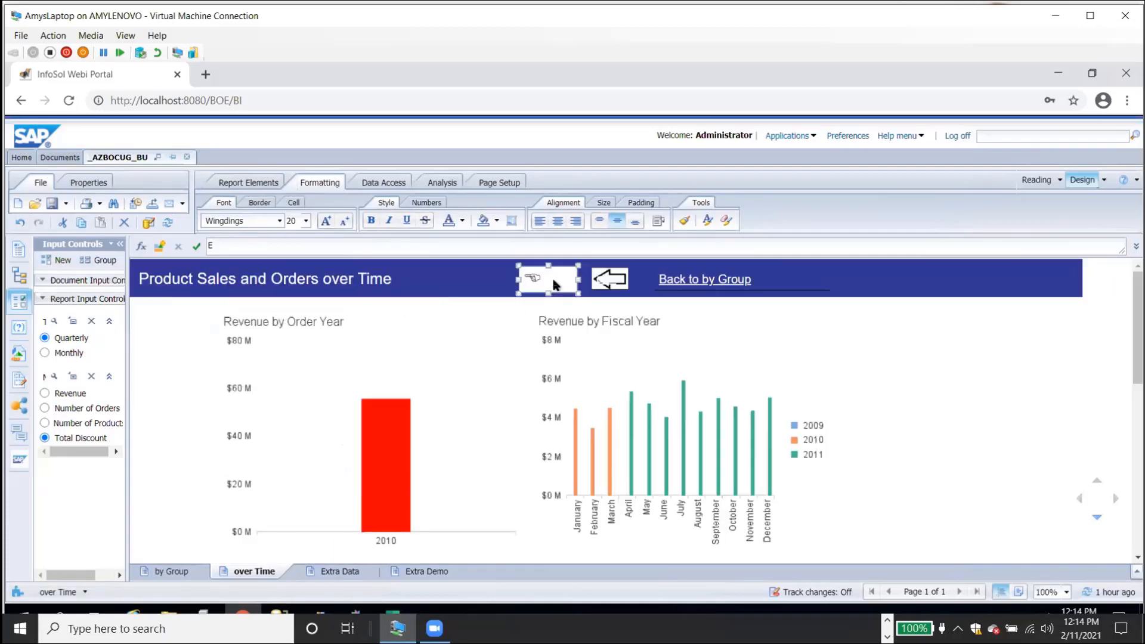
{"action": "left_click_drag", "start_coordinate": [577, 277], "coordinate": [548, 268]}
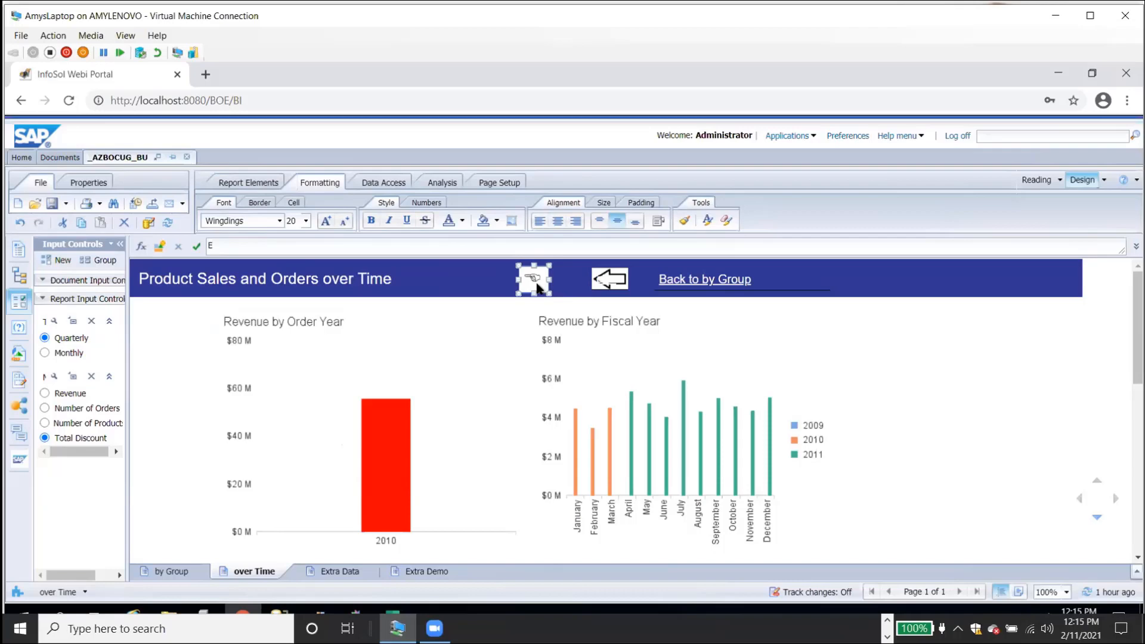
Add an intra-document link from the Wingdings symbol cell to the by Group report.
{"action": "right_click", "coordinate": [538, 288]}
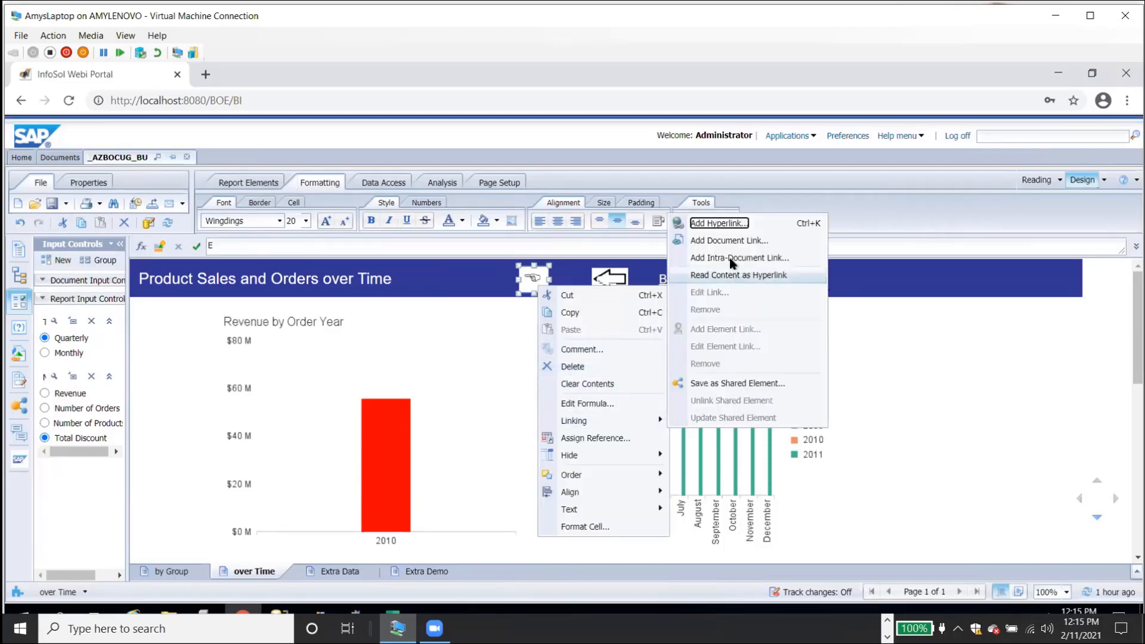
{"action": "left_click", "coordinate": [731, 261]}
{"action": "left_click", "coordinate": [645, 277]}
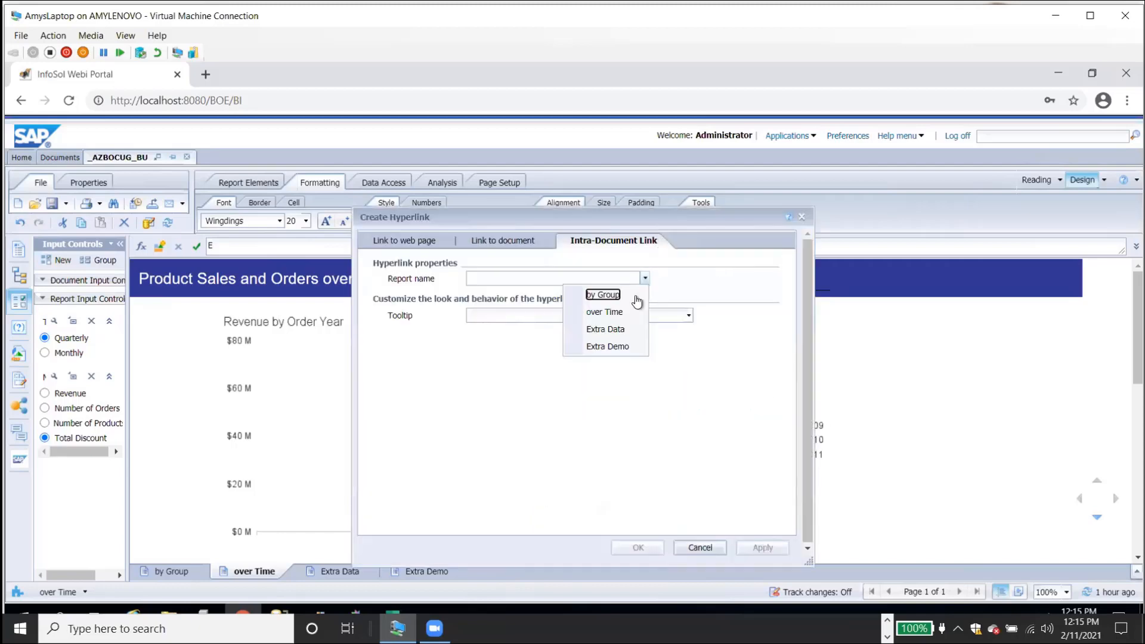
{"action": "left_click", "coordinate": [635, 301]}
{"action": "left_click", "coordinate": [649, 547]}
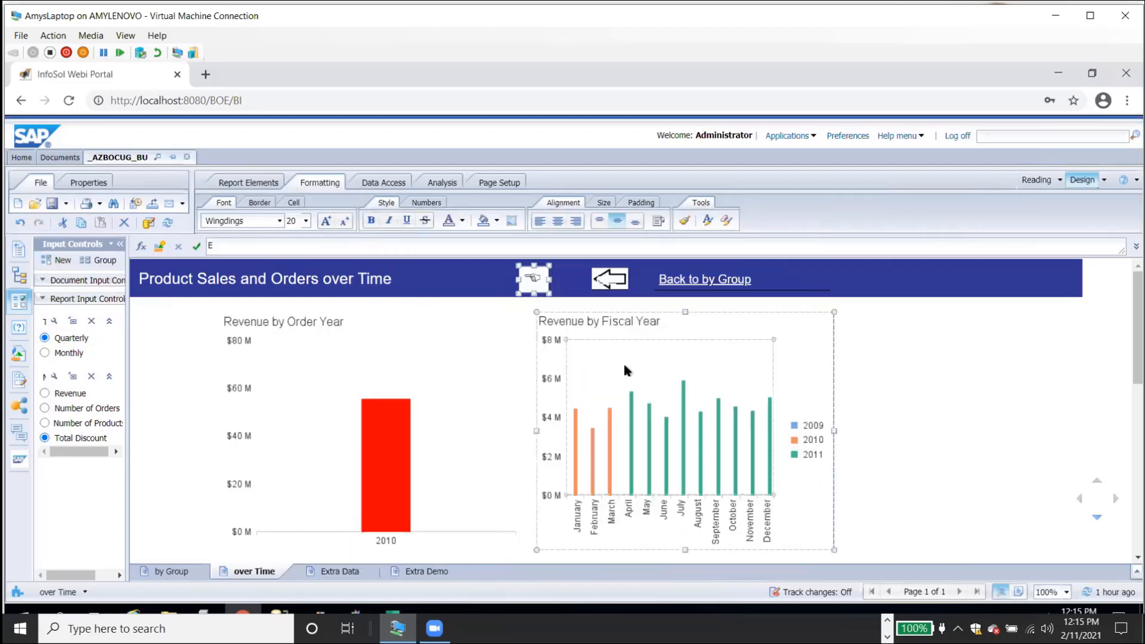
Test the Wingdings symbol's link to the by Group report and return to the over Time report.
{"action": "left_click", "coordinate": [533, 283]}
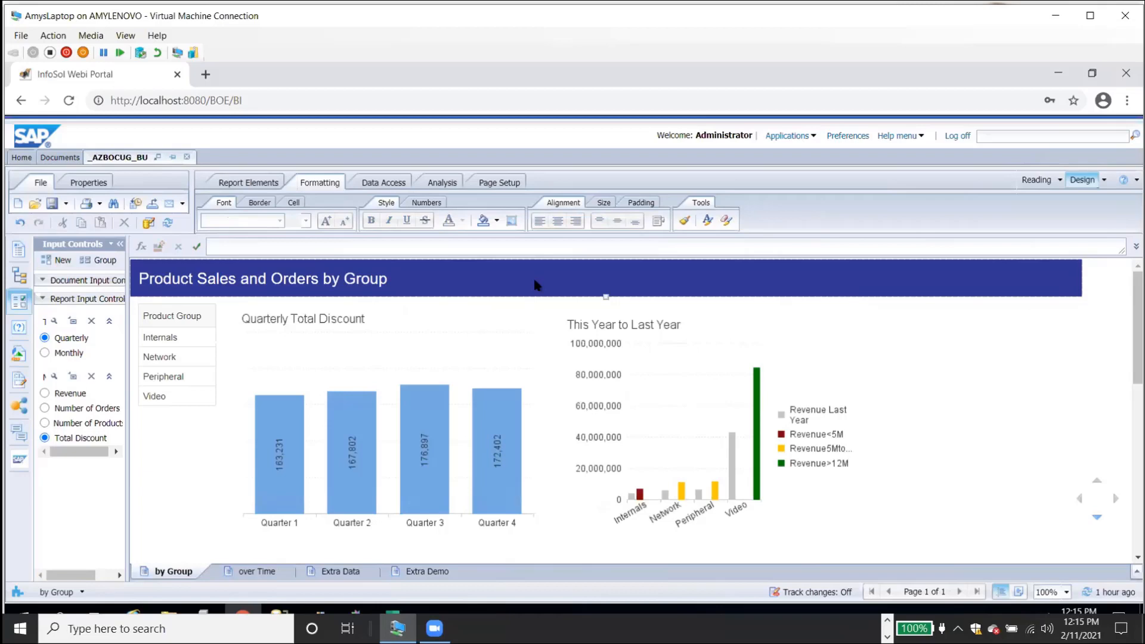
{"action": "left_click", "coordinate": [555, 353]}
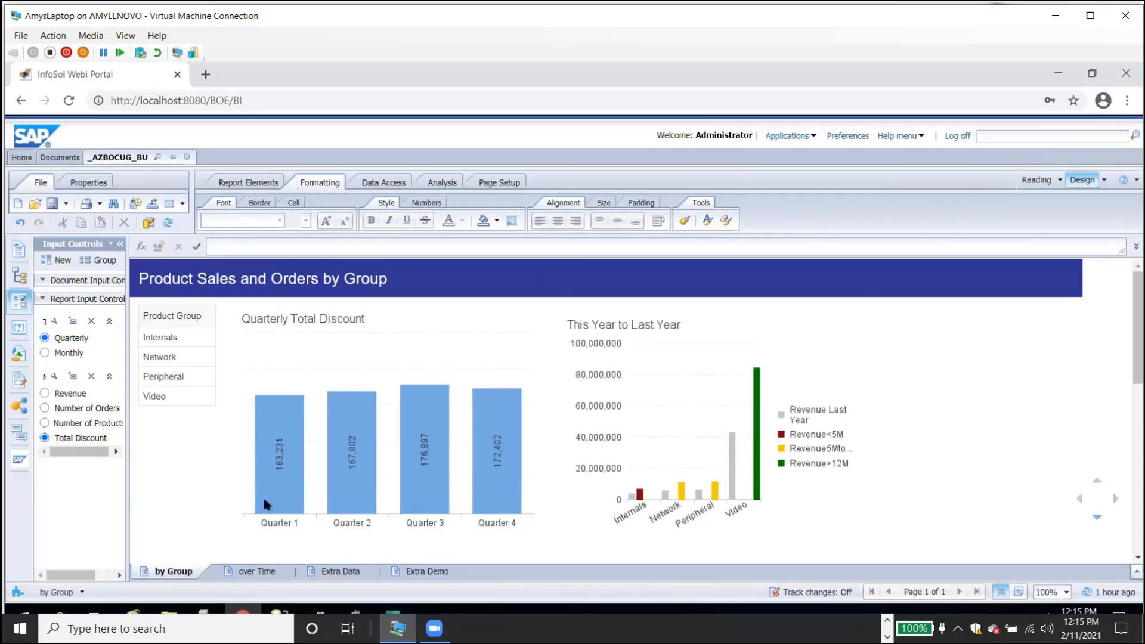
{"action": "left_click", "coordinate": [246, 573]}
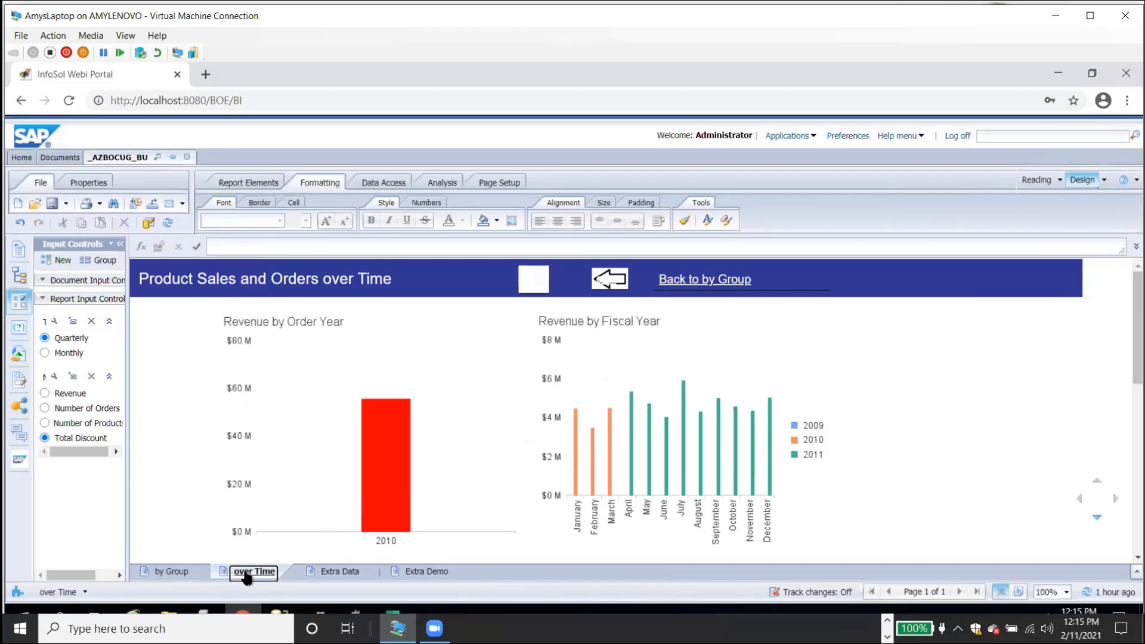
Insert a blank cell in the empty space beside the Revenue by Order Year chart's value axis.
{"action": "right_click", "coordinate": [171, 365]}
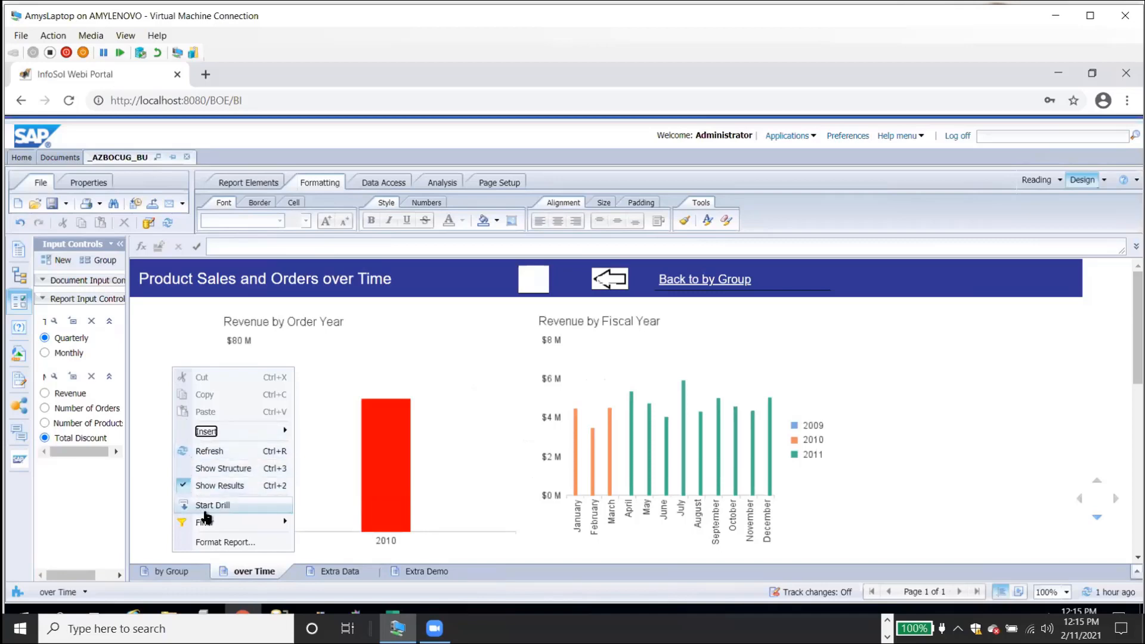
{"action": "key", "text": "Right"}
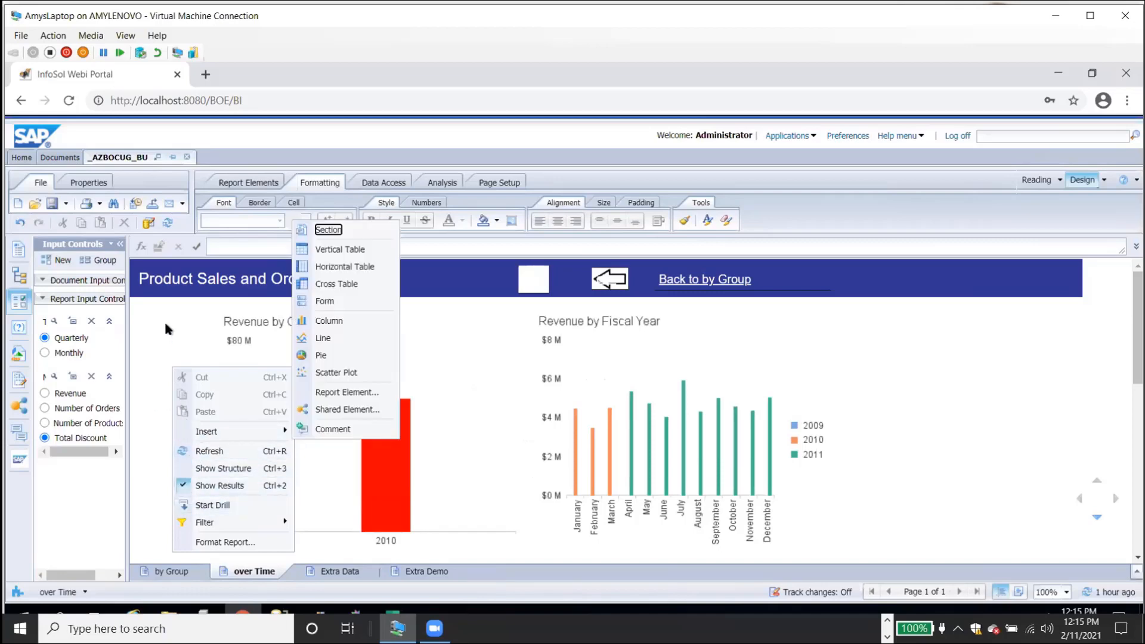
{"action": "left_click", "coordinate": [197, 278]}
{"action": "left_click", "coordinate": [294, 203]}
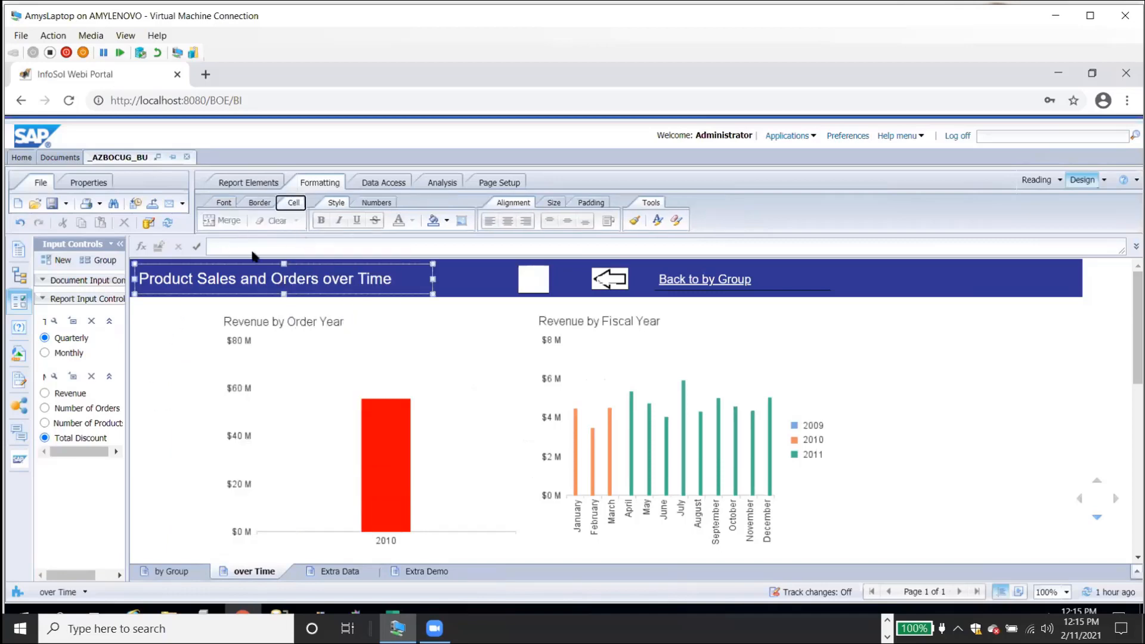
{"action": "left_click", "coordinate": [251, 184]}
{"action": "left_click", "coordinate": [236, 221]}
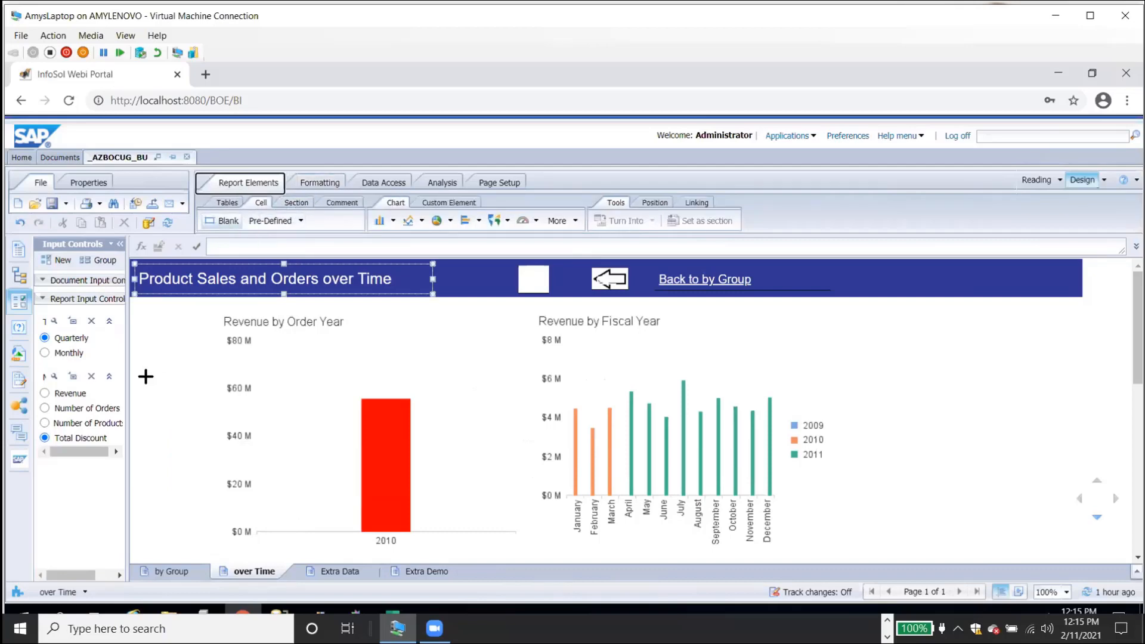
{"action": "left_click", "coordinate": [175, 385]}
Set the new blank cell's background to an image from file, uploading TrnsThermometer.png from the SpeakBO Files folder.
{"action": "right_click", "coordinate": [174, 385]}
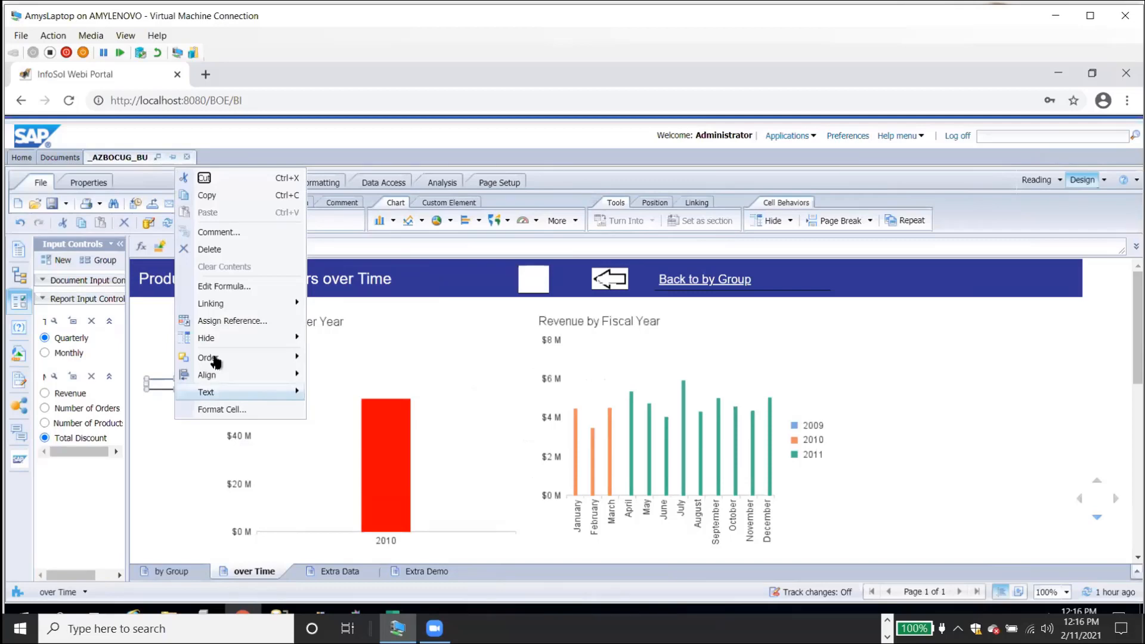
{"action": "mouse_move", "coordinate": [222, 345]}
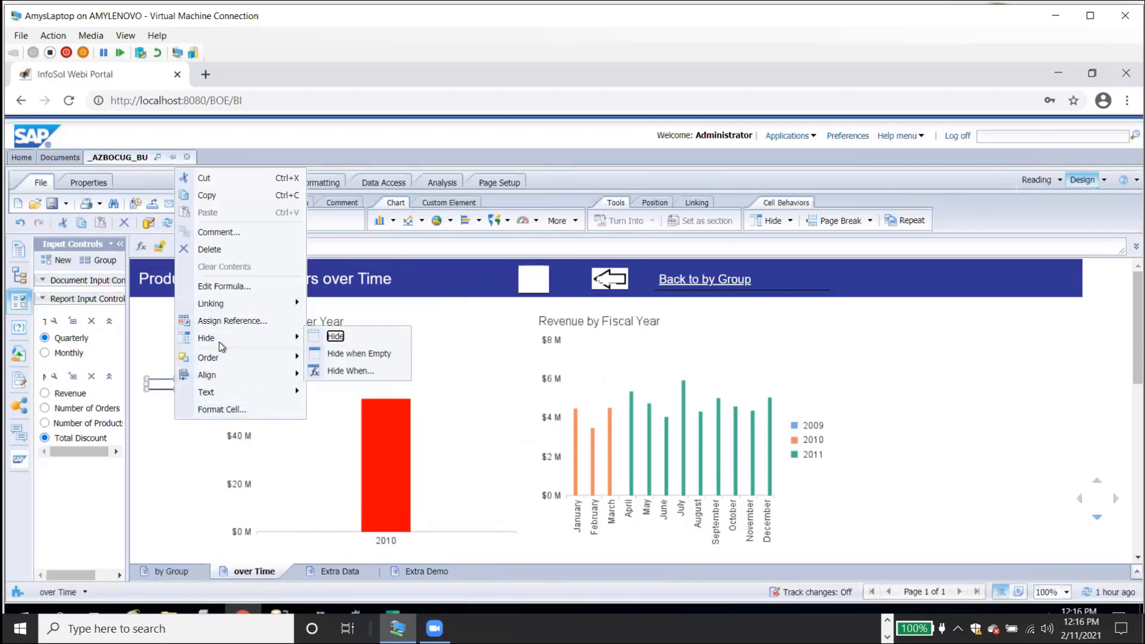
{"action": "left_click", "coordinate": [218, 409]}
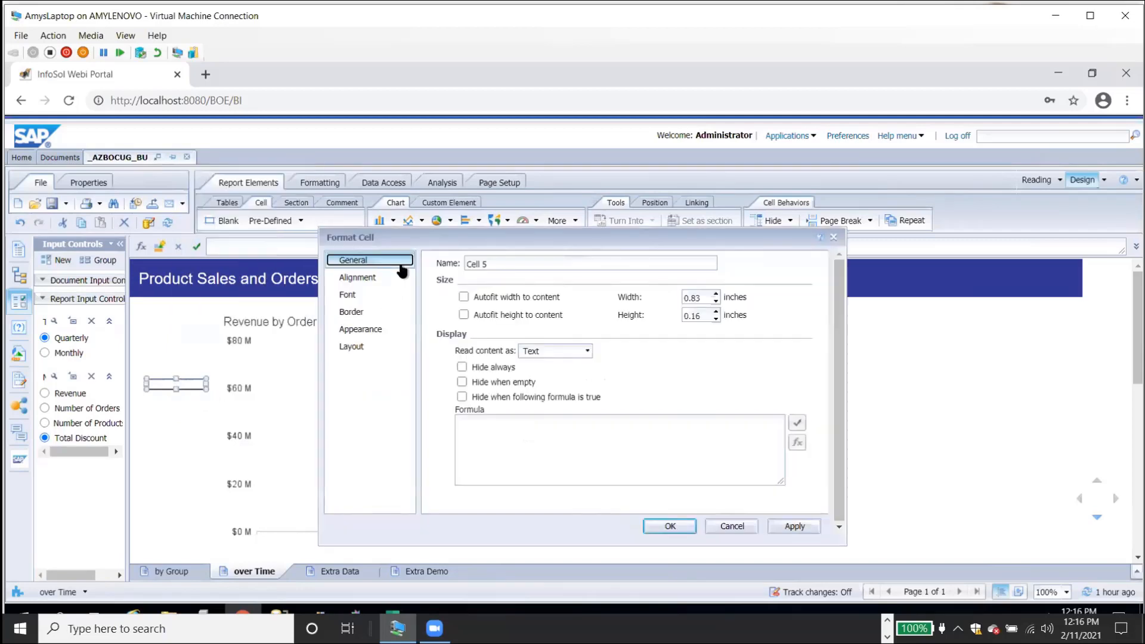
{"action": "left_click", "coordinate": [378, 330]}
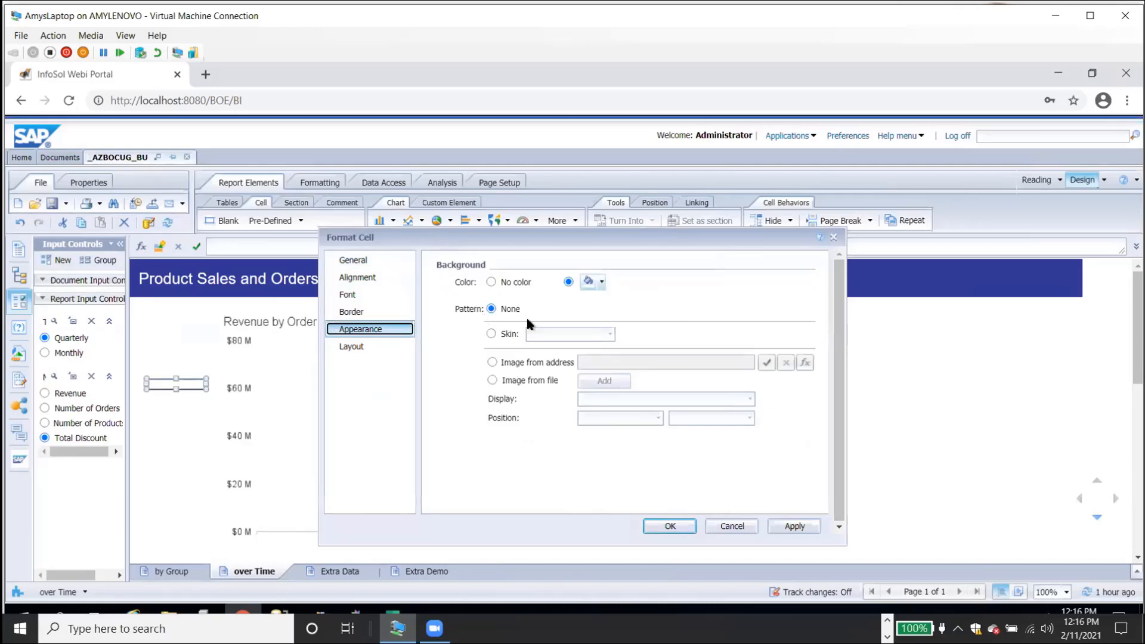
{"action": "left_click", "coordinate": [510, 380]}
{"action": "left_click", "coordinate": [614, 380]}
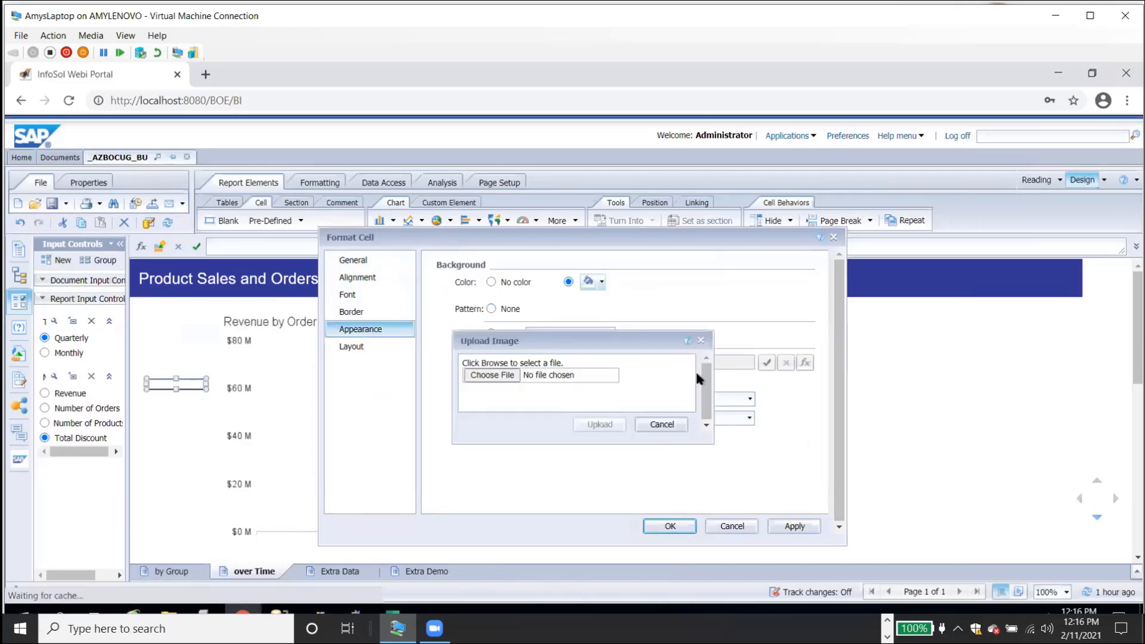
{"action": "left_click", "coordinate": [500, 375]}
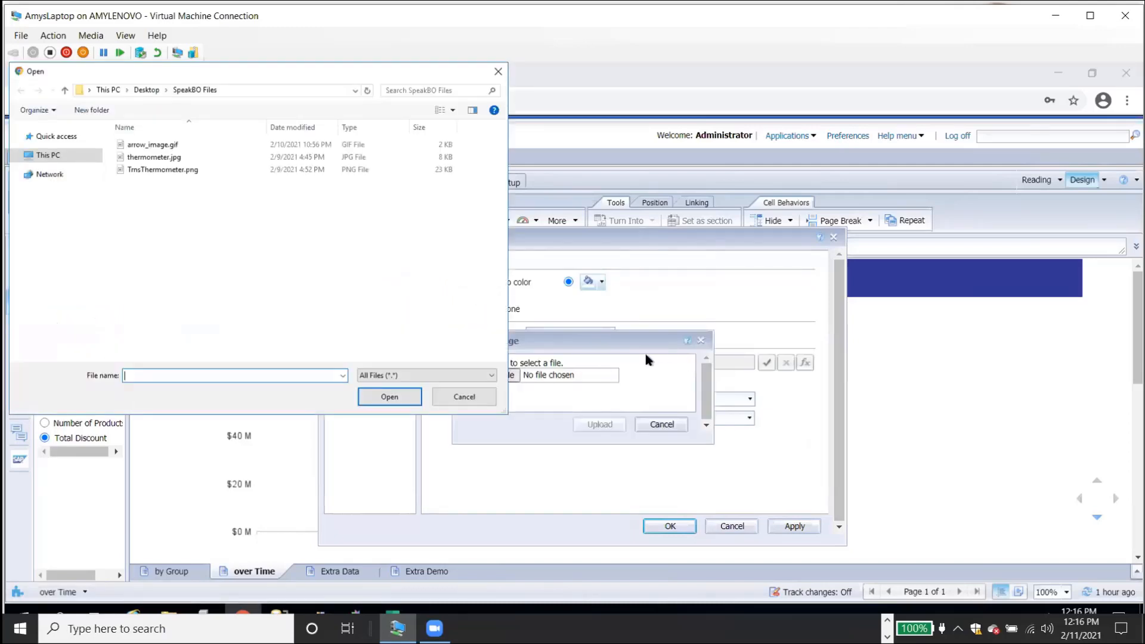
{"action": "left_click", "coordinate": [158, 169]}
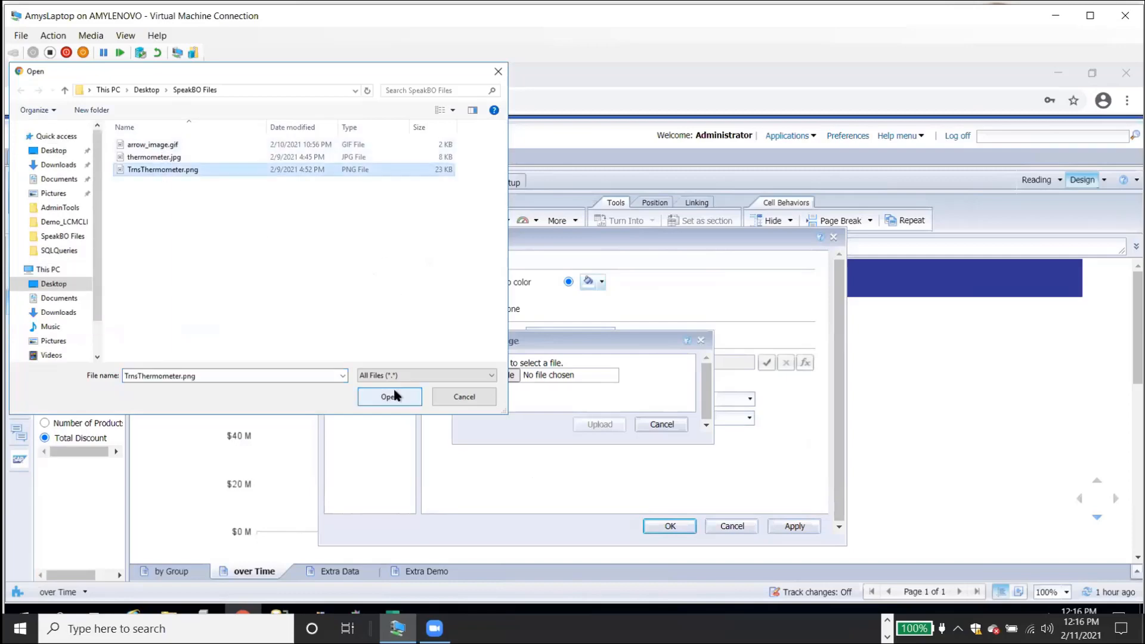
{"action": "left_click", "coordinate": [395, 394]}
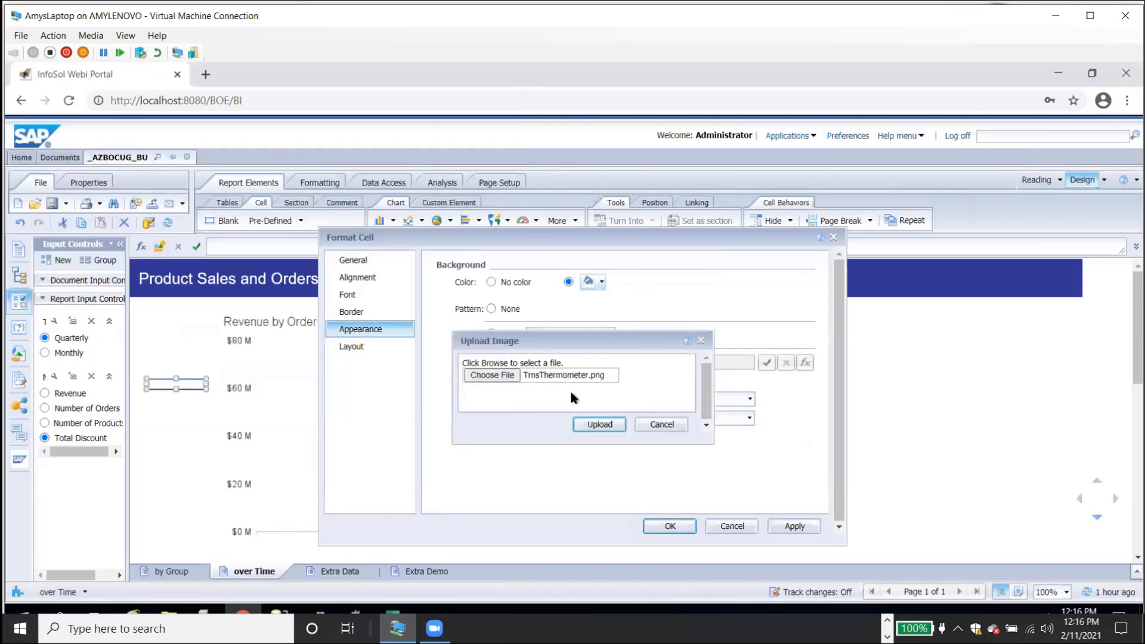
{"action": "left_click", "coordinate": [606, 429]}
{"action": "left_click", "coordinate": [679, 528]}
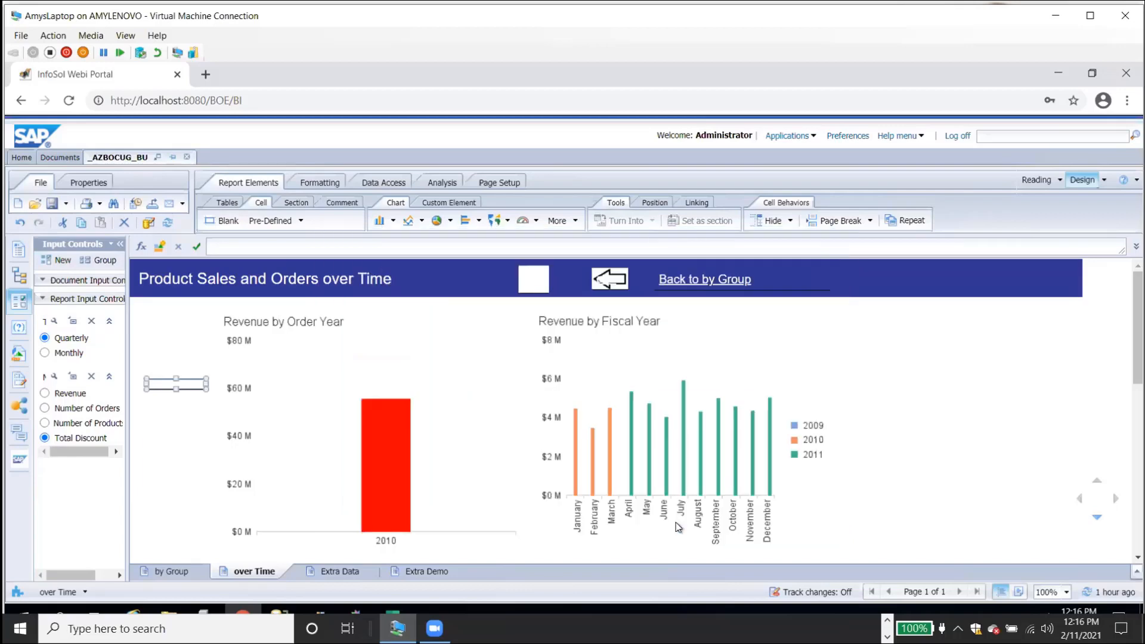
Enlarge the image cell to fit the whole thermometer and place it over the 2010 column of the Revenue by Order Year chart.
{"action": "left_click", "coordinate": [174, 384]}
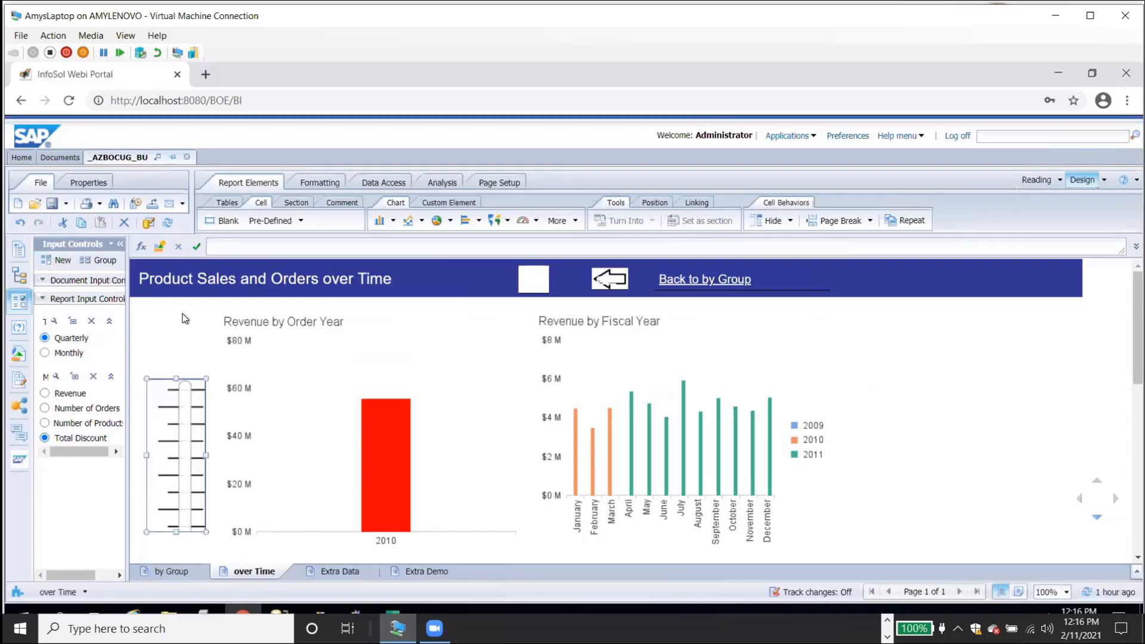
{"action": "left_click_drag", "start_coordinate": [177, 530], "coordinate": [176, 535]}
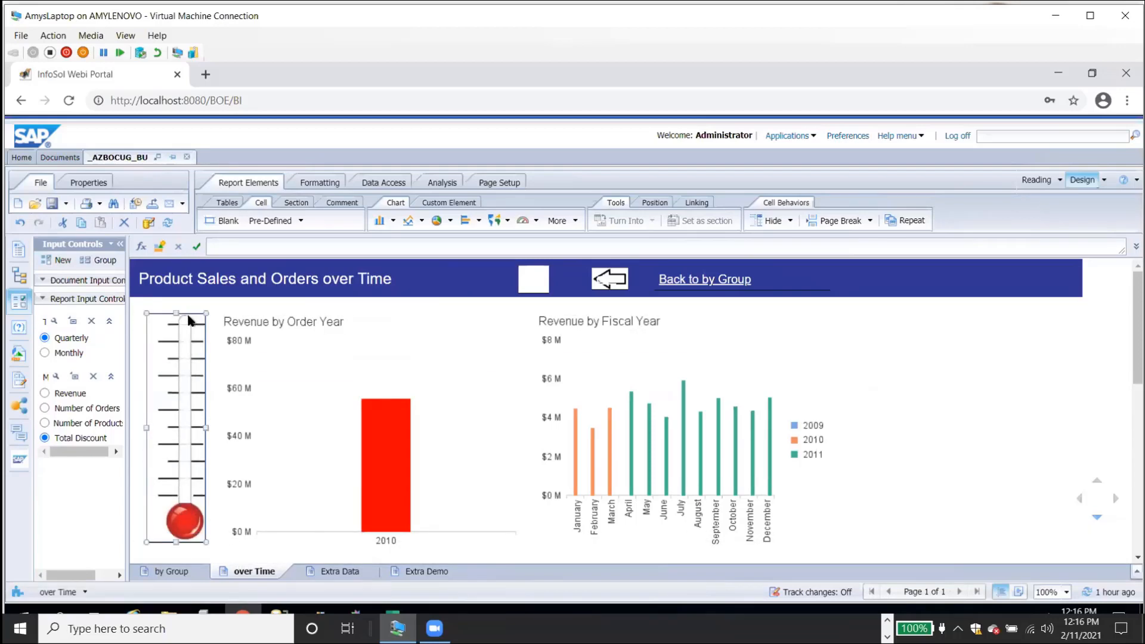
{"action": "left_click_drag", "start_coordinate": [197, 312], "coordinate": [392, 295]}
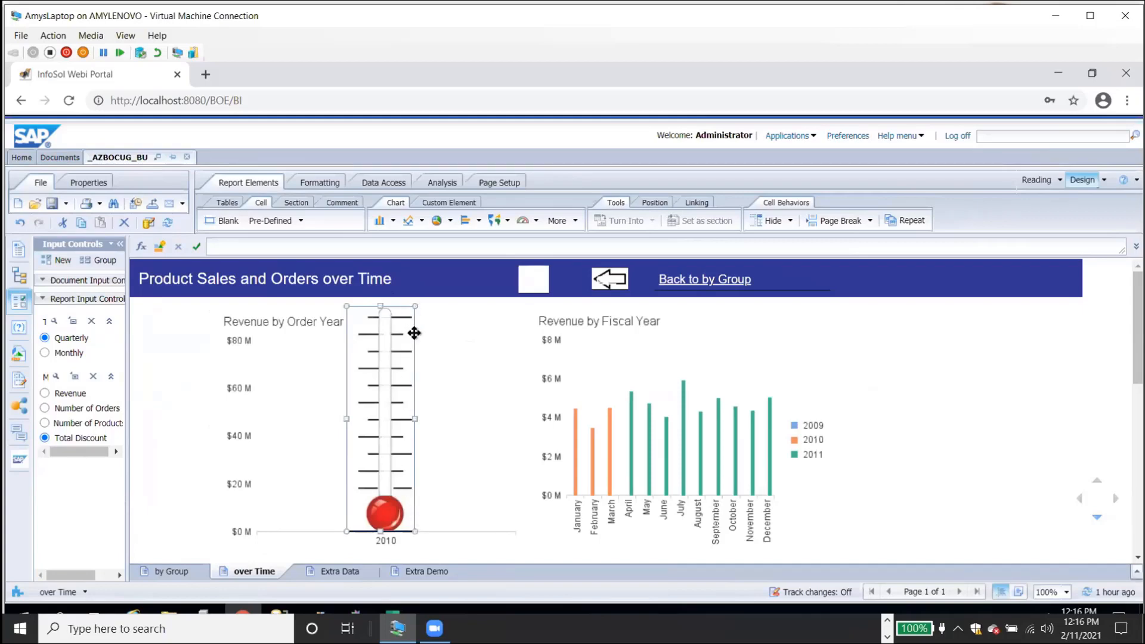
Set the thermometer cell's background to no color and make its image scale to the cell size.
{"action": "right_click", "coordinate": [415, 333]}
{"action": "left_click", "coordinate": [478, 575]}
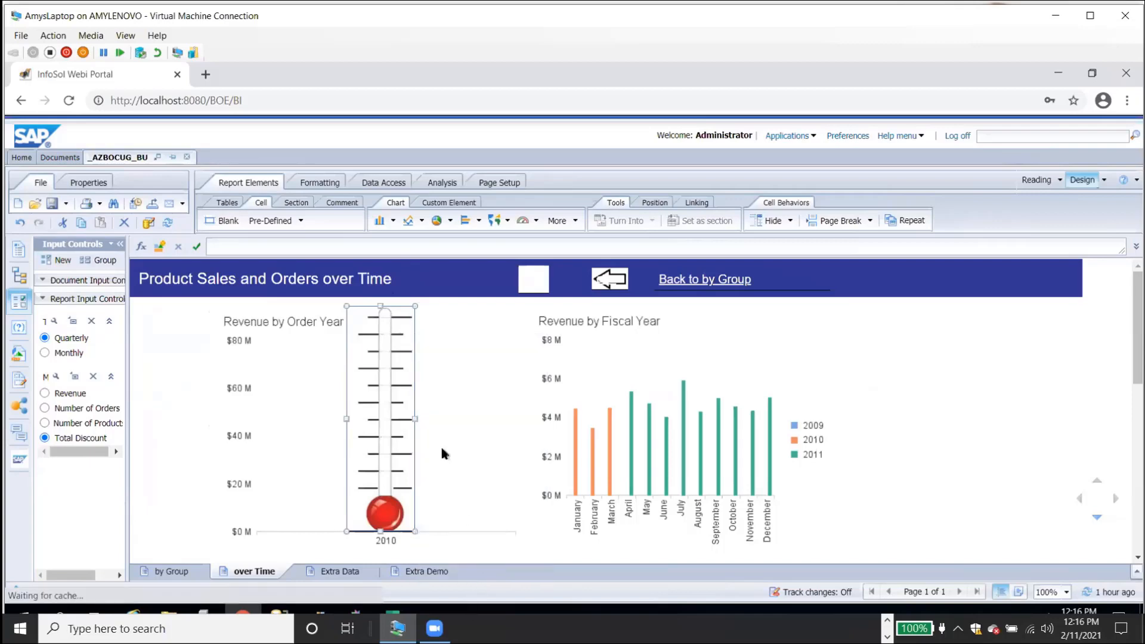
{"action": "left_click", "coordinate": [374, 329]}
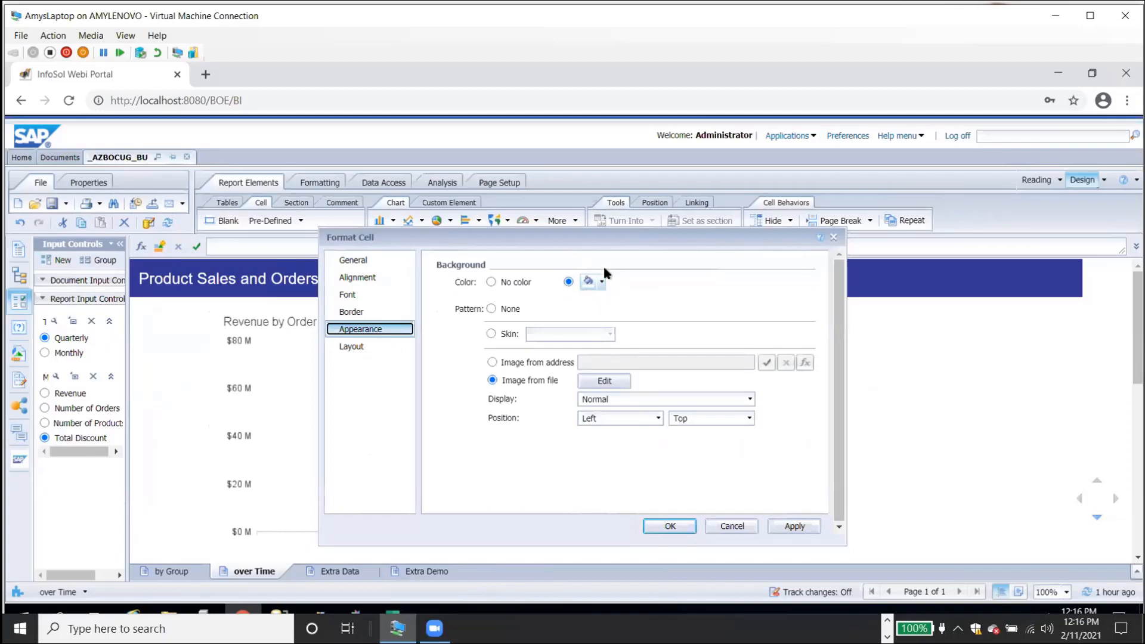
{"action": "left_click", "coordinate": [492, 282]}
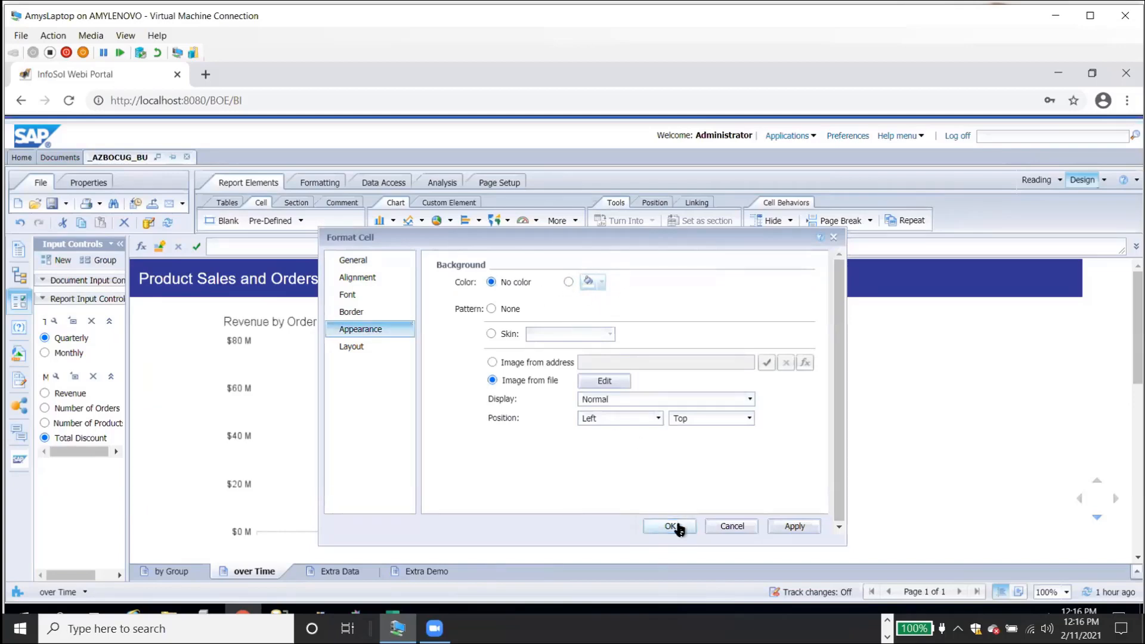
{"action": "left_click", "coordinate": [750, 400]}
{"action": "left_click", "coordinate": [726, 422]}
{"action": "left_click", "coordinate": [663, 523]}
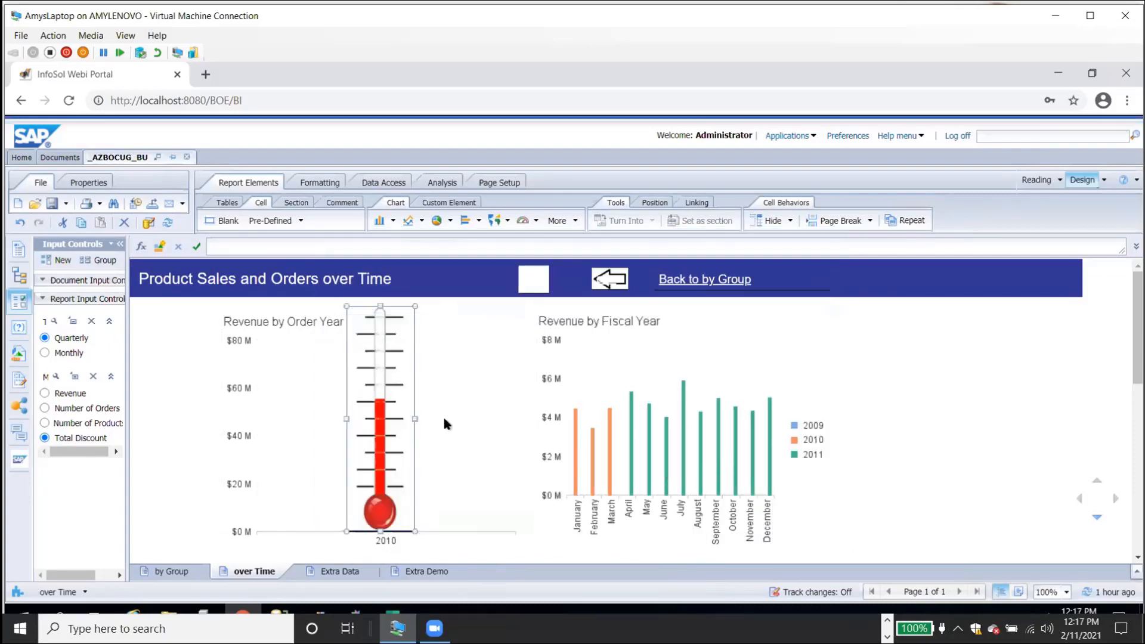
Widen the thermometer cell slightly and lower its upper edge to line up with the chart's $80 M mark.
{"action": "left_click", "coordinate": [327, 426]}
{"action": "left_click_drag", "start_coordinate": [345, 419], "coordinate": [339, 419]}
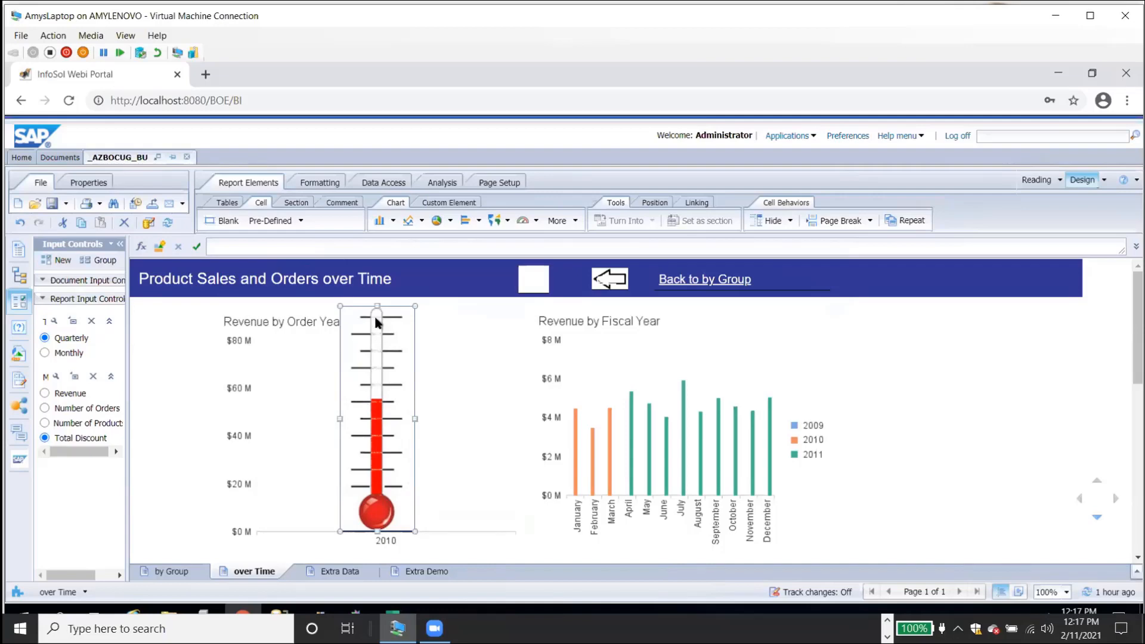
{"action": "left_click_drag", "start_coordinate": [377, 306], "coordinate": [376, 337]}
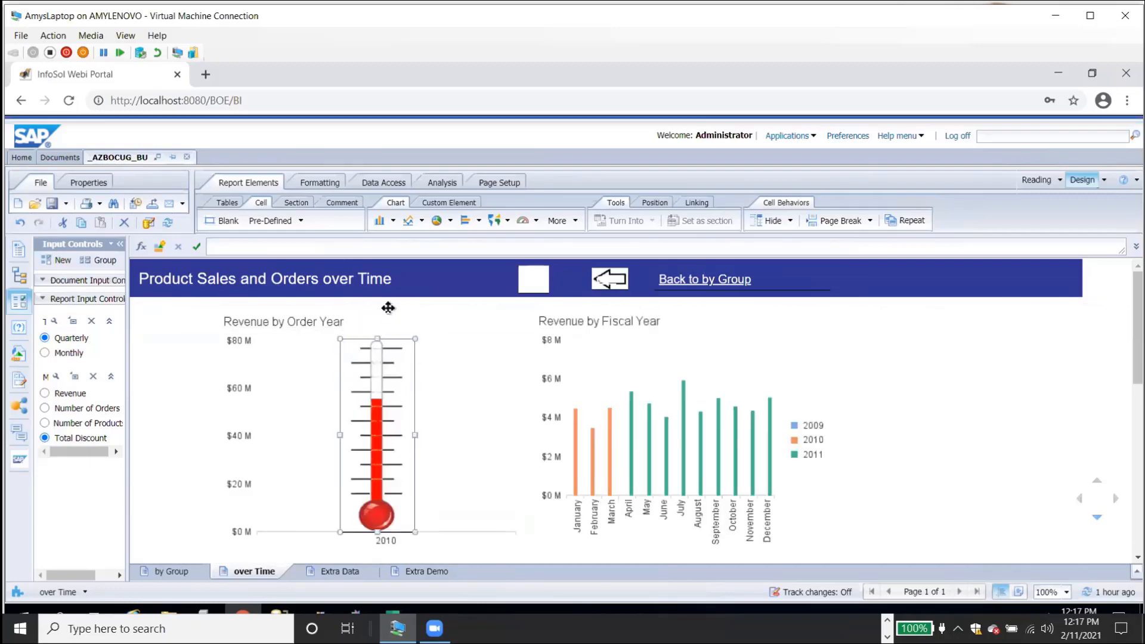
{"action": "left_click", "coordinate": [475, 394]}
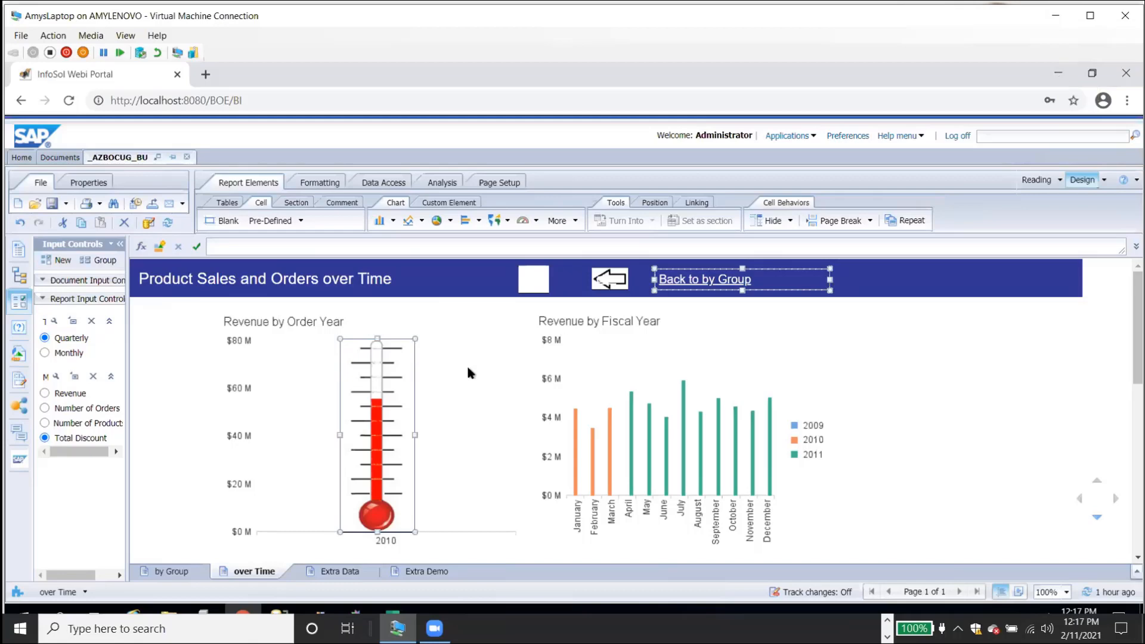
Open the Pixlr E photo editor site from the desktop, widening its window and dismissing the add-on and cookie notices.
{"action": "double_click", "coordinate": [194, 300]}
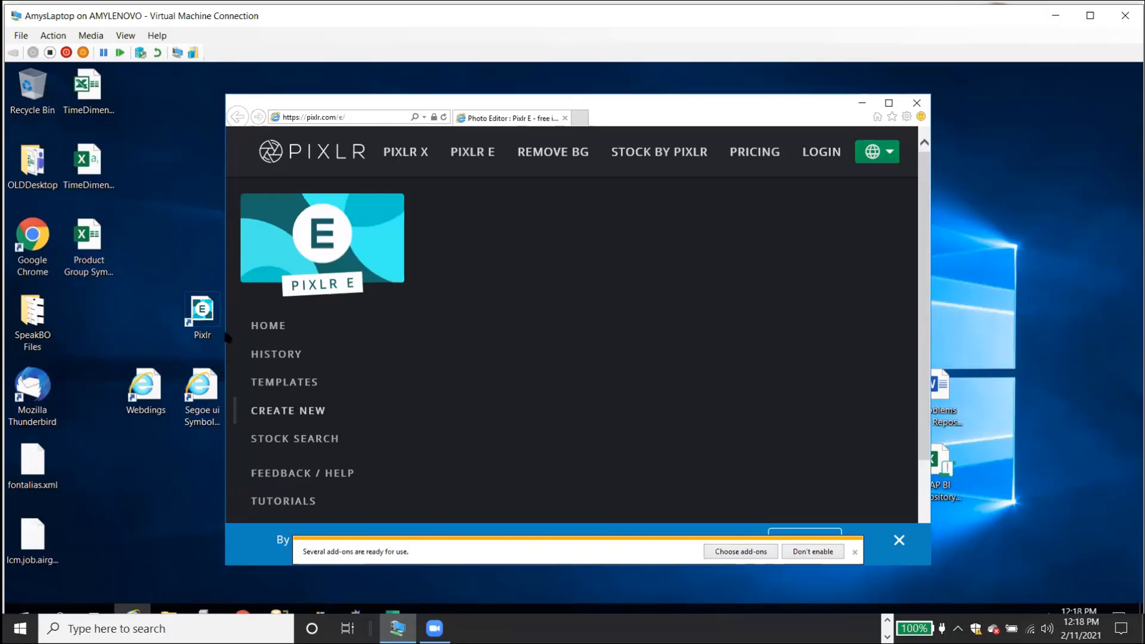
{"action": "left_click_drag", "start_coordinate": [228, 338], "coordinate": [155, 338]}
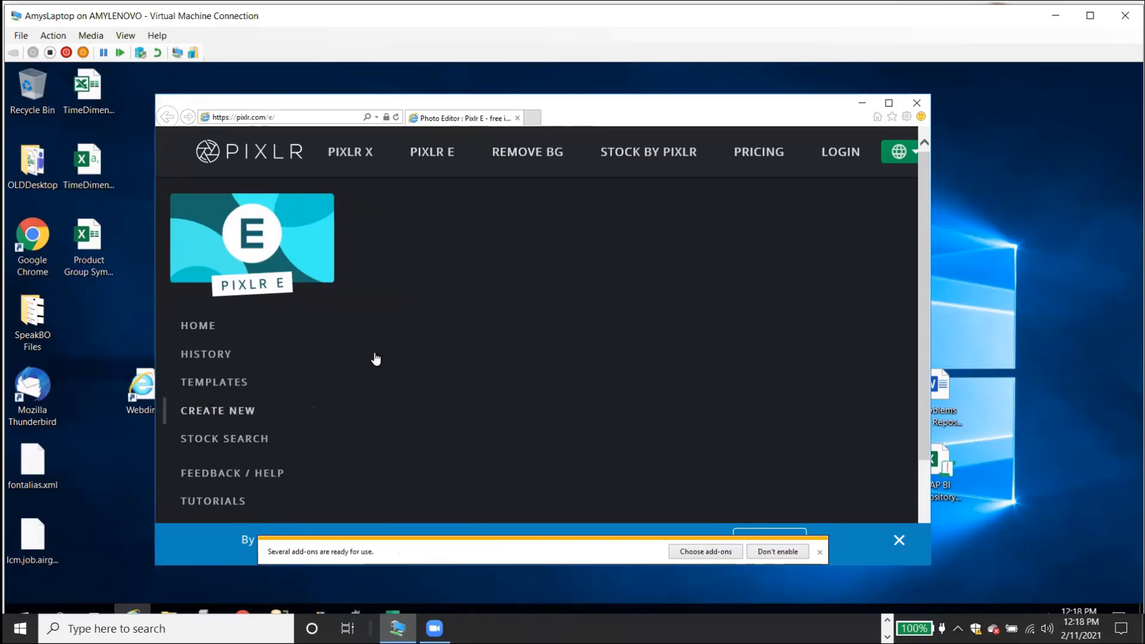
{"action": "left_click", "coordinate": [443, 164]}
{"action": "left_click_drag", "start_coordinate": [930, 423], "coordinate": [1051, 479]}
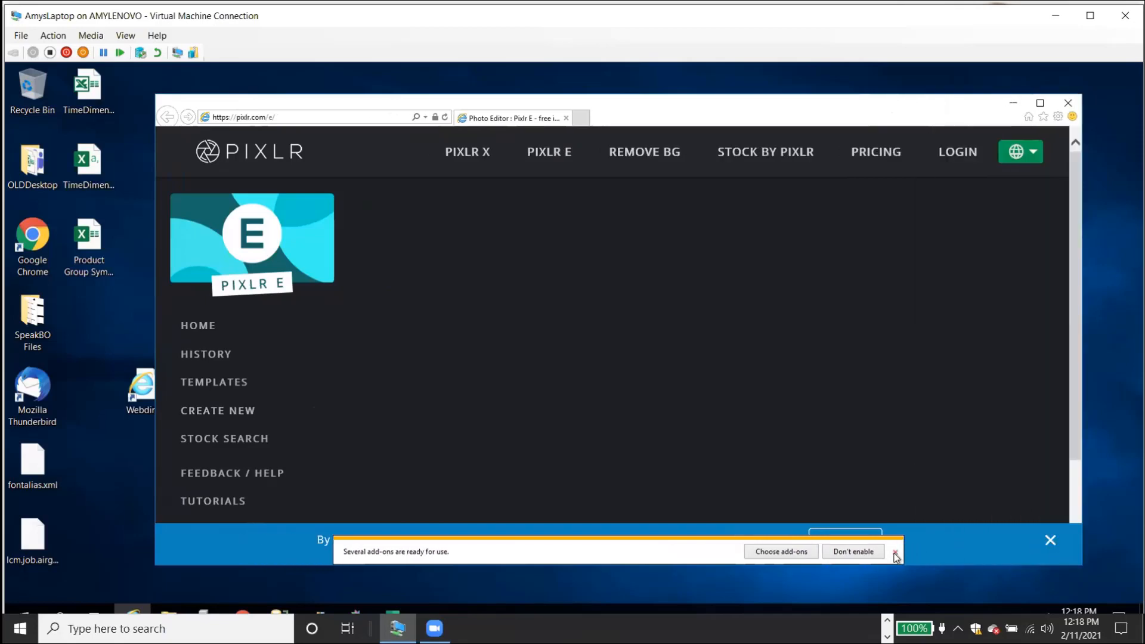
{"action": "left_click", "coordinate": [894, 554]}
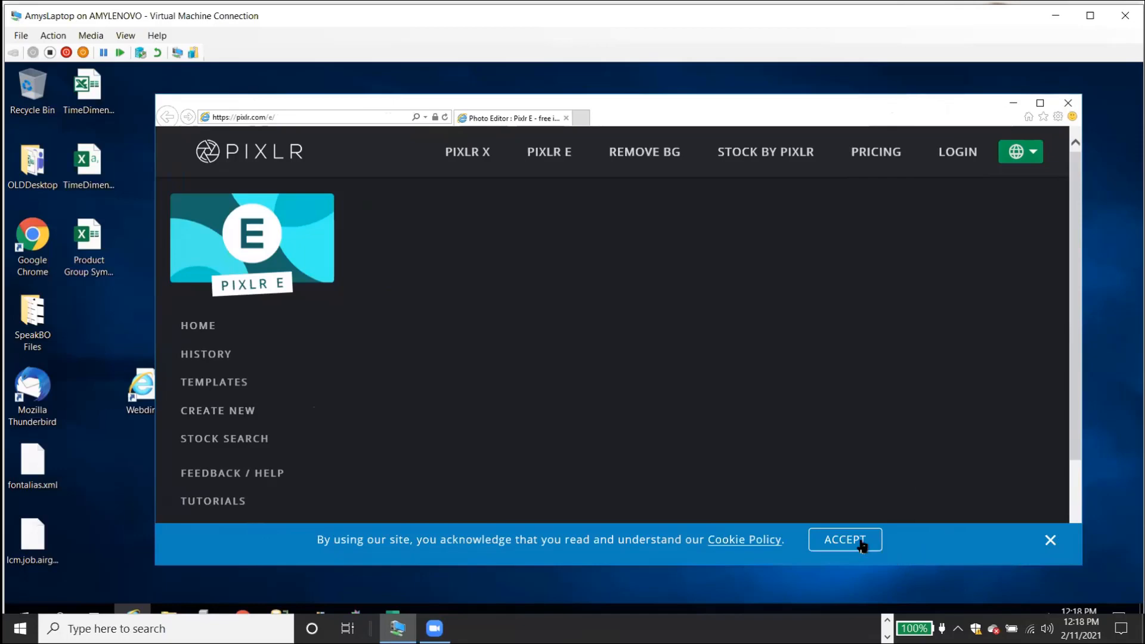
{"action": "left_click", "coordinate": [1048, 540]}
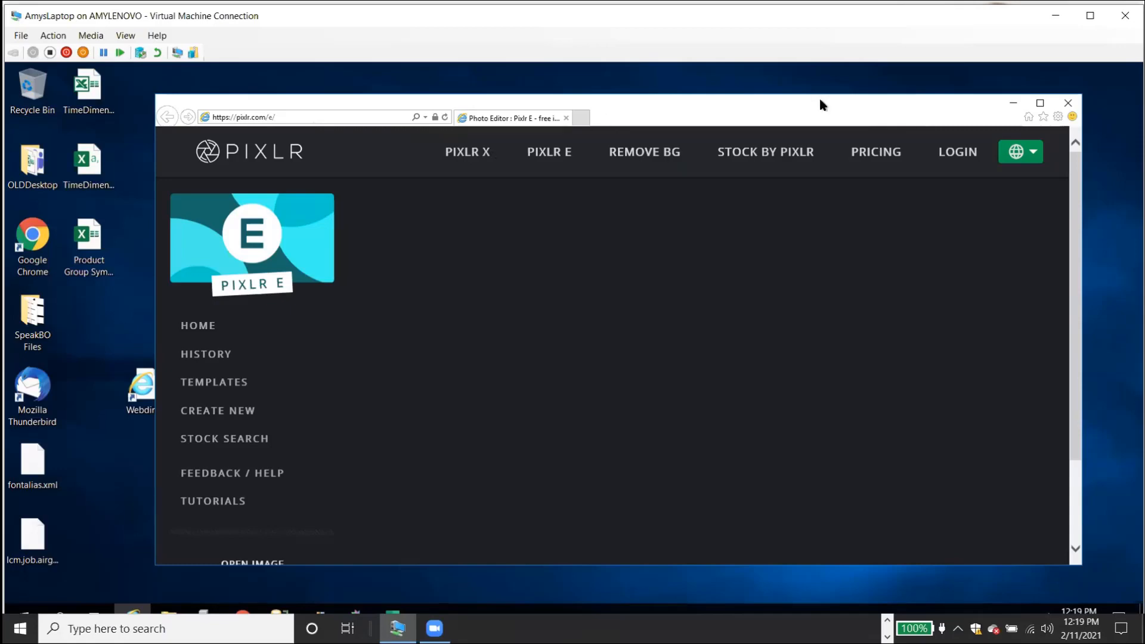
Close the Pixlr window and return to the Revenue by Order Year chart in the over Time report.
{"action": "left_click", "coordinate": [1067, 102]}
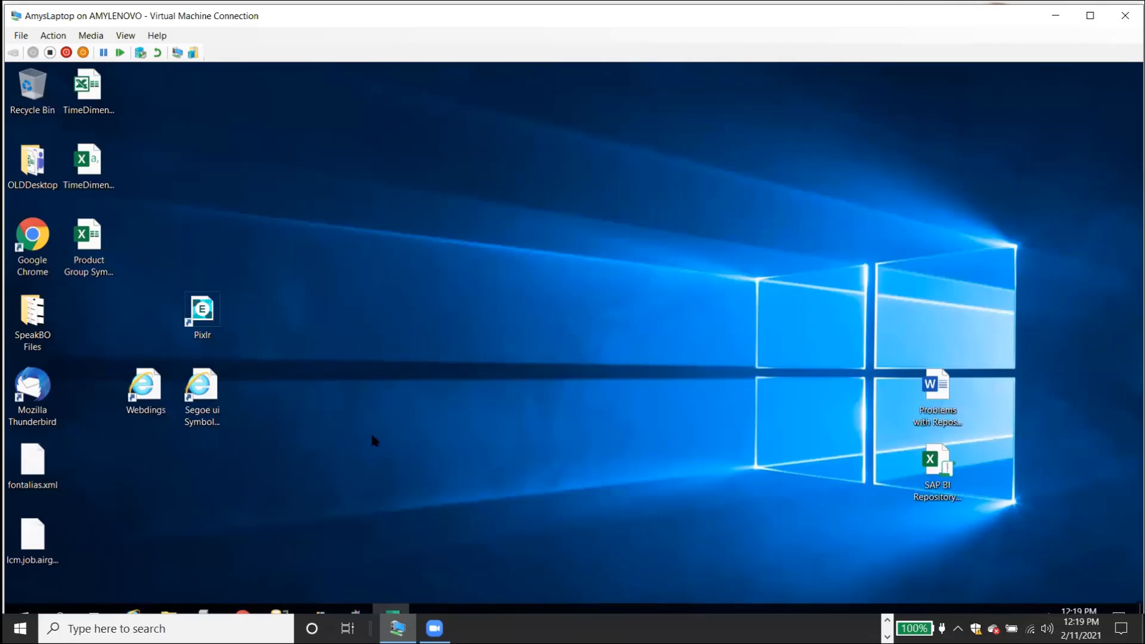
{"action": "key", "text": "alt+Tab"}
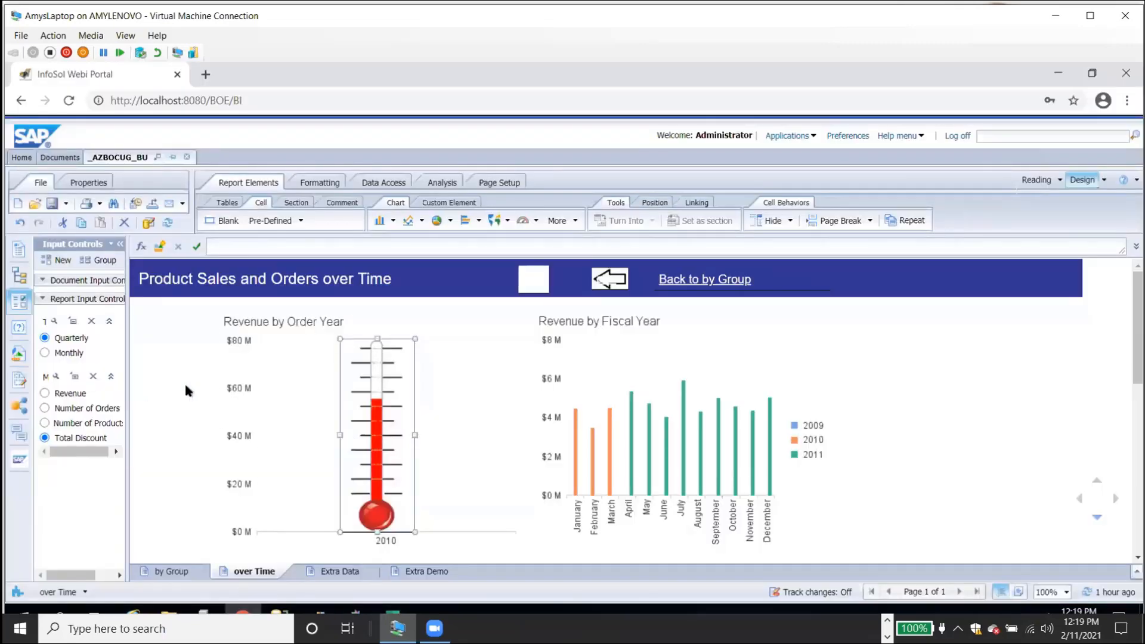
{"action": "left_click", "coordinate": [239, 466]}
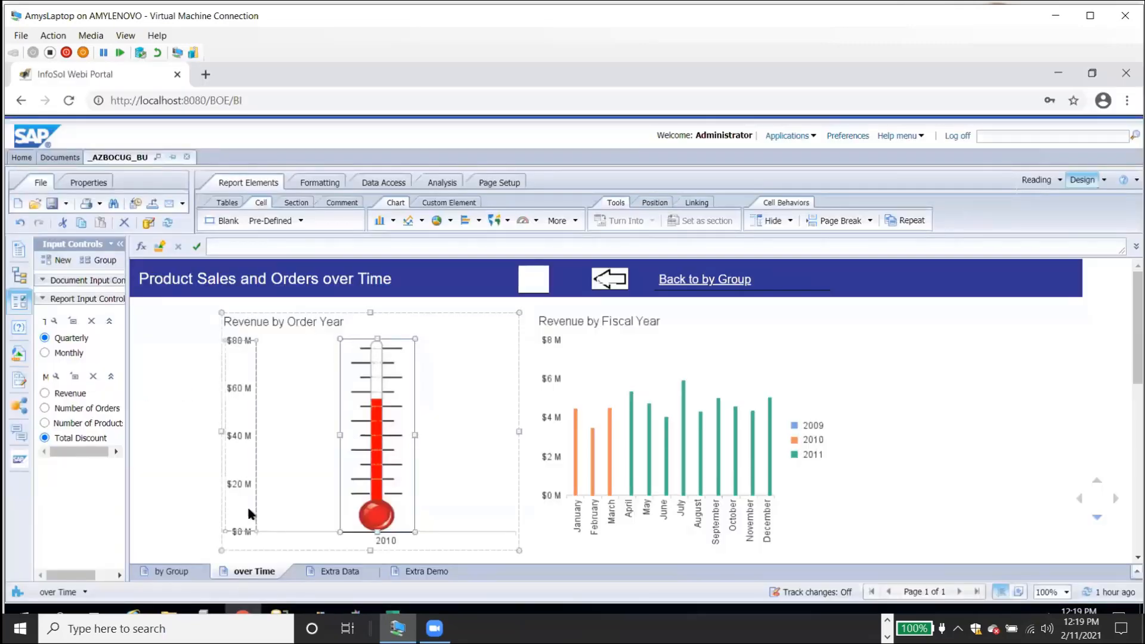
Set the font of the Symbol column in the Extra Data report's group table to Segoe UI Symbol.
{"action": "left_click", "coordinate": [326, 573]}
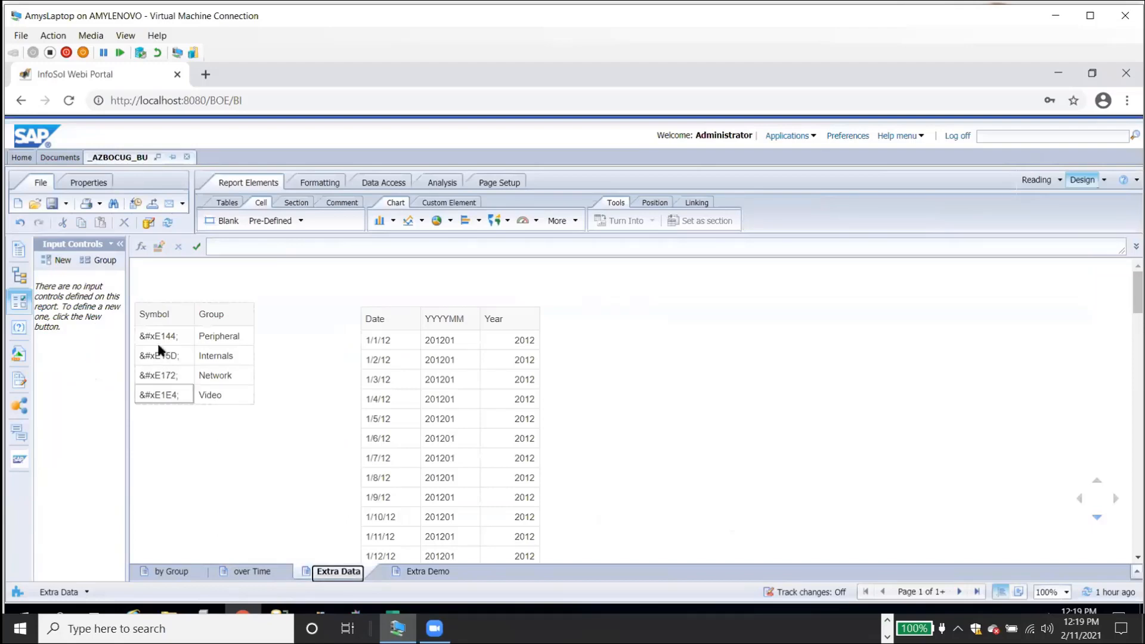
{"action": "left_click", "coordinate": [174, 344]}
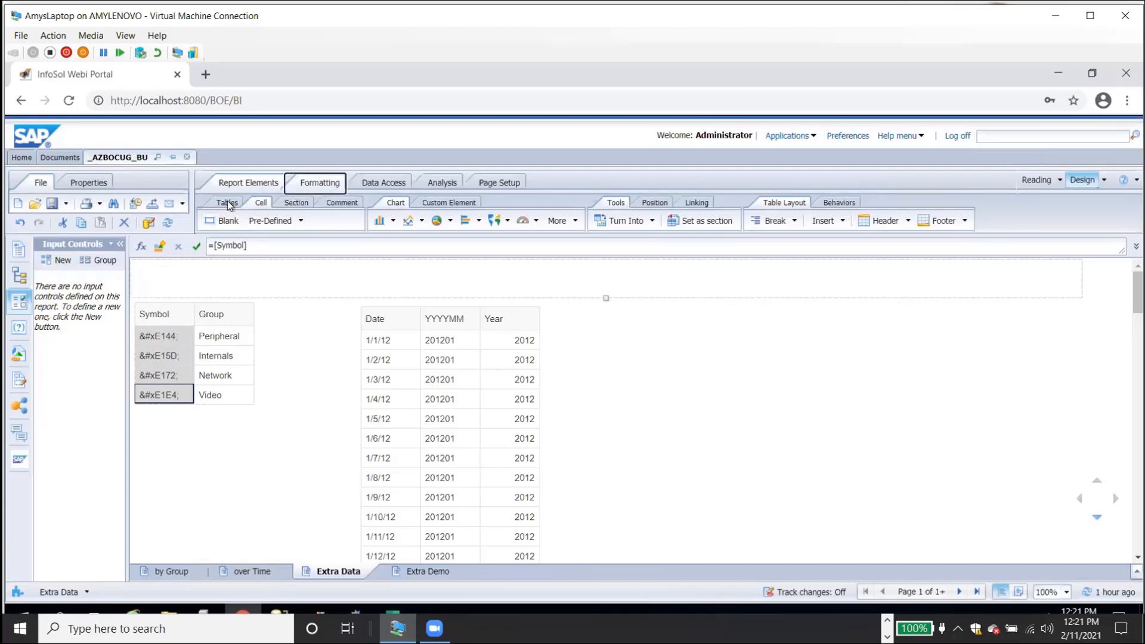
{"action": "left_click", "coordinate": [278, 221]}
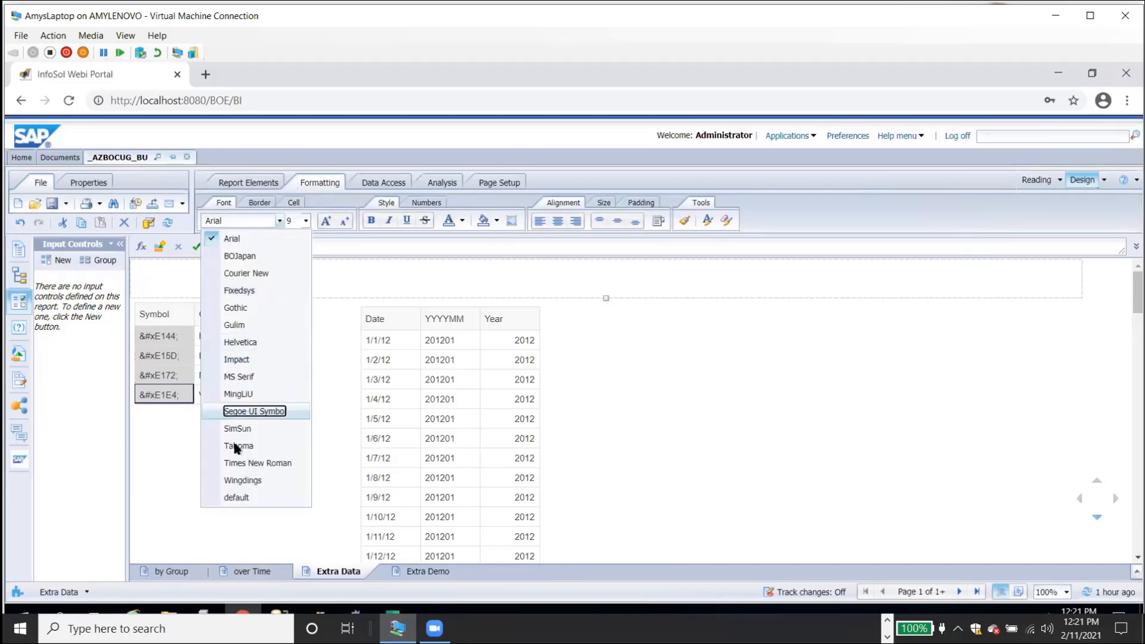
{"action": "left_click", "coordinate": [247, 412]}
{"action": "right_click", "coordinate": [164, 338]}
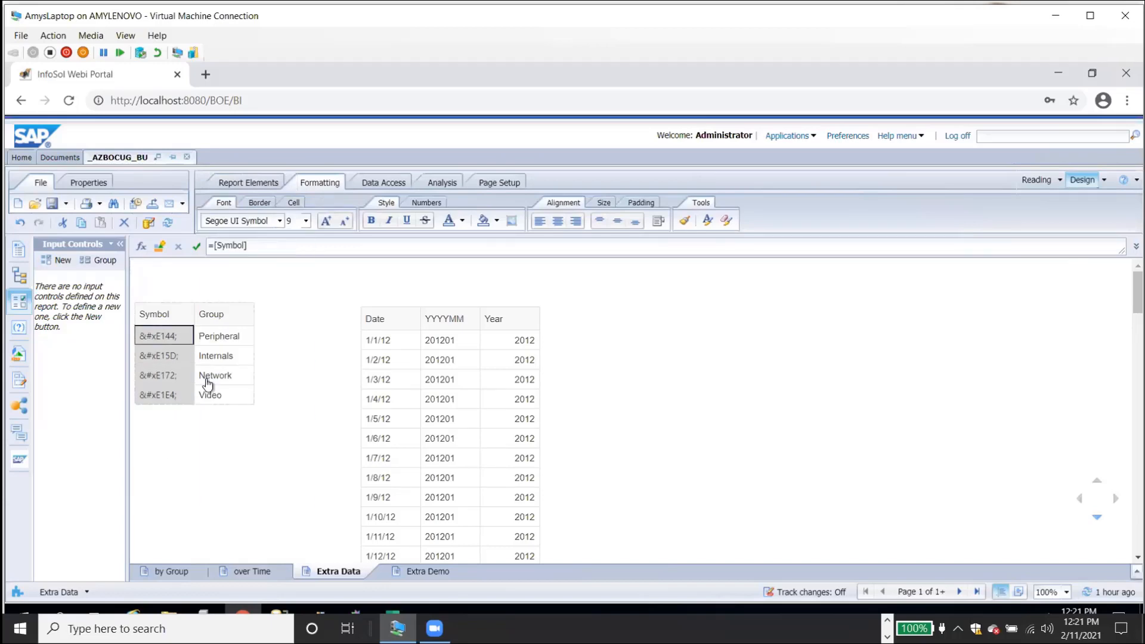
Set the Symbol column of the group table to read its content as HTML.
{"action": "left_click", "coordinate": [211, 567]}
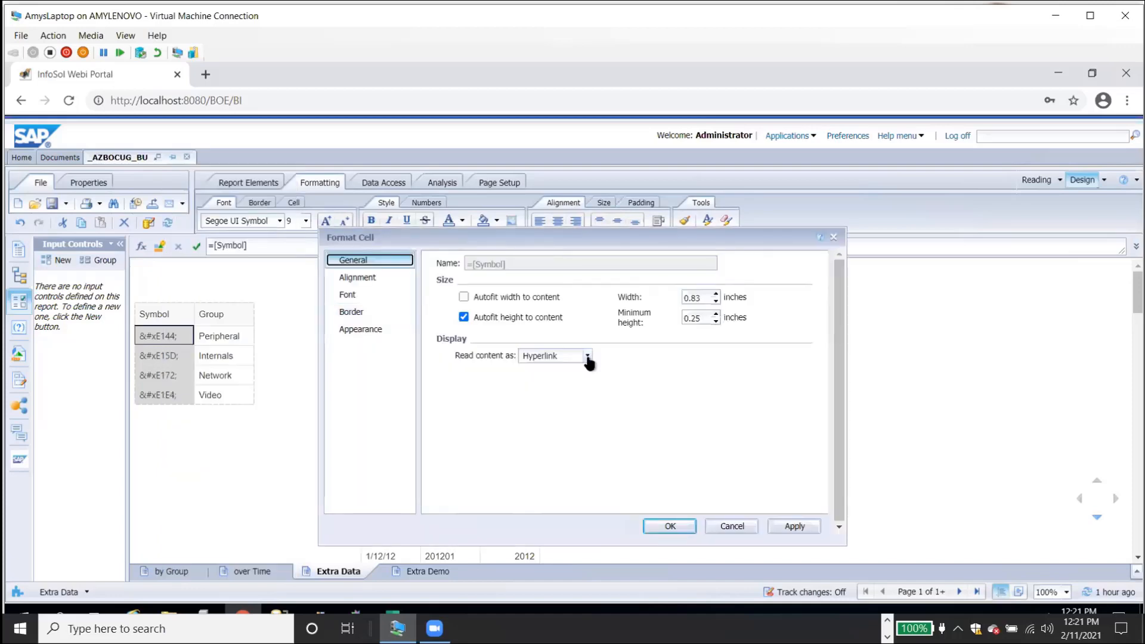
{"action": "left_click", "coordinate": [587, 355]}
{"action": "left_click", "coordinate": [554, 391]}
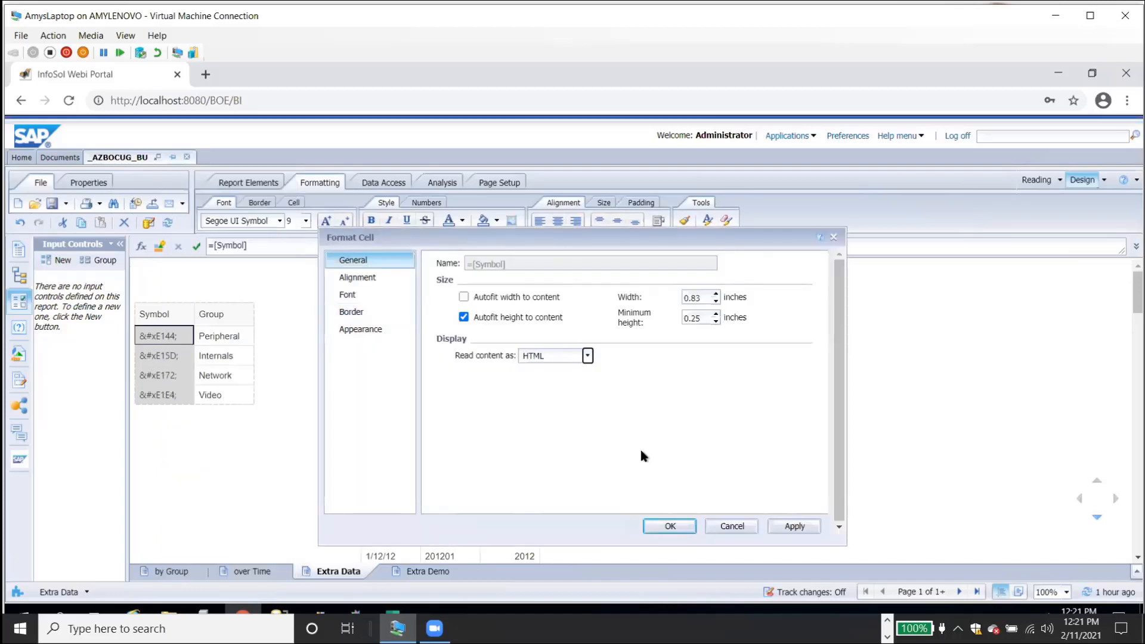
{"action": "left_click", "coordinate": [671, 525]}
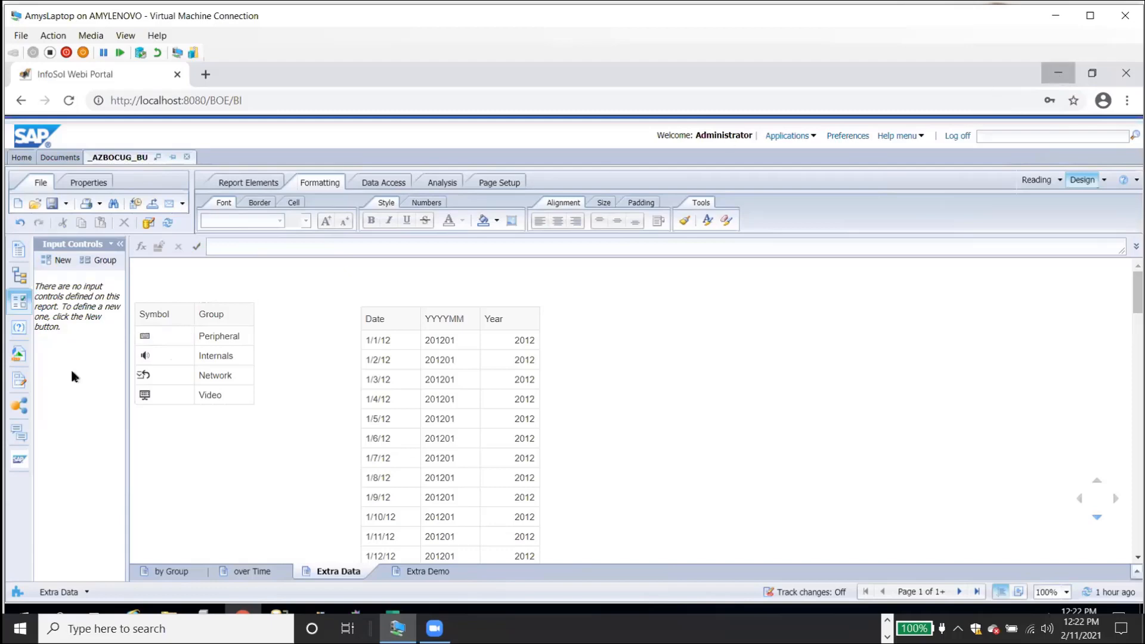
Open the Segoe UI Symbol reference page from the desktop, close it, and return to the Extra Data report.
{"action": "key", "text": "super+d"}
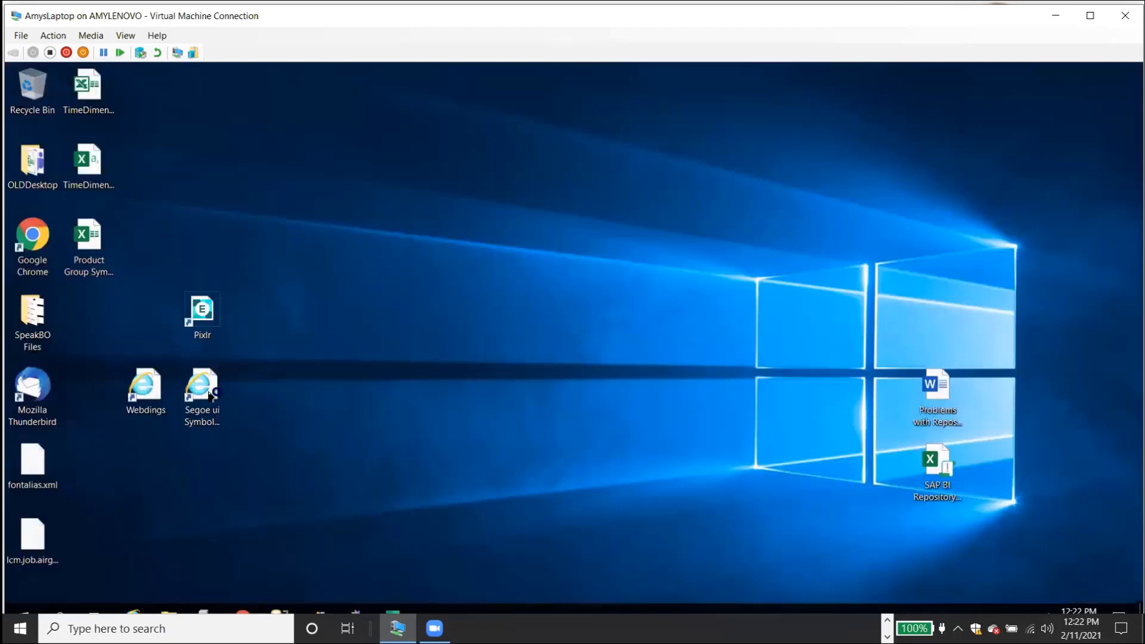
{"action": "double_click", "coordinate": [212, 383]}
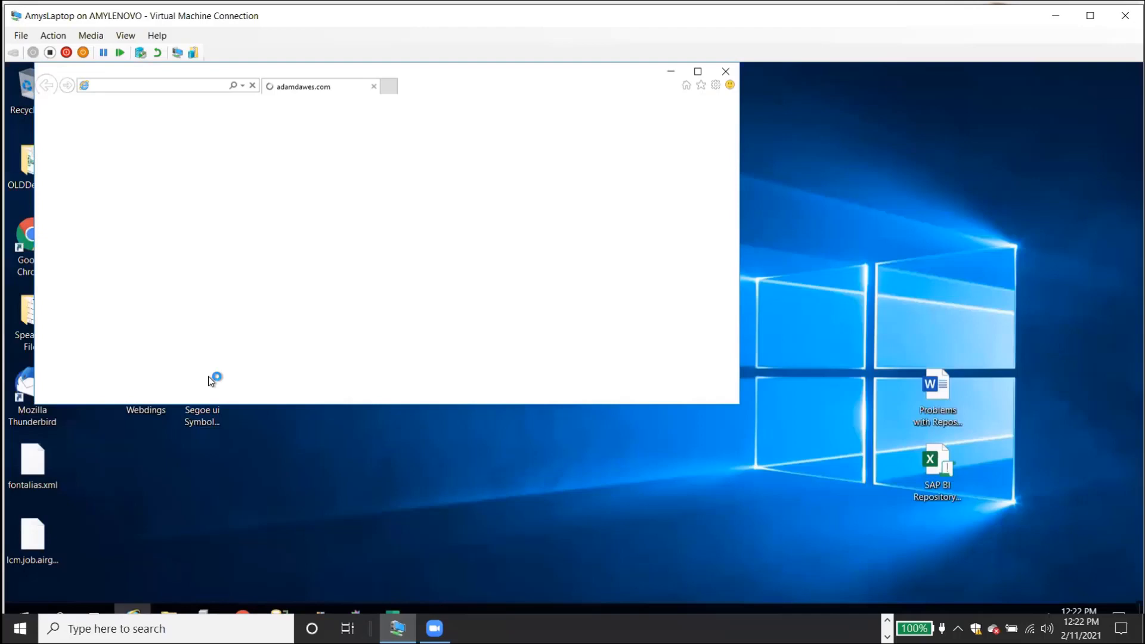
{"action": "left_click", "coordinate": [698, 72]}
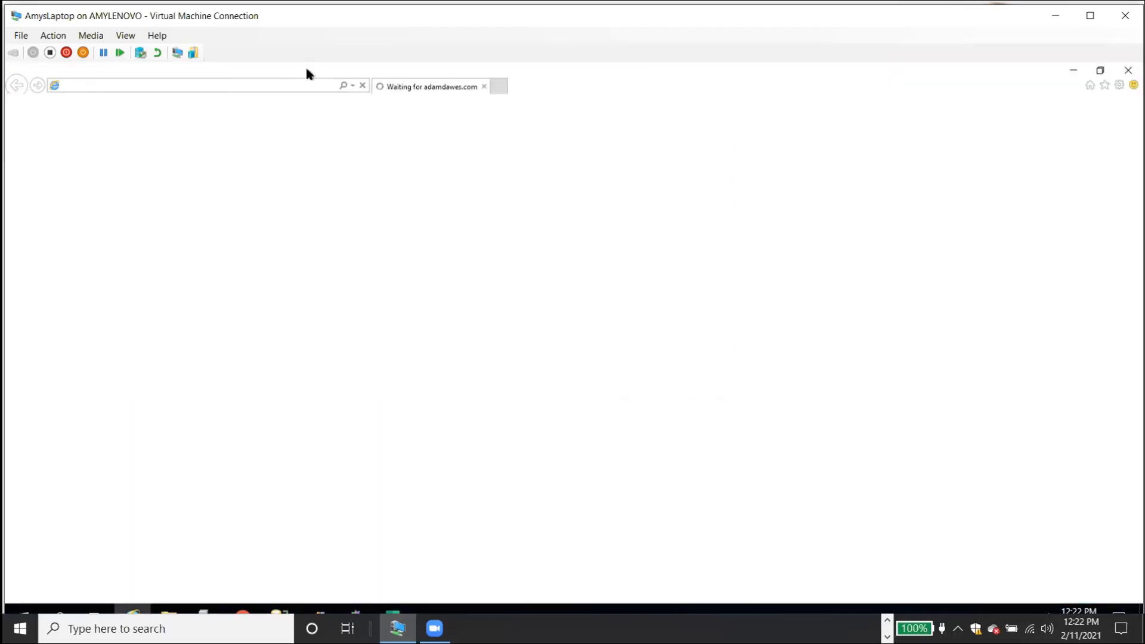
{"action": "left_click", "coordinate": [1128, 69]}
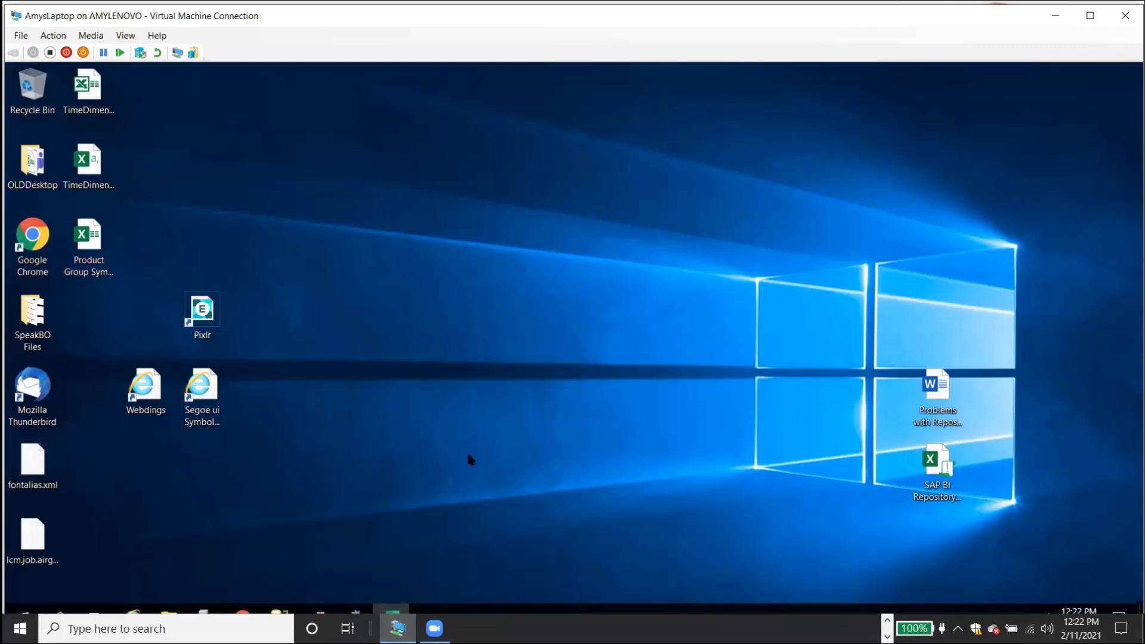
{"action": "left_click", "coordinate": [246, 610]}
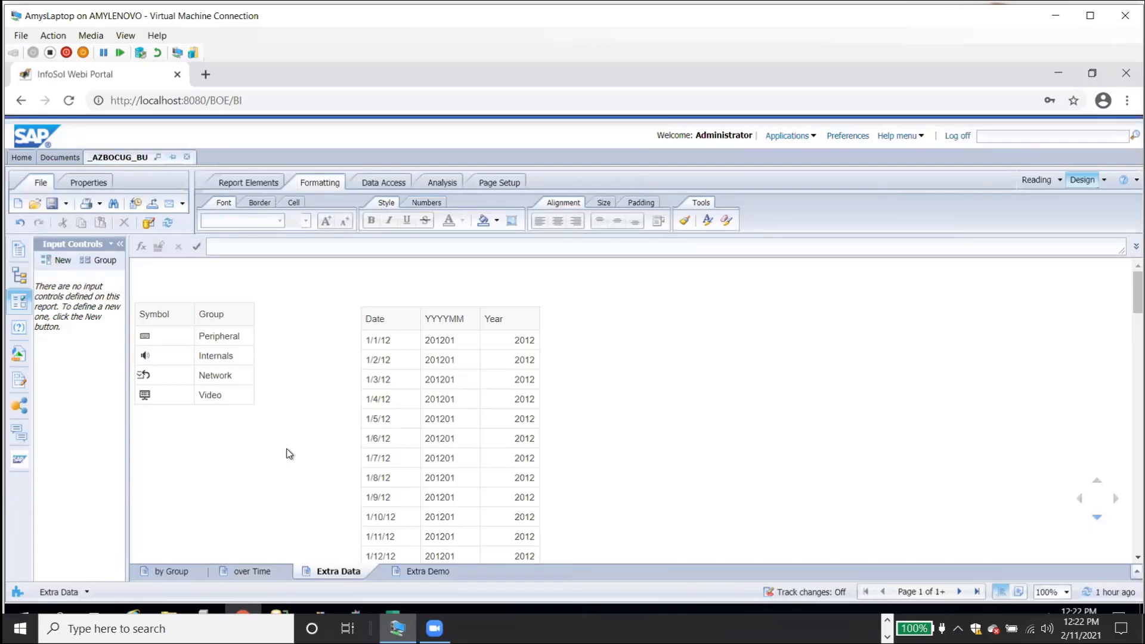
Open the by Group report and set its Time Period input control to Monthly.
{"action": "left_click", "coordinate": [182, 573]}
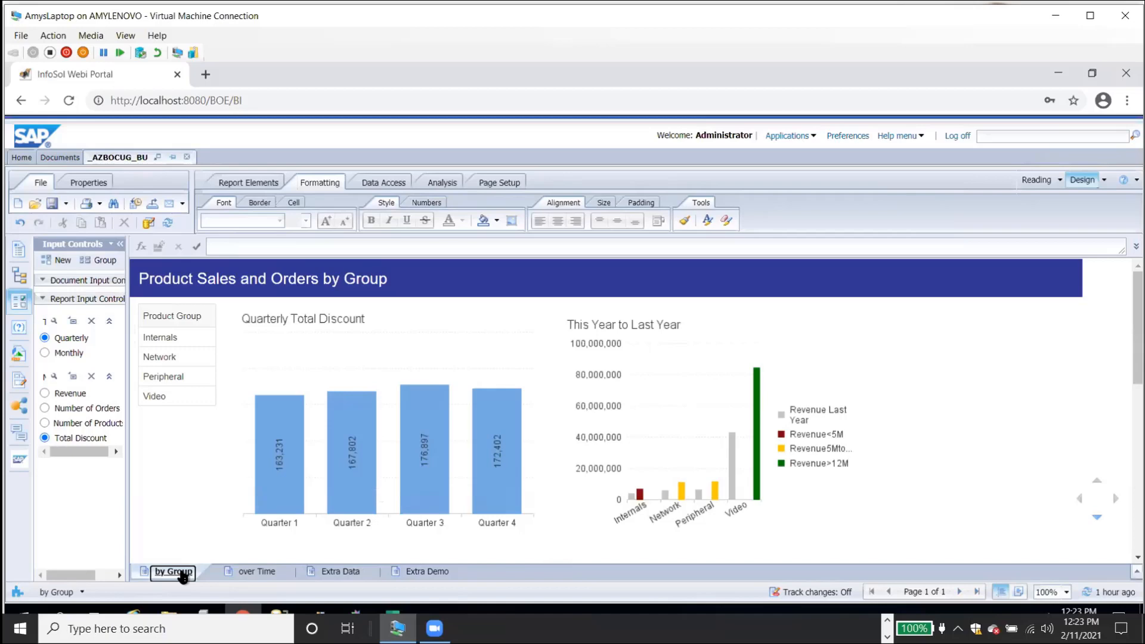
{"action": "left_click", "coordinate": [295, 380]}
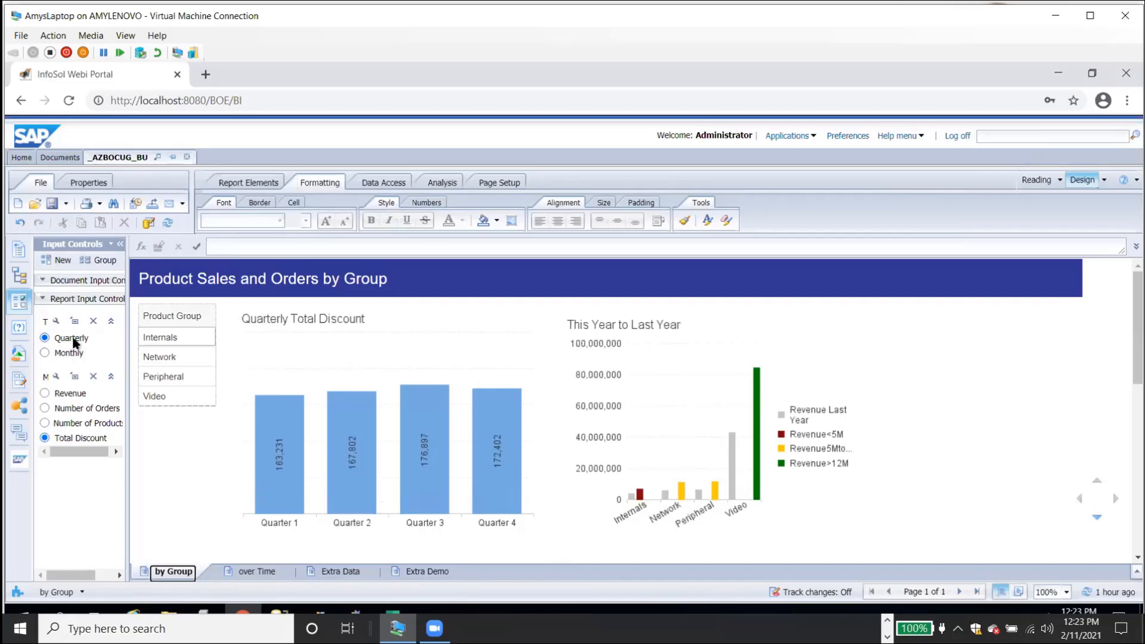
{"action": "left_click", "coordinate": [45, 352]}
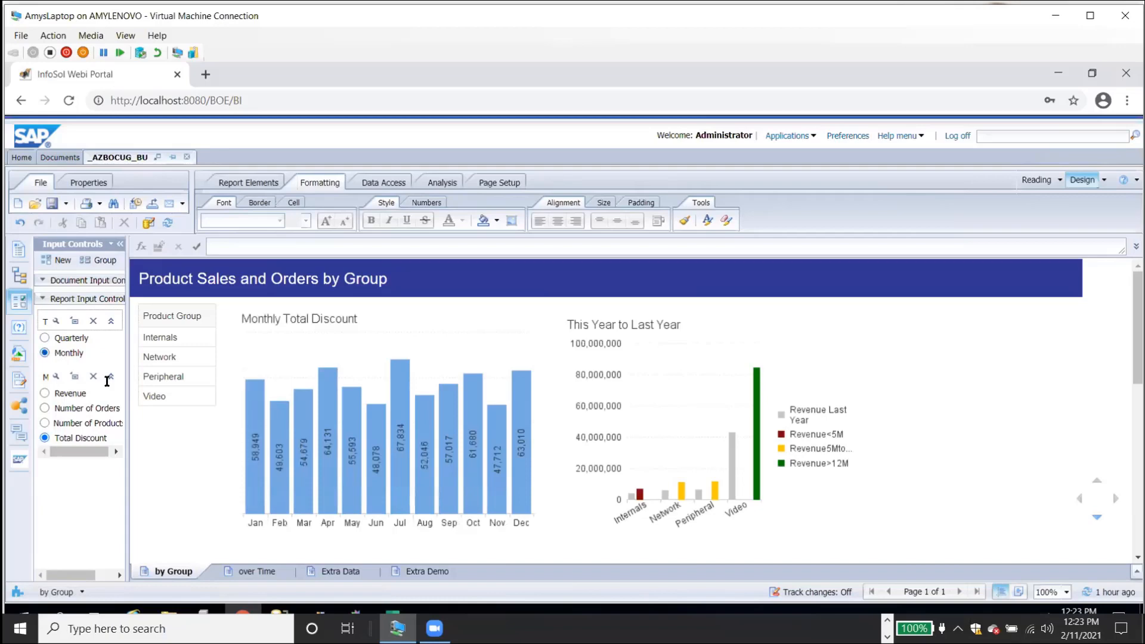
{"action": "left_click", "coordinate": [258, 354]}
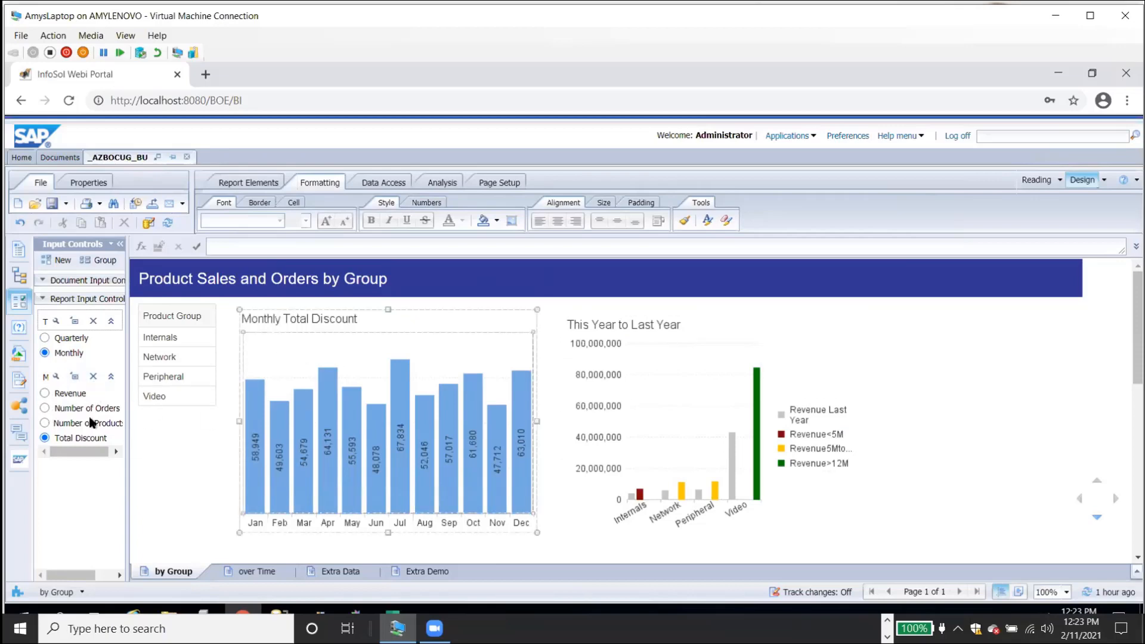
Switch the Metric input control through Revenue, Number of Orders and Number of Products, and finish on Revenue.
{"action": "left_click", "coordinate": [45, 393]}
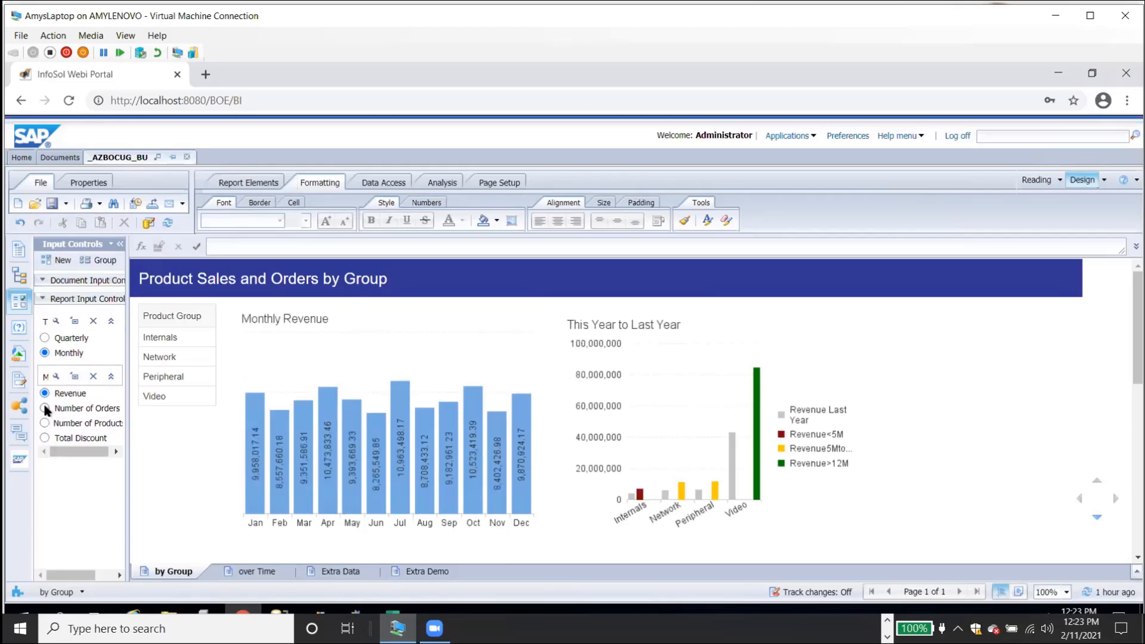
{"action": "left_click", "coordinate": [45, 409]}
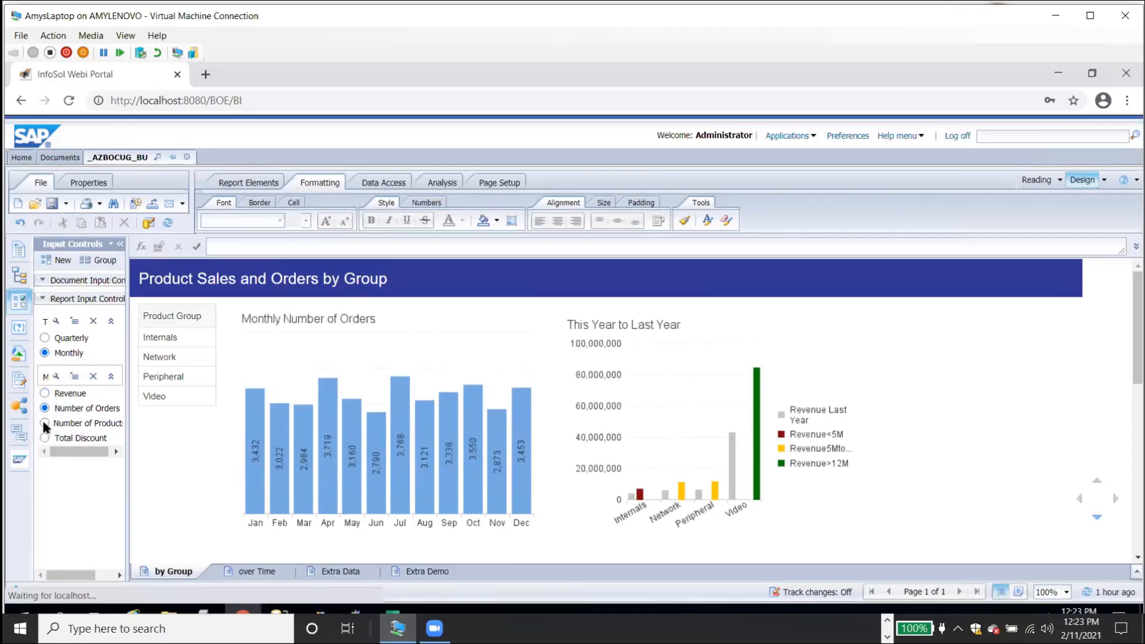
{"action": "left_click", "coordinate": [44, 423]}
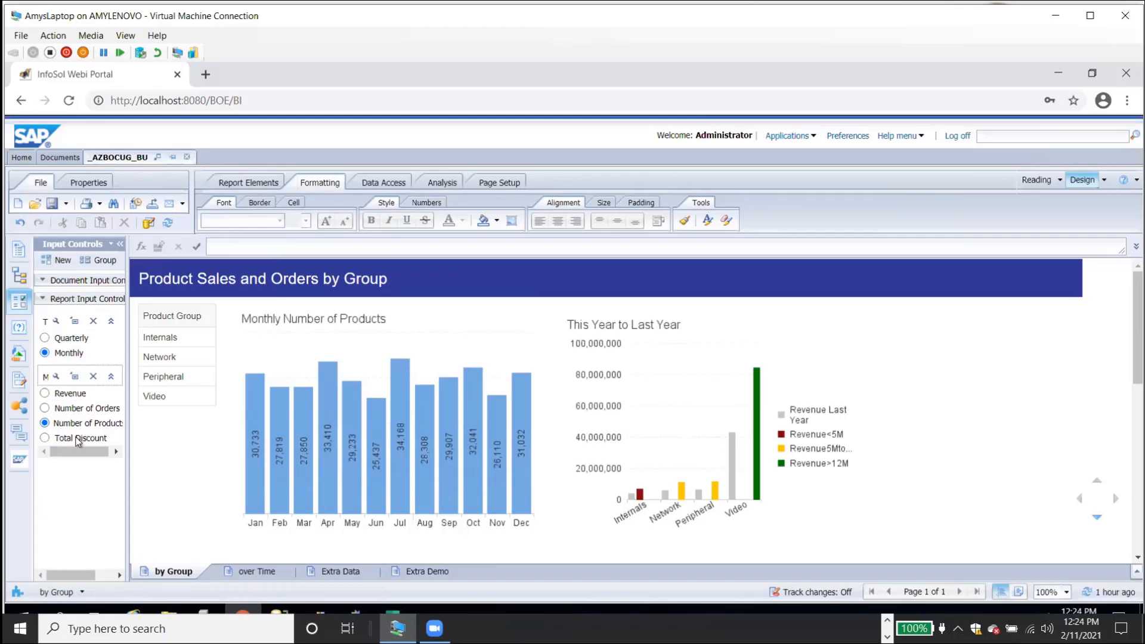
{"action": "left_click", "coordinate": [46, 394]}
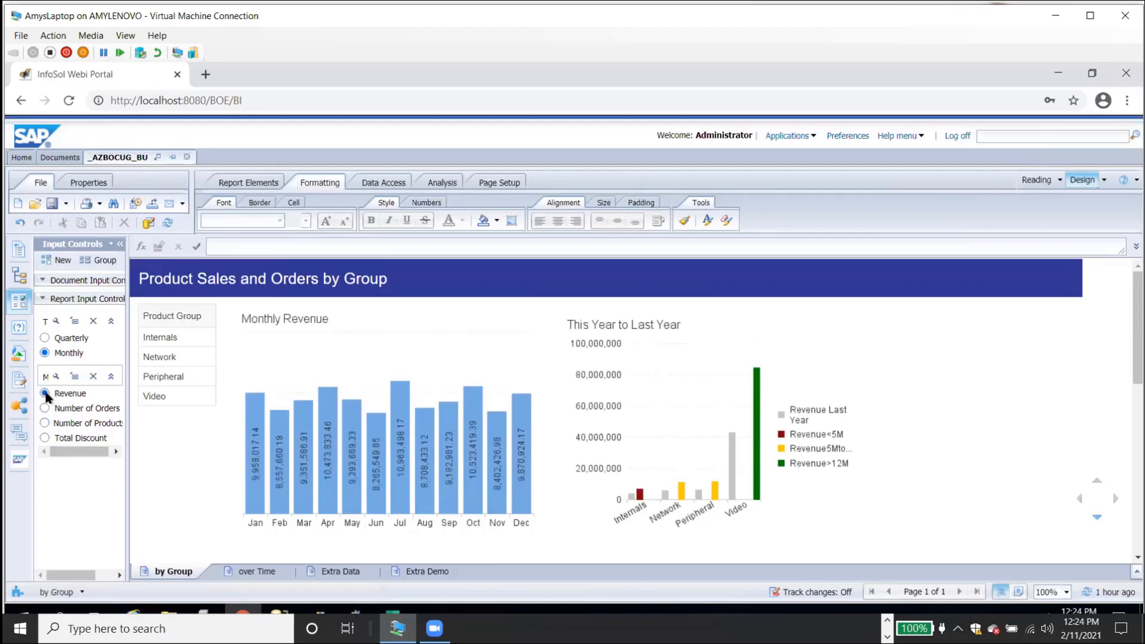
{"action": "left_click", "coordinate": [247, 474]}
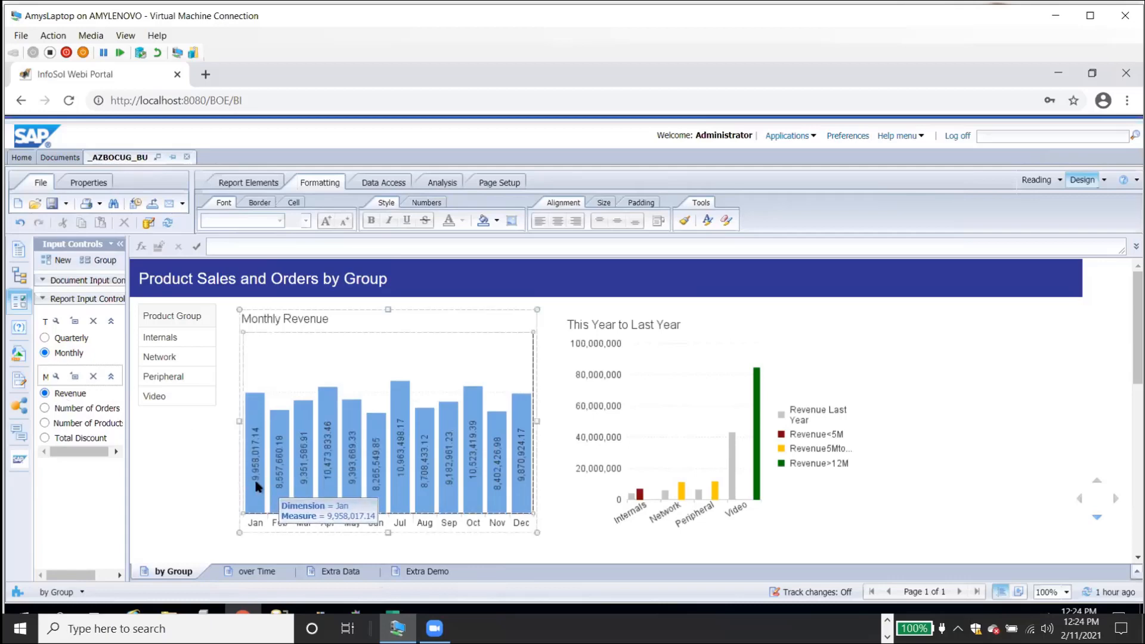
Show the available objects in a wider panel and examine the Measure variable's formula, closing it without changes.
{"action": "left_click", "coordinate": [20, 355]}
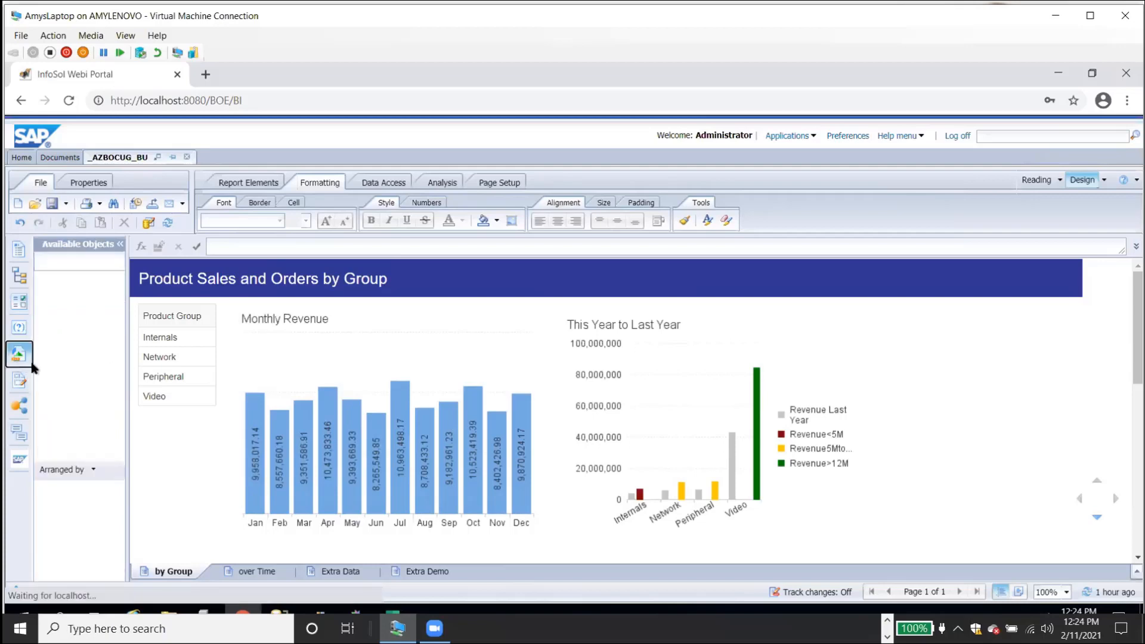
{"action": "scroll", "coordinate": [120, 500], "scroll_direction": "down", "scroll_amount": 10}
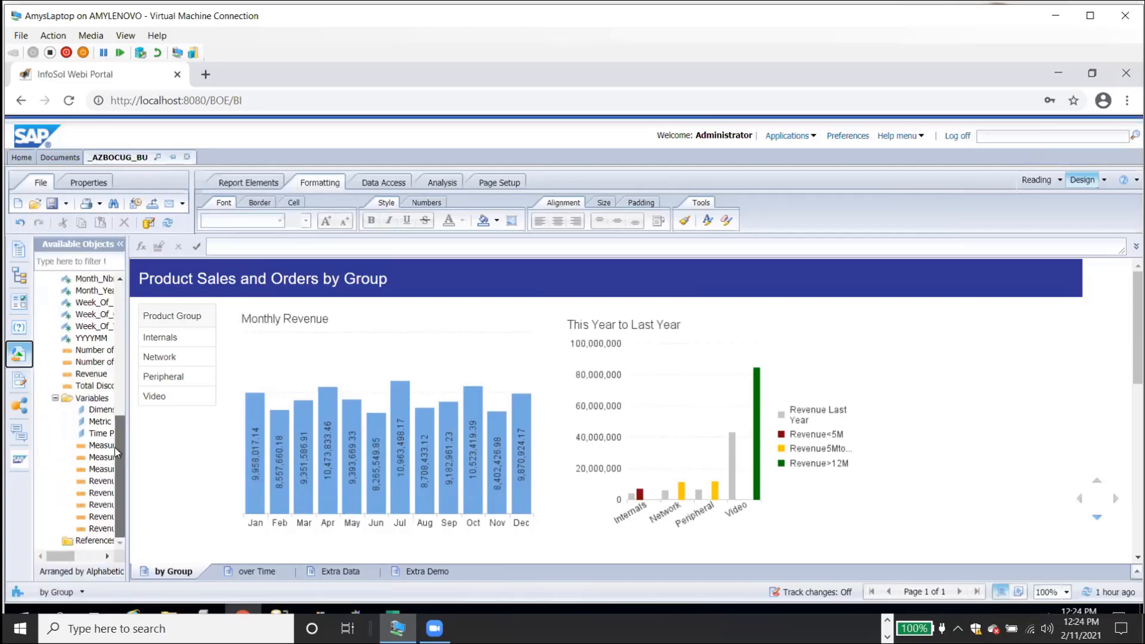
{"action": "left_click_drag", "start_coordinate": [128, 435], "coordinate": [209, 434]}
{"action": "right_click", "coordinate": [110, 461]}
{"action": "left_click", "coordinate": [140, 476]}
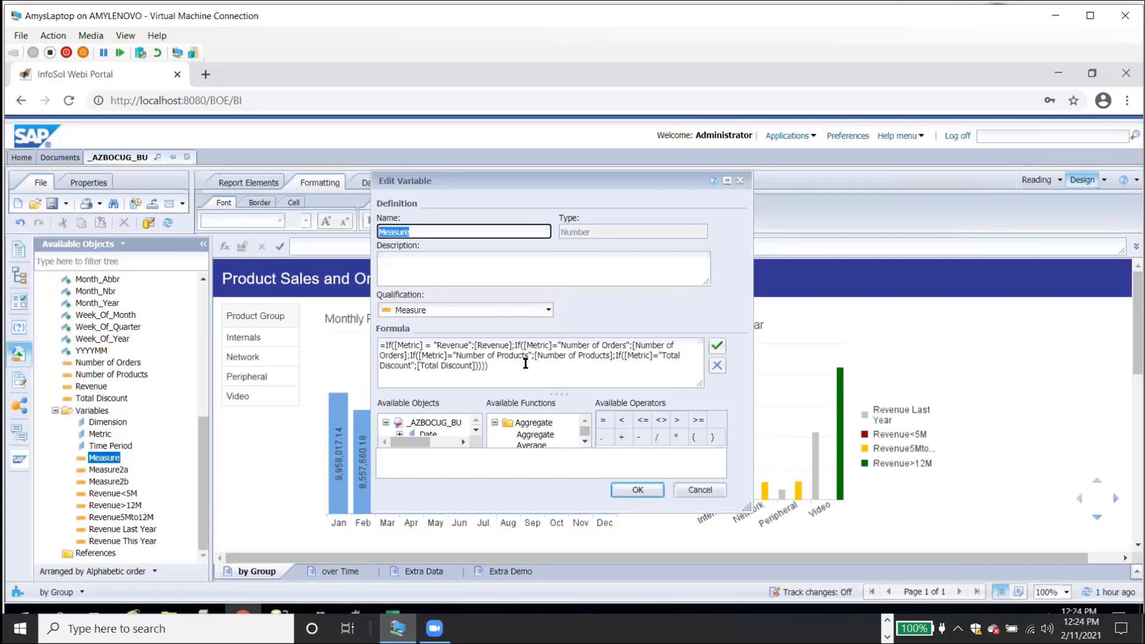
{"action": "left_click", "coordinate": [697, 490]}
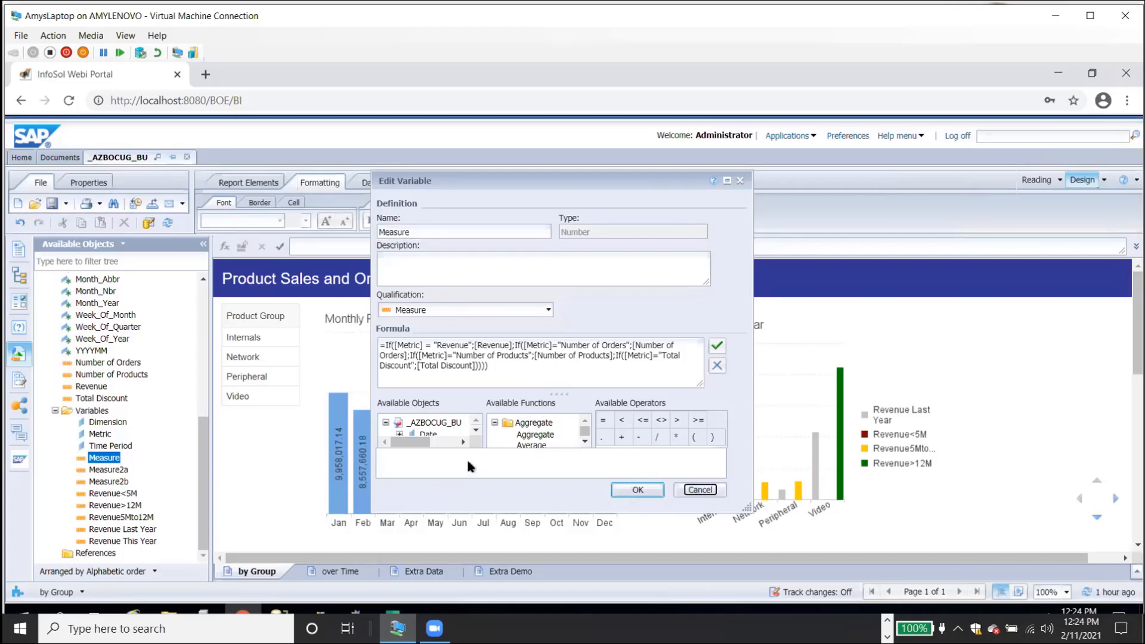
Turn the Monthly Revenue chart into a table.
{"action": "left_click", "coordinate": [532, 313]}
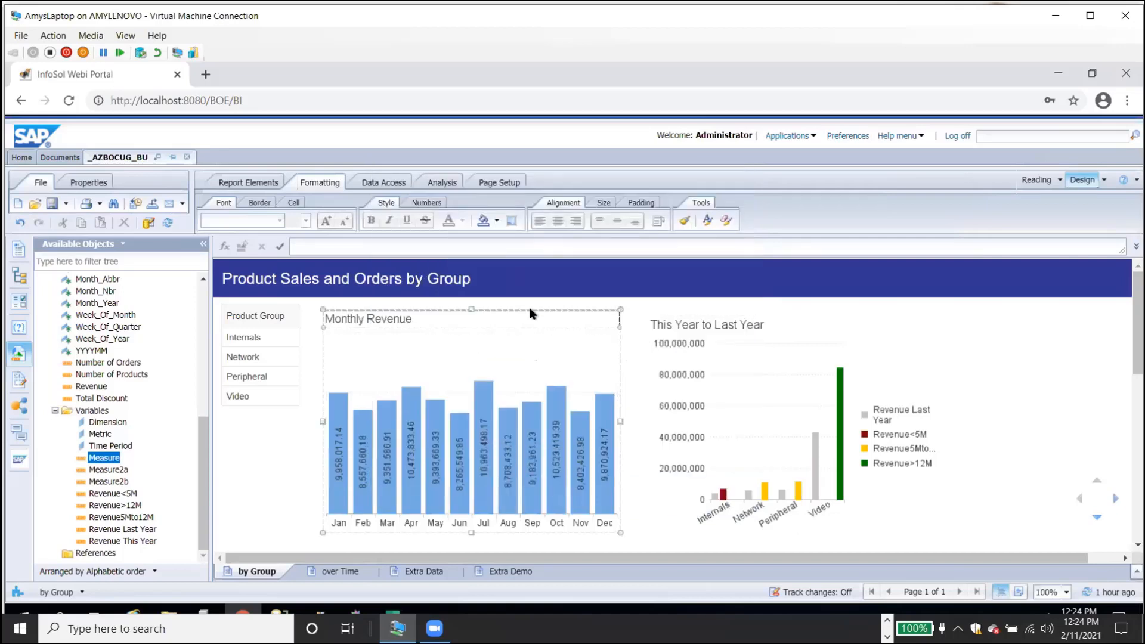
{"action": "left_click", "coordinate": [528, 307]}
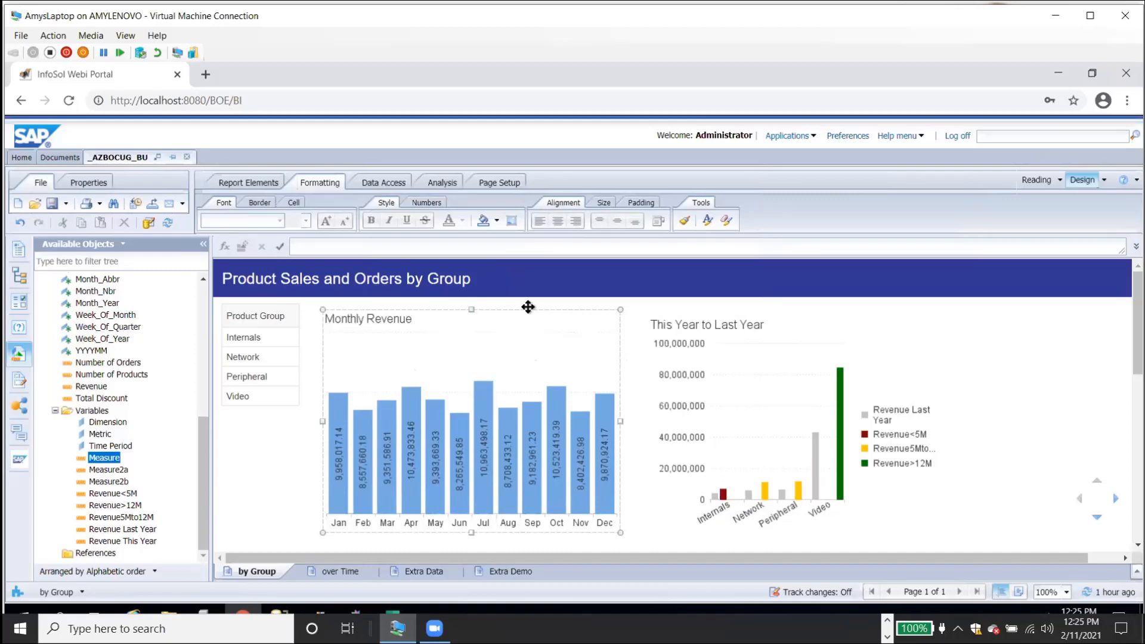
{"action": "left_click", "coordinate": [511, 352]}
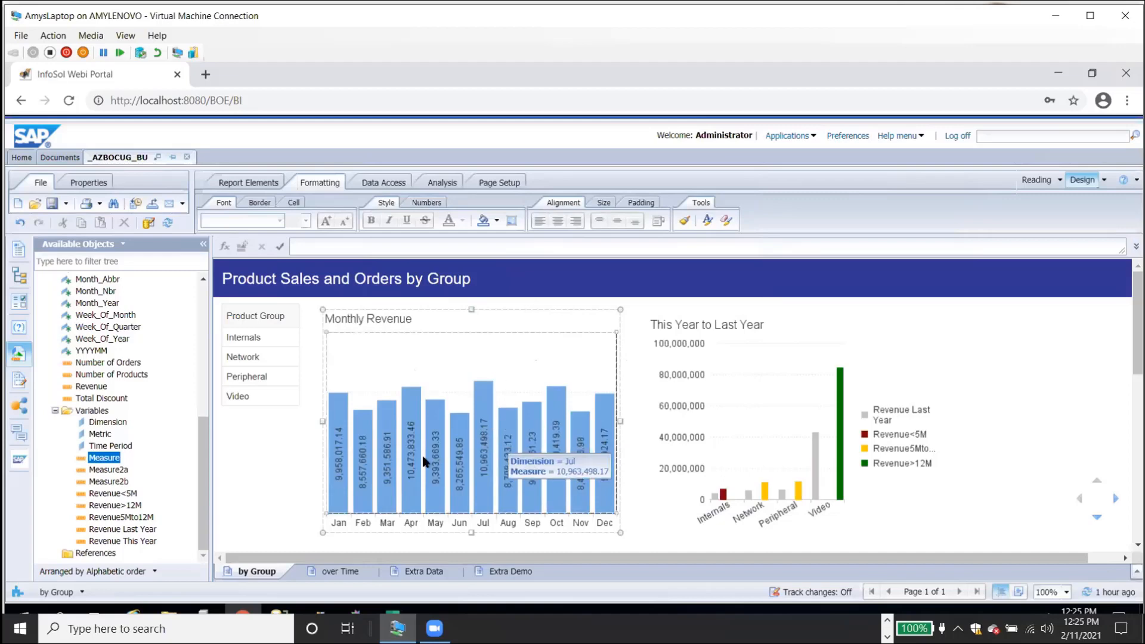
{"action": "right_click", "coordinate": [439, 306]}
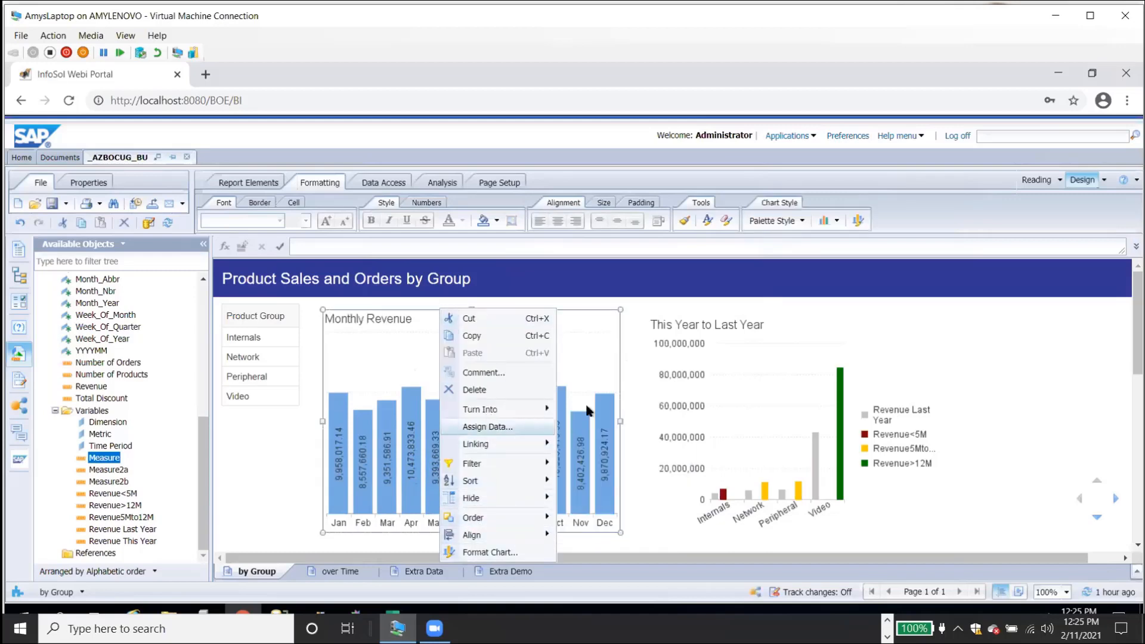
{"action": "mouse_move", "coordinate": [480, 409]}
{"action": "left_click", "coordinate": [605, 408]}
Replace the Measure column of the monthly table with the Measure2a variable.
{"action": "left_click", "coordinate": [108, 469]}
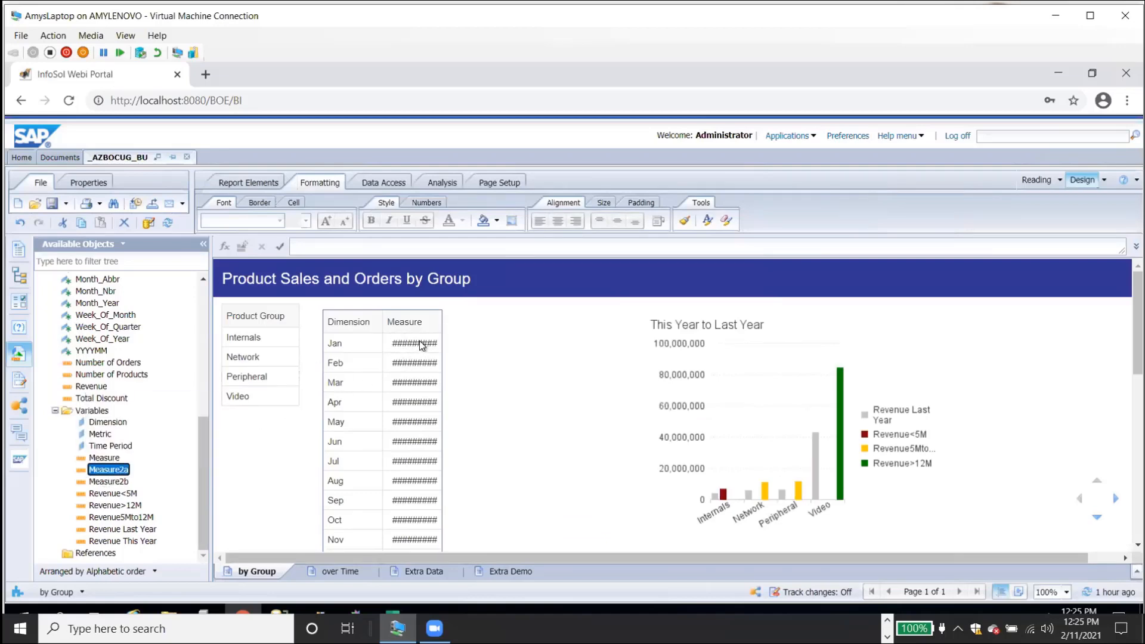
{"action": "left_click_drag", "start_coordinate": [113, 471], "coordinate": [422, 346]}
{"action": "left_click", "coordinate": [426, 348]}
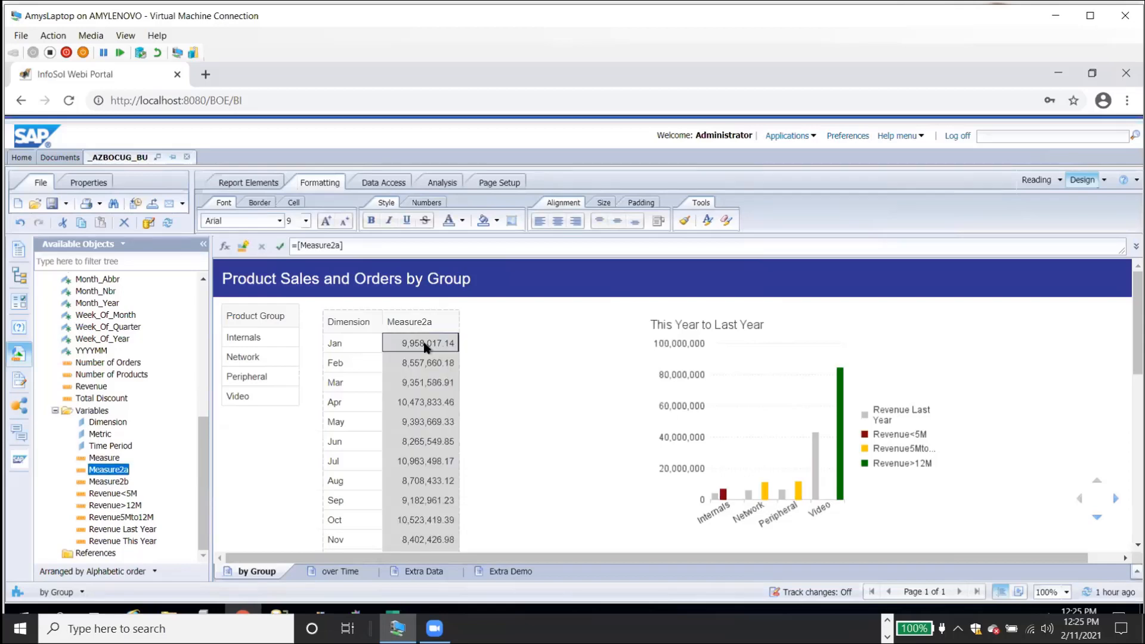
Examine the formula of the Measure2a variable and close its definition.
{"action": "right_click", "coordinate": [127, 474]}
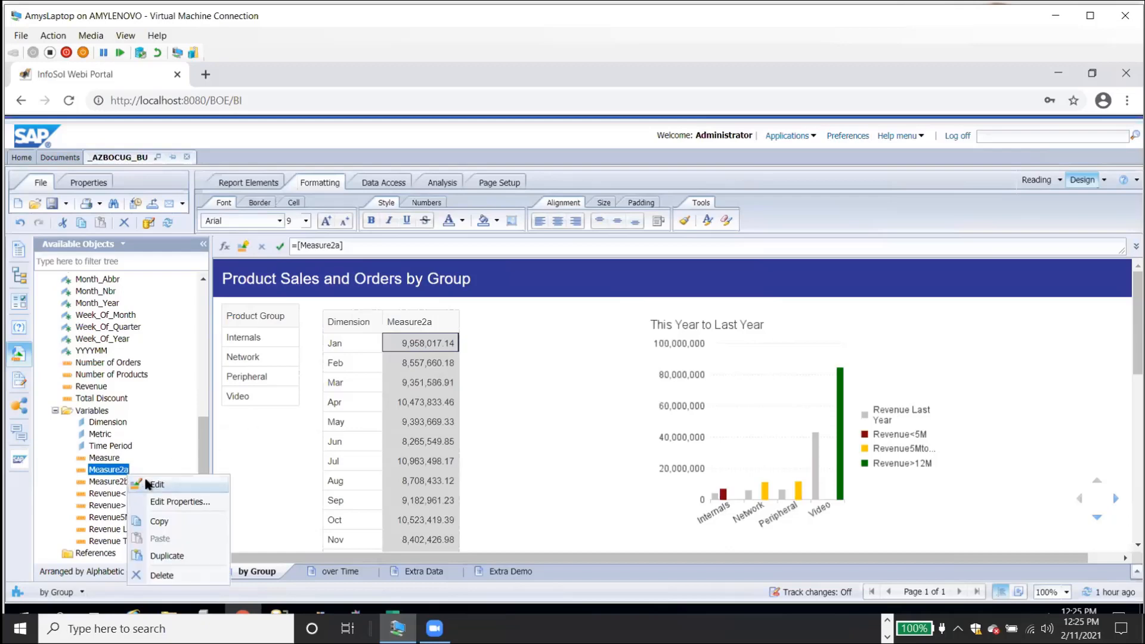
{"action": "left_click", "coordinate": [150, 485]}
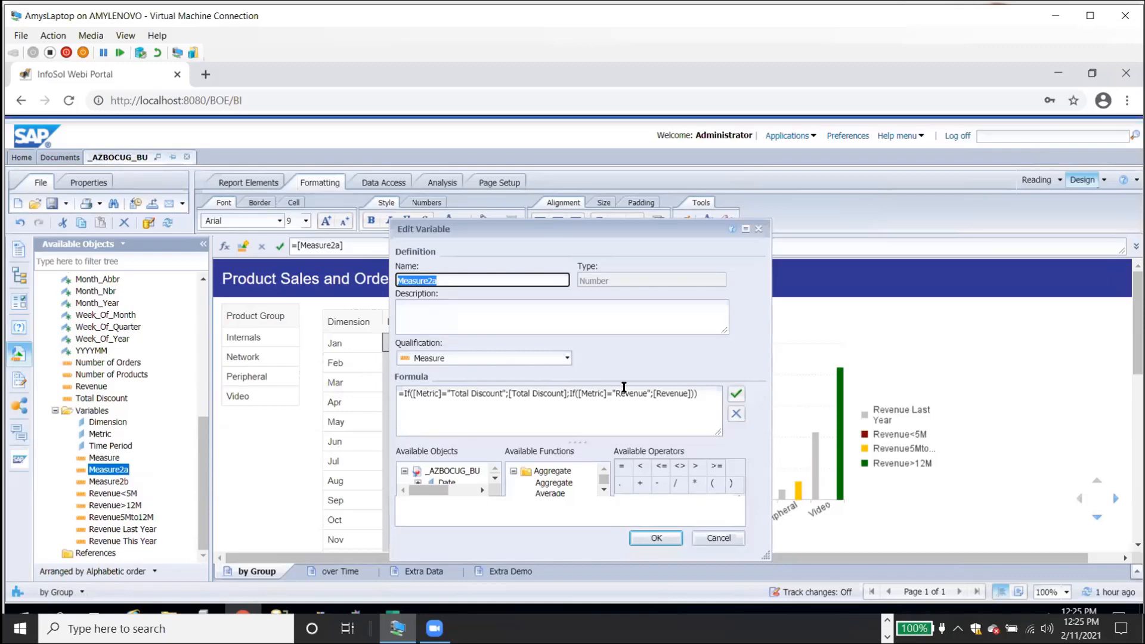
{"action": "left_click", "coordinate": [656, 538]}
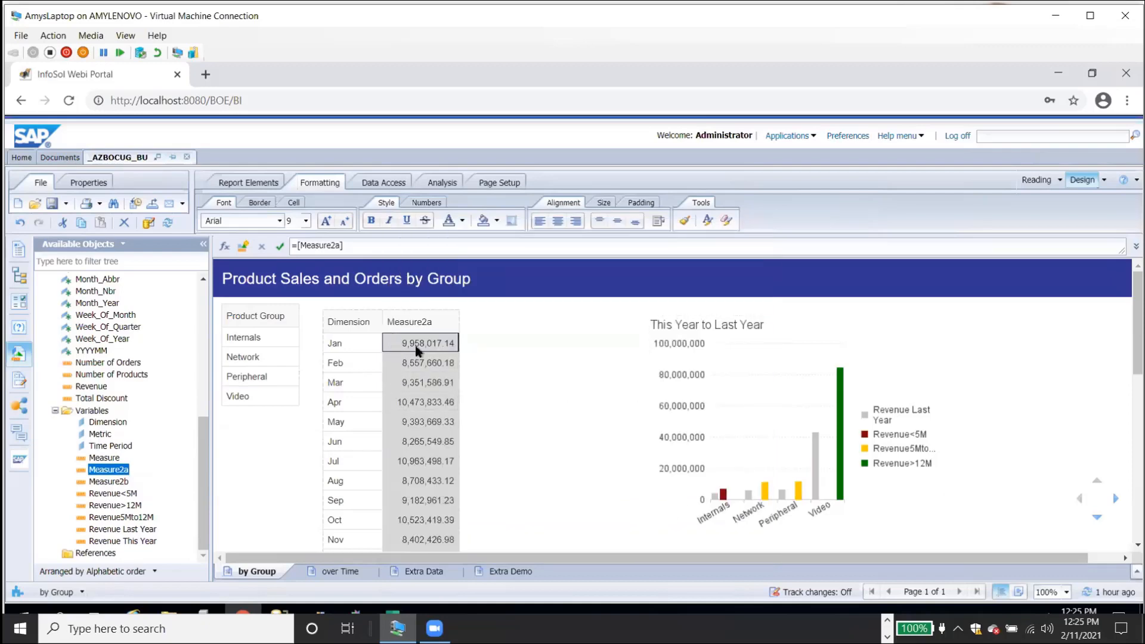
Add the Measure2b variable as a column after Measure2a and show the report's input controls.
{"action": "left_click", "coordinate": [109, 481]}
{"action": "left_click_drag", "start_coordinate": [427, 355], "coordinate": [457, 341]}
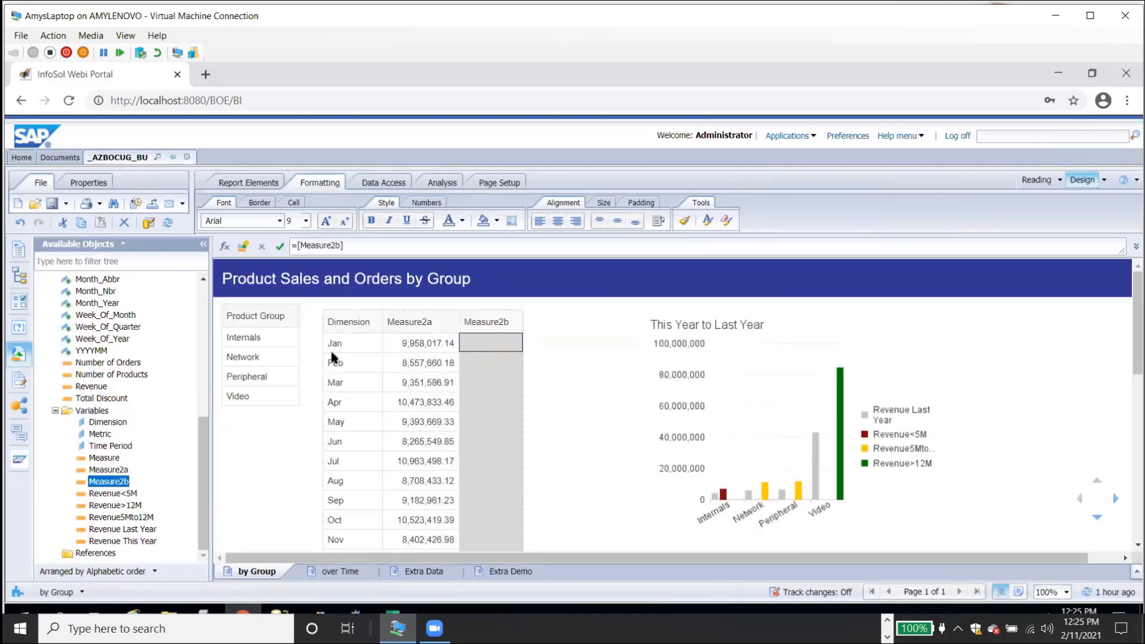
{"action": "left_click", "coordinate": [19, 301]}
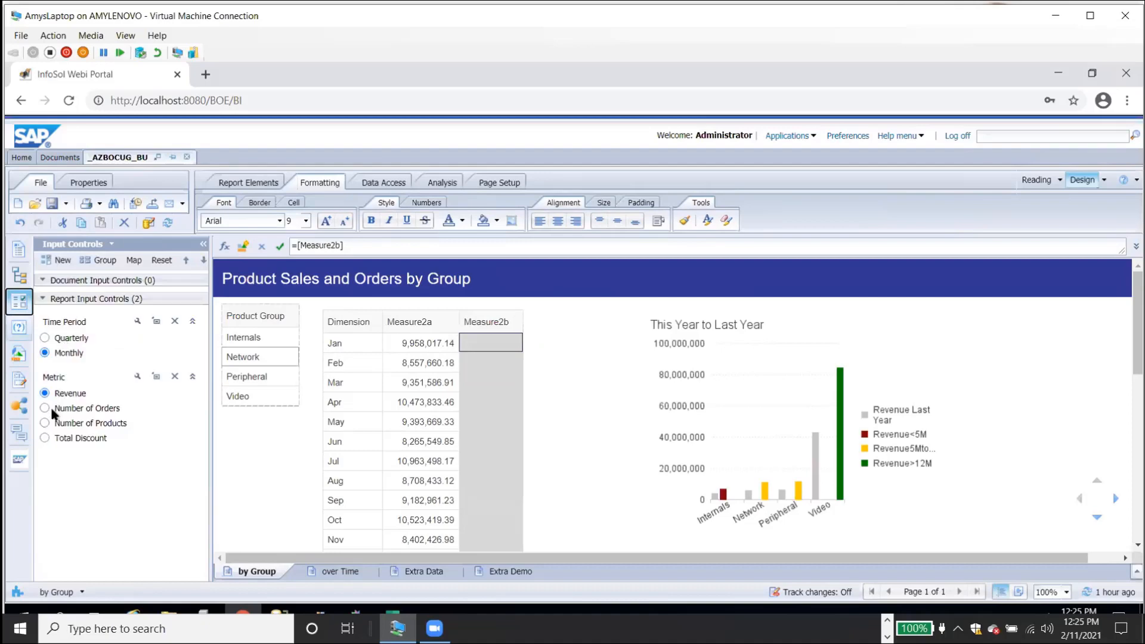
Format the Measure2b column's numbers as 1,235; -1,235.
{"action": "left_click", "coordinate": [488, 347]}
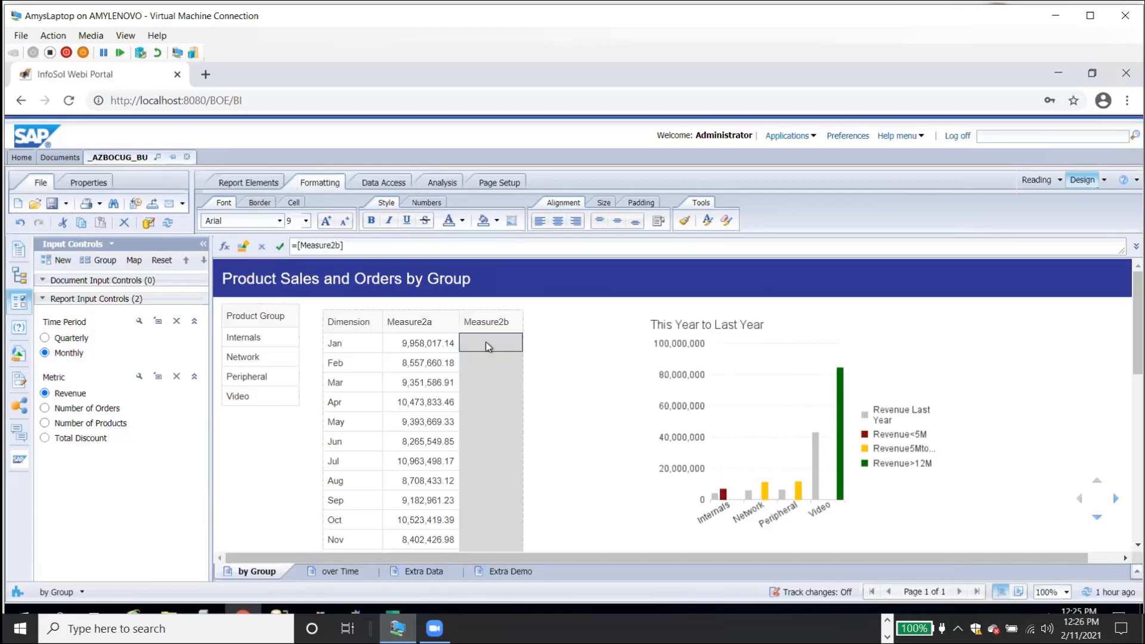
{"action": "left_click", "coordinate": [417, 203]}
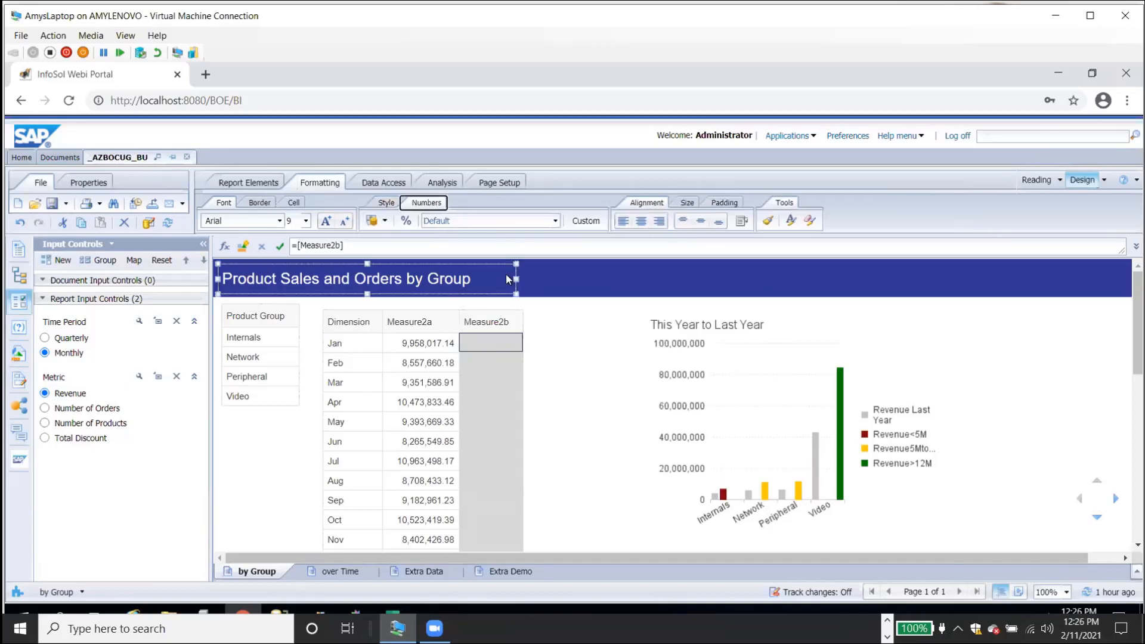
{"action": "left_click", "coordinate": [555, 220]}
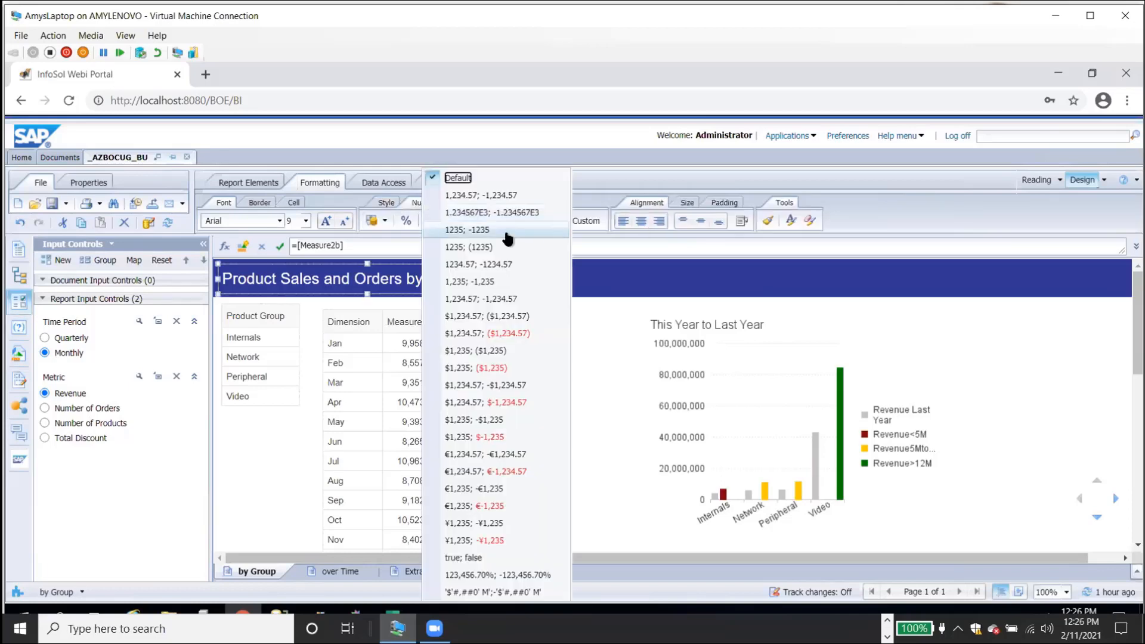
{"action": "left_click", "coordinate": [491, 282]}
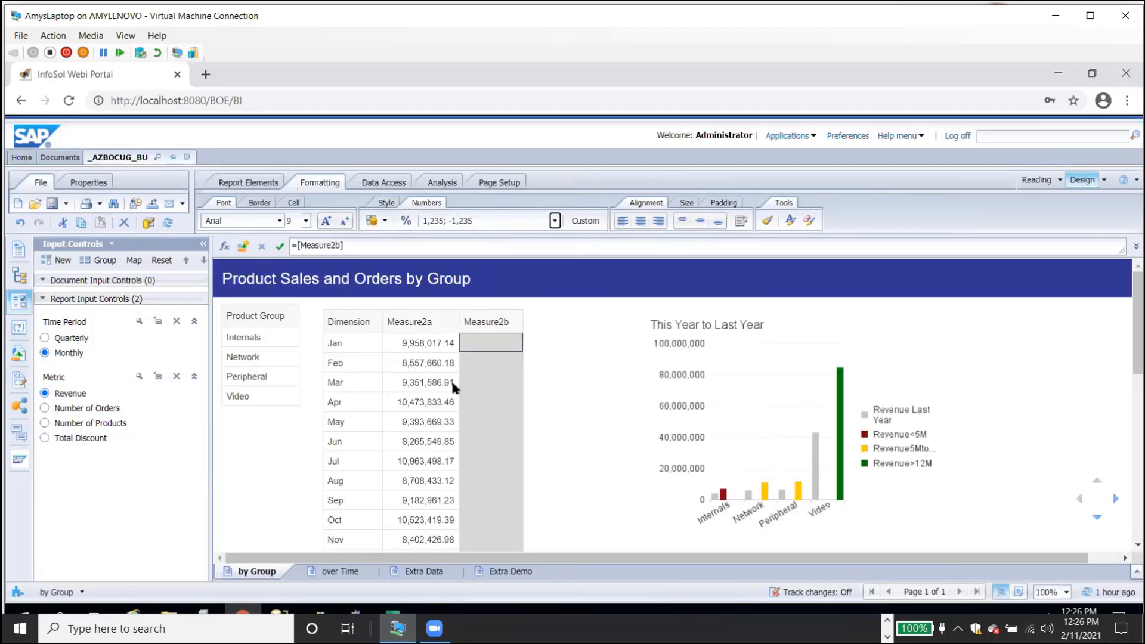
Format the Measure2a column's numbers as whole-dollar currency, $1,235; -$1,235.
{"action": "left_click", "coordinate": [420, 343]}
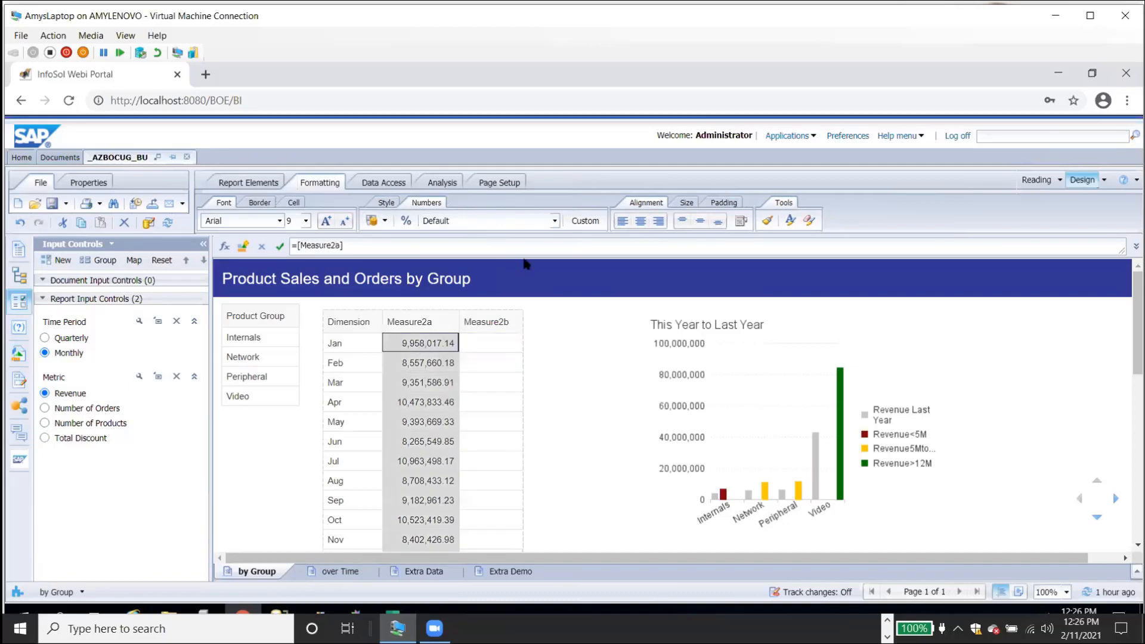
{"action": "left_click", "coordinate": [555, 227]}
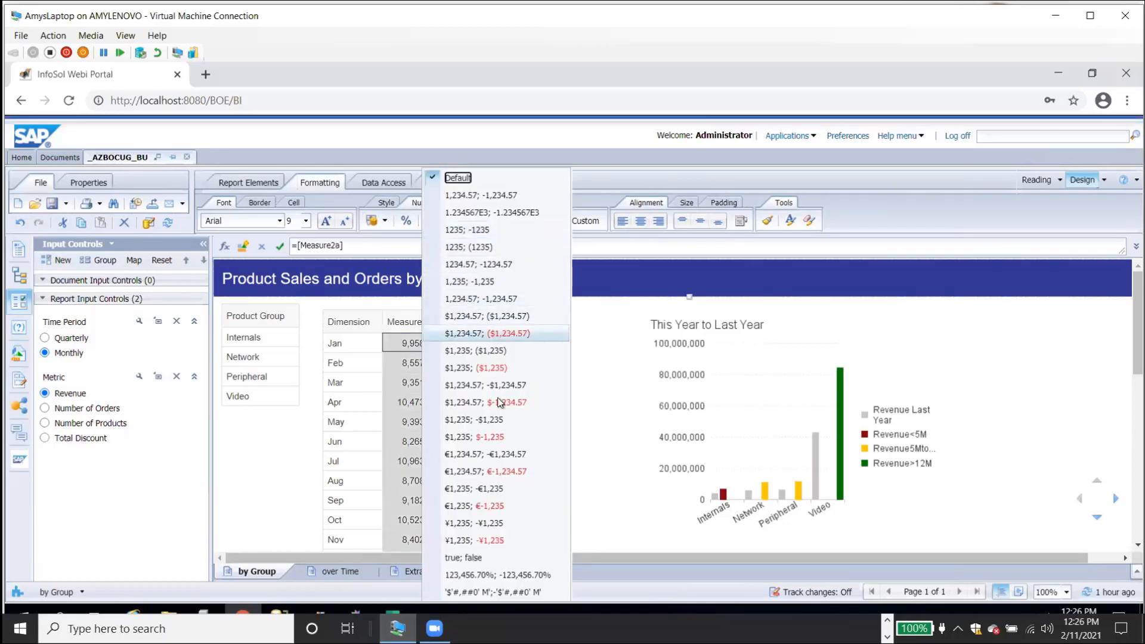
{"action": "left_click", "coordinate": [491, 408]}
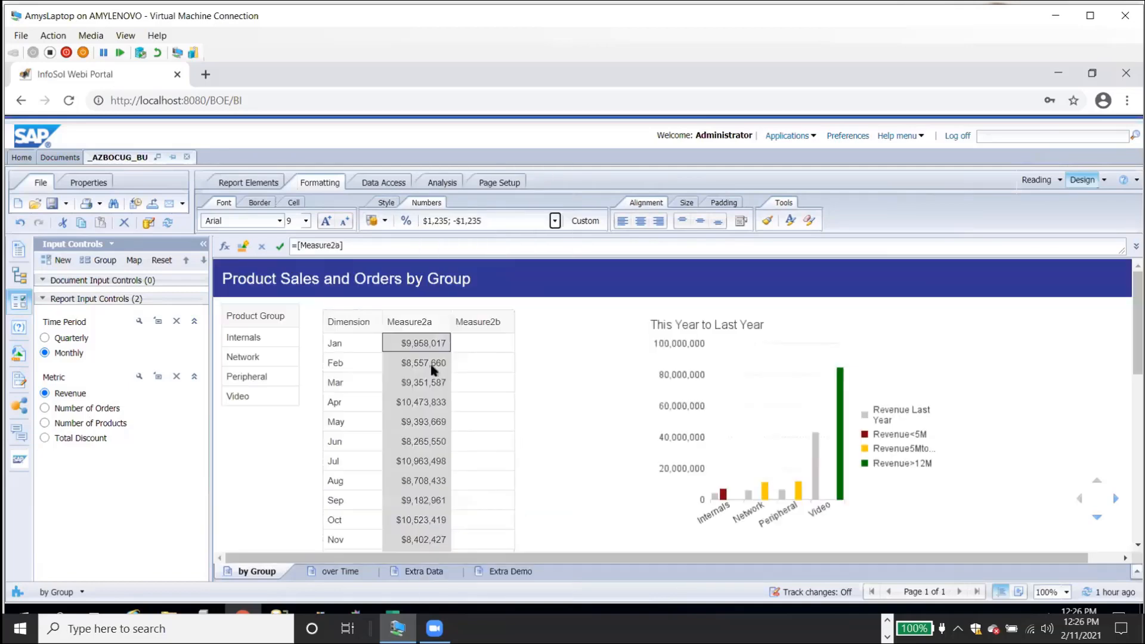
Turn the monthly Measure2a and Measure2b table into a column chart.
{"action": "right_click", "coordinate": [416, 306]}
{"action": "mouse_move", "coordinate": [454, 405]}
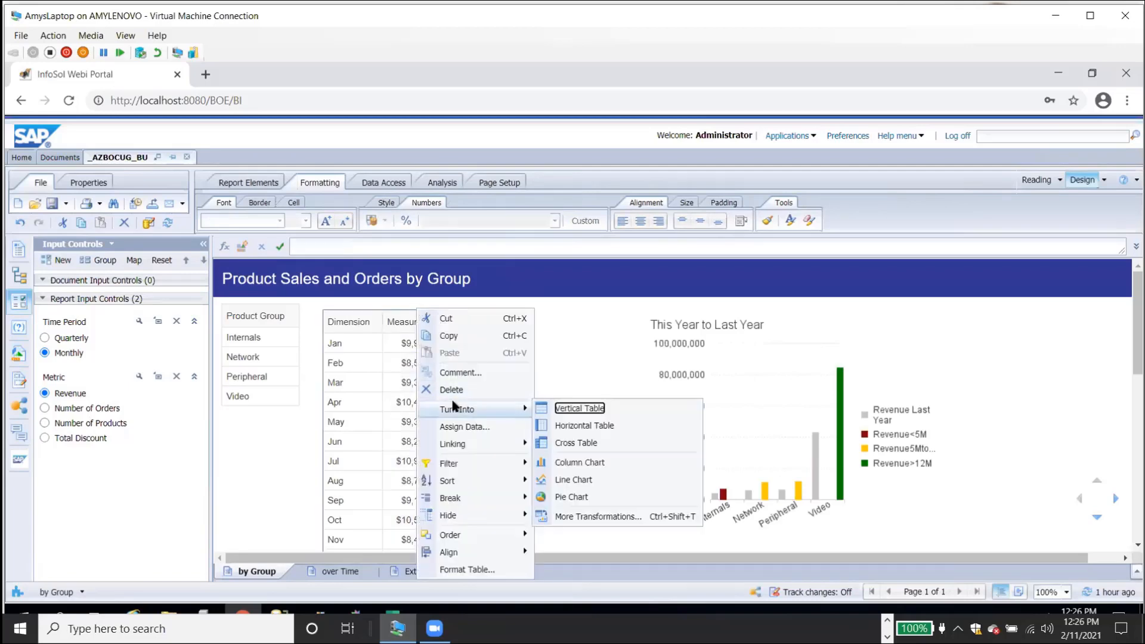
{"action": "left_click", "coordinate": [556, 462]}
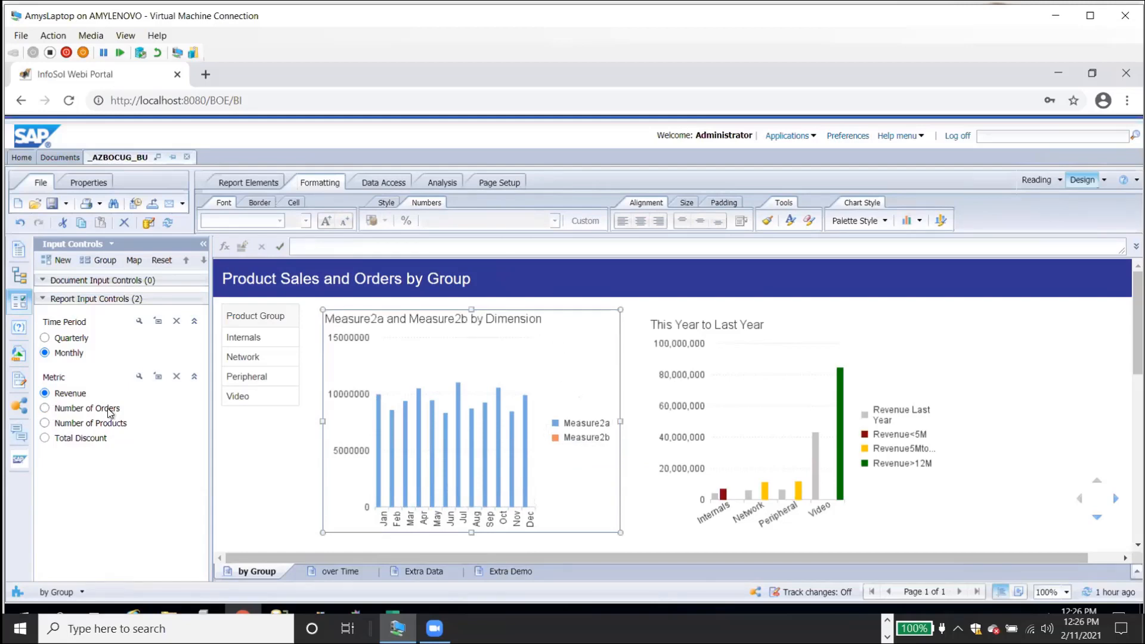
Enable data label display for the Measure2a and Measure2b column chart in its global chart settings.
{"action": "right_click", "coordinate": [418, 411]}
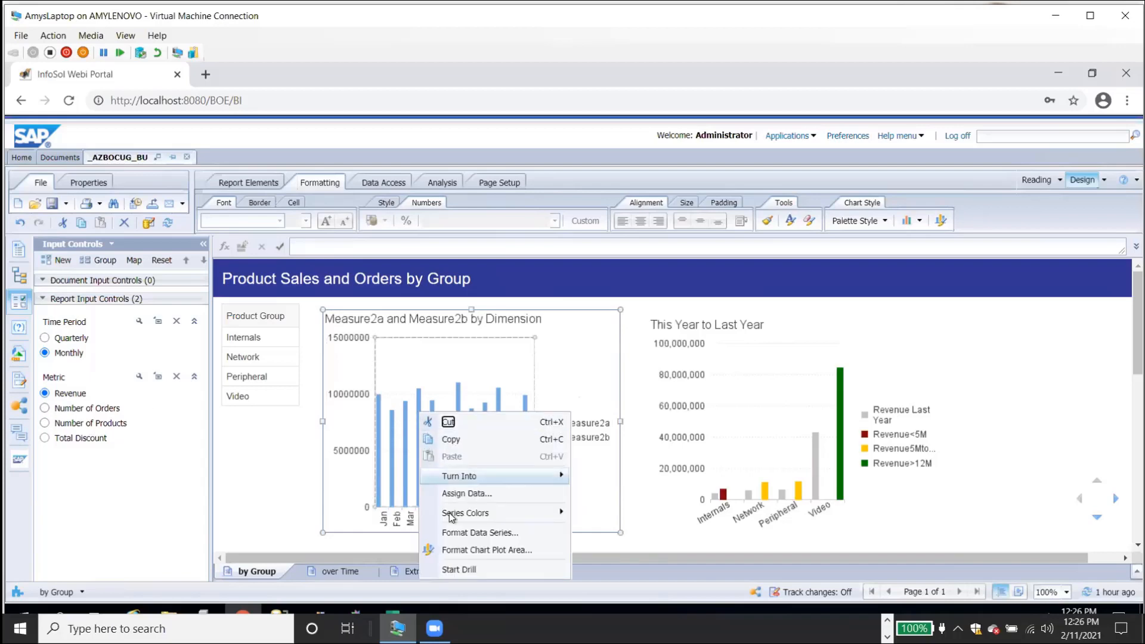
{"action": "mouse_move", "coordinate": [452, 515]}
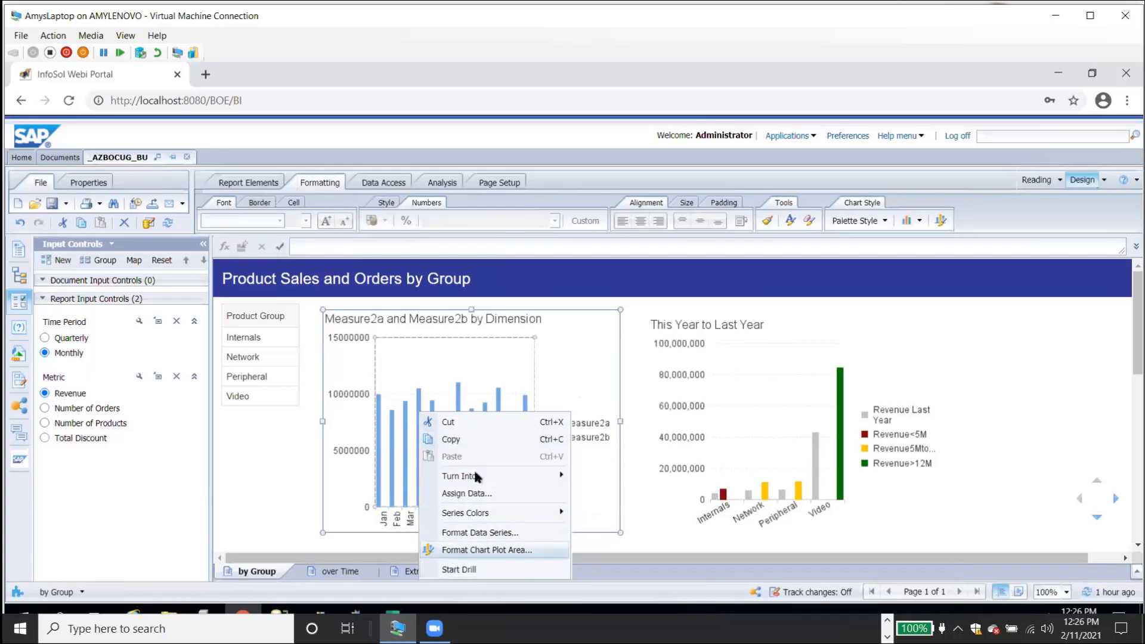
{"action": "left_click", "coordinate": [378, 280]}
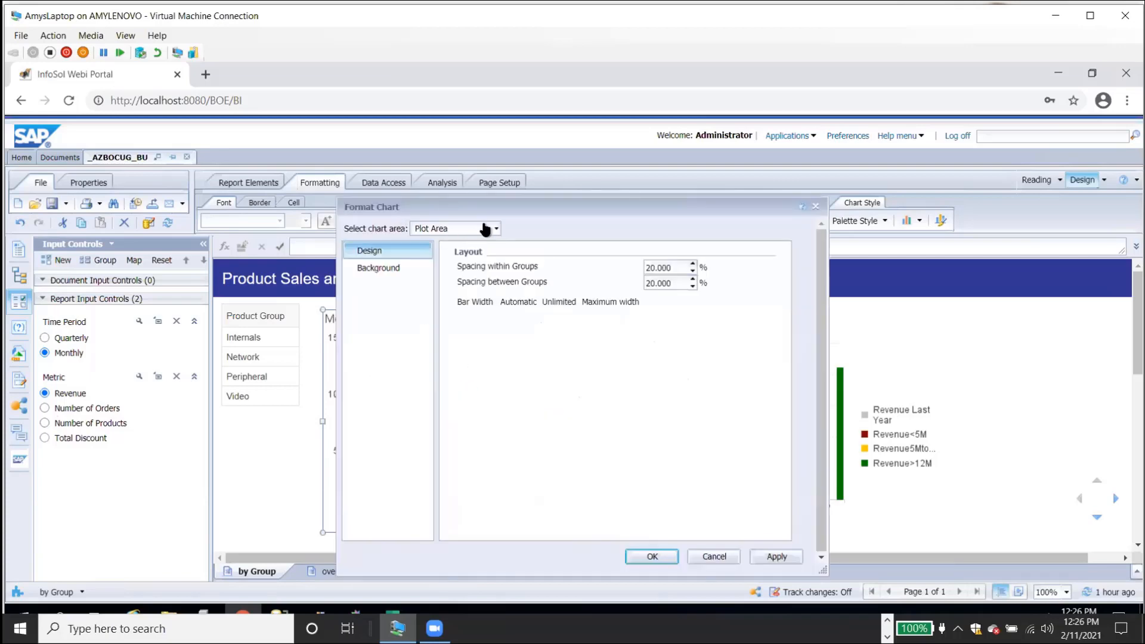
{"action": "left_click", "coordinate": [489, 228]}
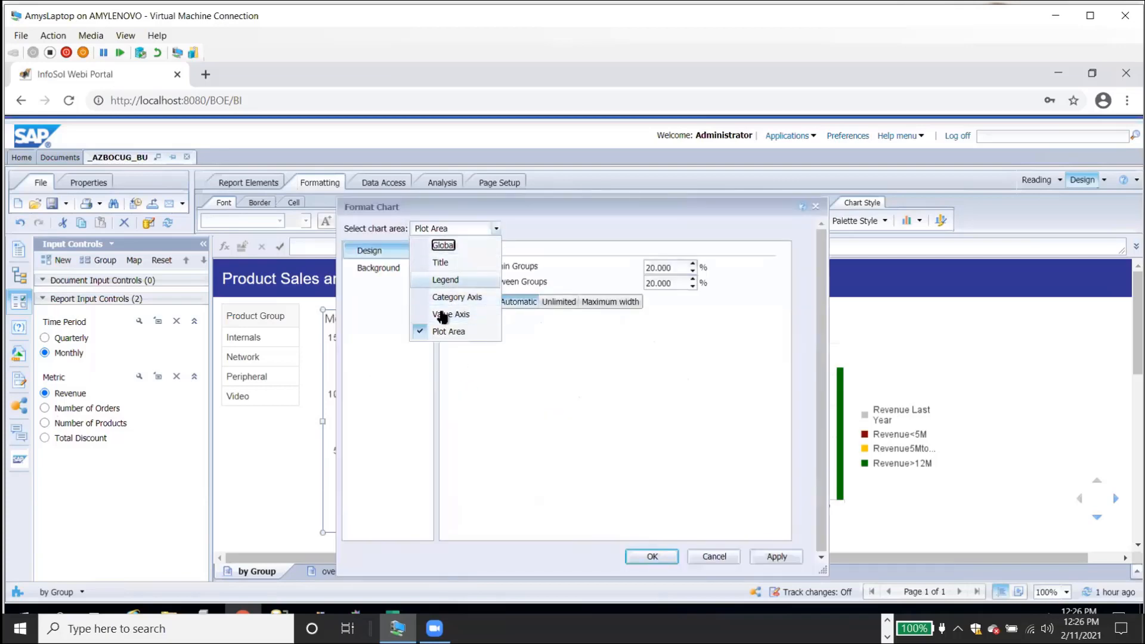
{"action": "key", "text": "Return"}
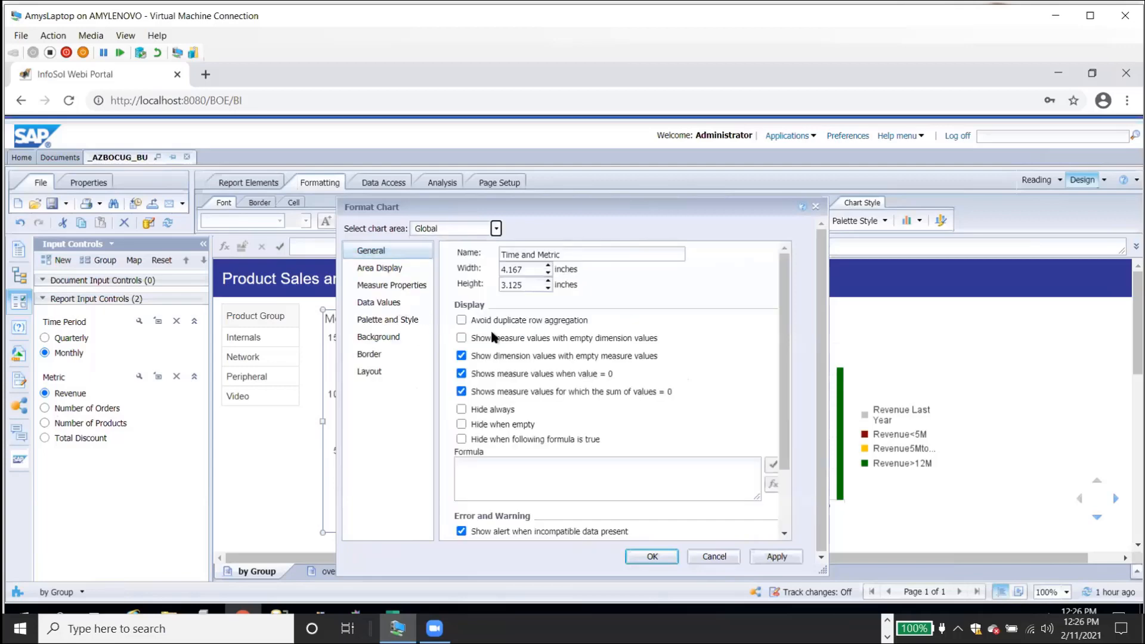
{"action": "left_click", "coordinate": [388, 302]}
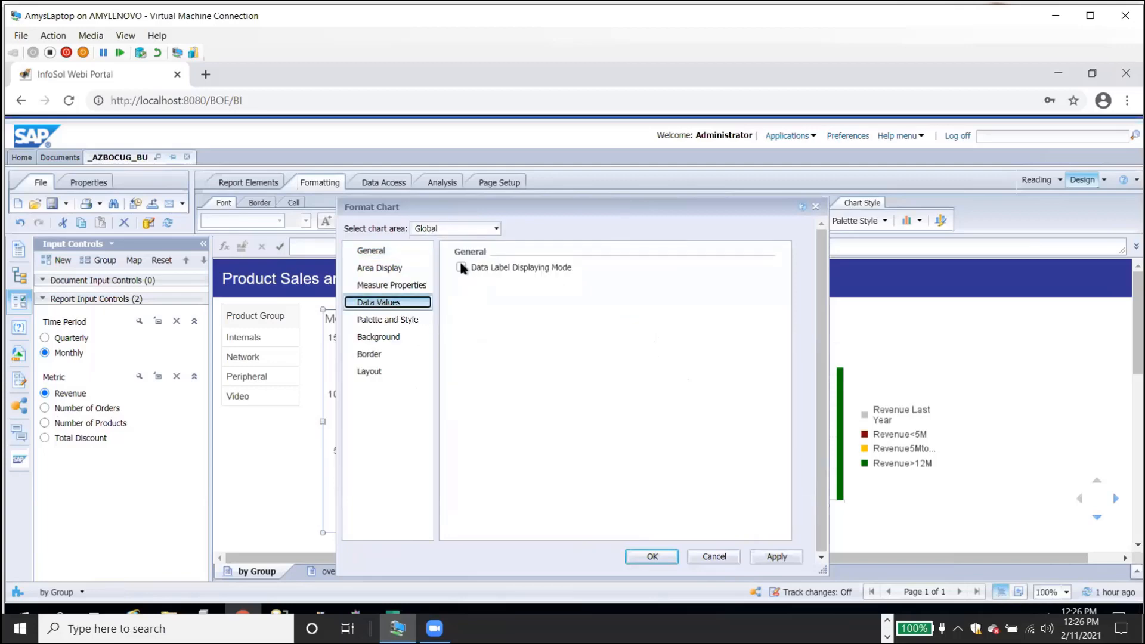
{"action": "left_click", "coordinate": [653, 556]}
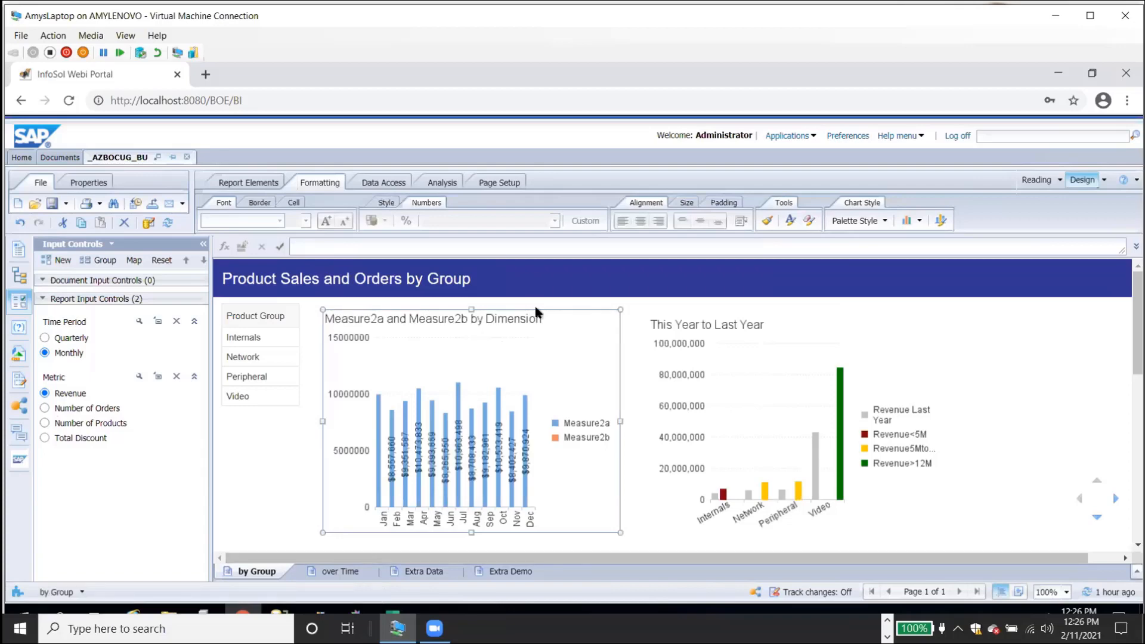
Hide the legend of the Measure2a and Measure2b chart.
{"action": "right_click", "coordinate": [538, 310]}
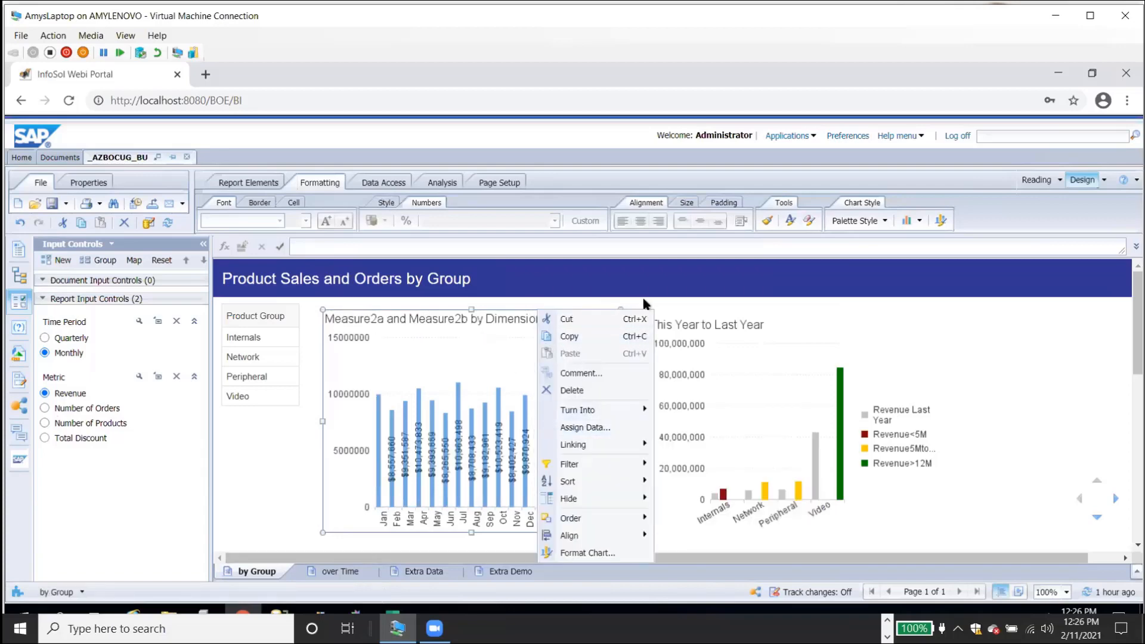
{"action": "left_click", "coordinate": [588, 423]}
{"action": "right_click", "coordinate": [588, 422]}
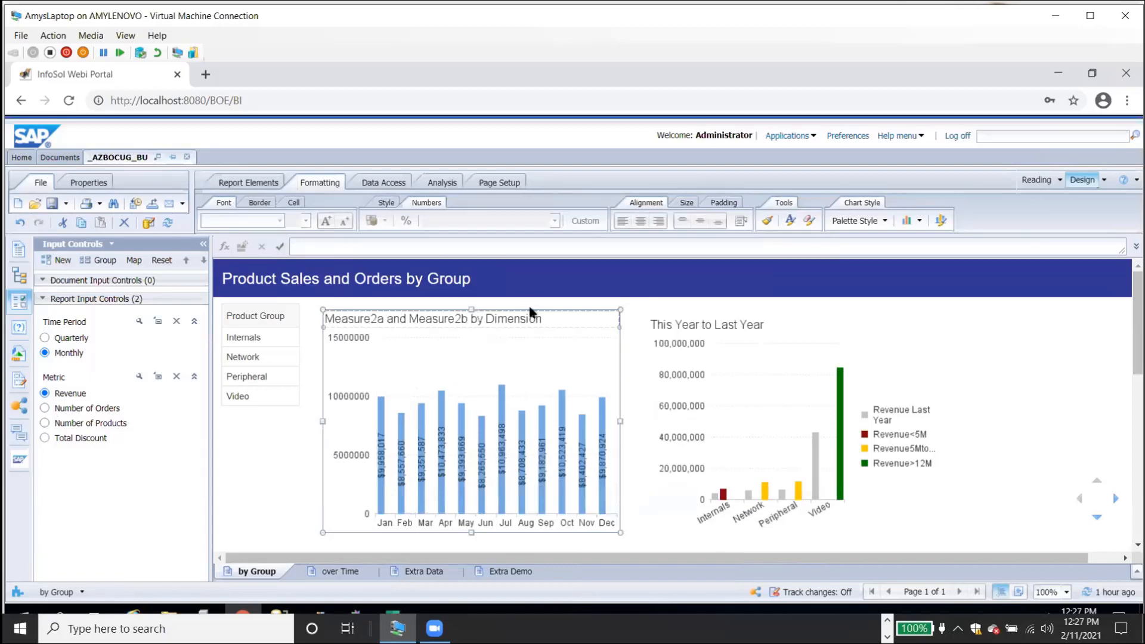
Examine the chart's value axis, measure properties and area display settings, and close them without changes.
{"action": "right_click", "coordinate": [528, 304]}
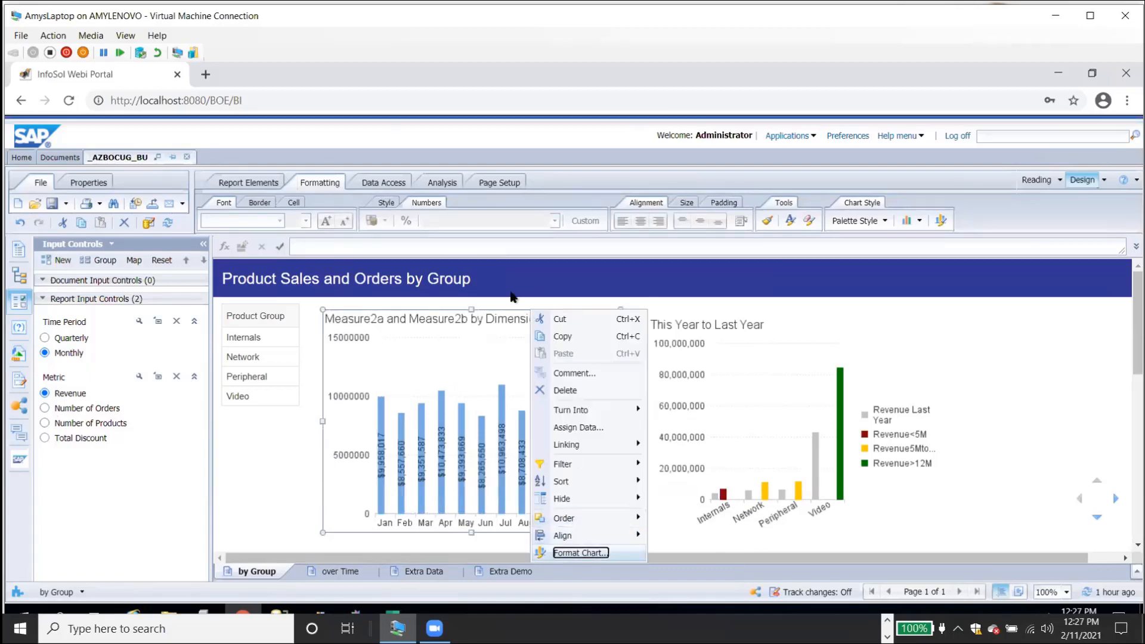
{"action": "left_click", "coordinate": [576, 553]}
{"action": "left_click", "coordinate": [496, 231]}
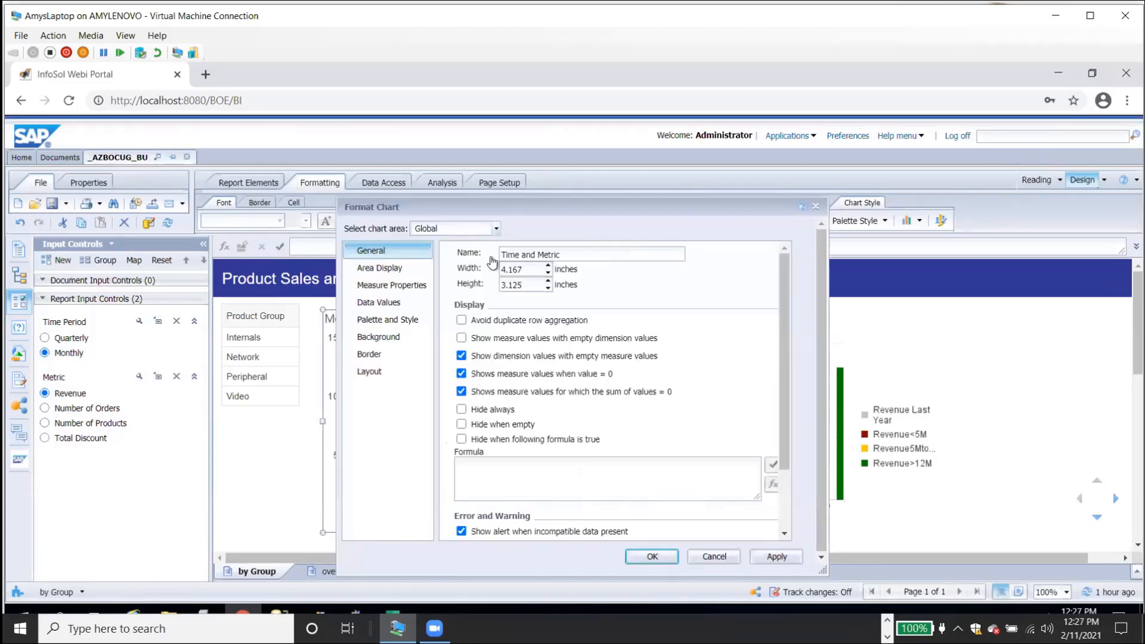
{"action": "left_click", "coordinate": [471, 314]}
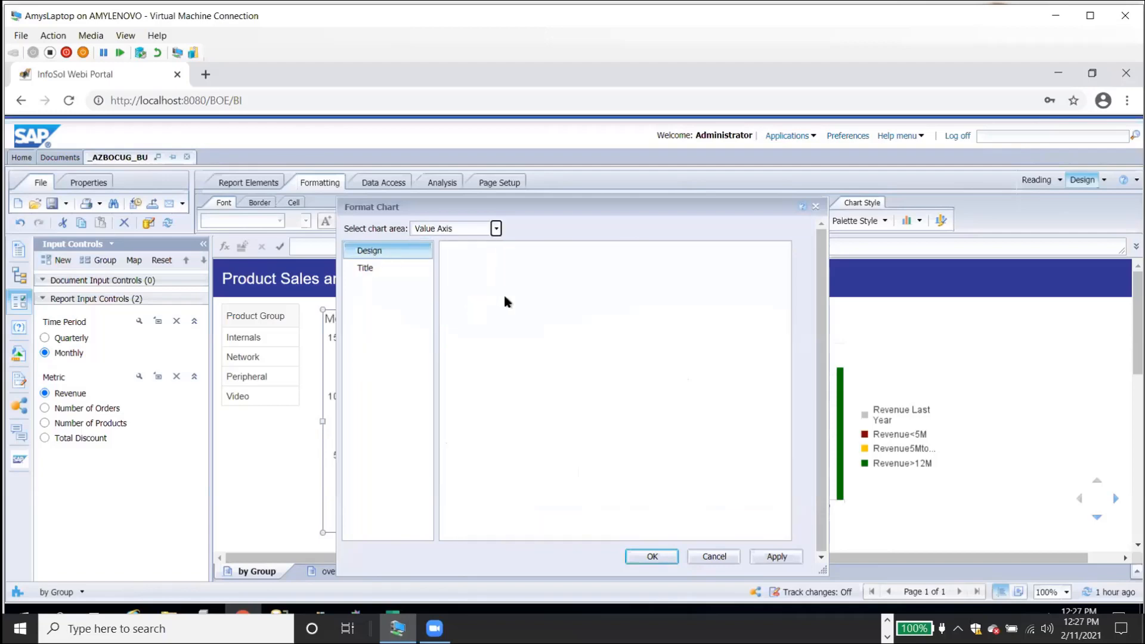
{"action": "left_click", "coordinate": [496, 229]}
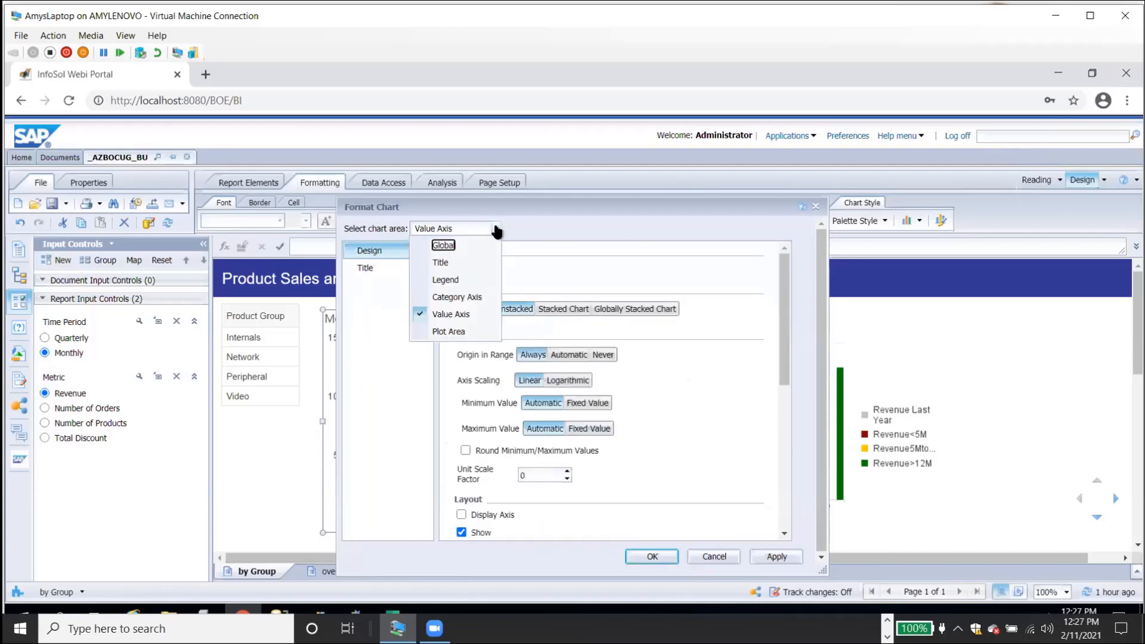
{"action": "left_click", "coordinate": [474, 244]}
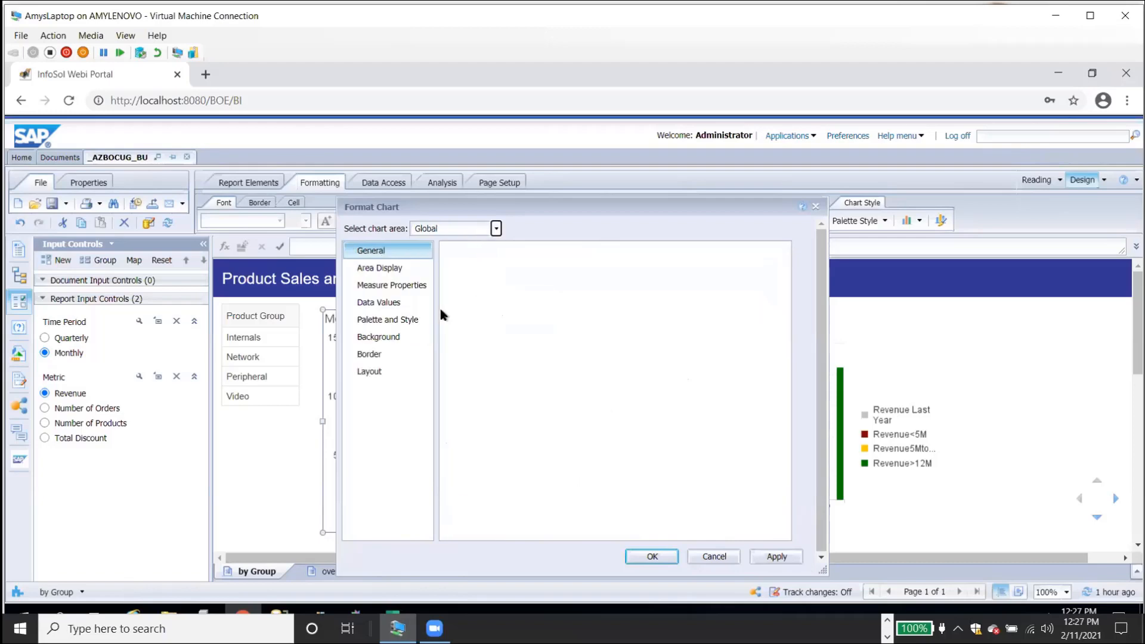
{"action": "left_click", "coordinate": [397, 283]}
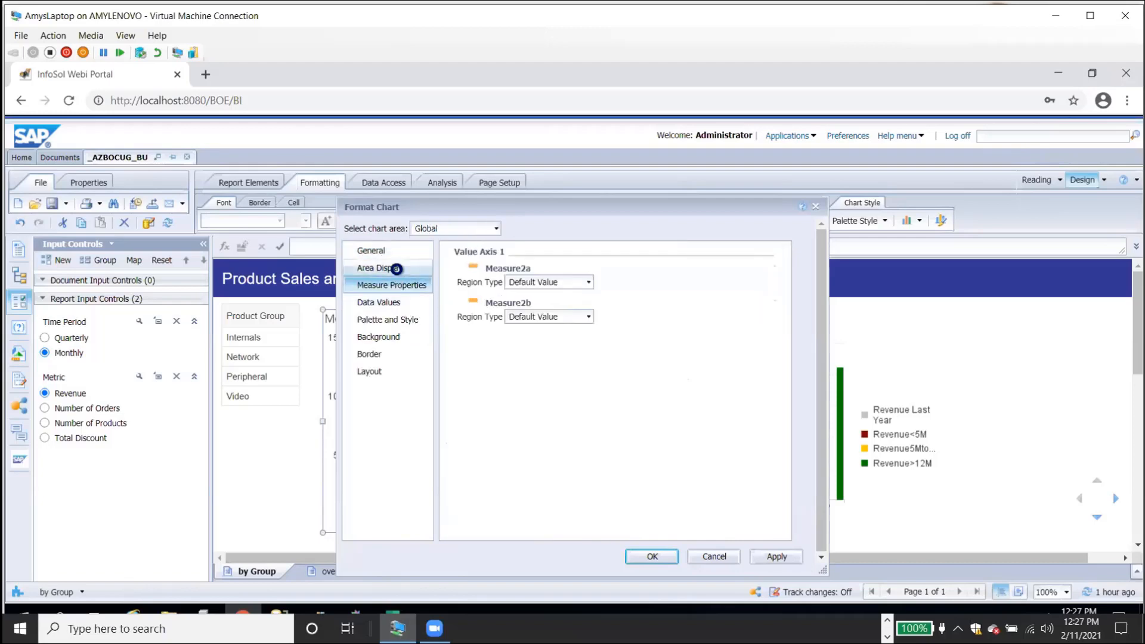
{"action": "left_click", "coordinate": [393, 267]}
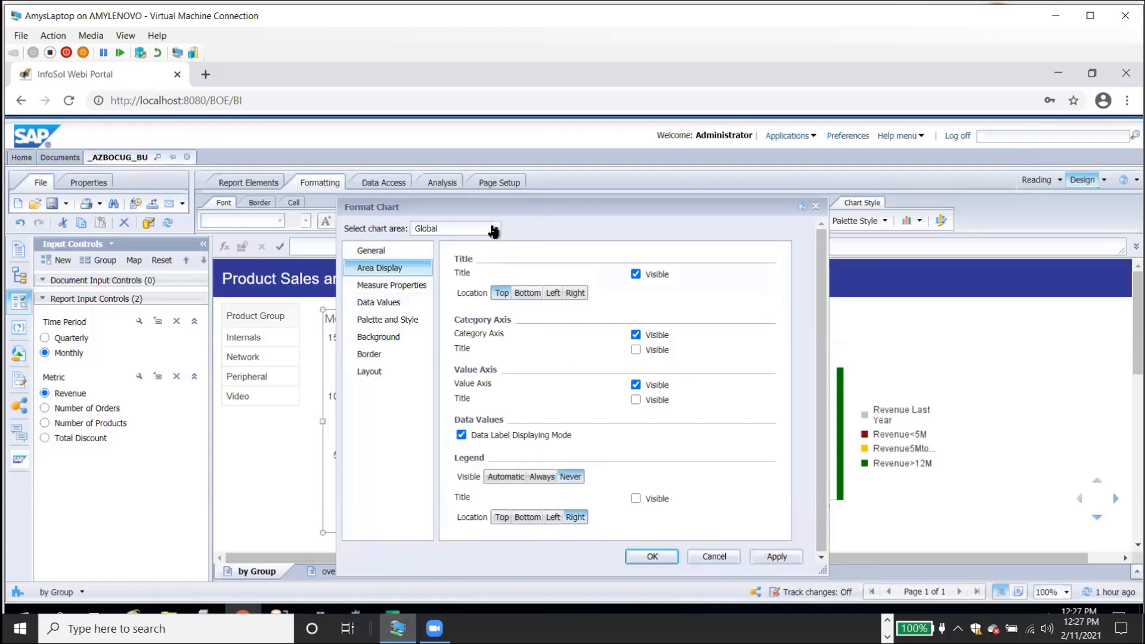
{"action": "left_click", "coordinate": [707, 556]}
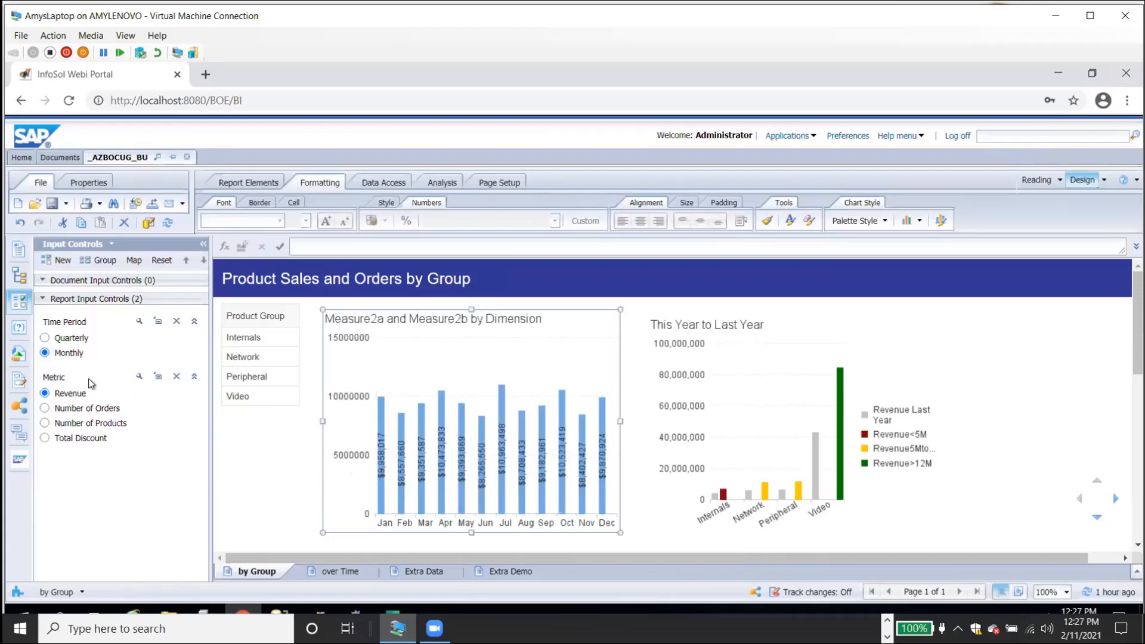
Switch the Metric input control to Number of Orders and give the displayed data series a custom dark red color.
{"action": "left_click", "coordinate": [45, 408]}
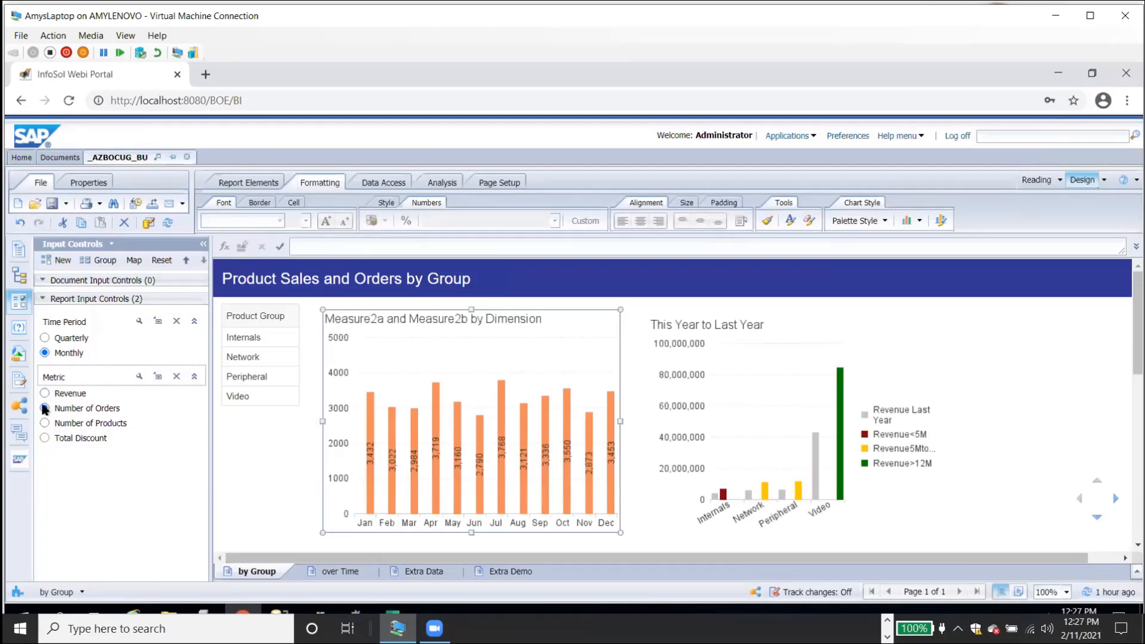
{"action": "right_click", "coordinate": [371, 402]}
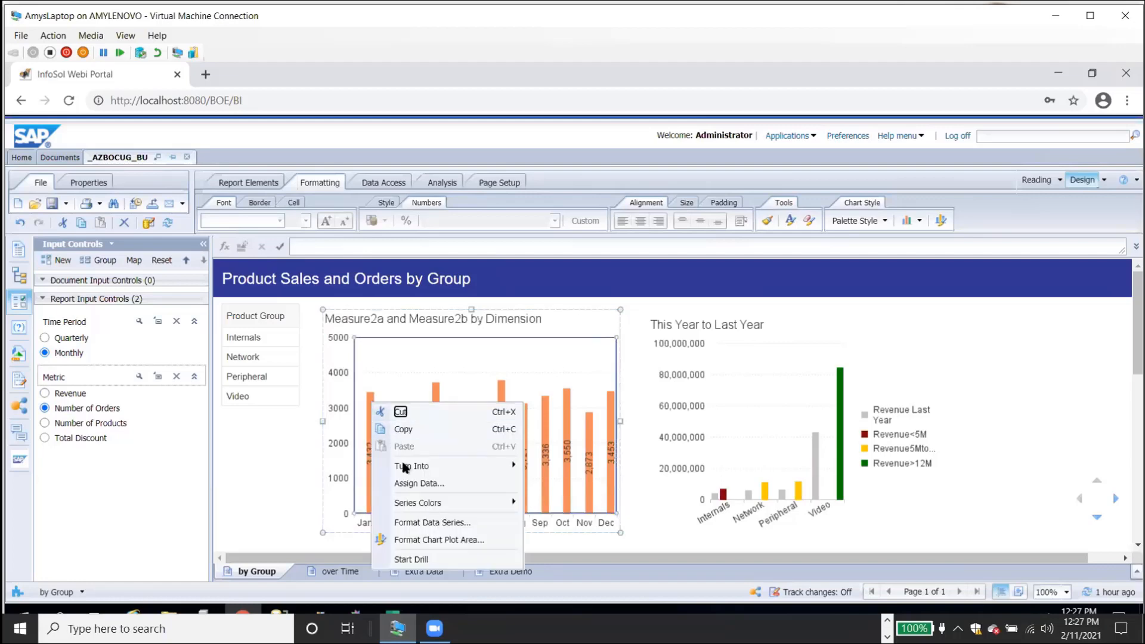
{"action": "left_click", "coordinate": [417, 522]}
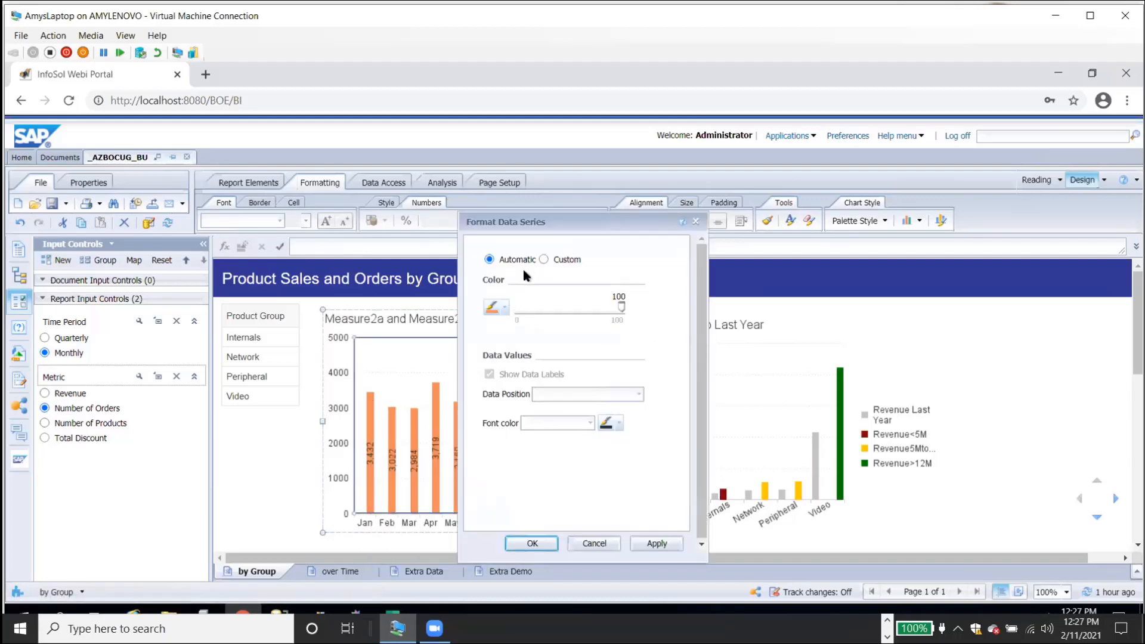
{"action": "left_click", "coordinate": [542, 259]}
{"action": "left_click", "coordinate": [505, 308]}
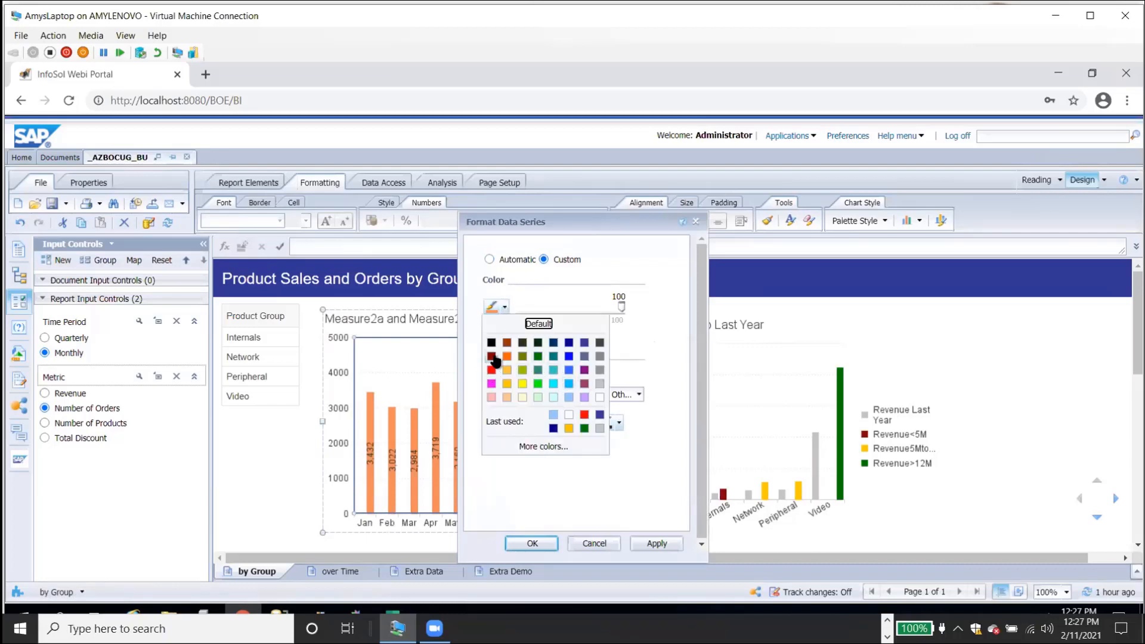
{"action": "left_click", "coordinate": [491, 356]}
{"action": "left_click", "coordinate": [530, 541]}
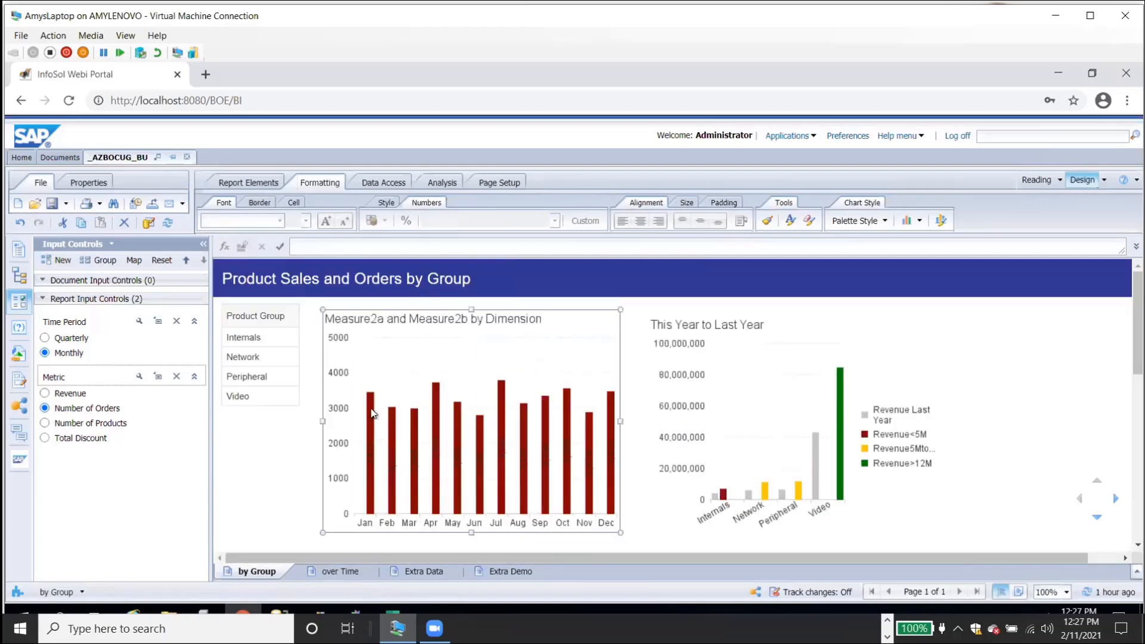
Recolor the Number of Orders data series light blue.
{"action": "right_click", "coordinate": [409, 528]}
{"action": "left_click", "coordinate": [414, 541]}
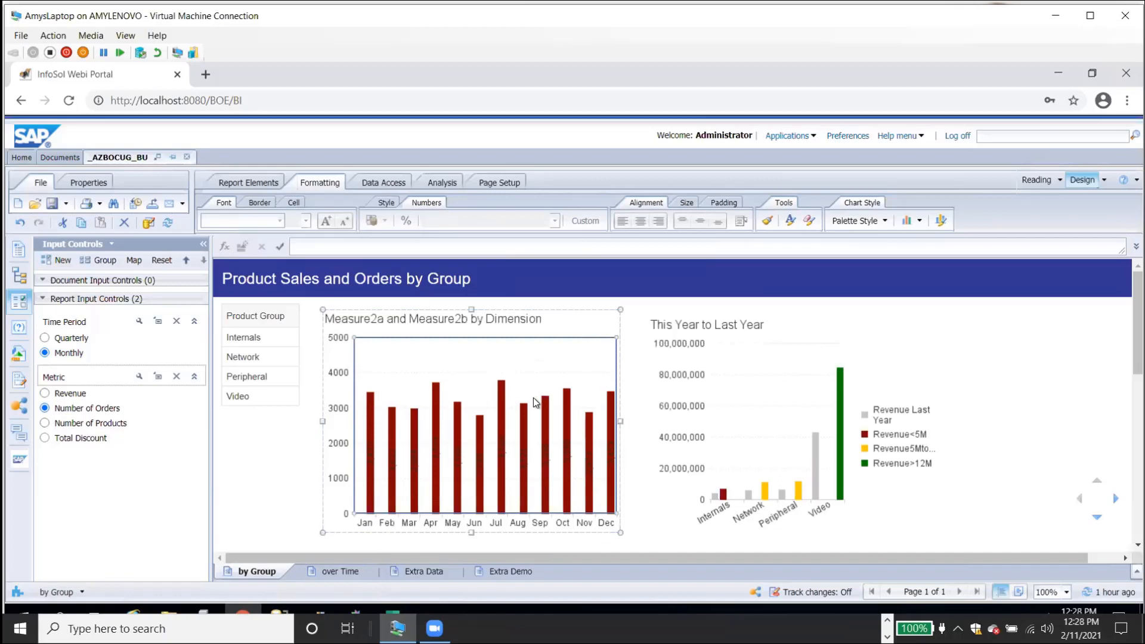
{"action": "left_click", "coordinate": [505, 306]}
{"action": "left_click", "coordinate": [569, 403]}
{"action": "left_click", "coordinate": [532, 543]}
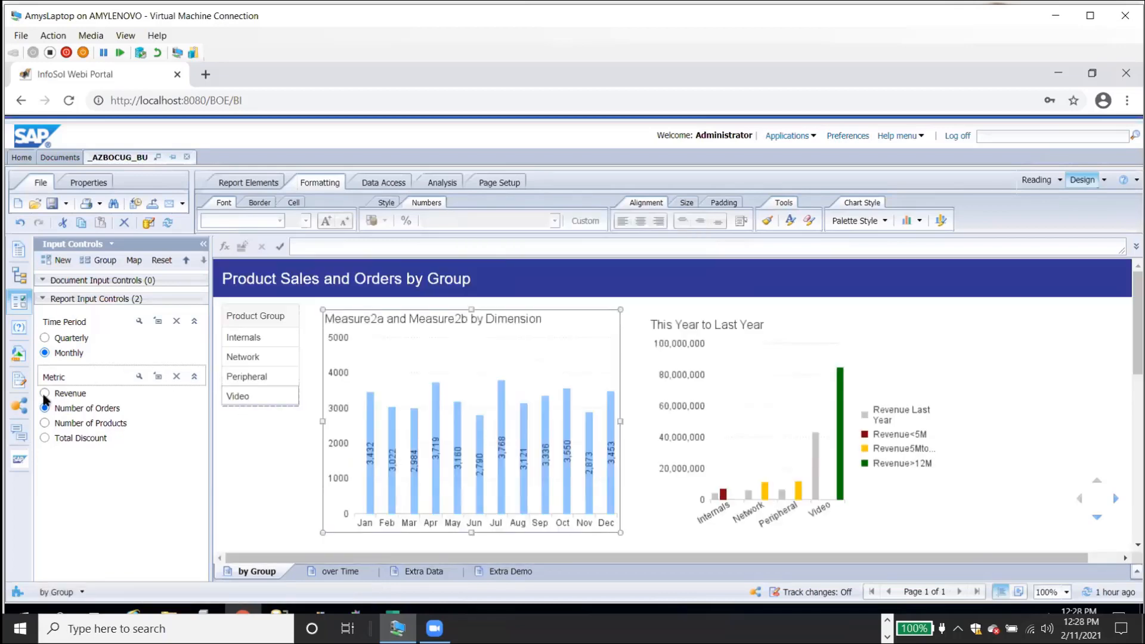
Switch the Metric input control to Revenue and give its data series a custom light blue color.
{"action": "left_click", "coordinate": [64, 394]}
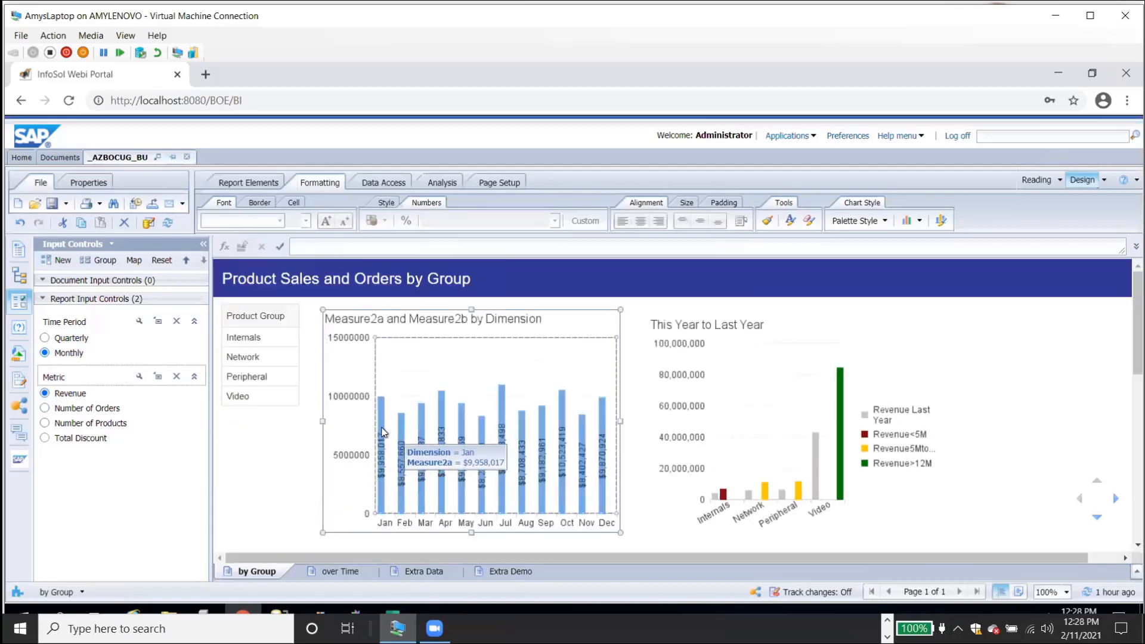
{"action": "right_click", "coordinate": [383, 432]}
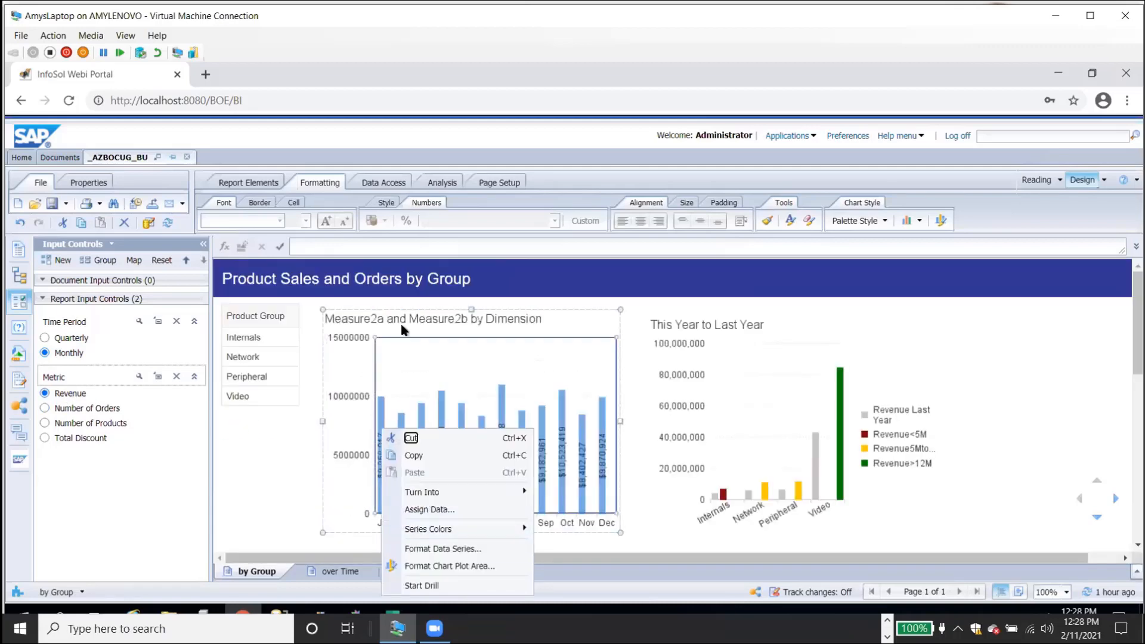
{"action": "left_click", "coordinate": [420, 545]}
{"action": "left_click", "coordinate": [503, 309]}
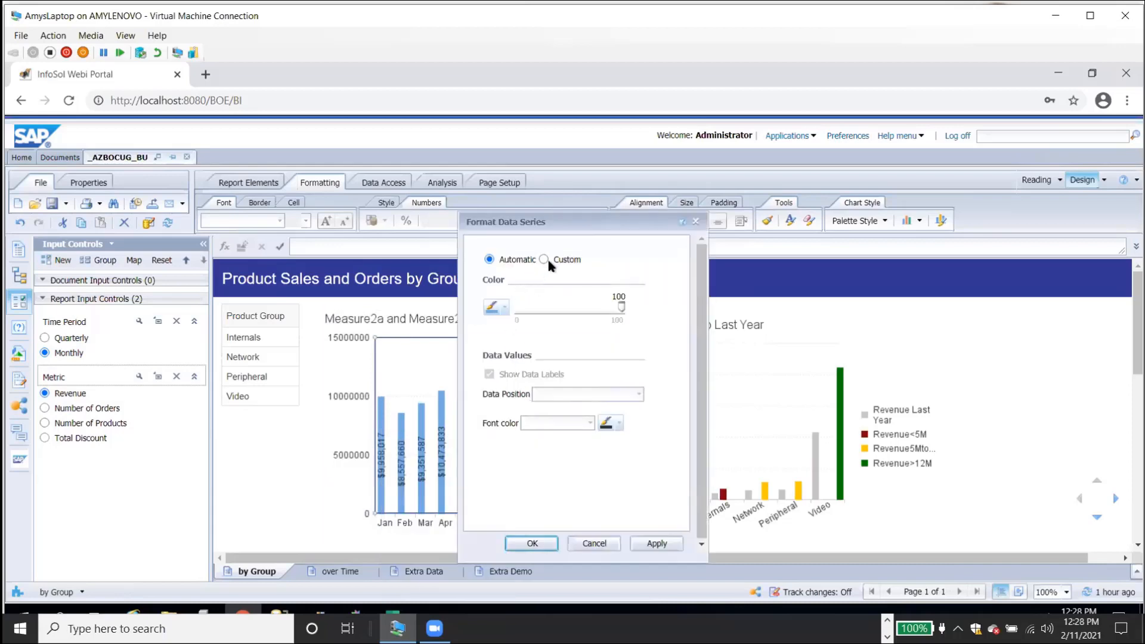
{"action": "left_click", "coordinate": [544, 260]}
{"action": "left_click", "coordinate": [505, 308]}
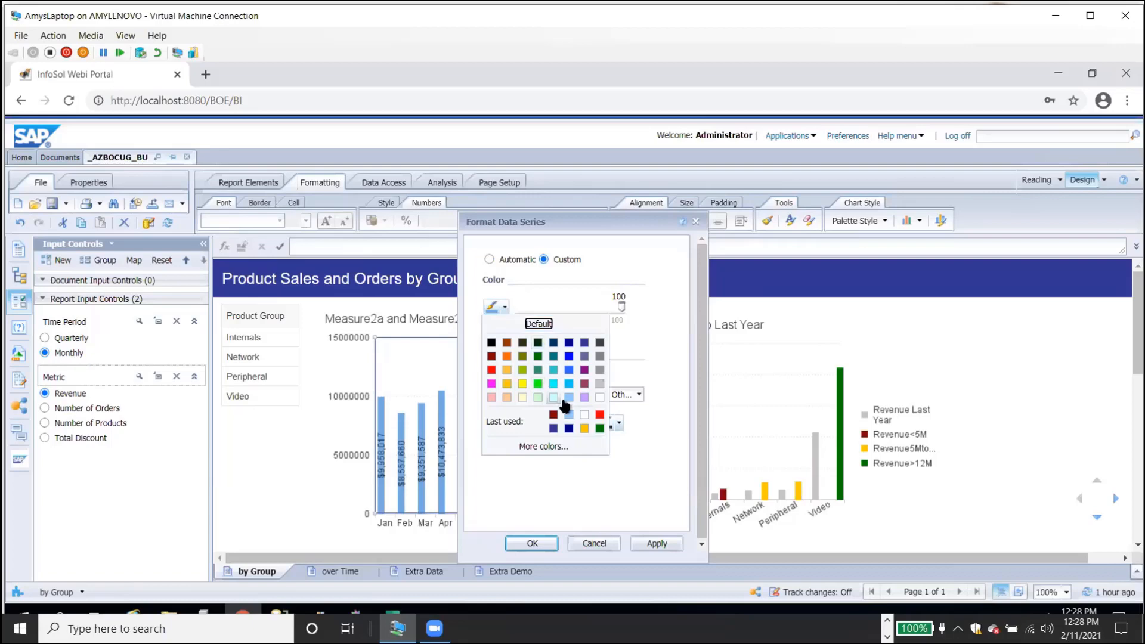
{"action": "left_click", "coordinate": [554, 426]}
{"action": "left_click", "coordinate": [526, 545]}
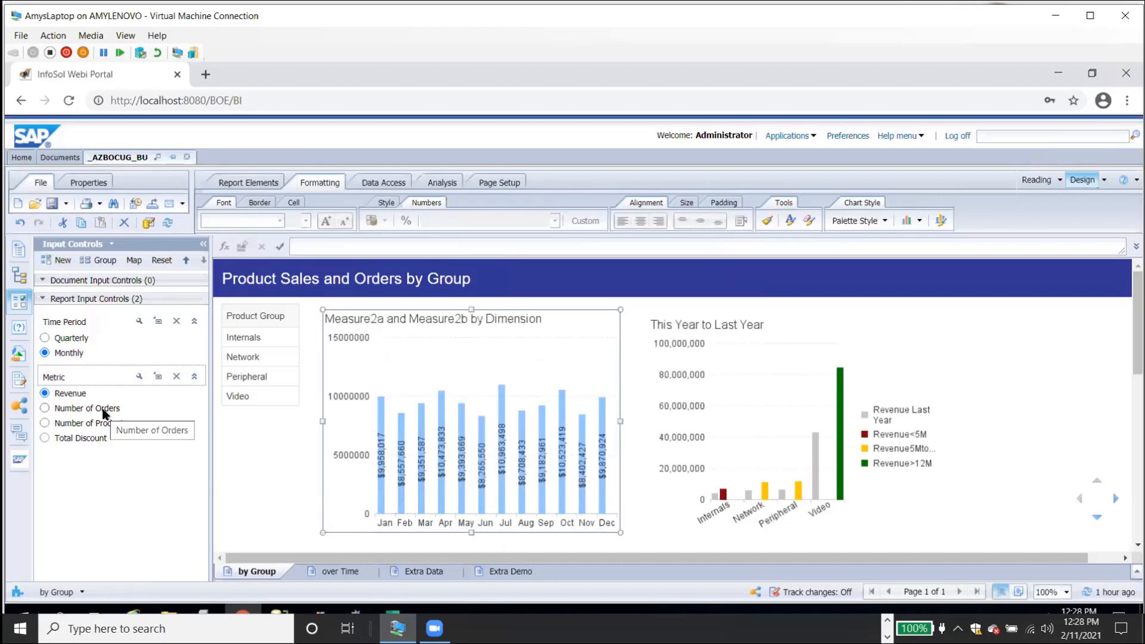
Compare the series with the Metric set to Number of Orders, set the Time Period to Quarterly, and return the Metric to Revenue.
{"action": "left_click", "coordinate": [45, 407]}
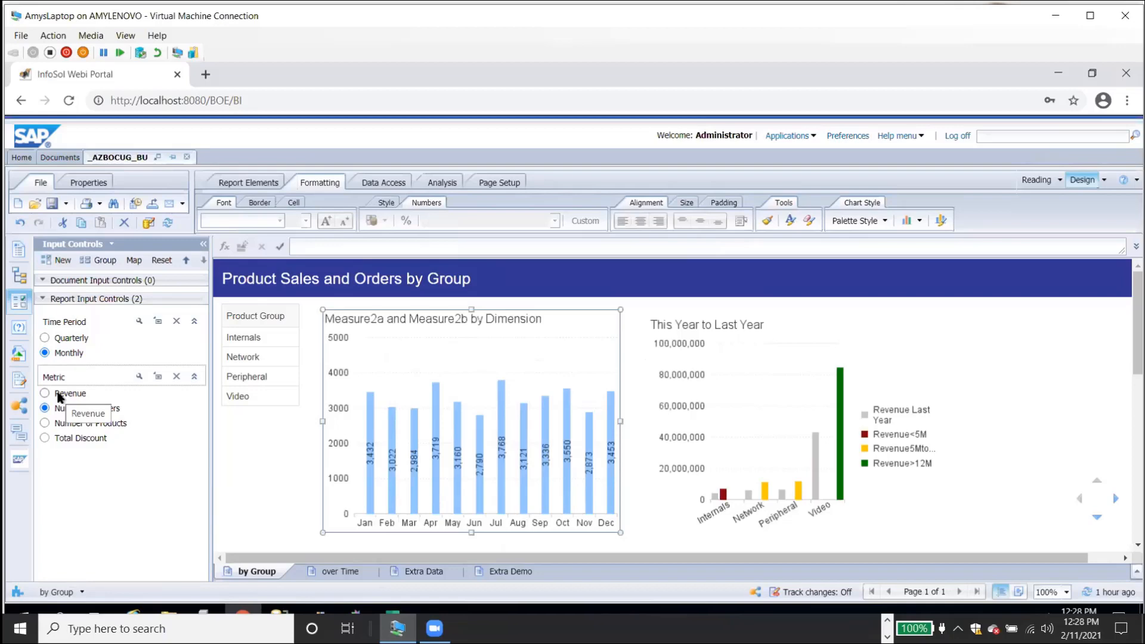
{"action": "left_click", "coordinate": [45, 338]}
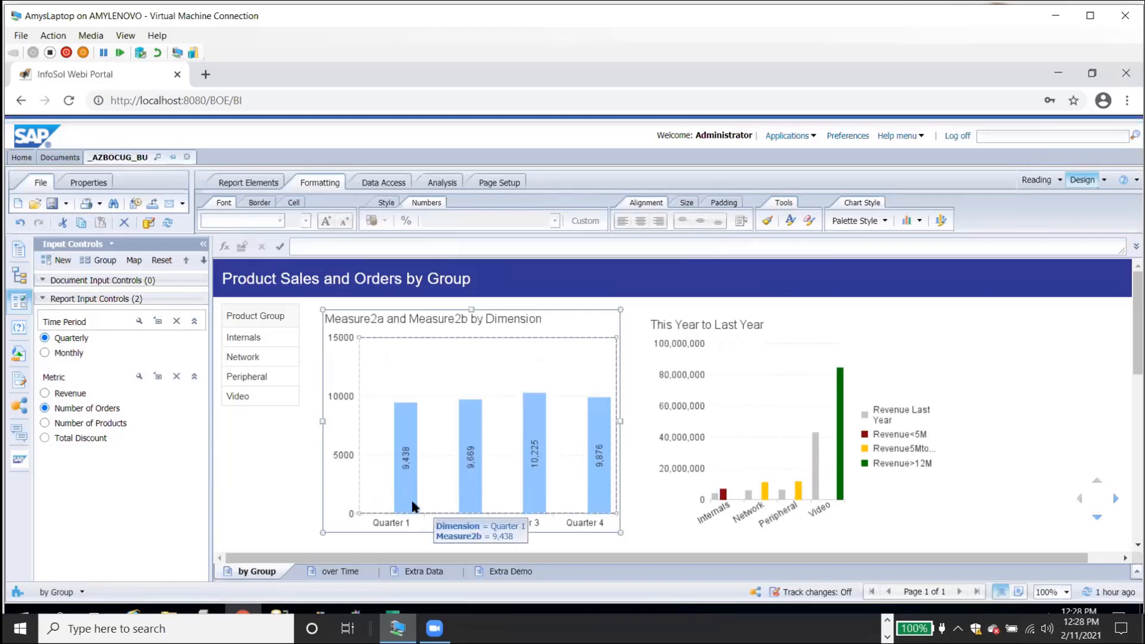
{"action": "left_click", "coordinate": [45, 394]}
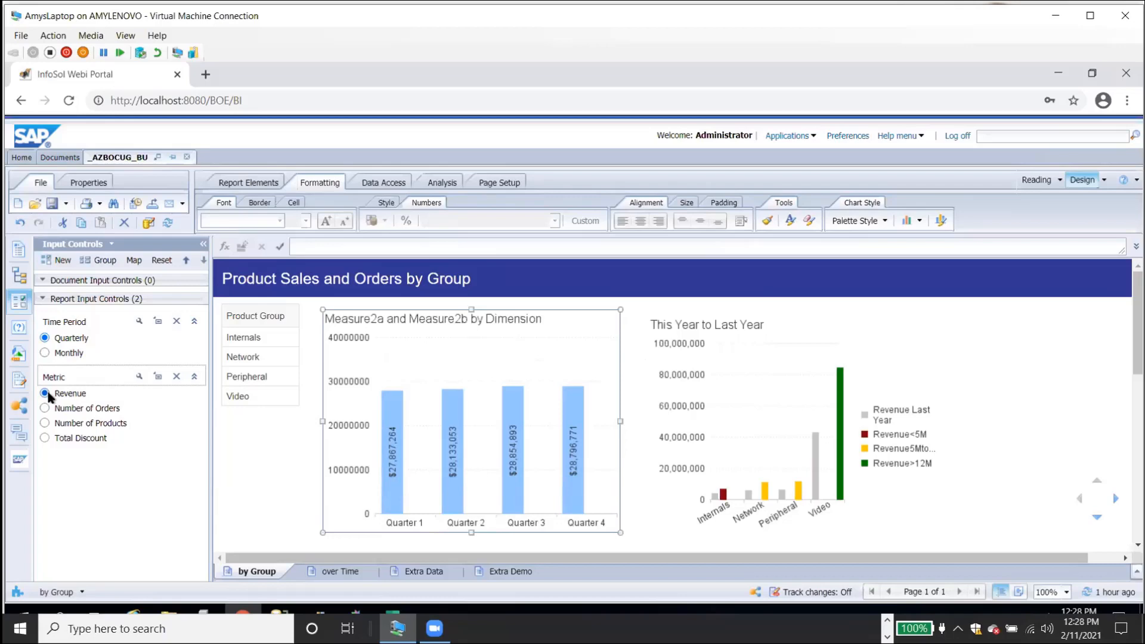
Turn the Measure2a and Measure2b chart into a Stacked Column Chart and check it with the Number of Orders and Revenue metrics.
{"action": "right_click", "coordinate": [405, 307]}
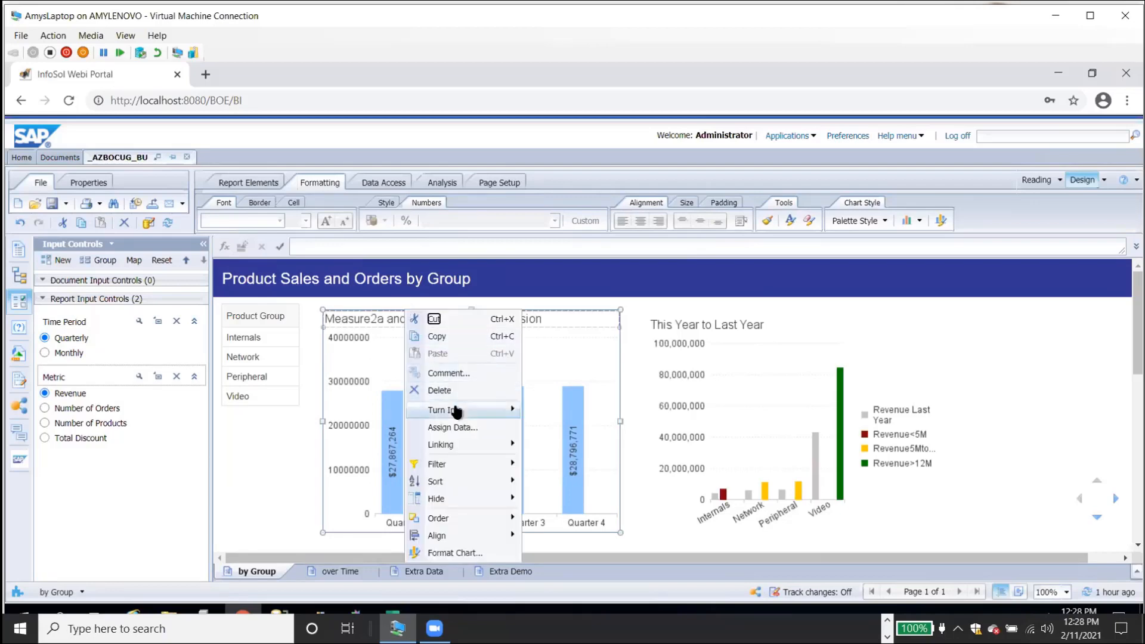
{"action": "mouse_move", "coordinate": [477, 410]}
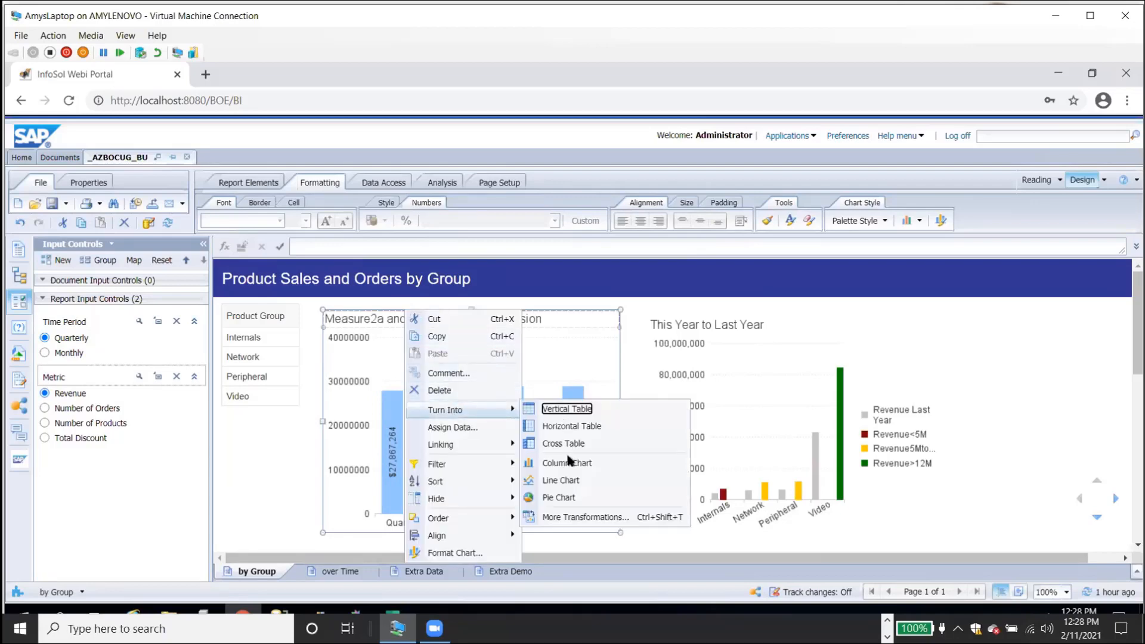
{"action": "left_click", "coordinate": [568, 517]}
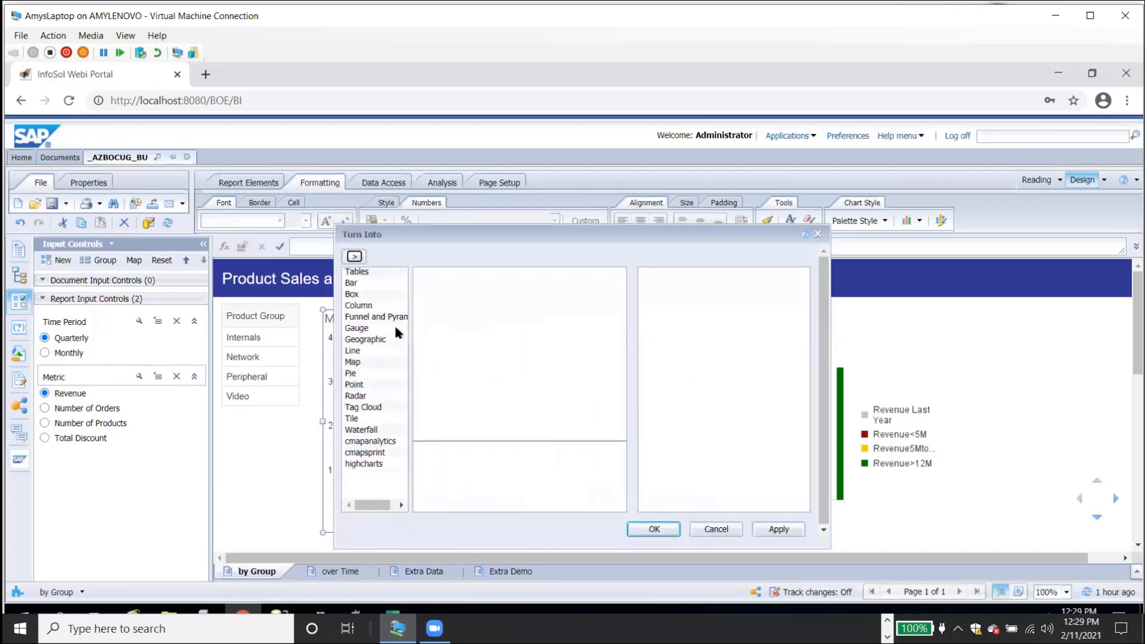
{"action": "left_click", "coordinate": [381, 305]}
{"action": "left_click", "coordinate": [454, 380]}
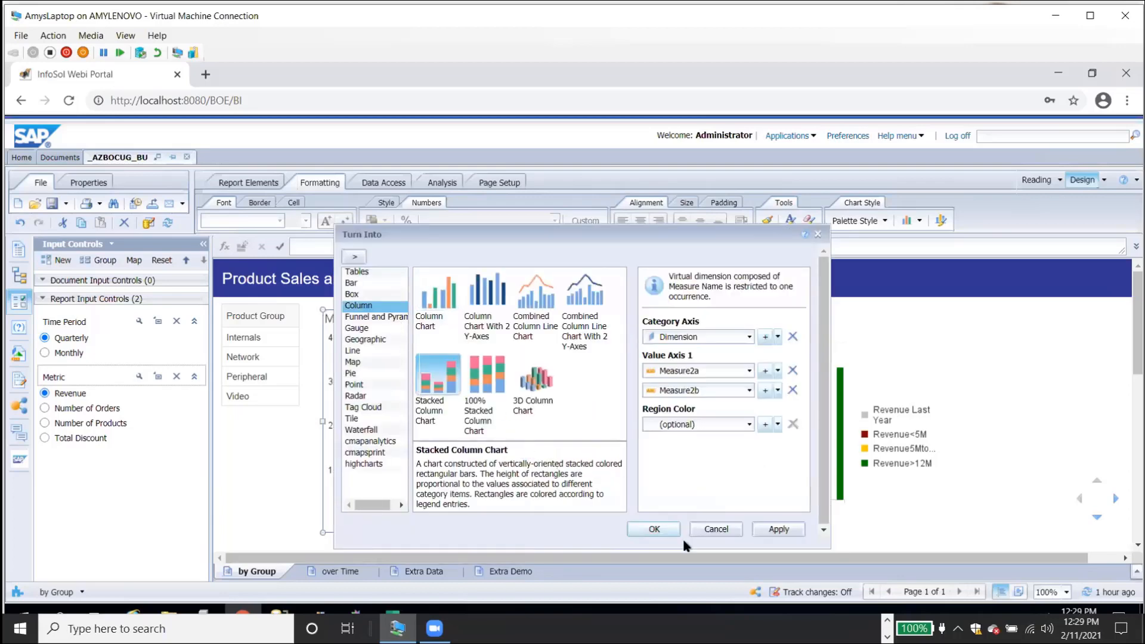
{"action": "left_click", "coordinate": [661, 528]}
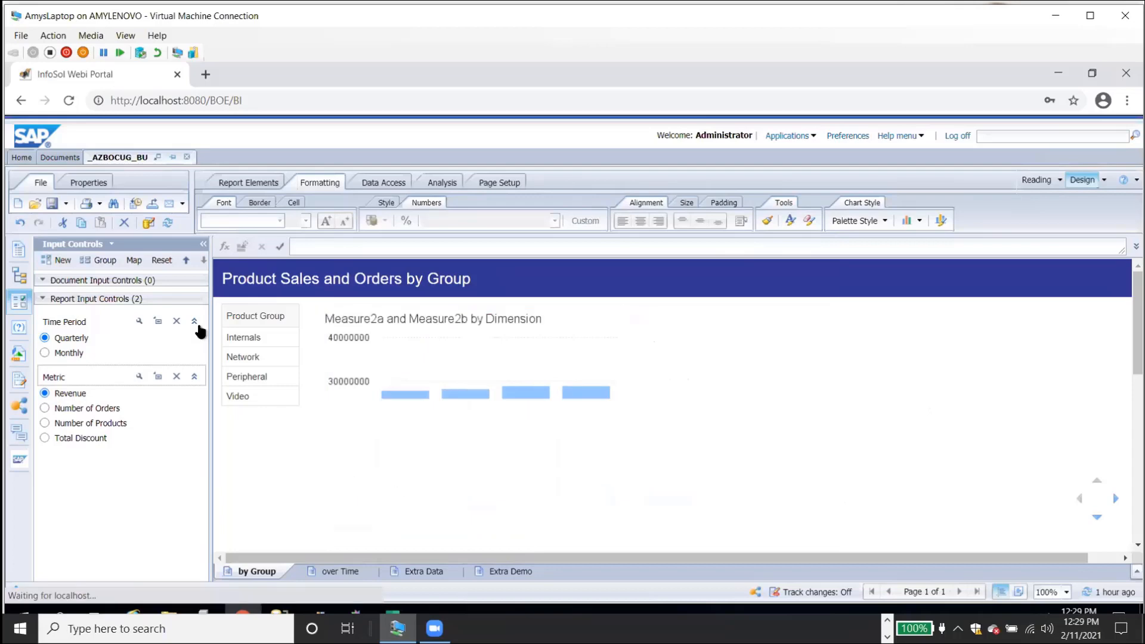
{"action": "left_click", "coordinate": [45, 408]}
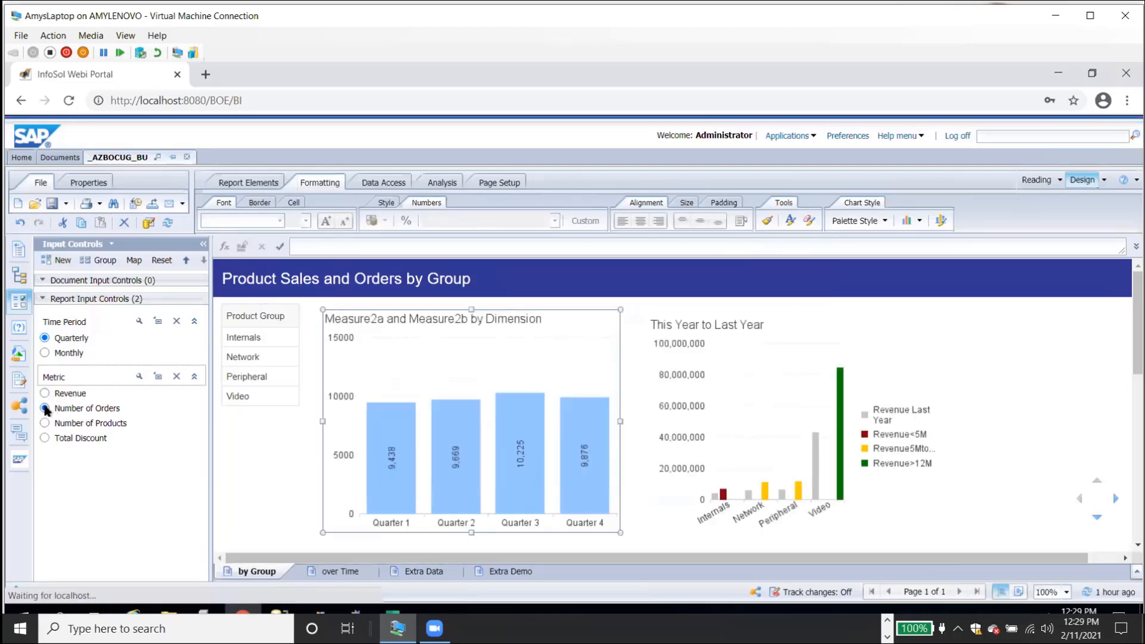
{"action": "left_click", "coordinate": [45, 393]}
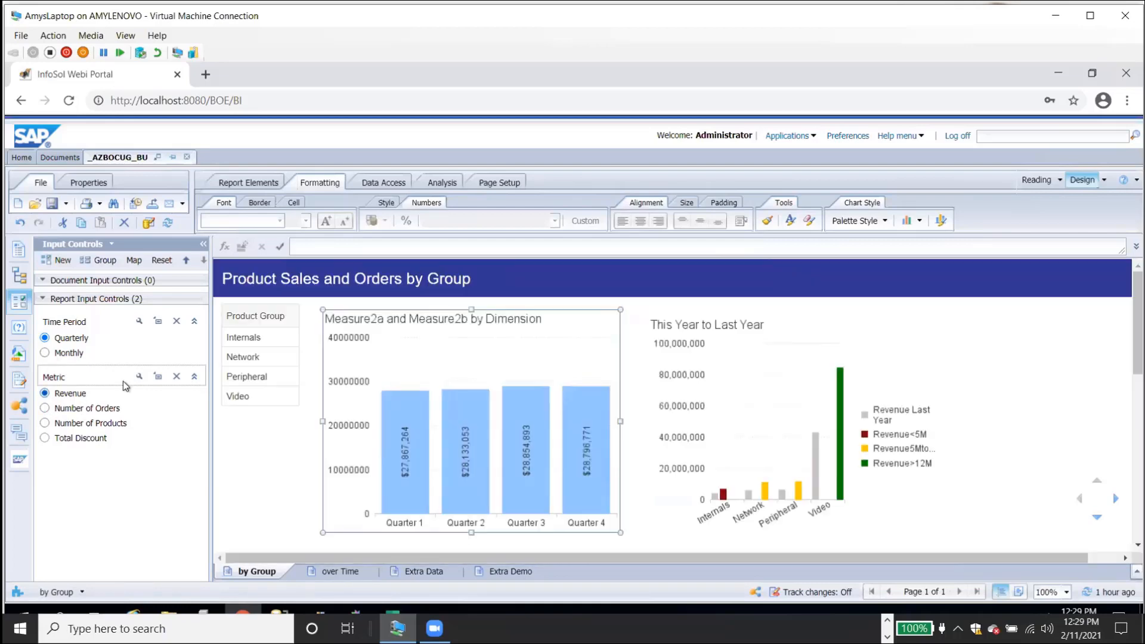
Hide the value axis of the Measure2a and Measure2b stacked column chart.
{"action": "left_click", "coordinate": [358, 338]}
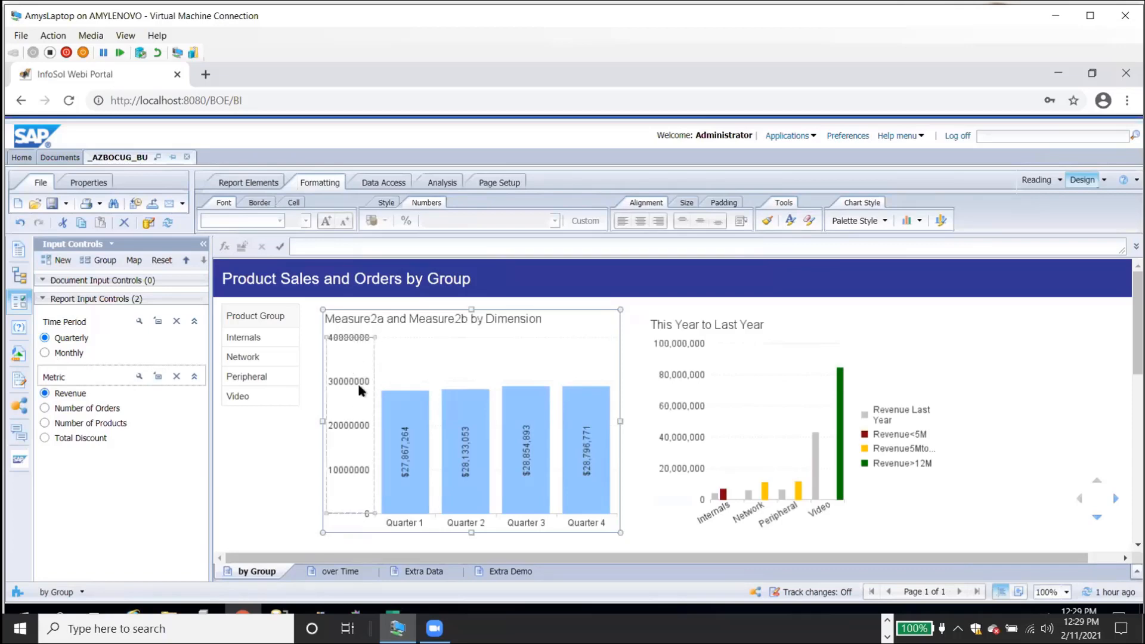
{"action": "right_click", "coordinate": [350, 338]}
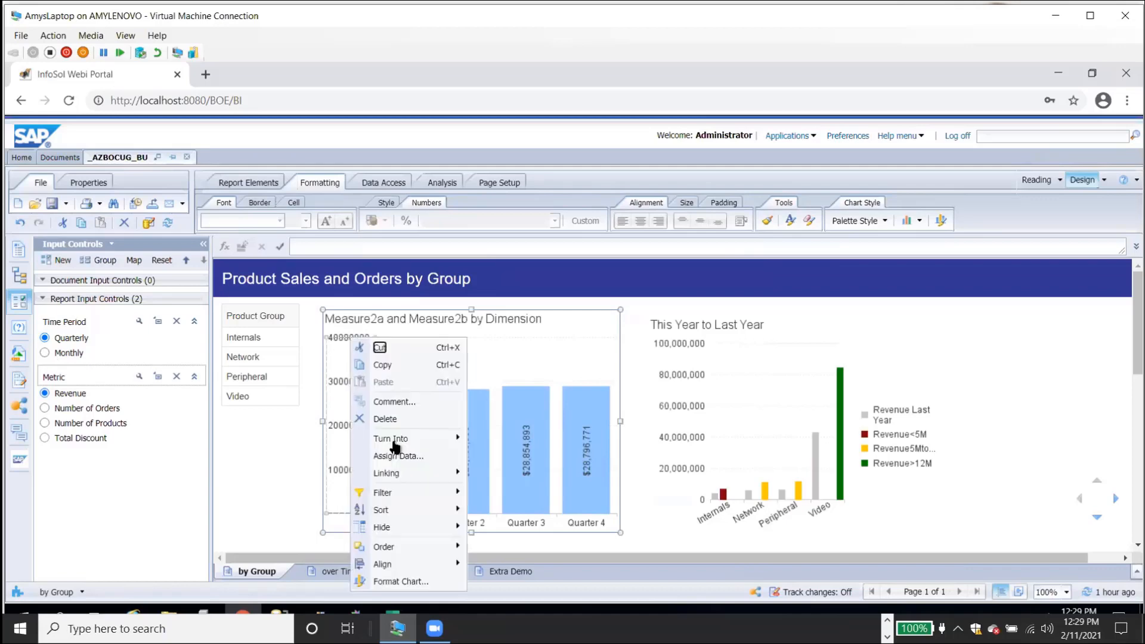
{"action": "left_click", "coordinate": [403, 584]}
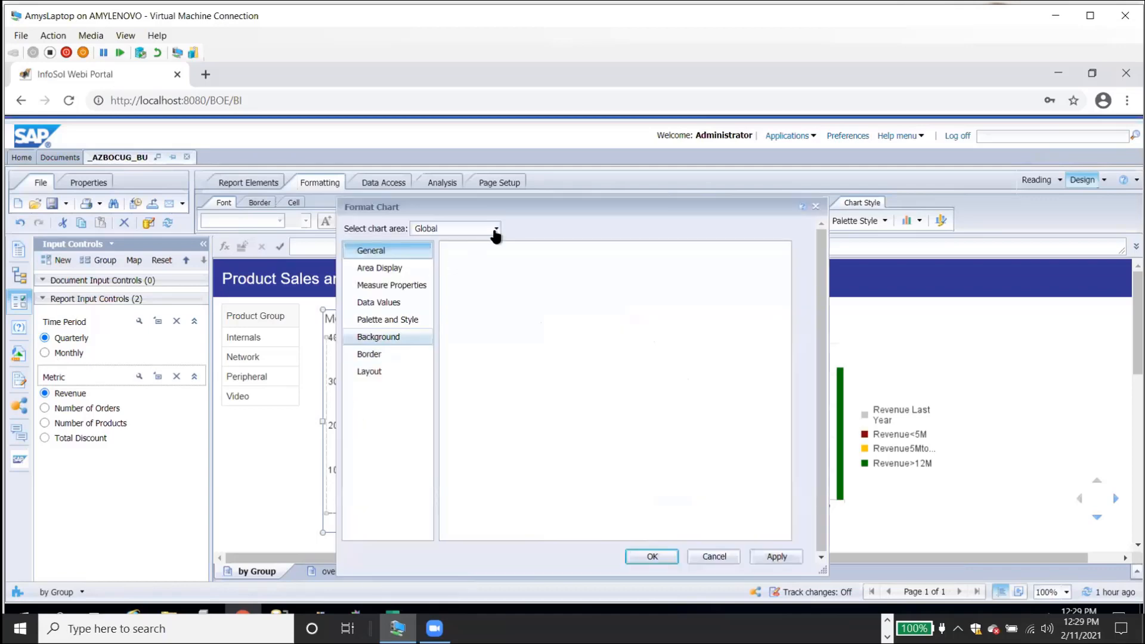
{"action": "left_click", "coordinate": [465, 229]}
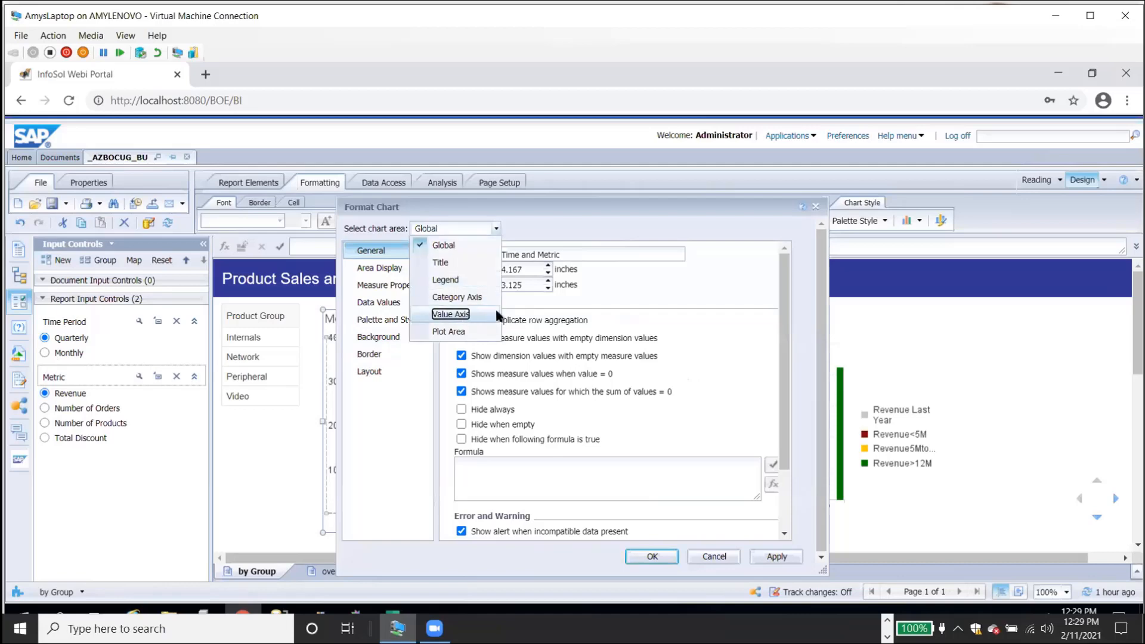
{"action": "left_click", "coordinate": [444, 314]}
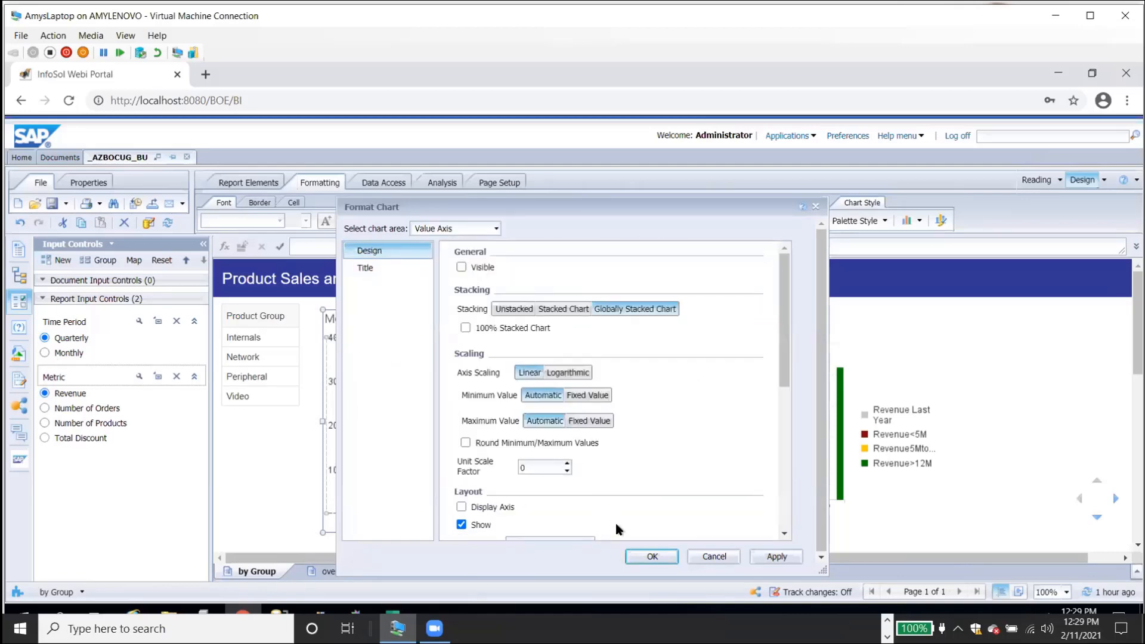
{"action": "left_click", "coordinate": [652, 557]}
Try to give the Measure2a and Measure2b chart a custom title with the formula =[Metric]+" by "+[Time Dimension].
{"action": "left_click", "coordinate": [511, 320]}
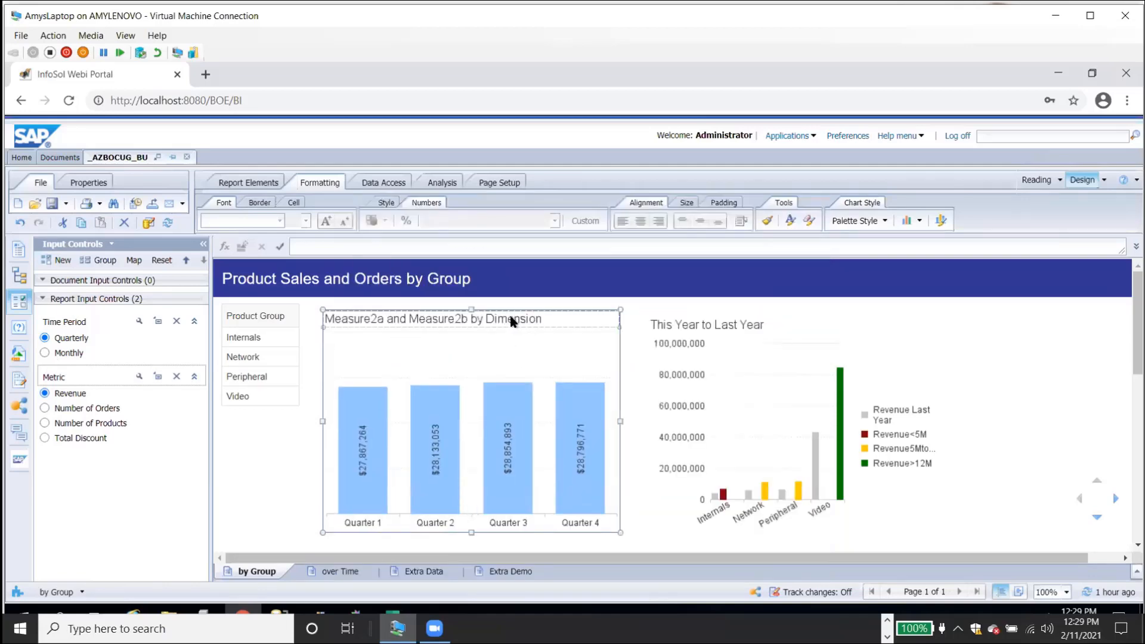
{"action": "left_click", "coordinate": [512, 320]}
{"action": "right_click", "coordinate": [511, 320]}
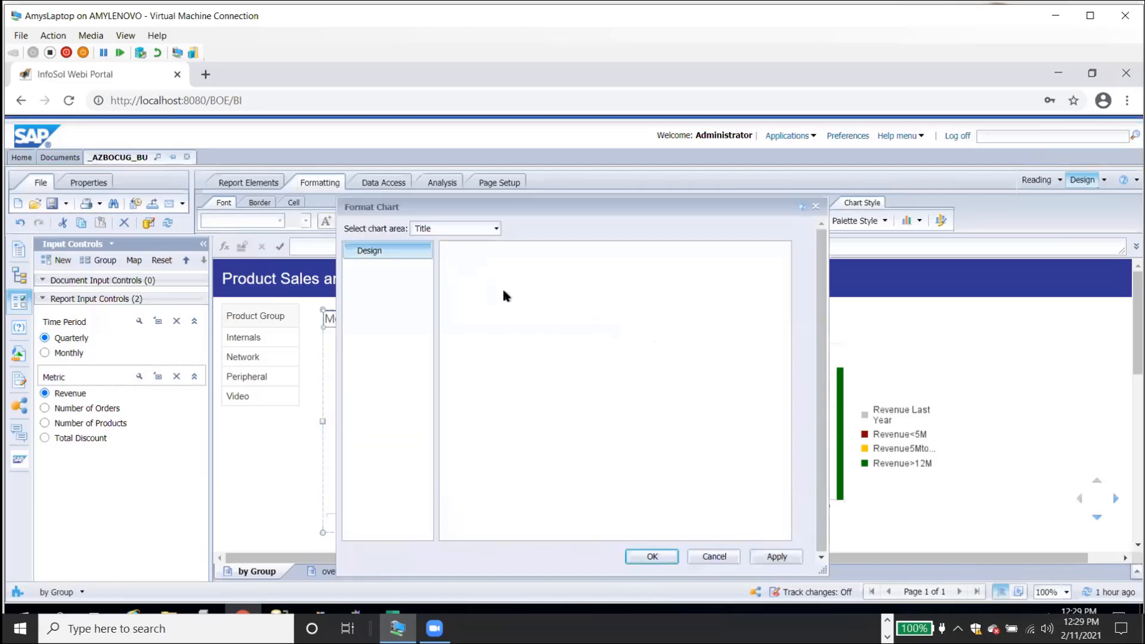
{"action": "left_click", "coordinate": [579, 289]}
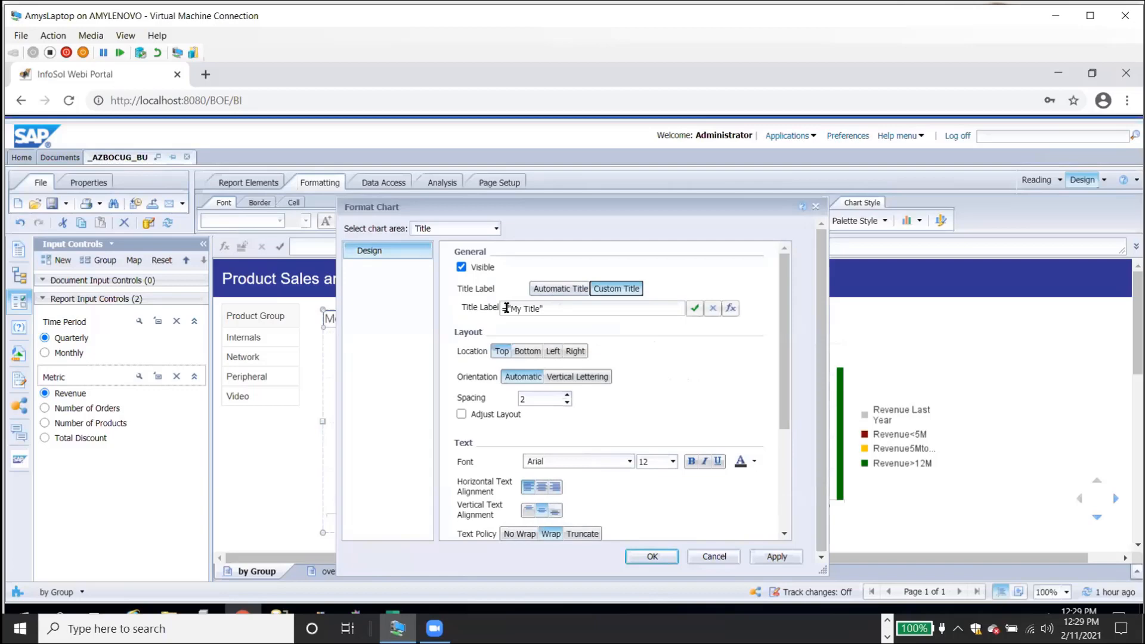
{"action": "left_click_drag", "start_coordinate": [505, 305], "coordinate": [615, 307]}
{"action": "key", "text": "BackSpace"}
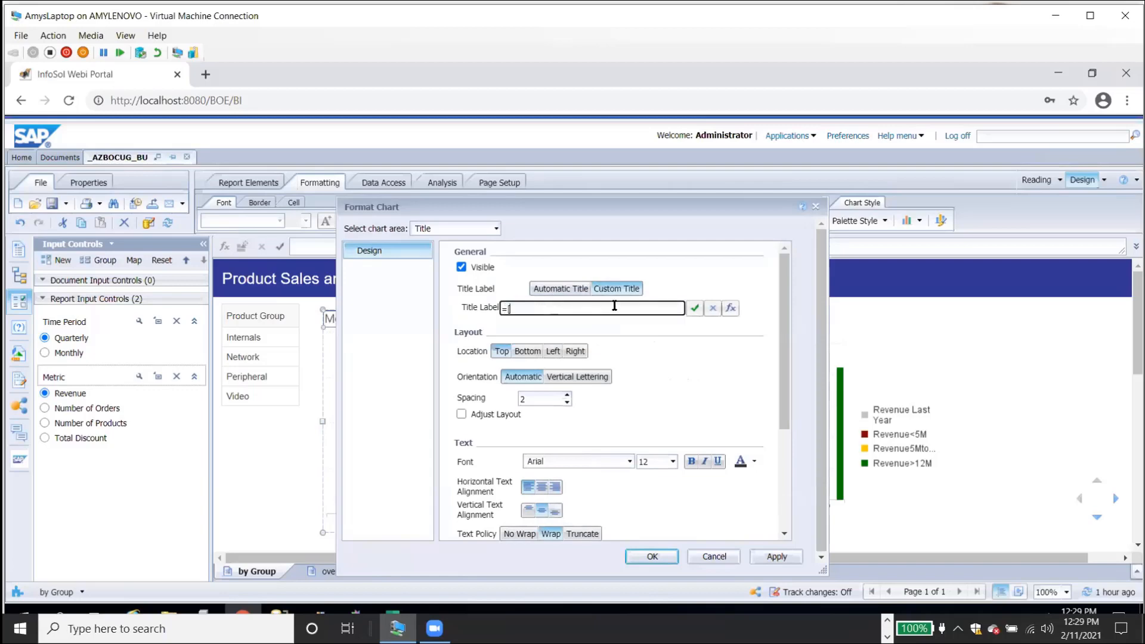
{"action": "type", "text": "[Metric] +\" by \"+[Time Dimension]"}
{"action": "left_click", "coordinate": [694, 307]}
{"action": "left_click", "coordinate": [648, 420]}
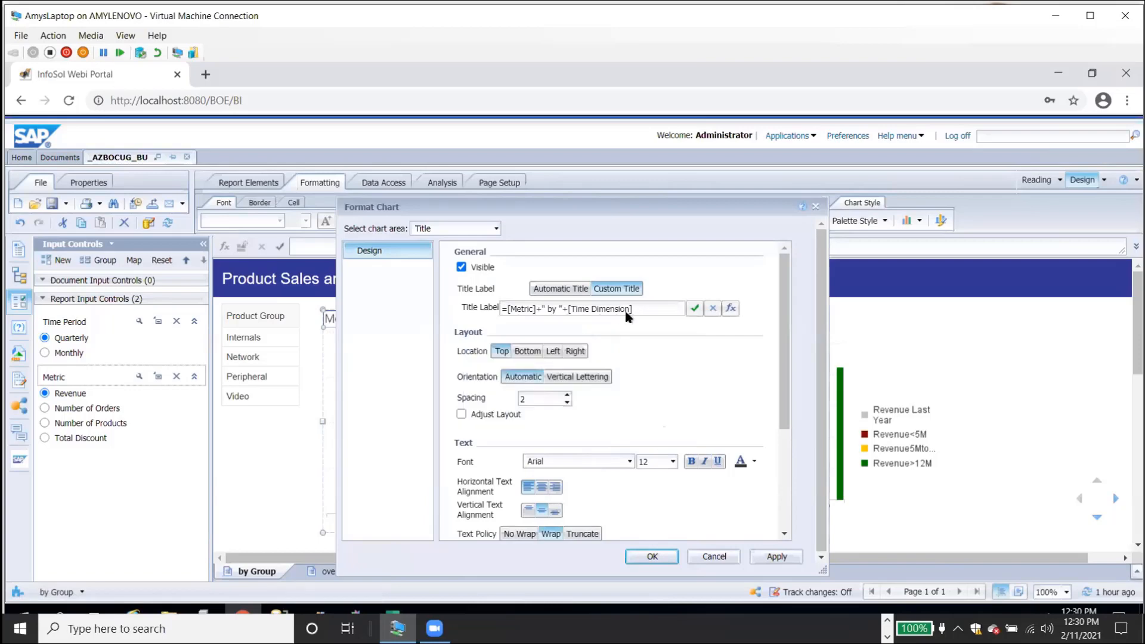
Look up the variable names in the Formula Editor and correct the chart title formula to =[Metric]+" by "+[Time Period].
{"action": "left_click", "coordinate": [730, 307]}
{"action": "left_click_drag", "start_coordinate": [495, 353], "coordinate": [496, 355]}
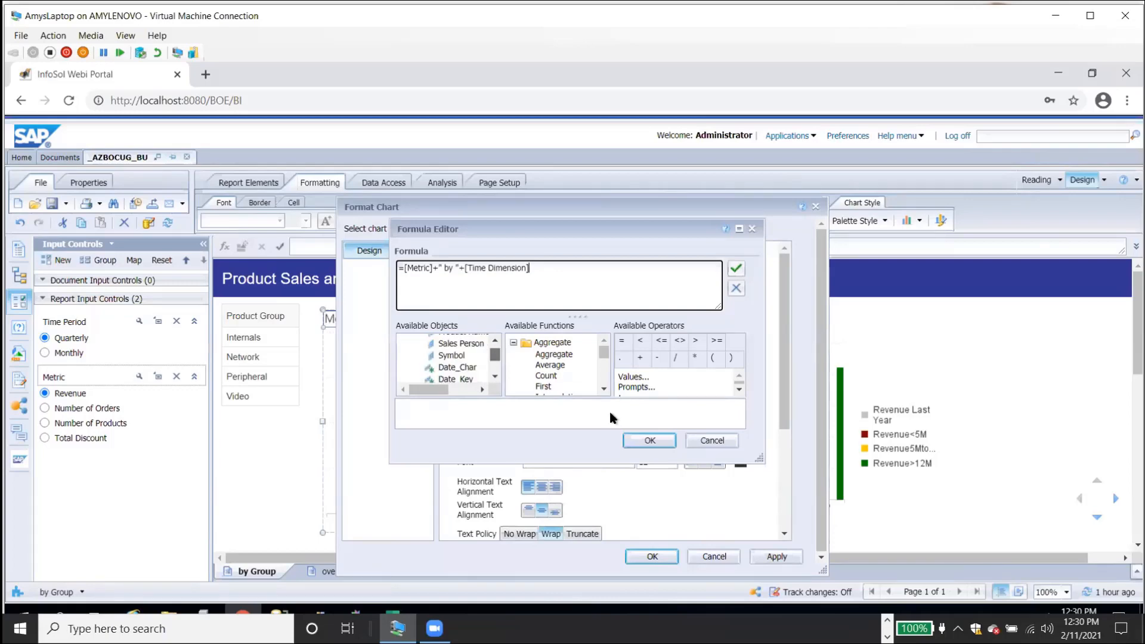
{"action": "left_click", "coordinate": [494, 375]}
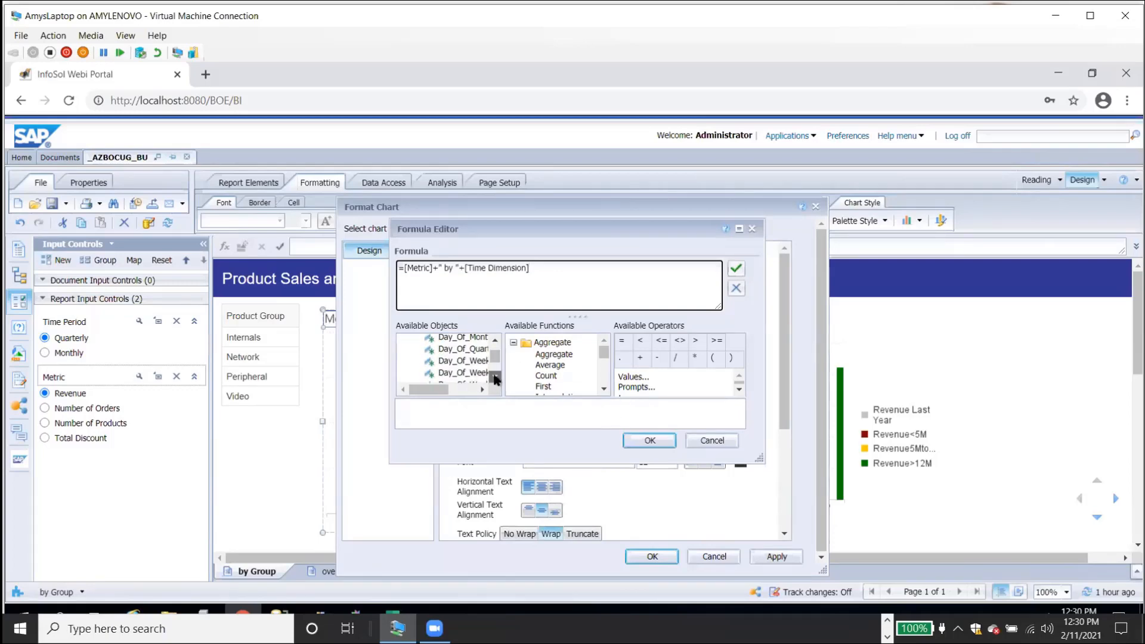
{"action": "left_click_drag", "start_coordinate": [493, 360], "coordinate": [493, 365]}
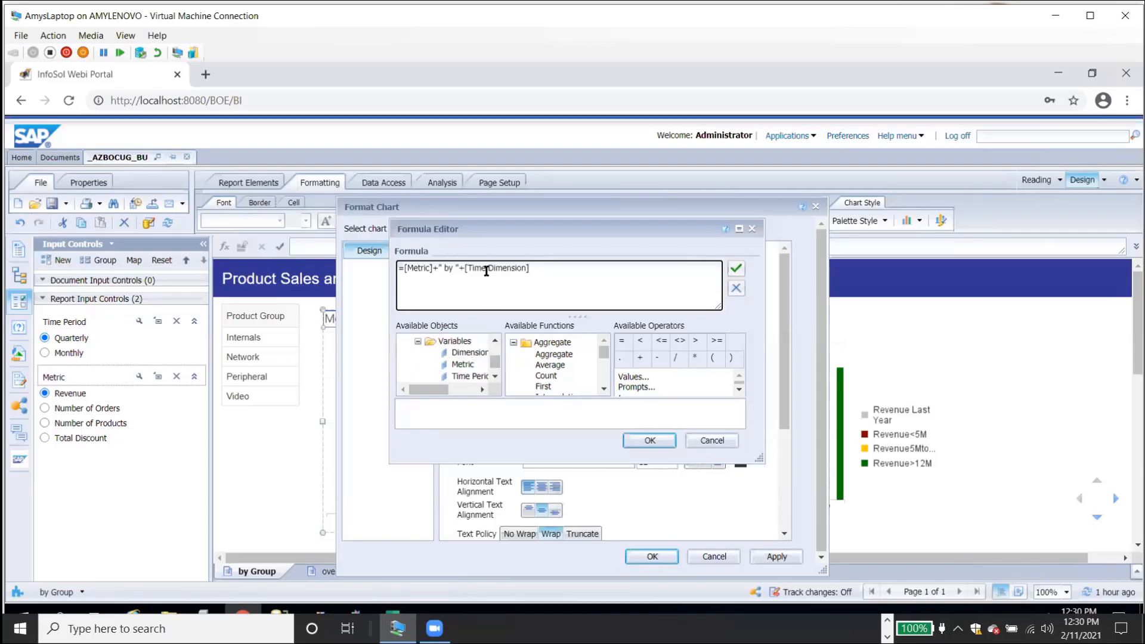
{"action": "left_click_drag", "start_coordinate": [489, 268], "coordinate": [528, 268]}
{"action": "type", "text": "Period"}
{"action": "left_click", "coordinate": [736, 269]}
{"action": "left_click", "coordinate": [649, 417]}
{"action": "left_click", "coordinate": [650, 440]}
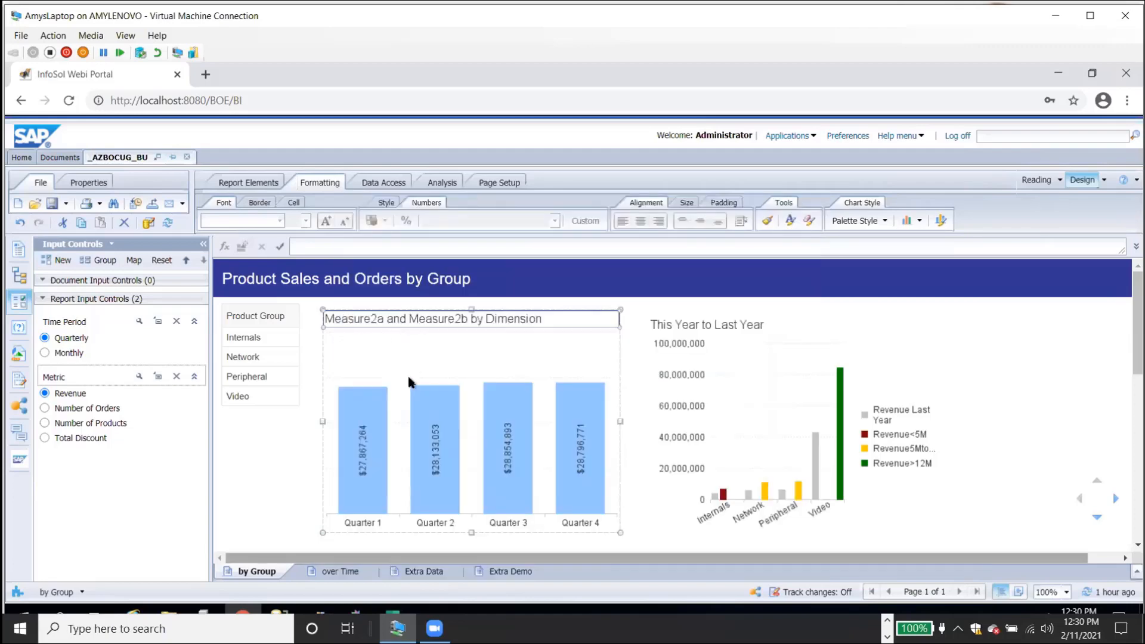
Switch the Metric input control to Number of Orders and examine the retitled chart and the colored bars of the This Year to Last Year chart.
{"action": "left_click", "coordinate": [45, 408]}
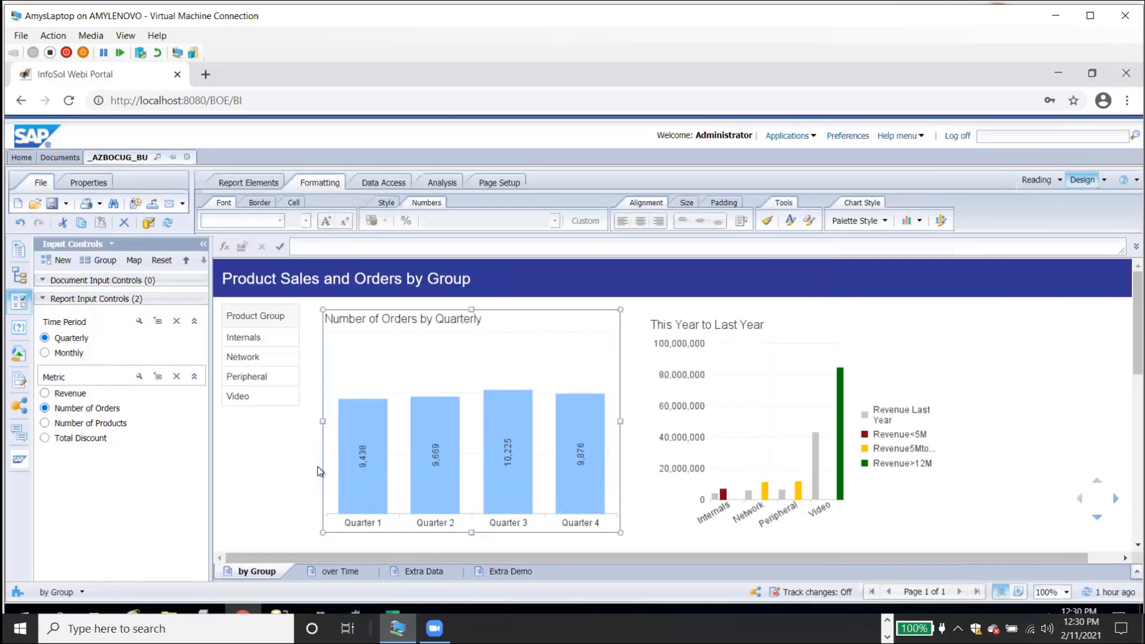
{"action": "mouse_move", "coordinate": [356, 473]}
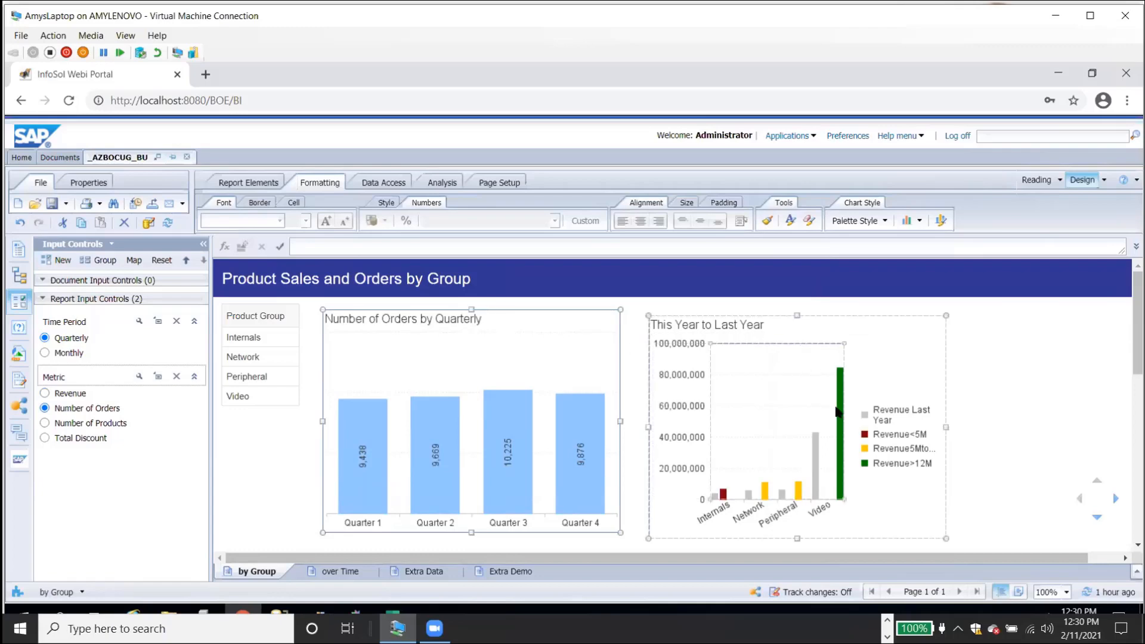
{"action": "mouse_move", "coordinate": [838, 409]}
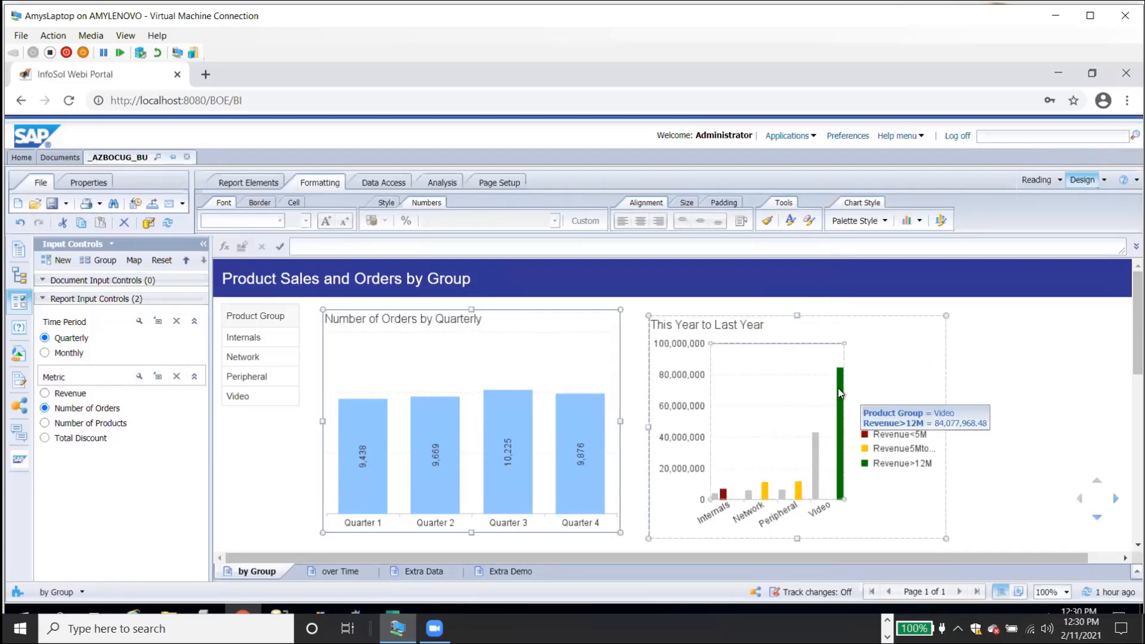
{"action": "mouse_move", "coordinate": [814, 451]}
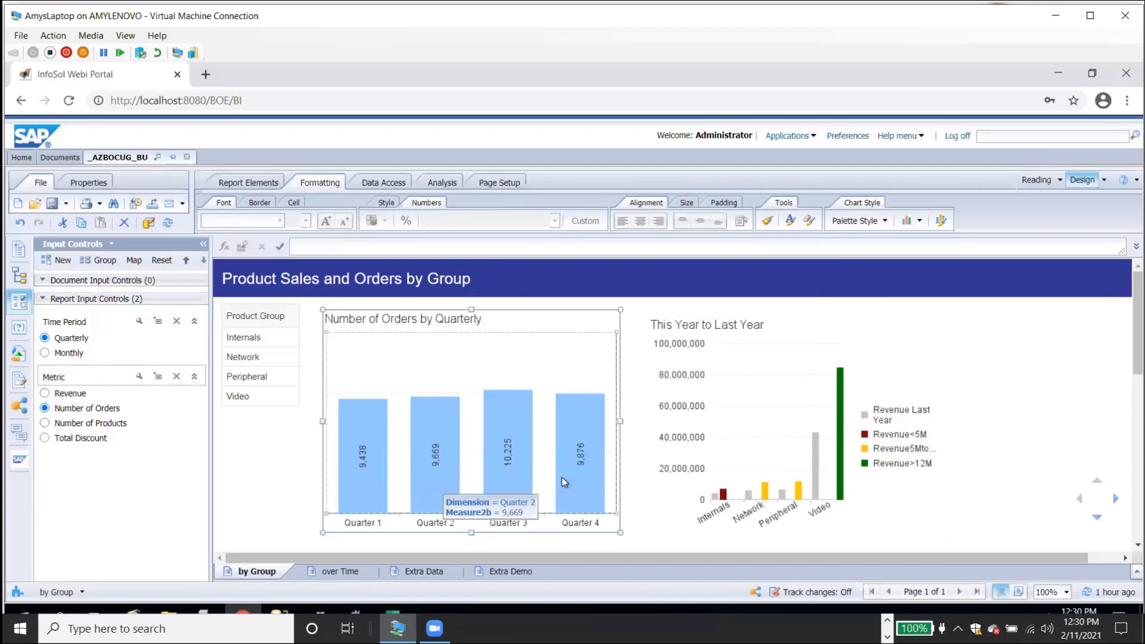
{"action": "mouse_move", "coordinate": [567, 471]}
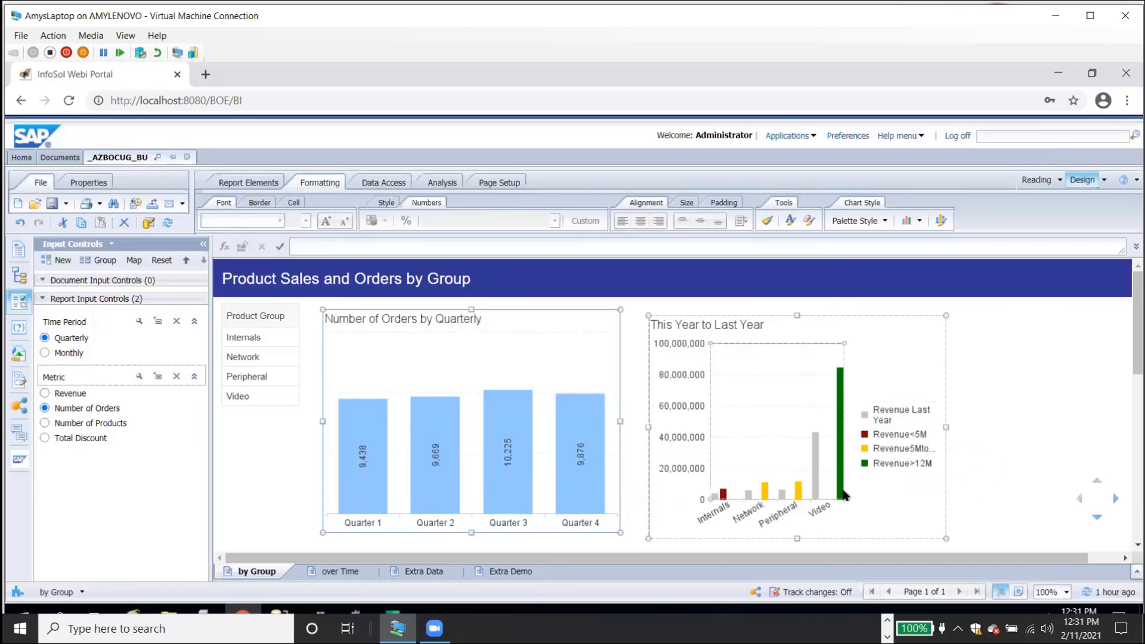
{"action": "mouse_move", "coordinate": [841, 493]}
{"action": "mouse_move", "coordinate": [797, 494]}
{"action": "mouse_move", "coordinate": [714, 497]}
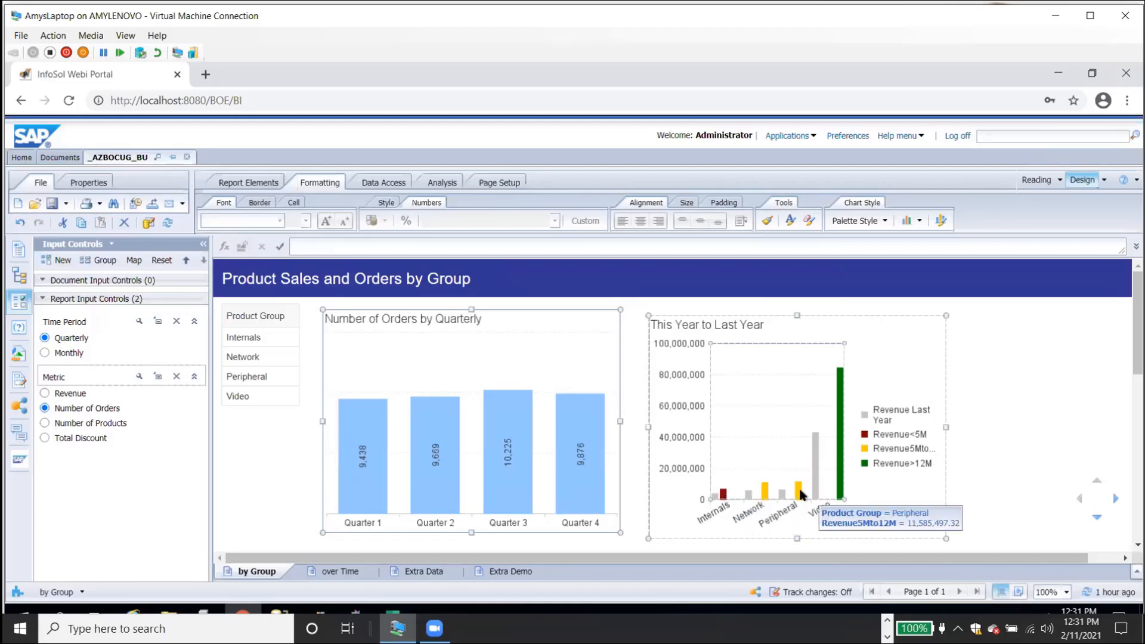
{"action": "mouse_move", "coordinate": [816, 485]}
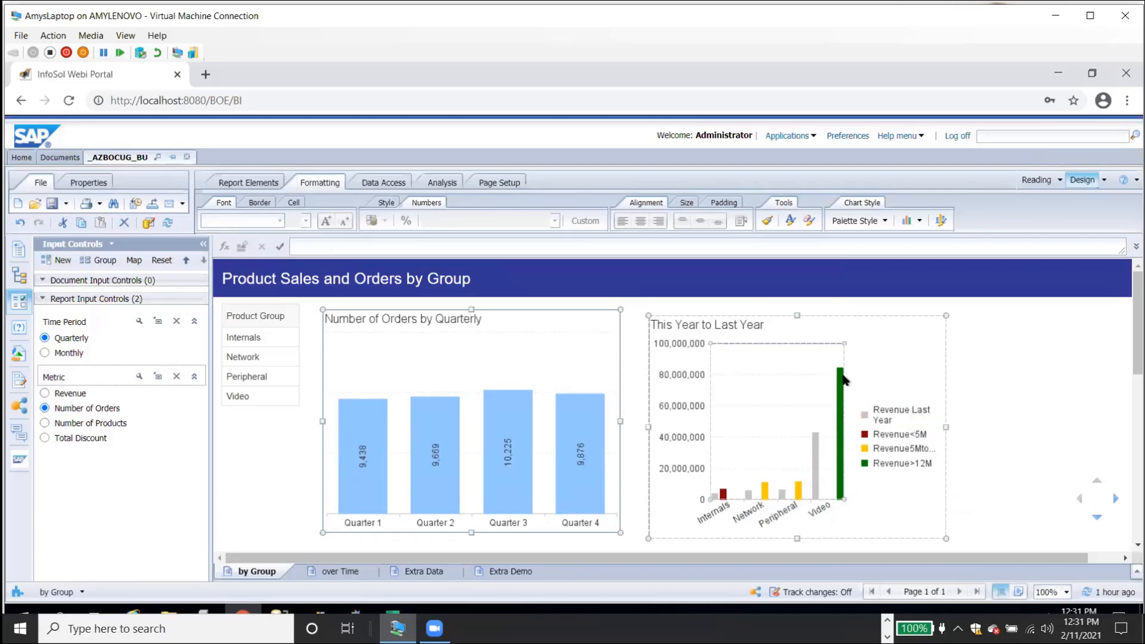
{"action": "mouse_move", "coordinate": [840, 405]}
{"action": "left_click", "coordinate": [856, 310]}
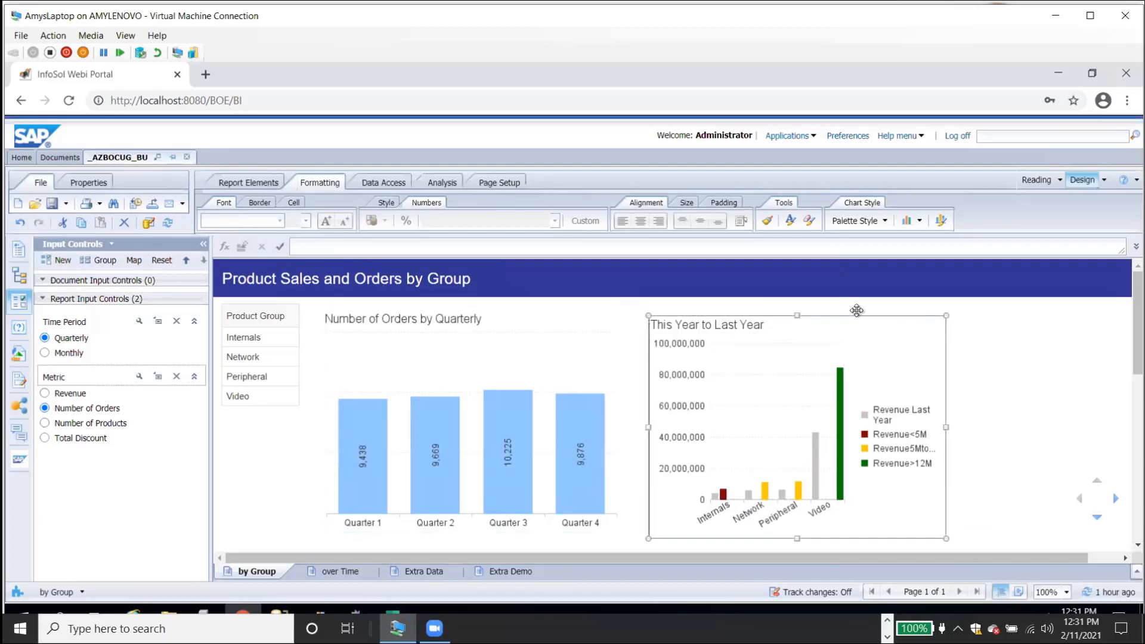
{"action": "right_click", "coordinate": [856, 310]}
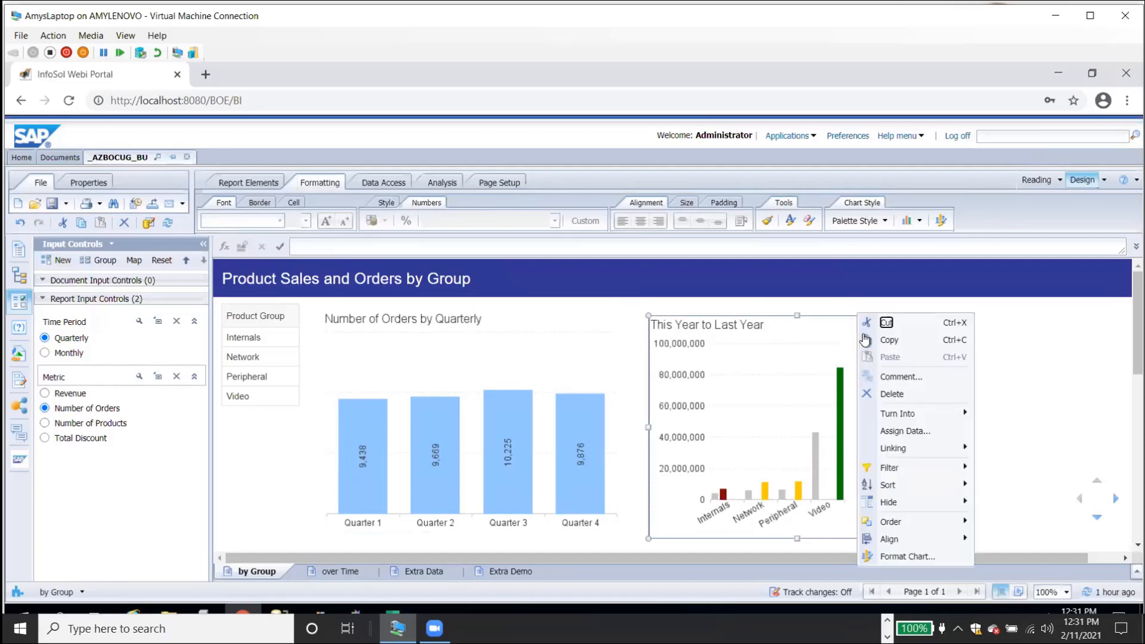
{"action": "left_click", "coordinate": [903, 556]}
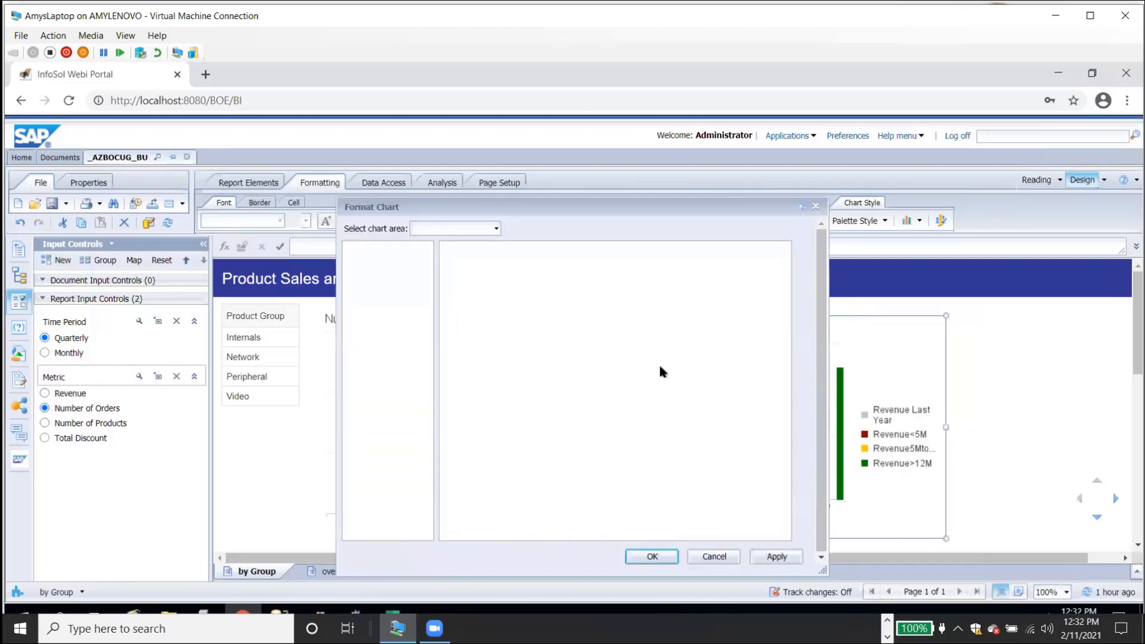
{"action": "left_click", "coordinate": [711, 557]}
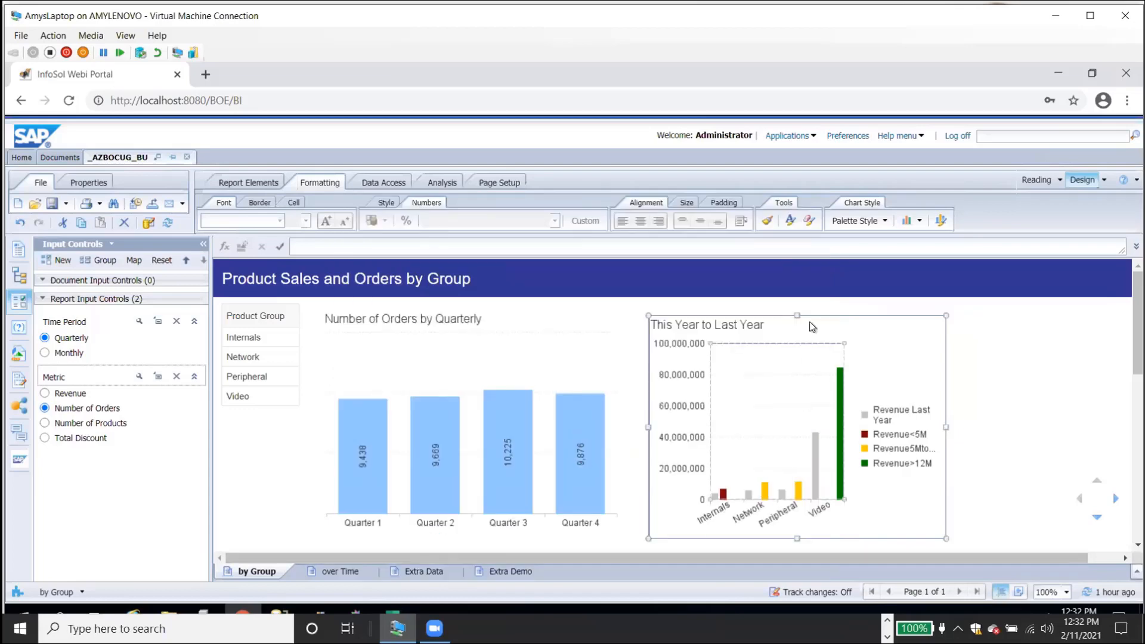
Turn the This Year to Last Year chart into a Column Chart With 2 Y-Axes, with Revenue<5M on Value Axis 1 and Revenue Last Year on Value Axis 2.
{"action": "right_click", "coordinate": [813, 315]}
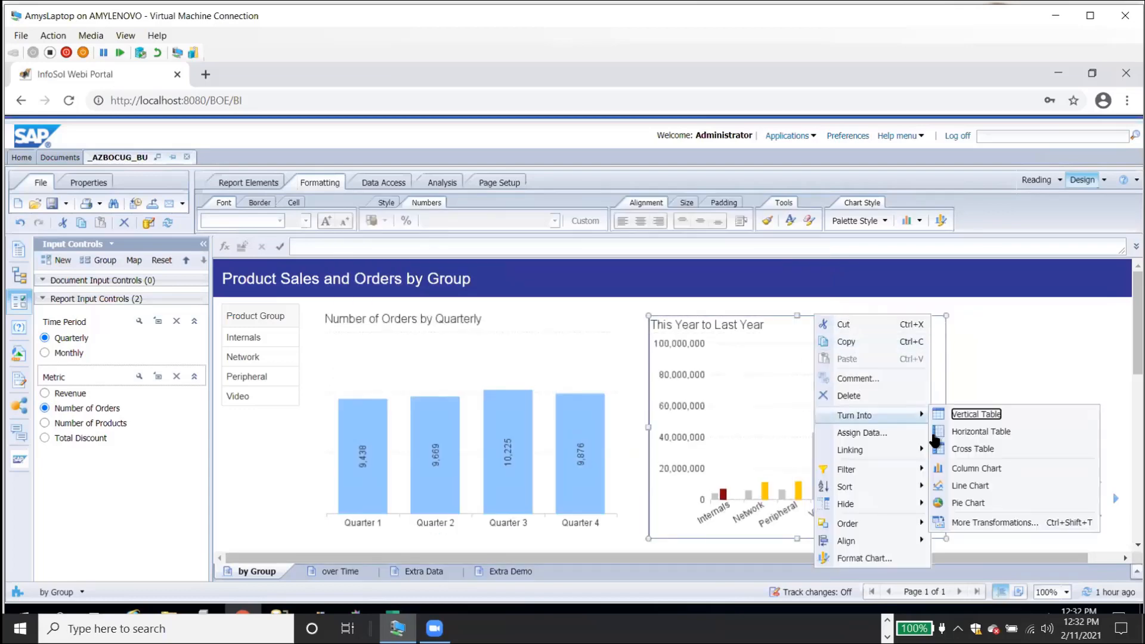
{"action": "left_click", "coordinate": [967, 523]}
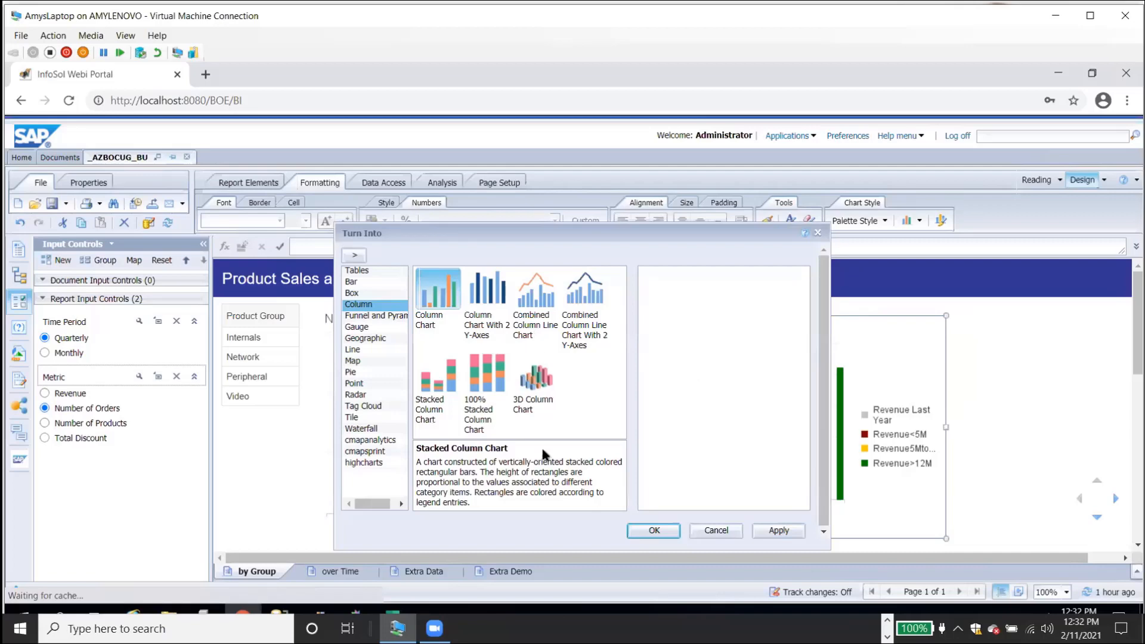
{"action": "left_click", "coordinate": [487, 289]}
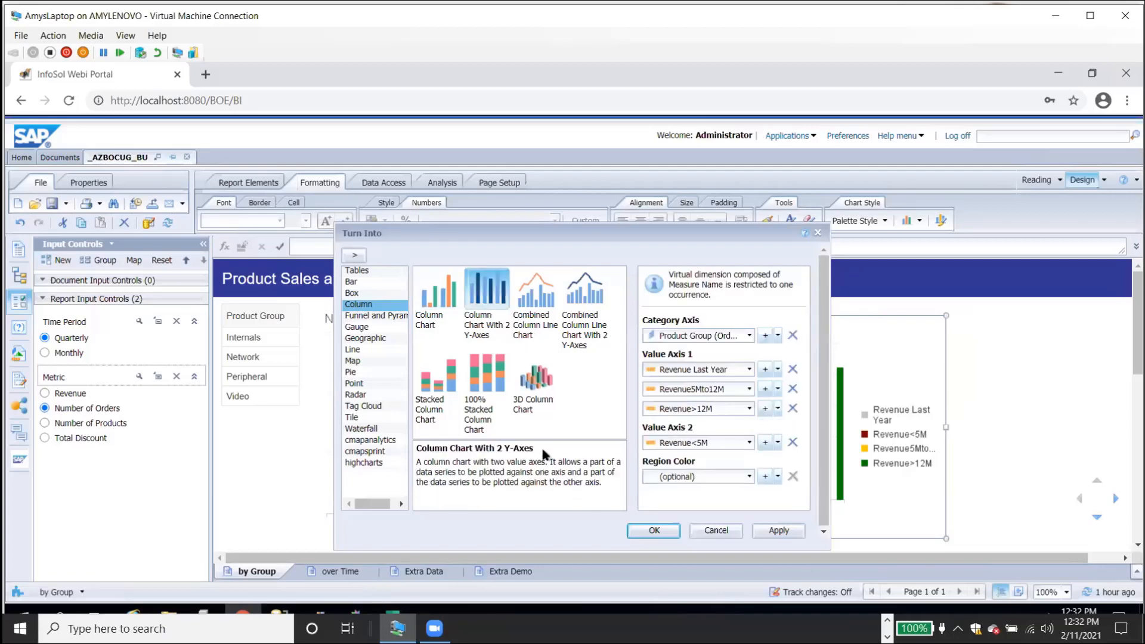
{"action": "left_click", "coordinate": [750, 369]}
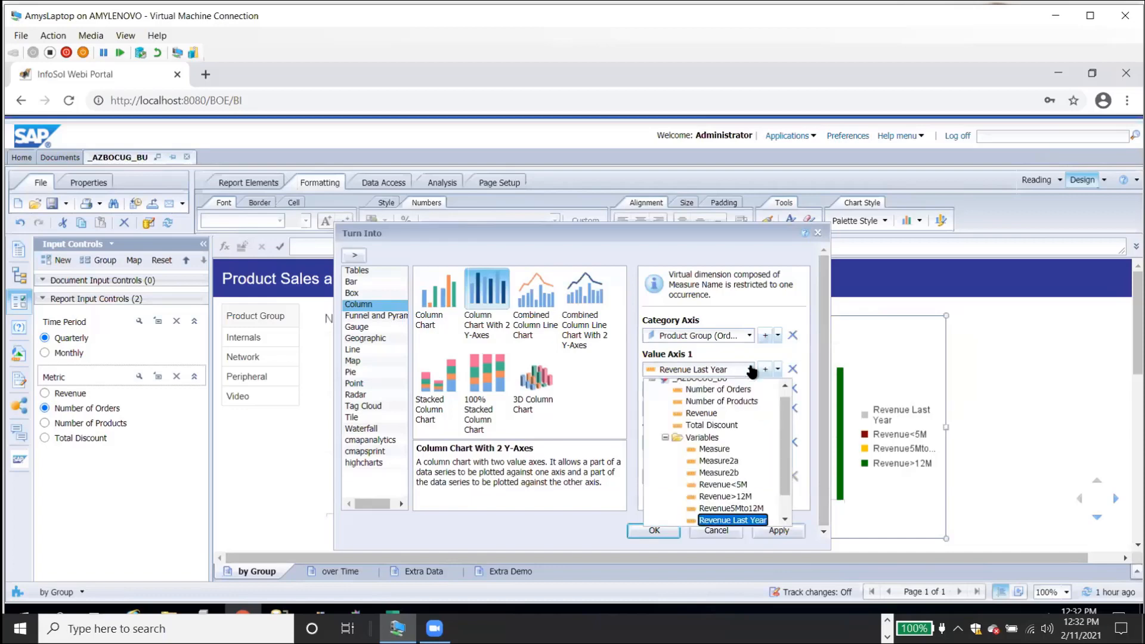
{"action": "left_click", "coordinate": [749, 483]}
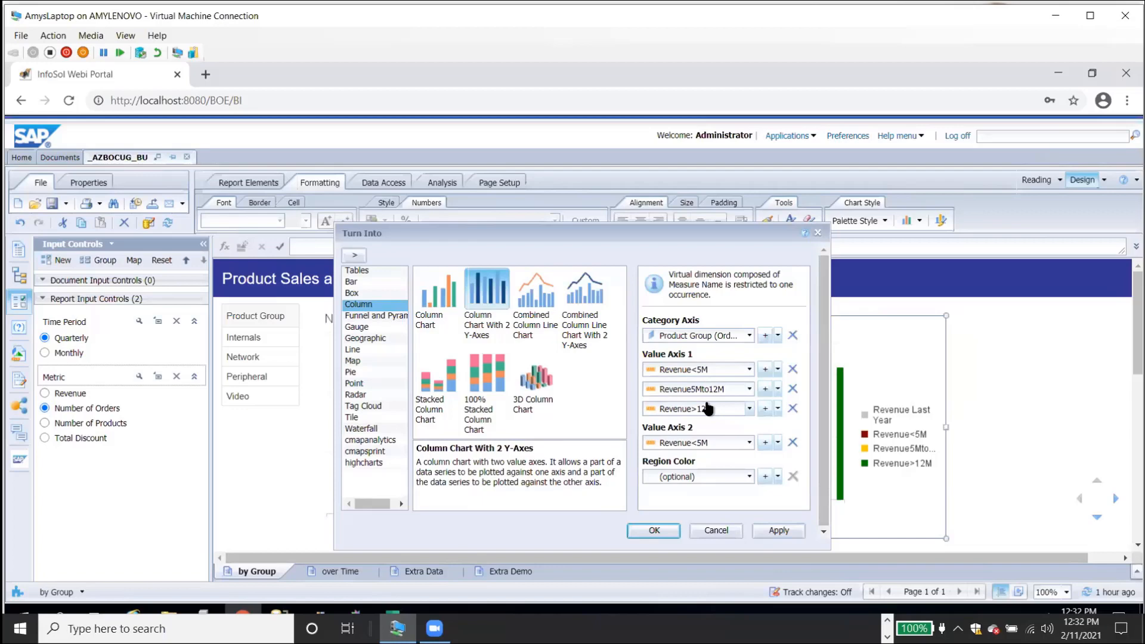
{"action": "left_click", "coordinate": [749, 442]}
{"action": "left_click", "coordinate": [730, 447]}
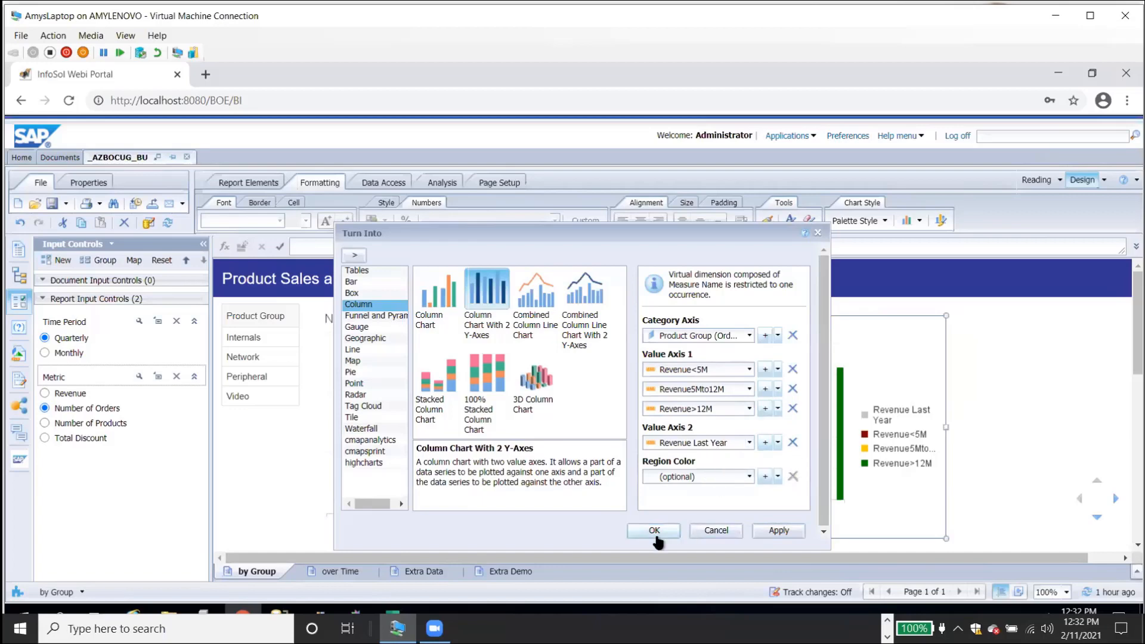
{"action": "left_click", "coordinate": [654, 530]}
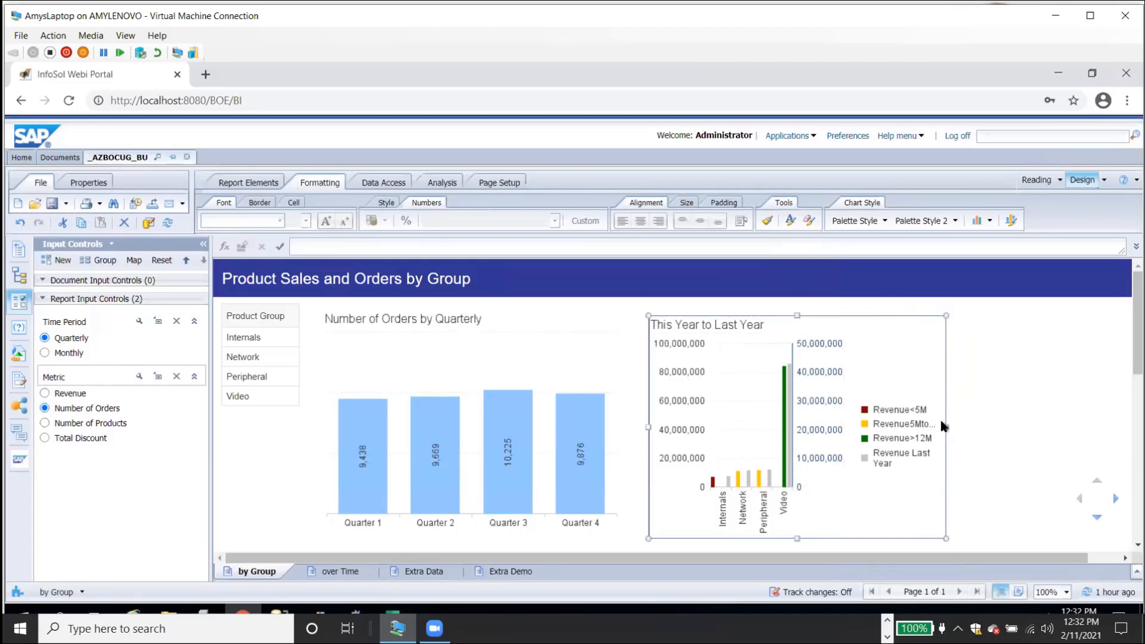
Widen the This Year to Last Year chart to about 5.24 inches and examine its bars against both value axes.
{"action": "left_click_drag", "start_coordinate": [1021, 434], "coordinate": [1022, 434]}
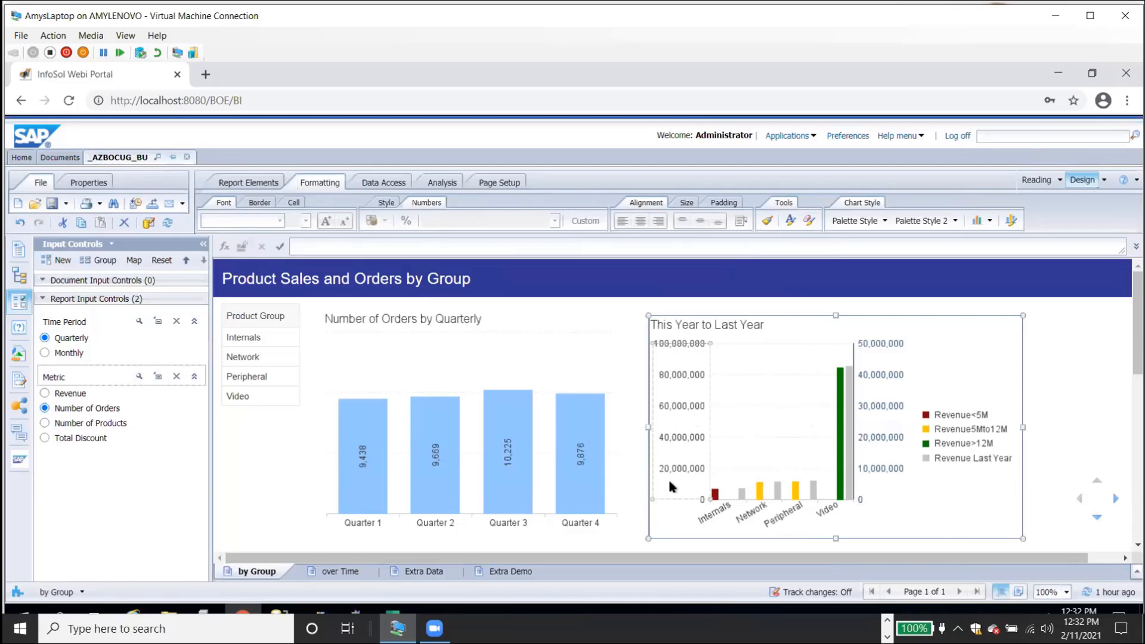
{"action": "mouse_move", "coordinate": [851, 499]}
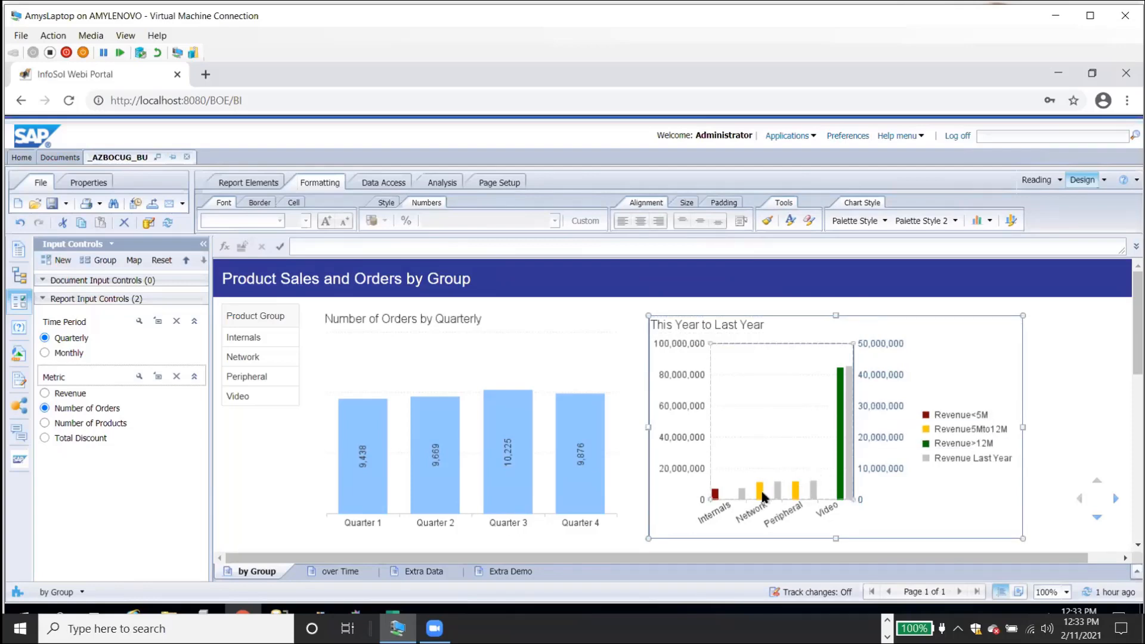
{"action": "mouse_move", "coordinate": [743, 497]}
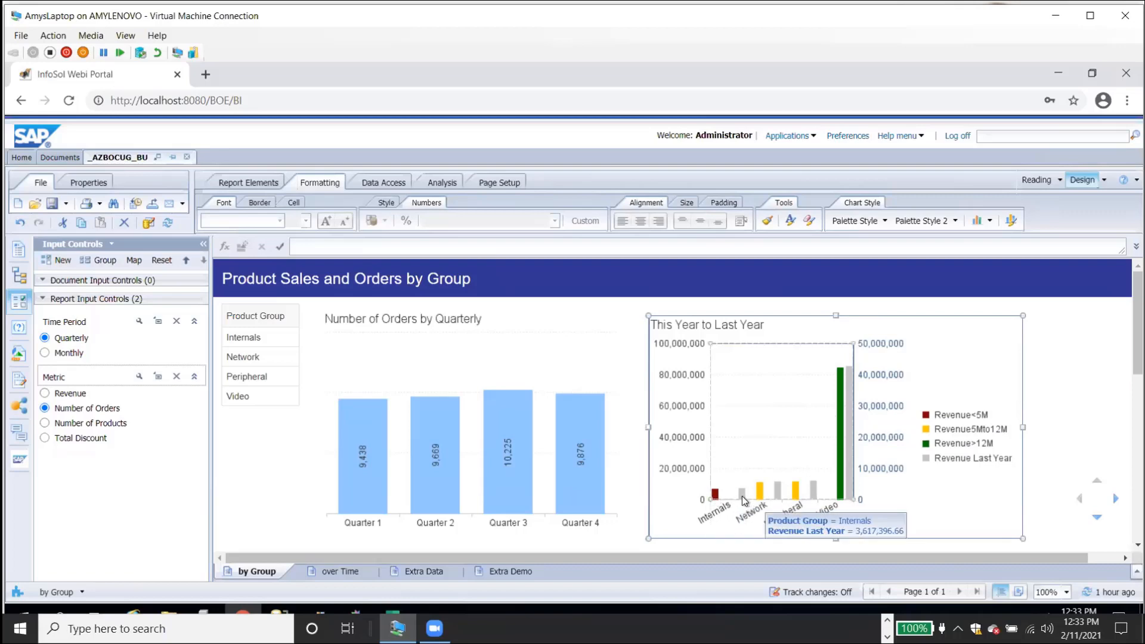
Switch the first value axis of the This Year to Last Year chart to a fixed maximum and open that value's Formula Editor.
{"action": "right_click", "coordinate": [854, 314]}
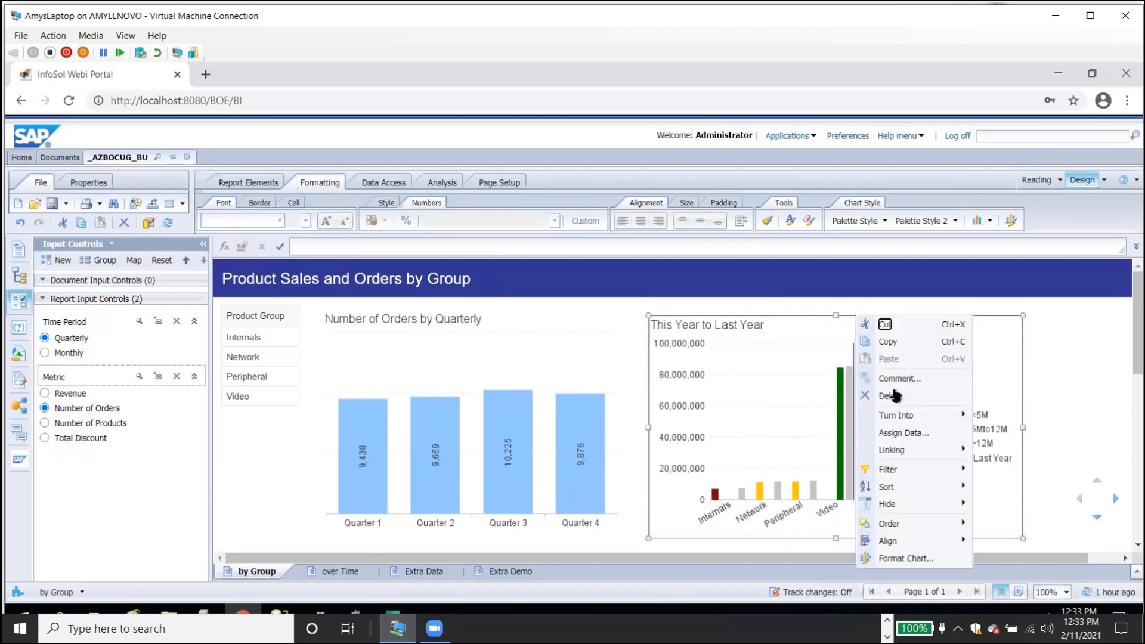
{"action": "left_click", "coordinate": [895, 556]}
{"action": "left_click", "coordinate": [496, 229]}
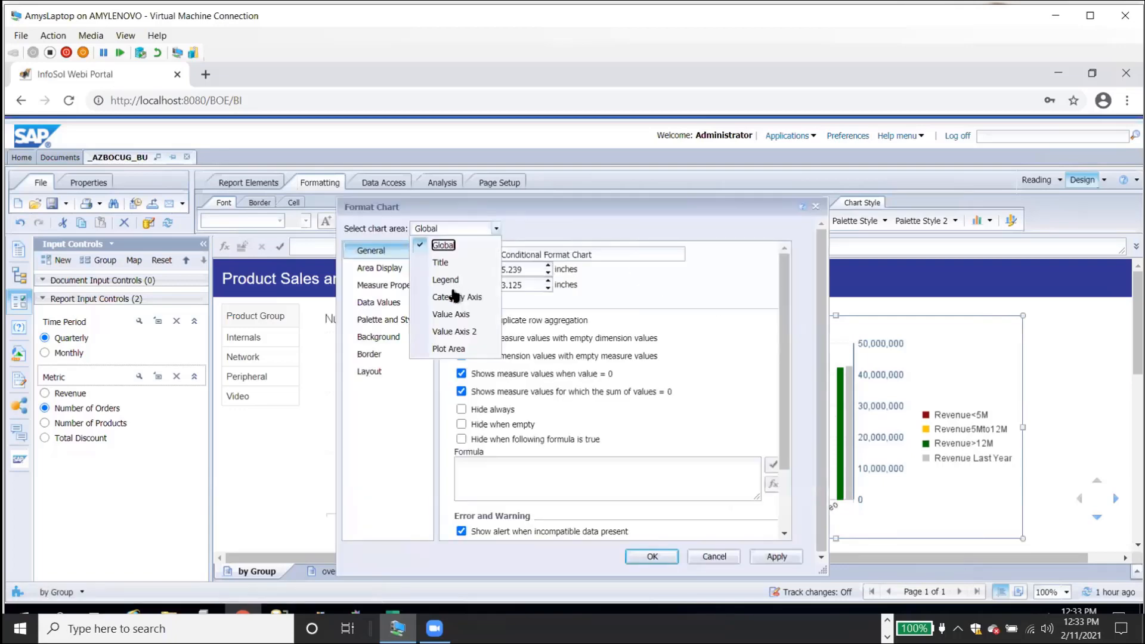
{"action": "left_click", "coordinate": [450, 315]}
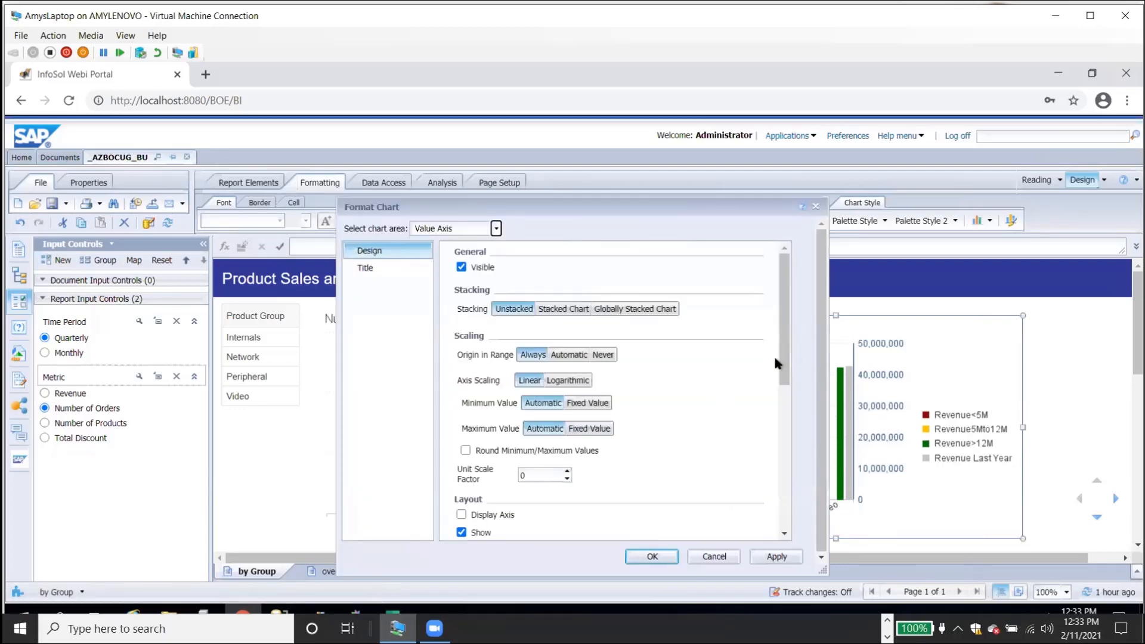
{"action": "left_click", "coordinate": [589, 429]}
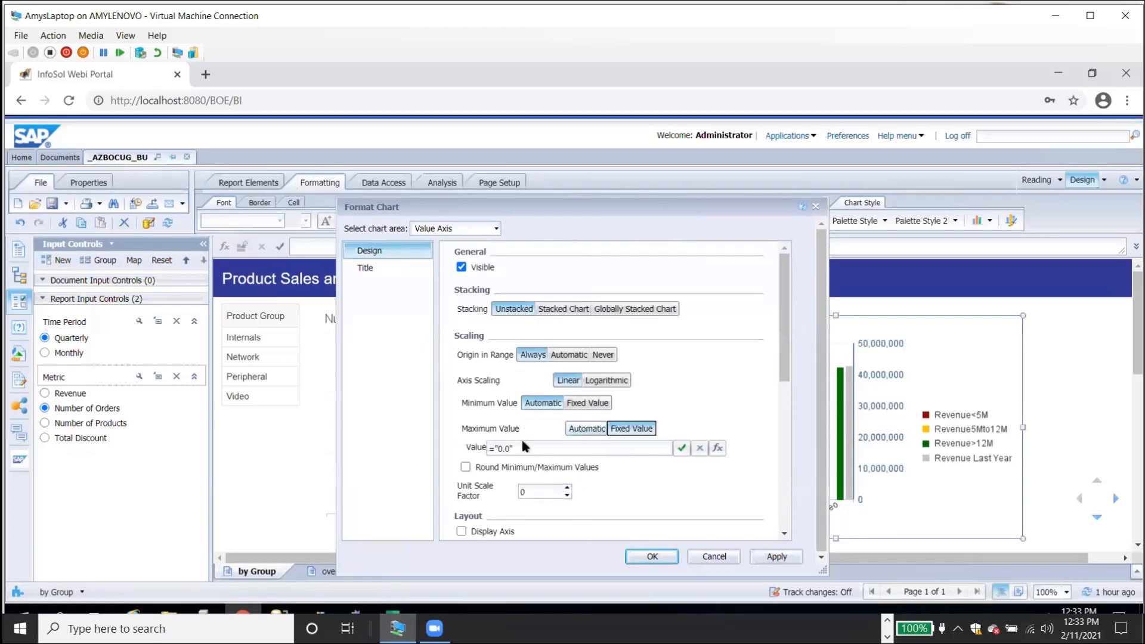
{"action": "left_click_drag", "start_coordinate": [498, 447], "coordinate": [672, 448]}
{"action": "left_click", "coordinate": [717, 448]}
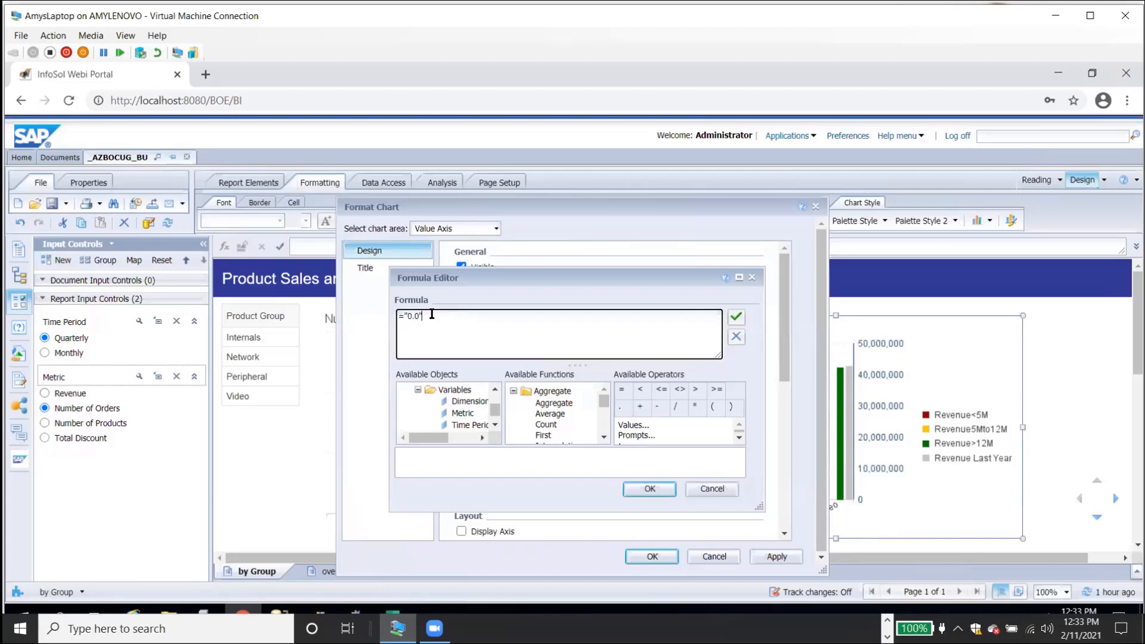
Set the first value axis maximum to =Max([Revenue This Year]), copy the formula and apply the chart formatting.
{"action": "double_click", "coordinate": [431, 314]}
{"action": "left_click_drag", "start_coordinate": [495, 409], "coordinate": [495, 424]}
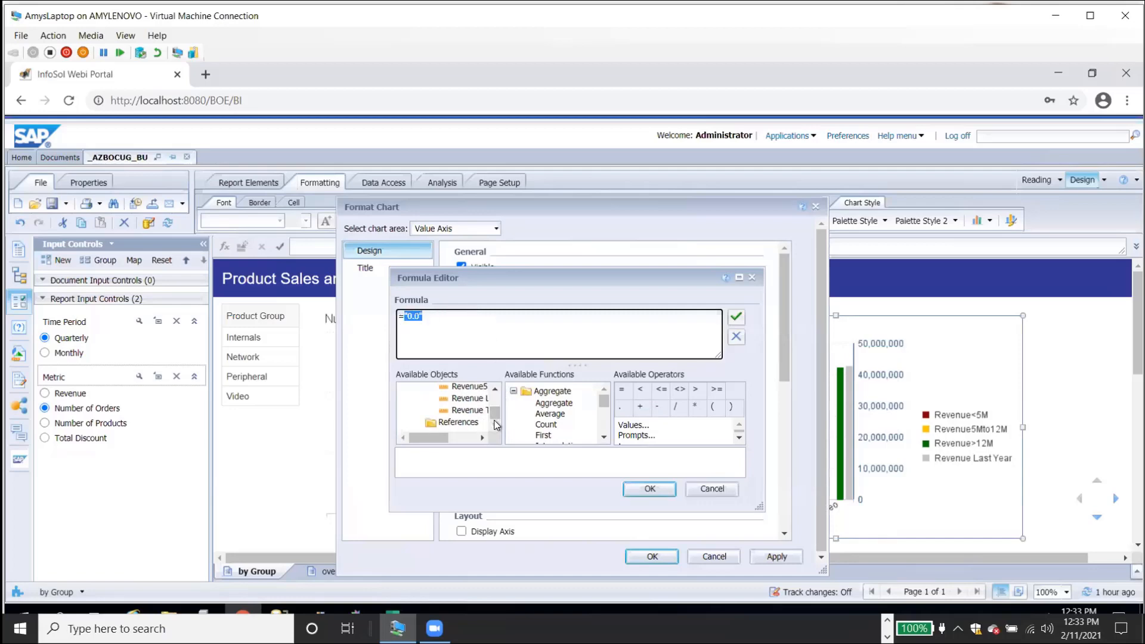
{"action": "double_click", "coordinate": [474, 410]}
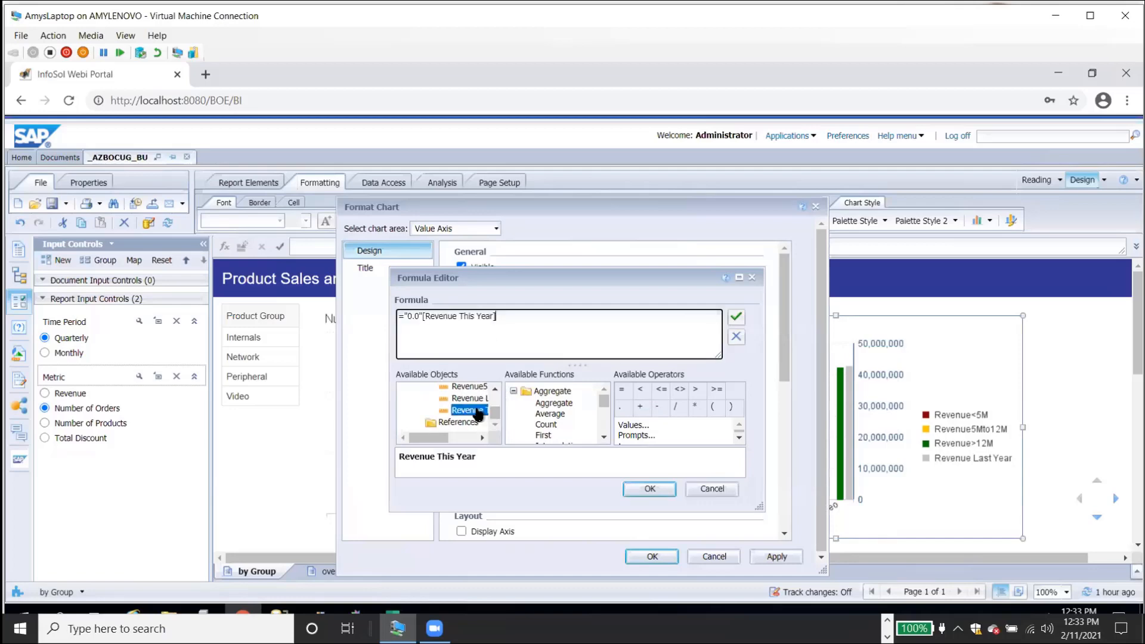
{"action": "left_click", "coordinate": [422, 311]}
{"action": "key", "text": "BackSpace"}
{"action": "key", "text": "BackSpace"}
{"action": "key", "text": "BackSpace"}
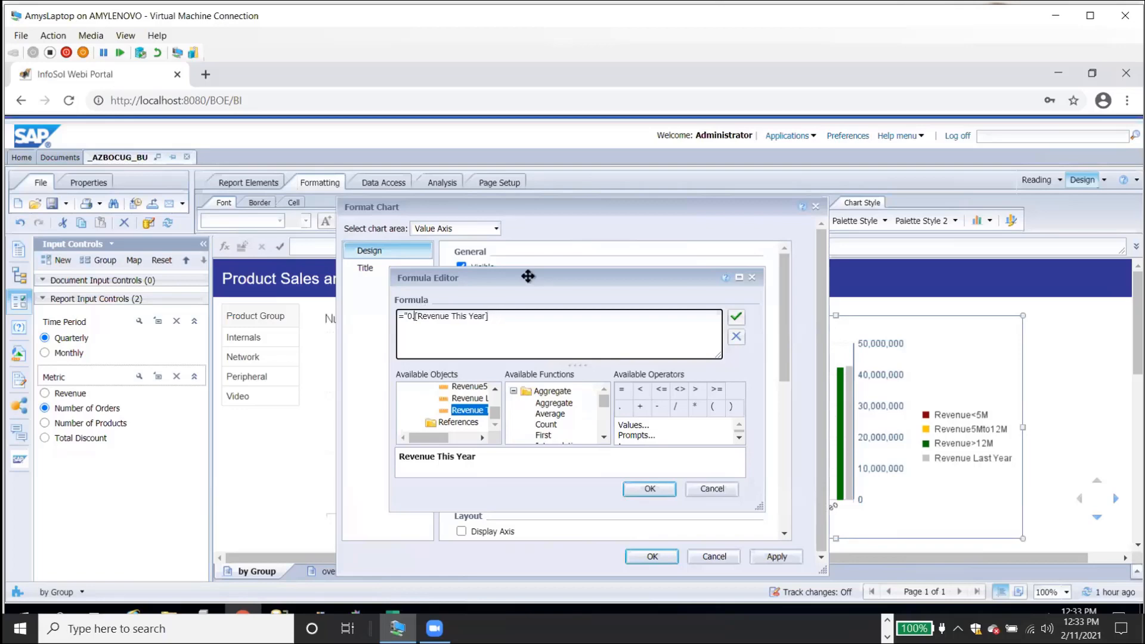
{"action": "key", "text": "BackSpace"}
{"action": "key", "text": "BackSpace"}
{"action": "type", "text": "Max("}
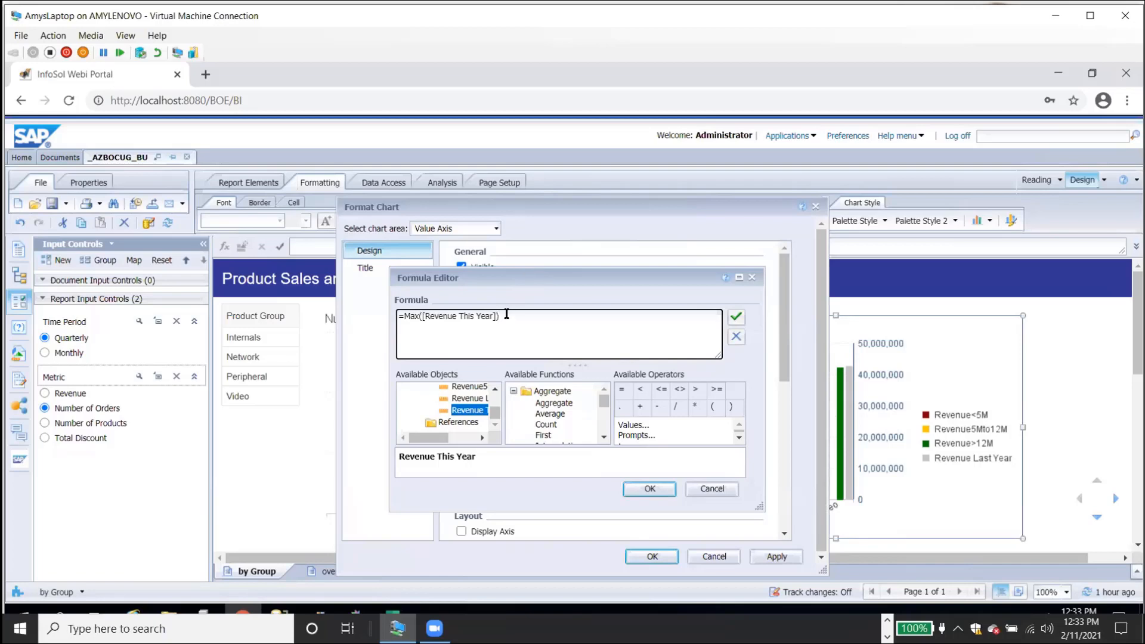
{"action": "key", "text": "ctrl+a"}
{"action": "key", "text": "ctrl+c"}
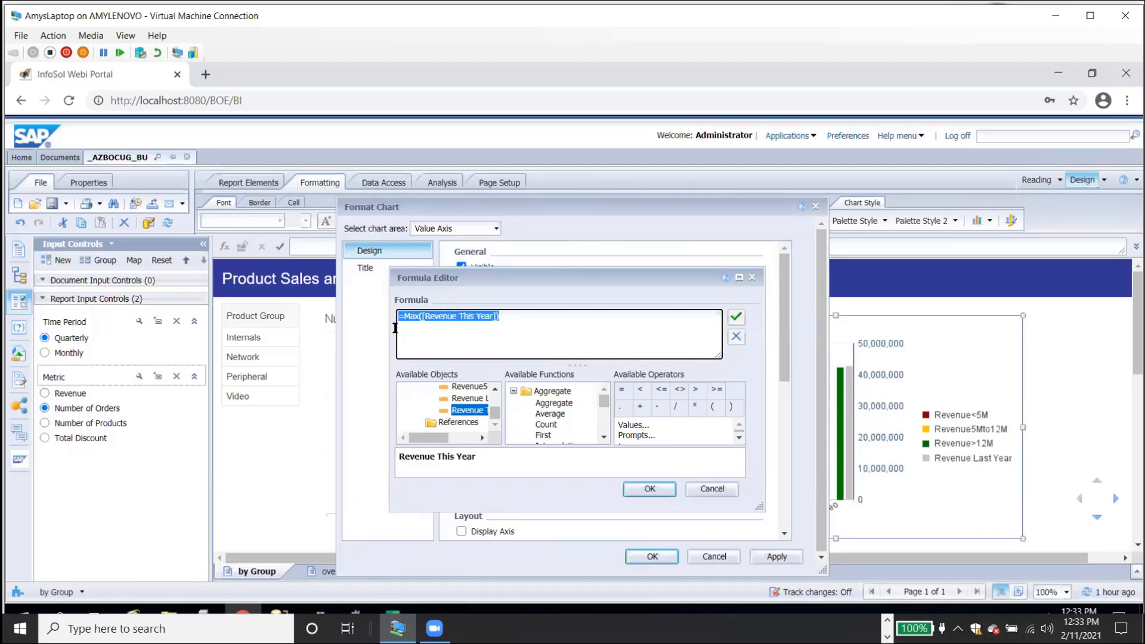
{"action": "left_click", "coordinate": [649, 489]}
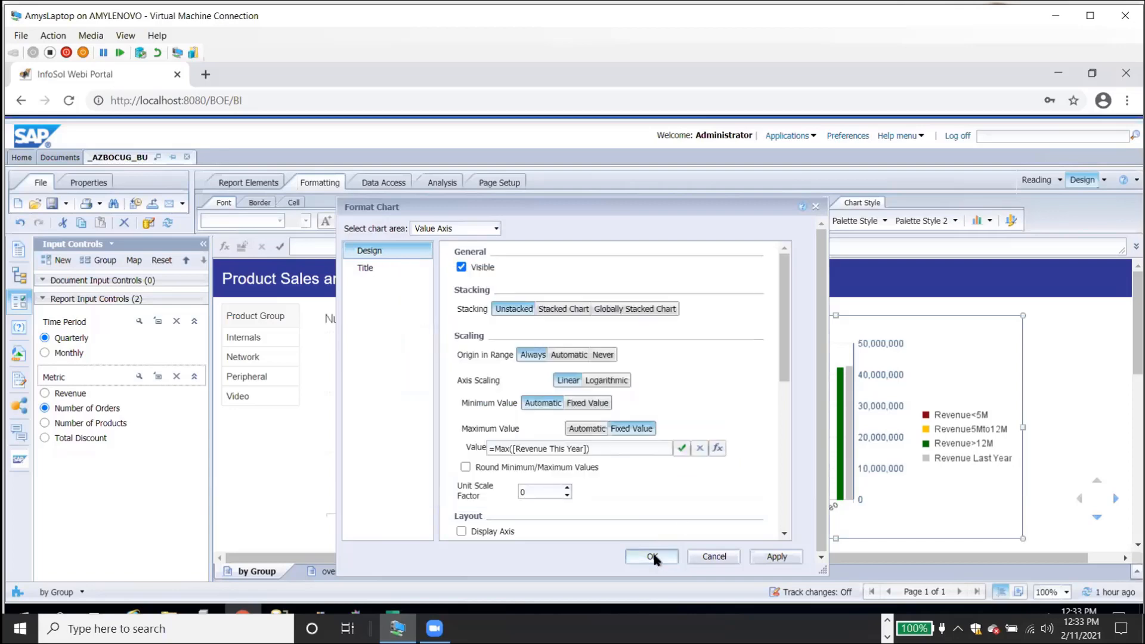
{"action": "left_click", "coordinate": [653, 555]}
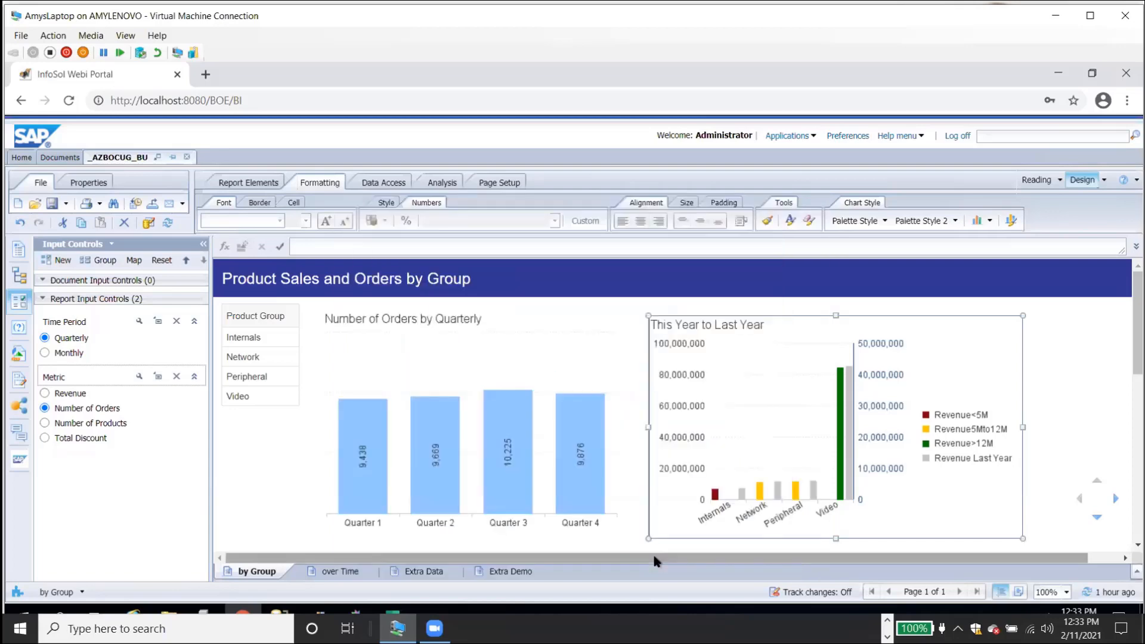
Give Value Axis 2 of the This Year to Last Year chart a fixed maximum of =Max([Revenue This Year]), validate the formula and apply it.
{"action": "right_click", "coordinate": [792, 313]}
{"action": "left_click", "coordinate": [842, 556]}
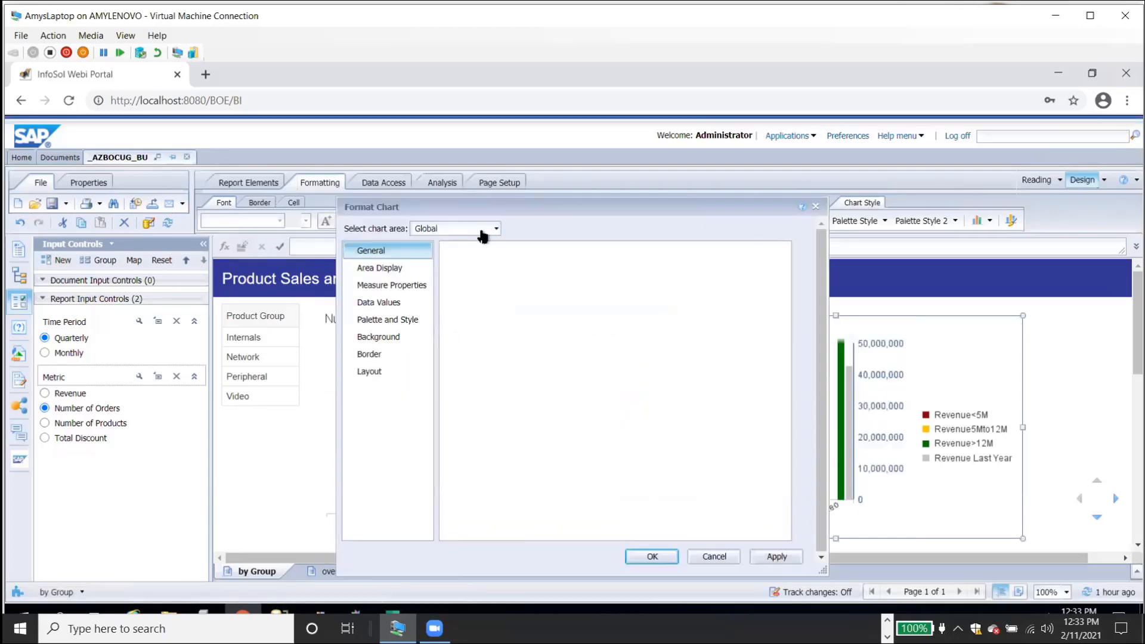
{"action": "left_click", "coordinate": [495, 229]}
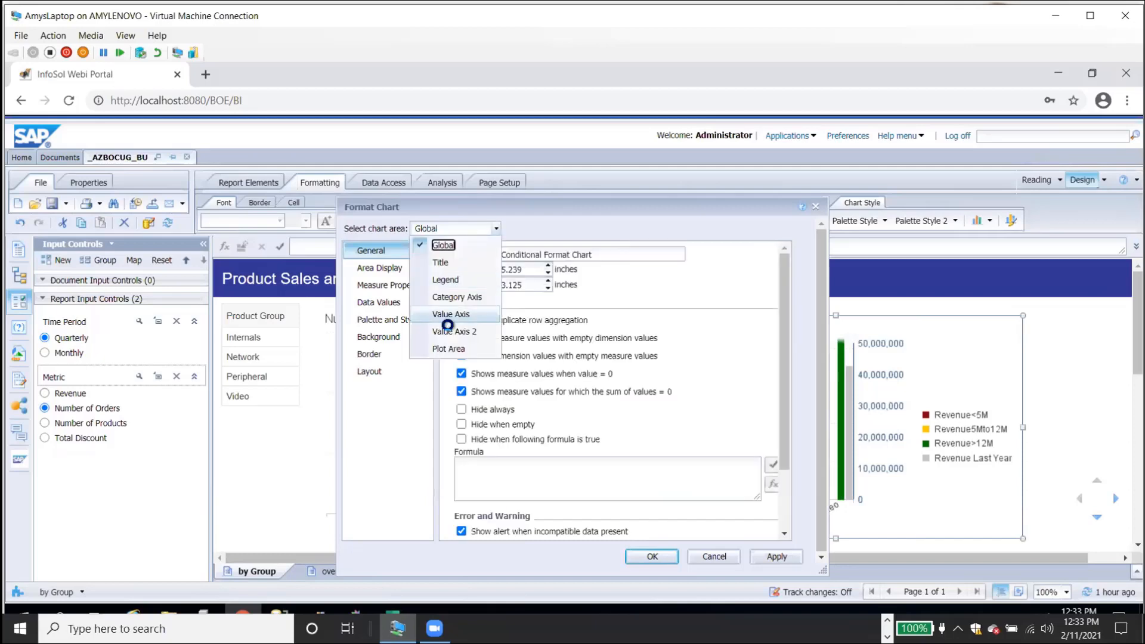
{"action": "left_click", "coordinate": [452, 331]}
{"action": "left_click", "coordinate": [630, 428]}
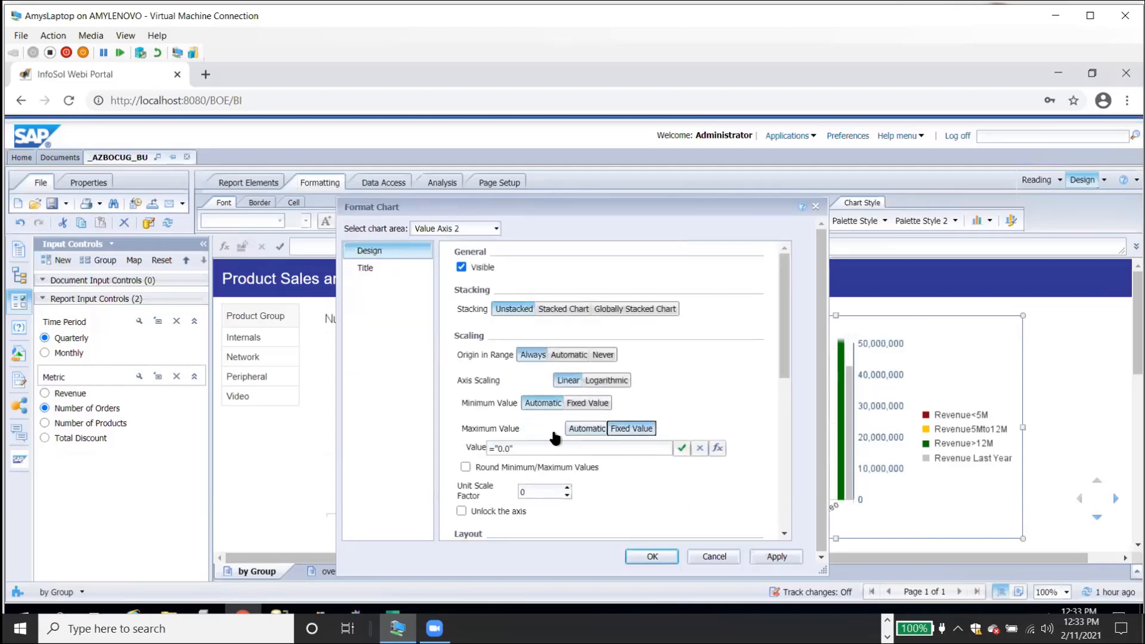
{"action": "left_click_drag", "start_coordinate": [533, 447], "coordinate": [471, 449]}
{"action": "key", "text": "ctrl+v"}
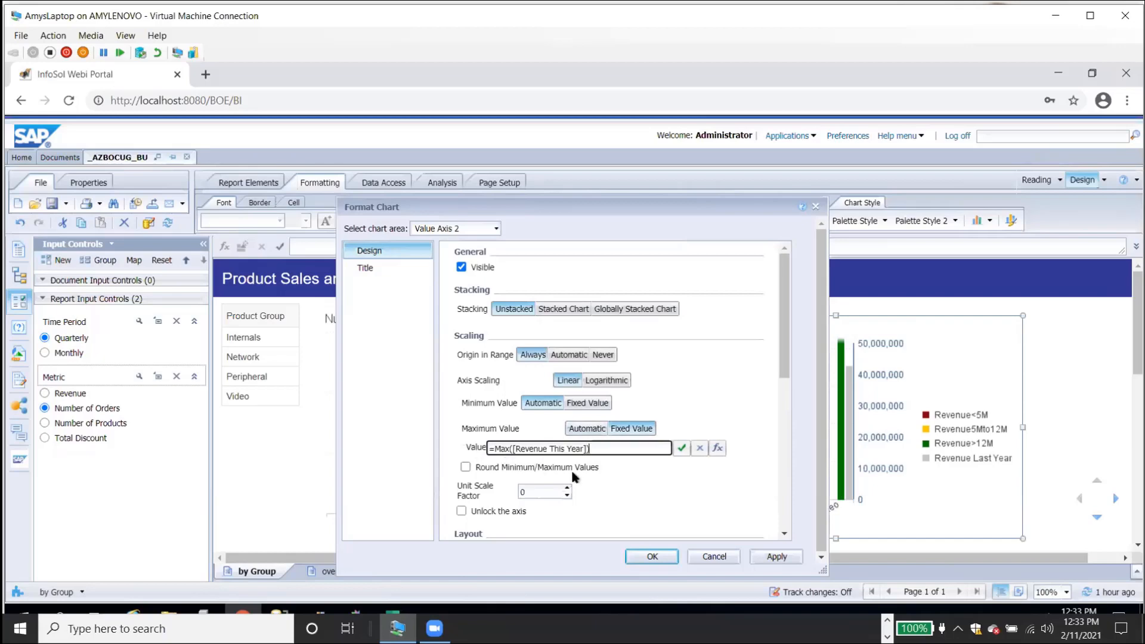
{"action": "left_click", "coordinate": [682, 453]}
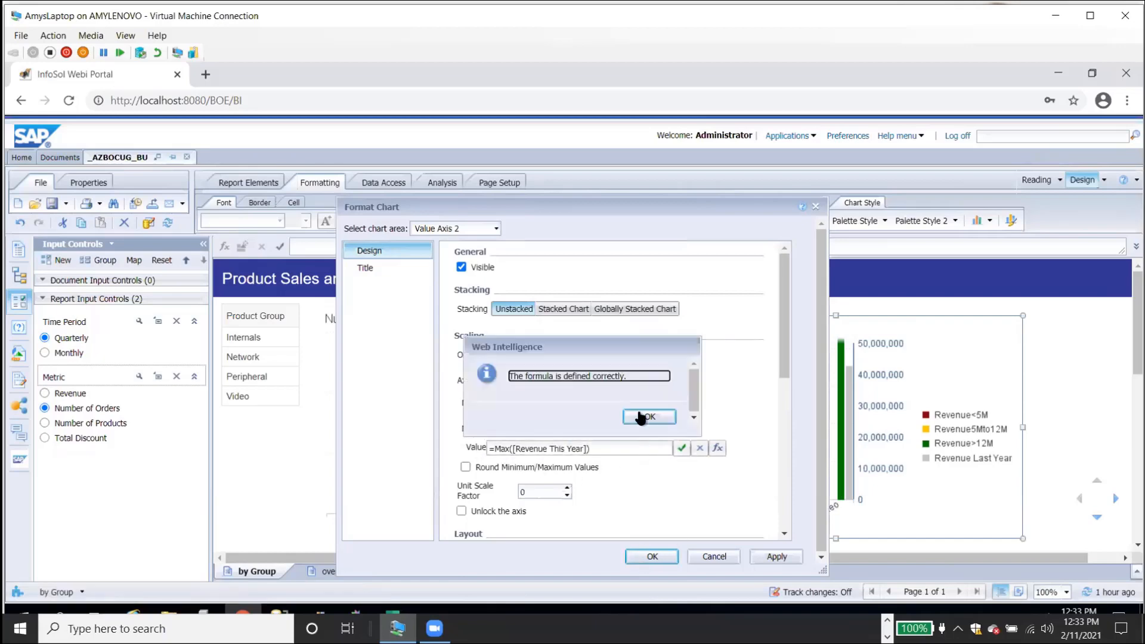
{"action": "left_click", "coordinate": [649, 416]}
{"action": "left_click", "coordinate": [651, 556]}
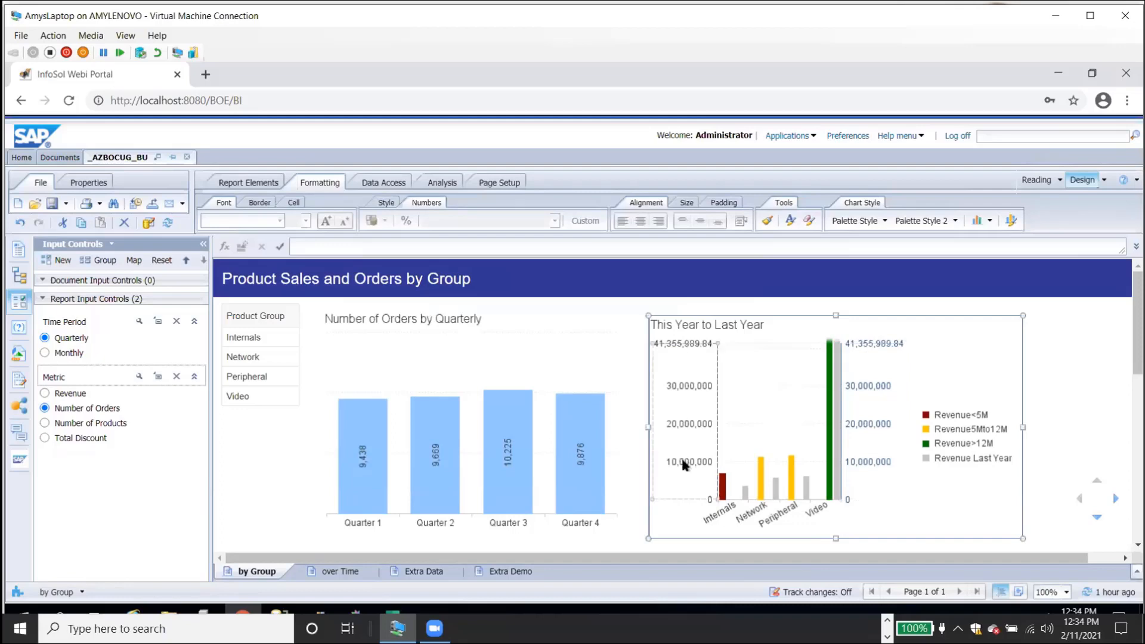
{"action": "right_click", "coordinate": [790, 312]}
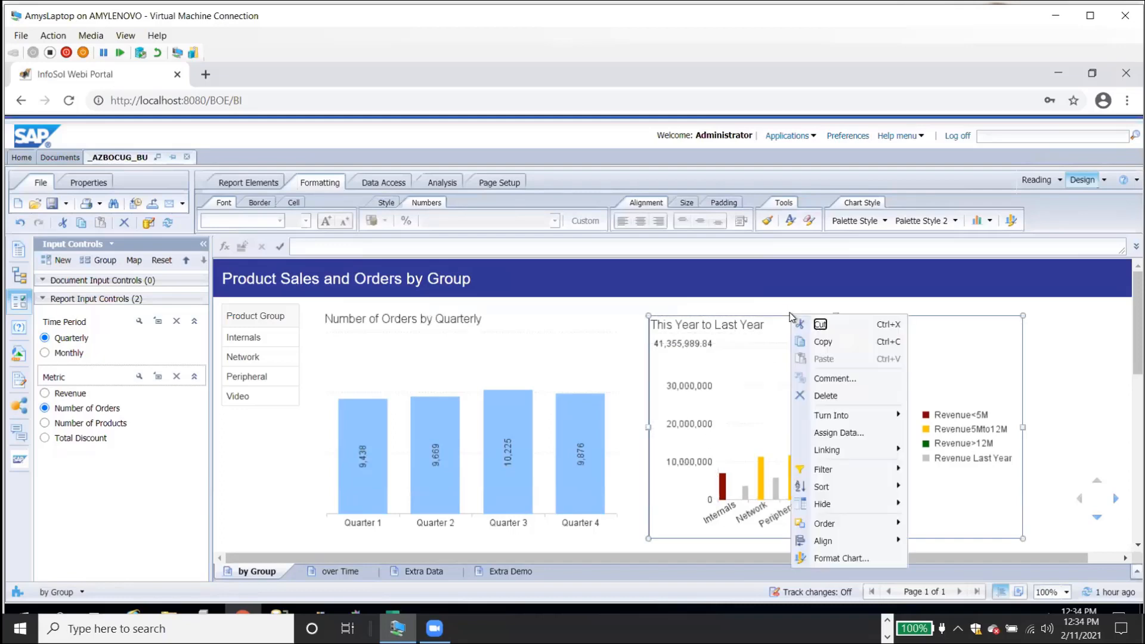
{"action": "left_click", "coordinate": [840, 557]}
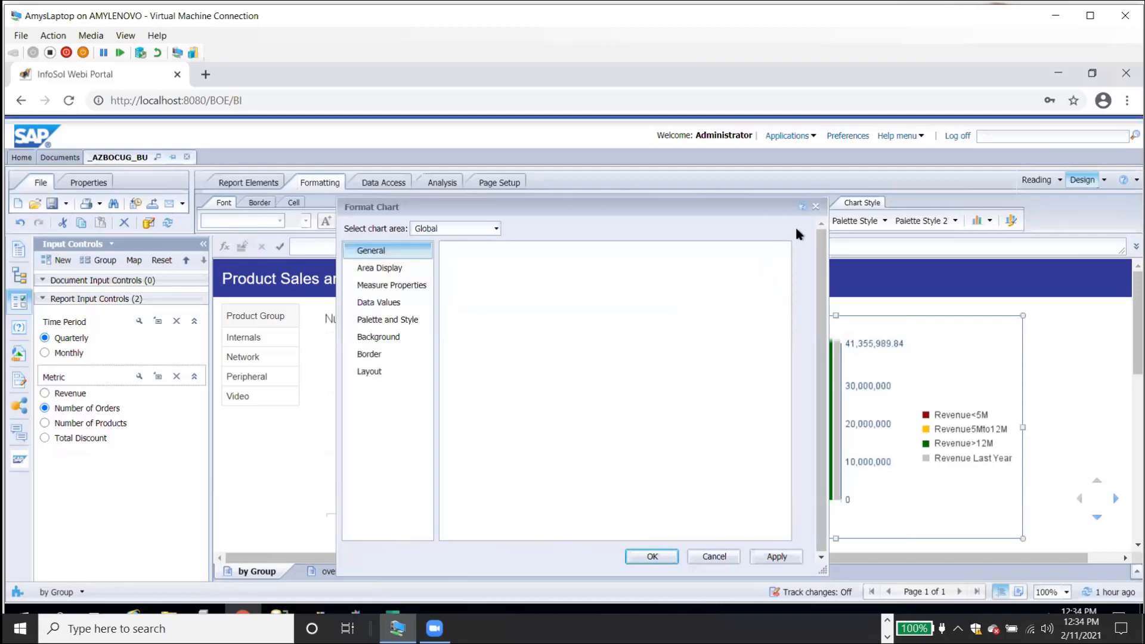
{"action": "left_click", "coordinate": [724, 556]}
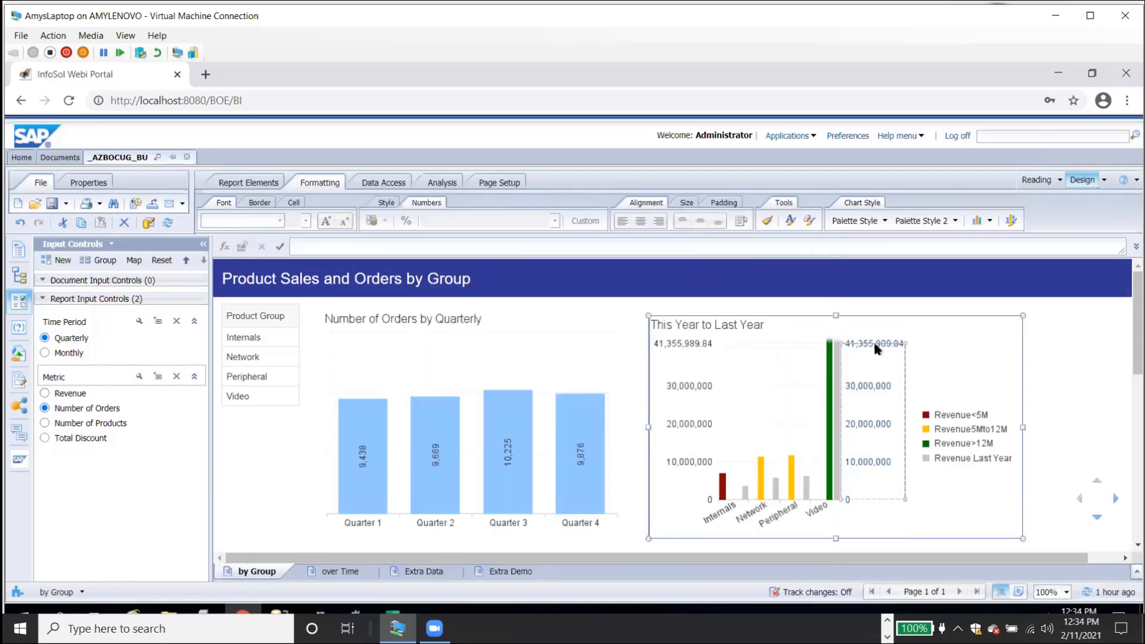
Make Value Axis 2 of the This Year to Last Year chart not visible and apply the formatting.
{"action": "right_click", "coordinate": [874, 347]}
{"action": "left_click", "coordinate": [895, 447]}
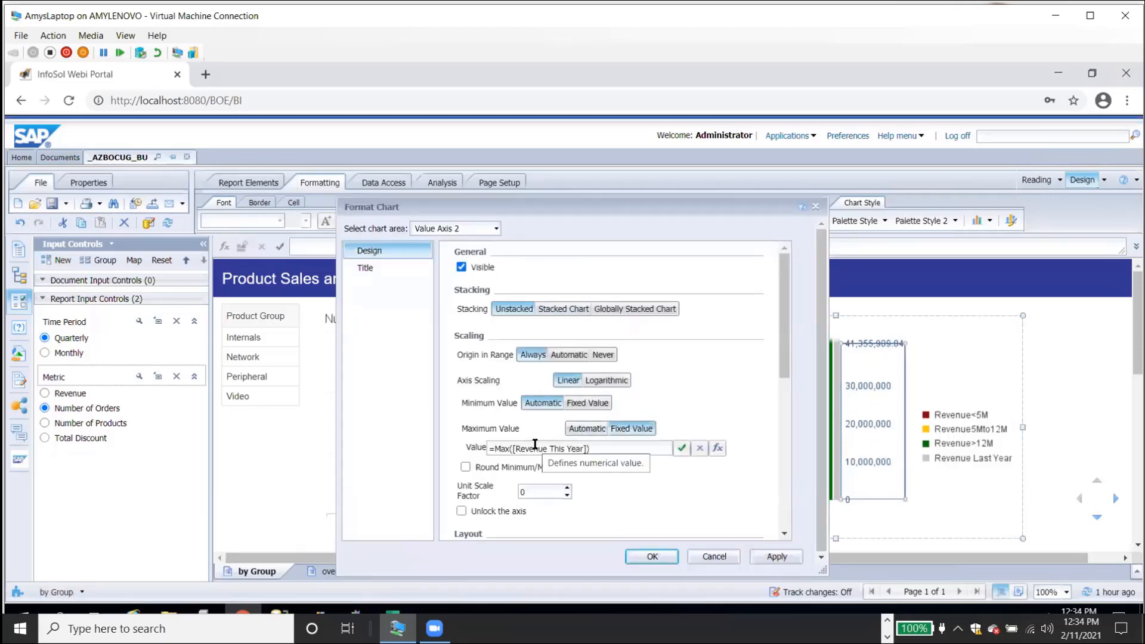
{"action": "left_click", "coordinate": [461, 267]}
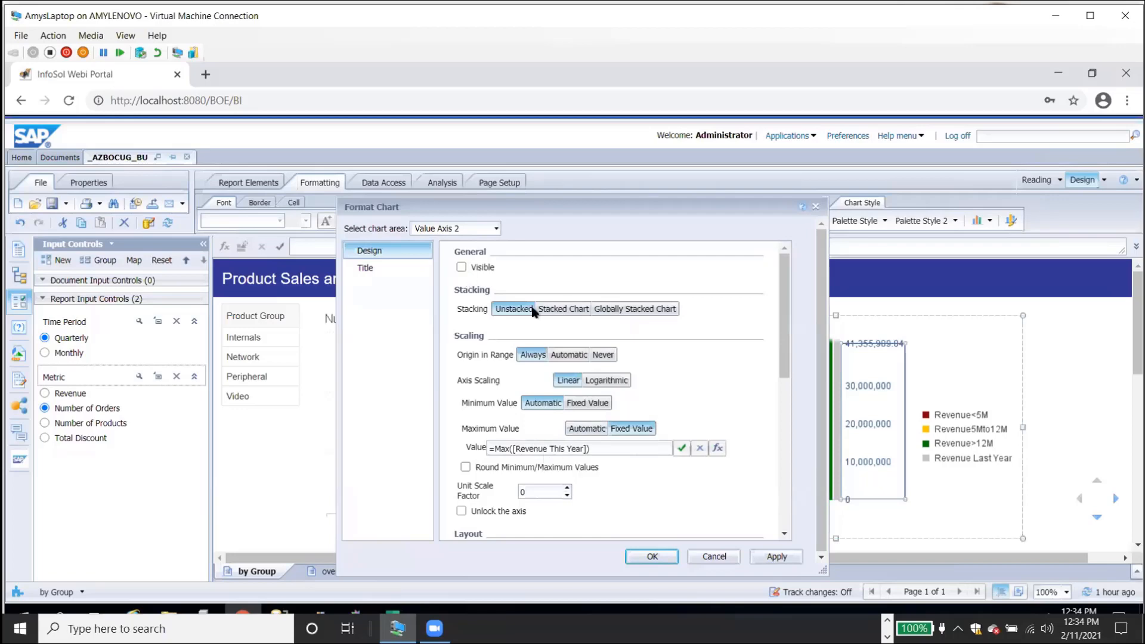
{"action": "left_click", "coordinate": [647, 556]}
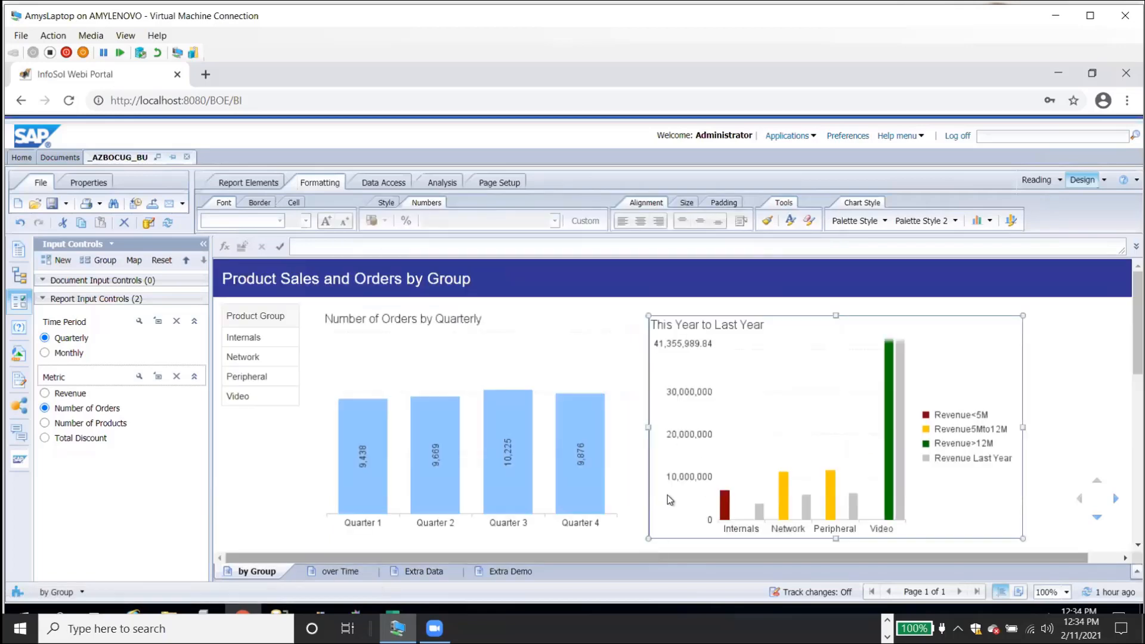
Set the stacking of the This Year to Last Year chart's first value axis to Globally Stacked Chart and apply it.
{"action": "mouse_move", "coordinate": [726, 518]}
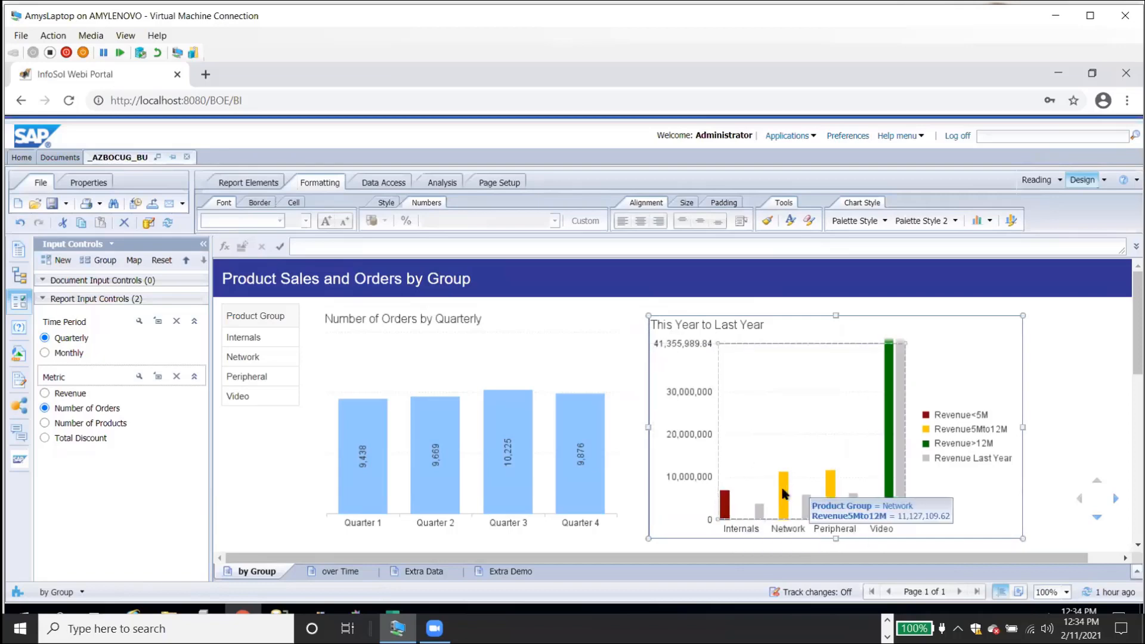
{"action": "right_click", "coordinate": [815, 311]}
{"action": "left_click", "coordinate": [868, 553]}
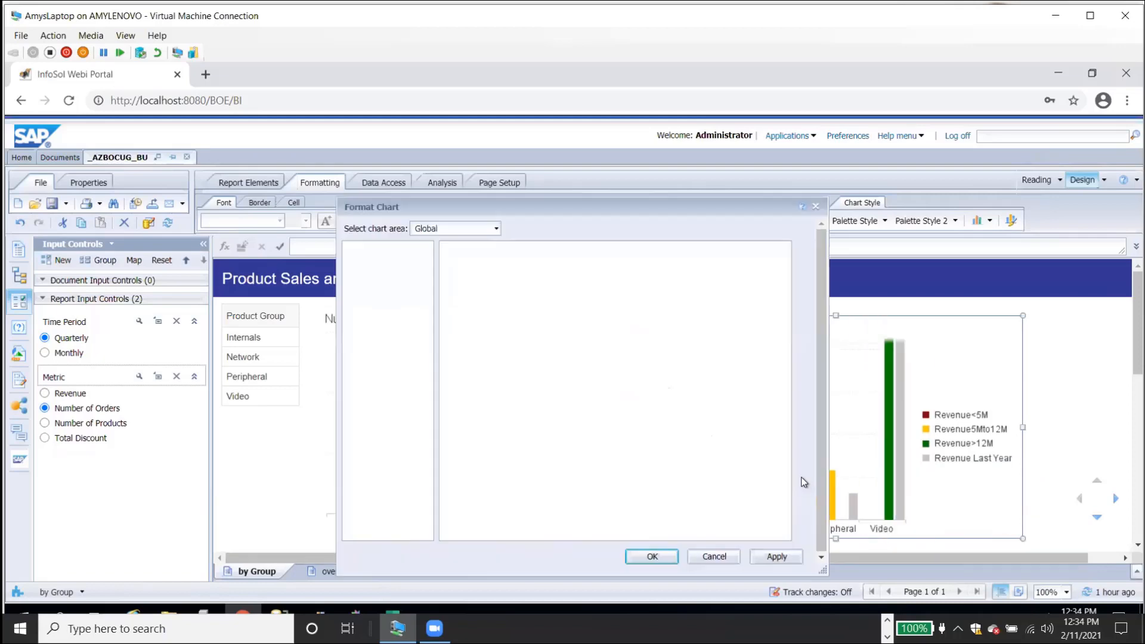
{"action": "left_click", "coordinate": [495, 227]}
{"action": "left_click", "coordinate": [448, 314]}
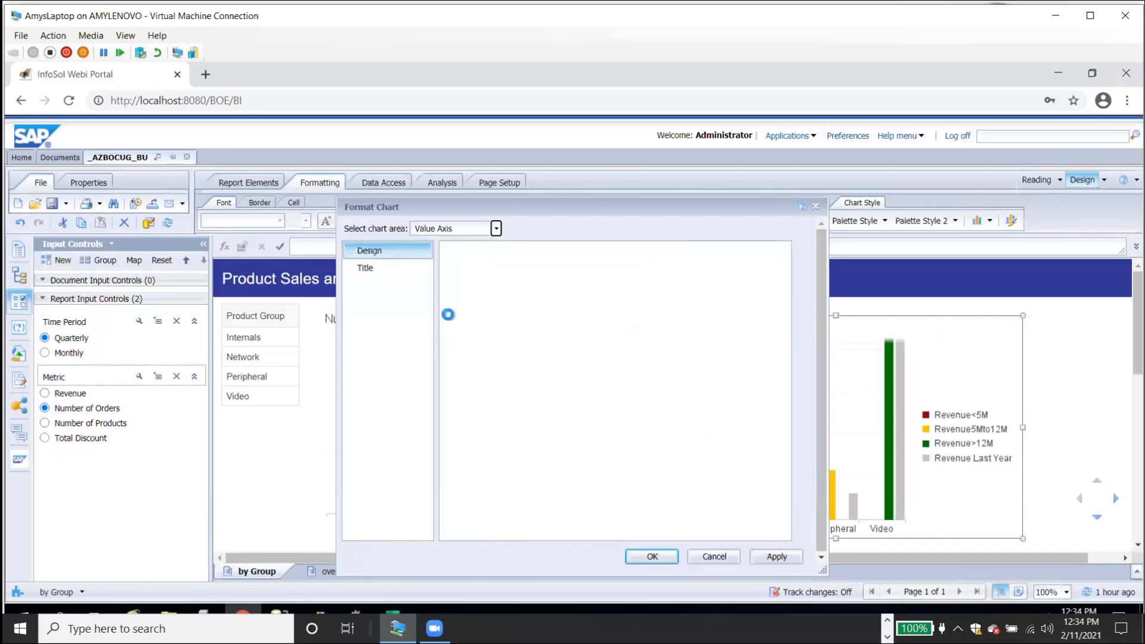
{"action": "left_click", "coordinate": [616, 308]}
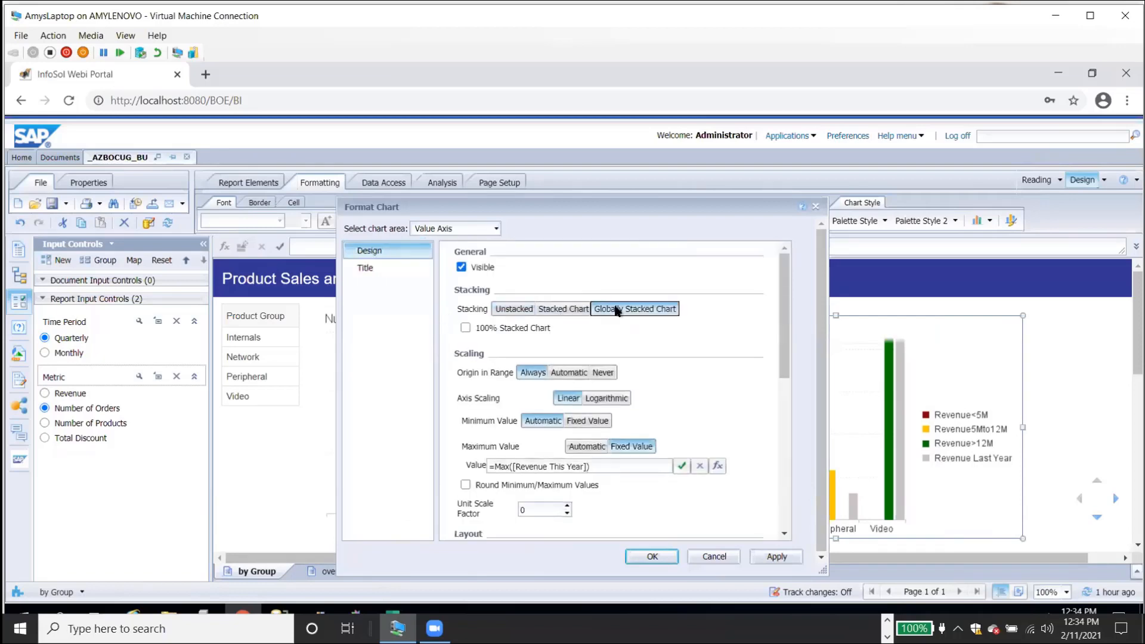
{"action": "left_click", "coordinate": [777, 557]}
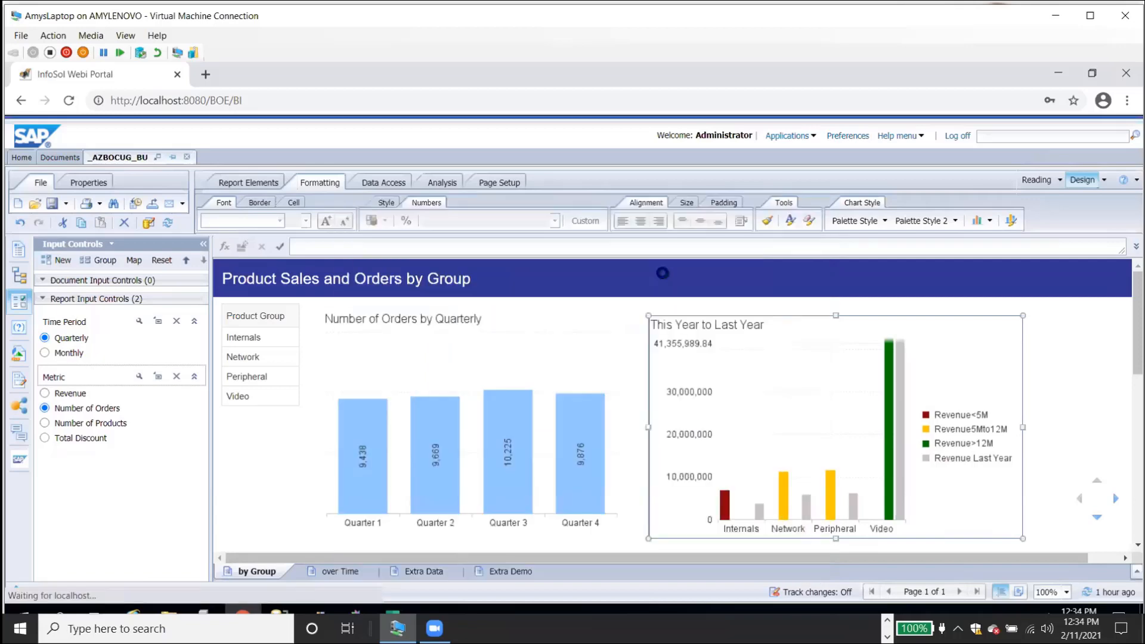
Uncover the chart by moving the formatting dialog aside, then set the value axis Unit Scale Factor to 6 and confirm.
{"action": "left_click_drag", "start_coordinate": [648, 205], "coordinate": [468, 186]}
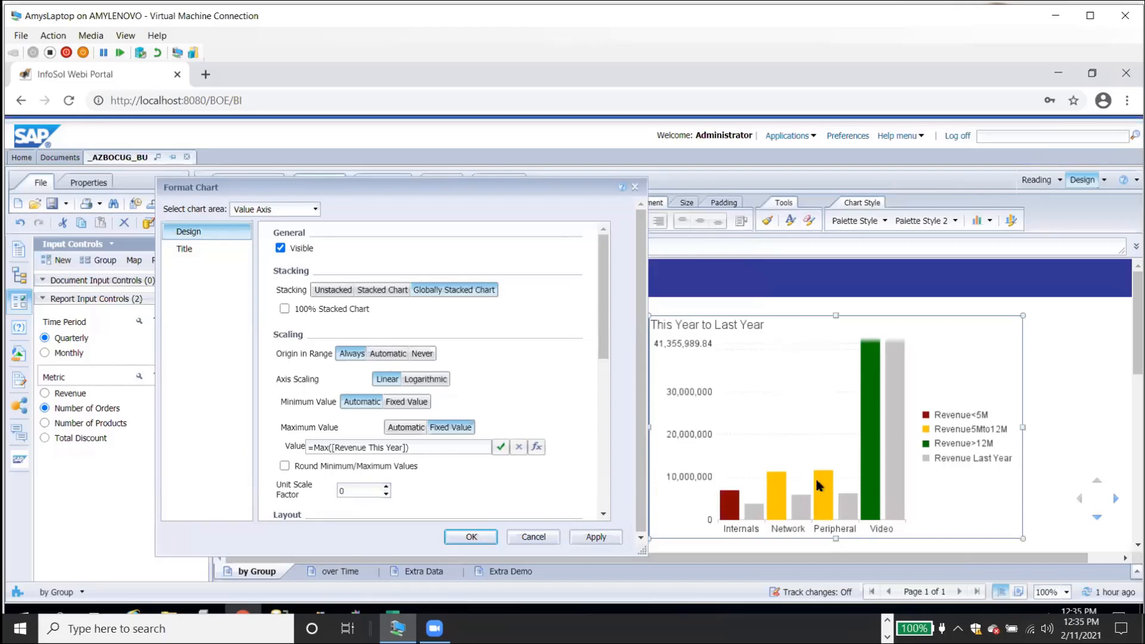
{"action": "double_click", "coordinate": [386, 495]}
{"action": "left_click", "coordinate": [386, 486]}
{"action": "left_click", "coordinate": [386, 486]}
{"action": "left_click", "coordinate": [386, 486]}
{"action": "left_click", "coordinate": [387, 486]}
{"action": "left_click", "coordinate": [481, 536]}
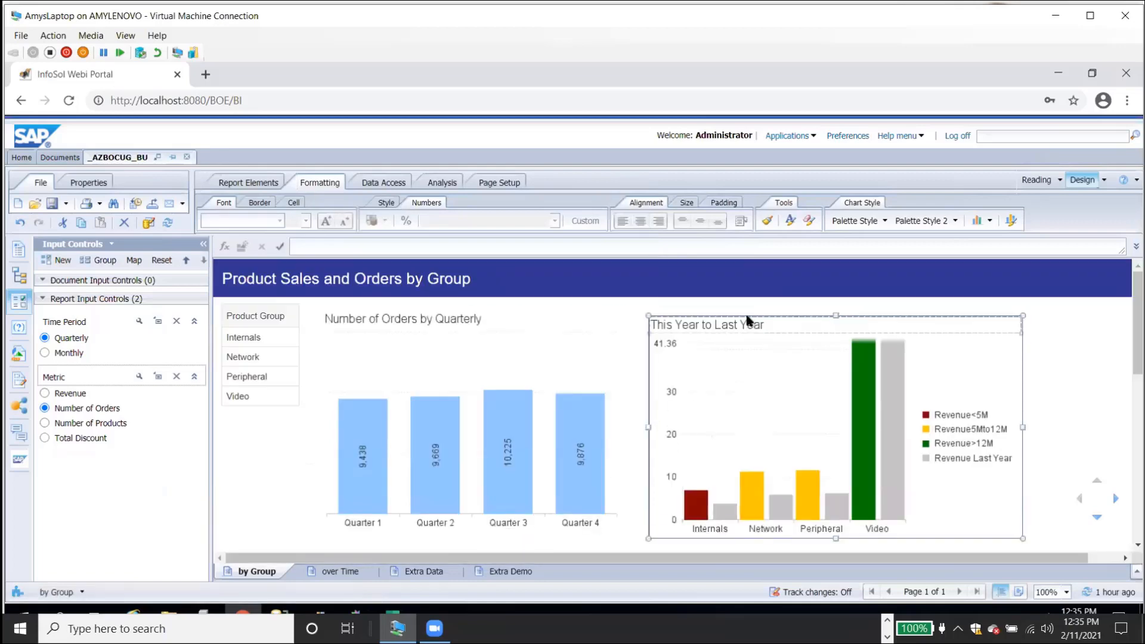
Give the first value axis of the This Year to Last Year chart the custom number format $1,235 M and deselect the chart.
{"action": "right_click", "coordinate": [747, 317]}
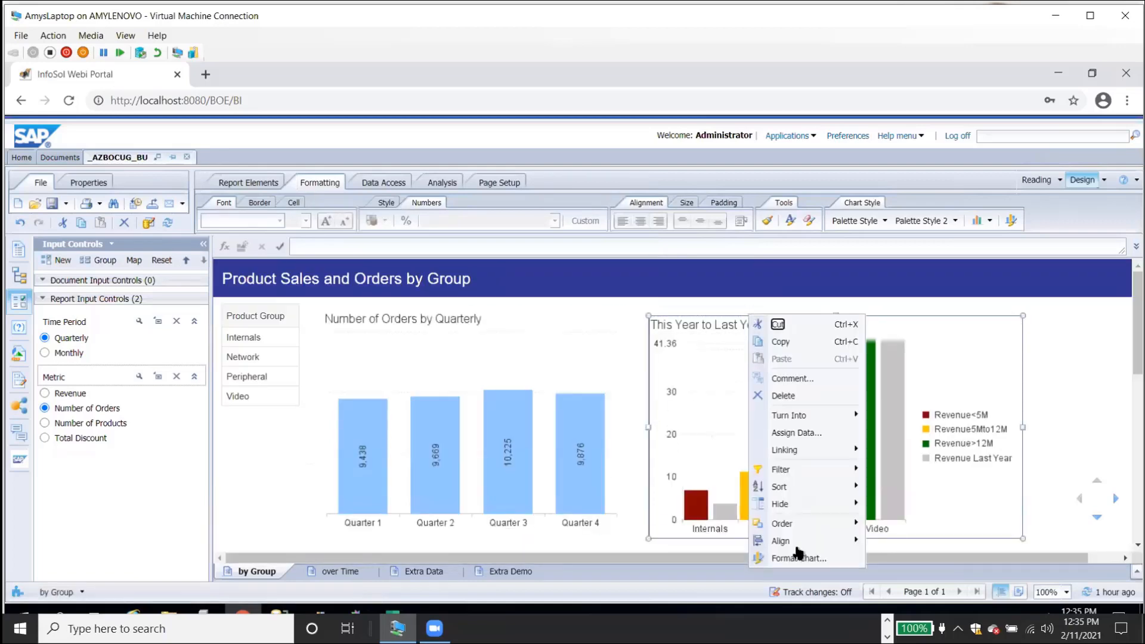
{"action": "left_click", "coordinate": [799, 557]}
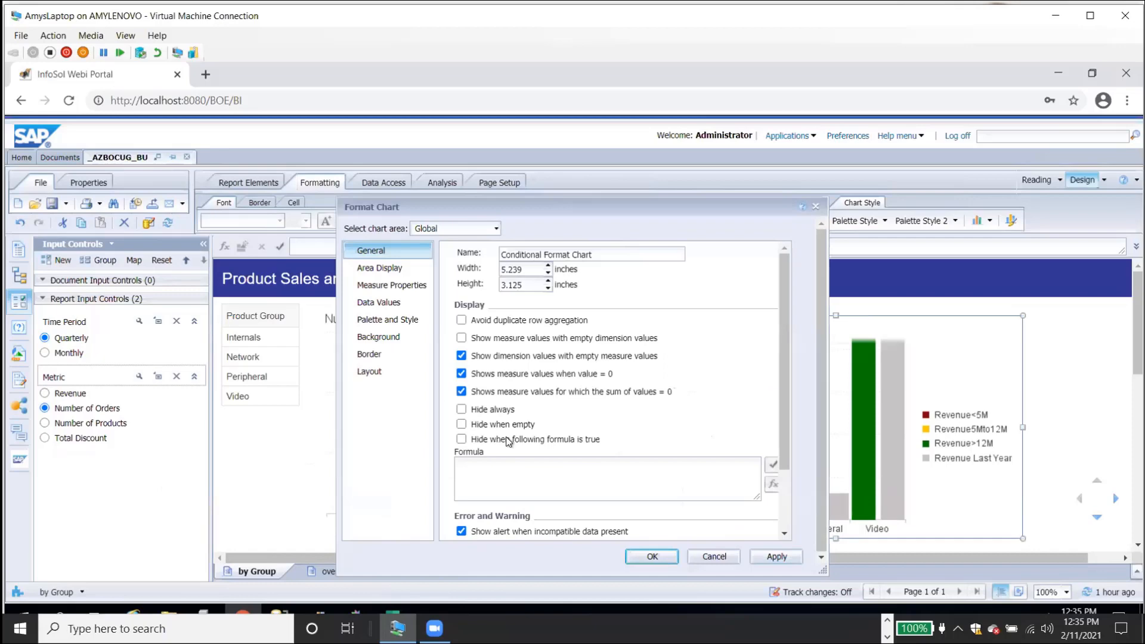
{"action": "left_click", "coordinate": [482, 230]}
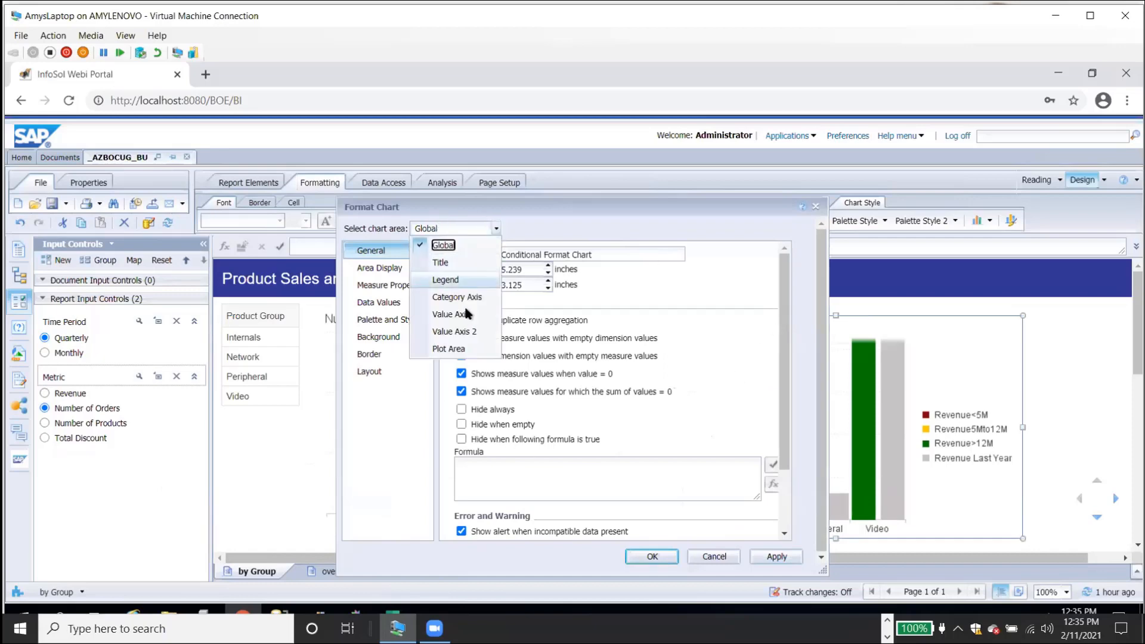
{"action": "left_click", "coordinate": [466, 317]}
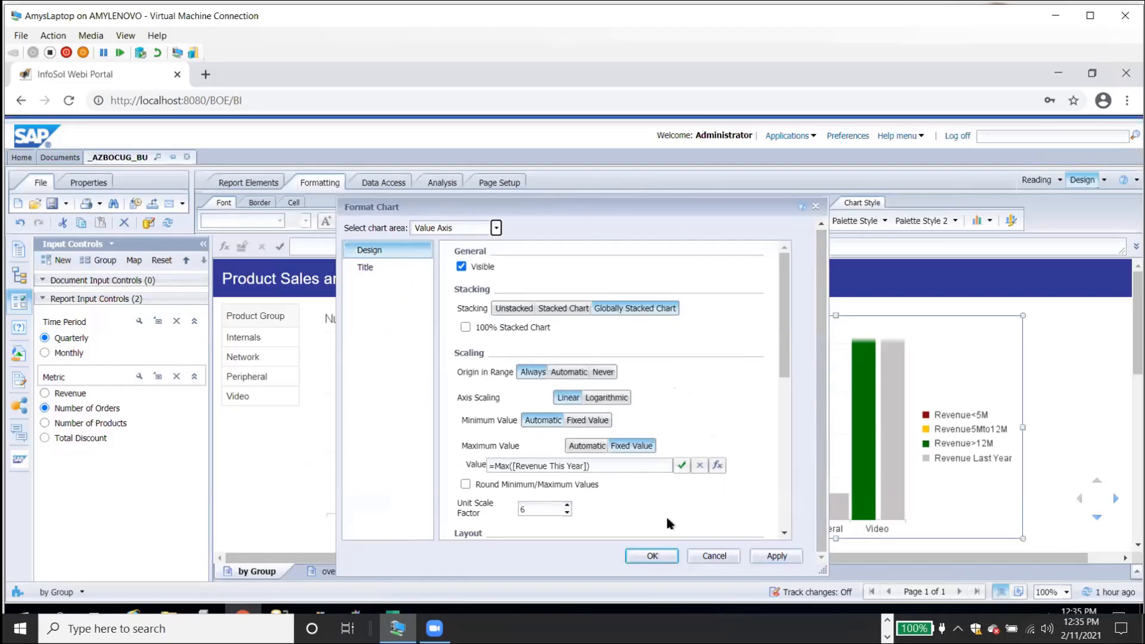
{"action": "scroll", "coordinate": [772, 368], "scroll_direction": "down", "scroll_amount": 10}
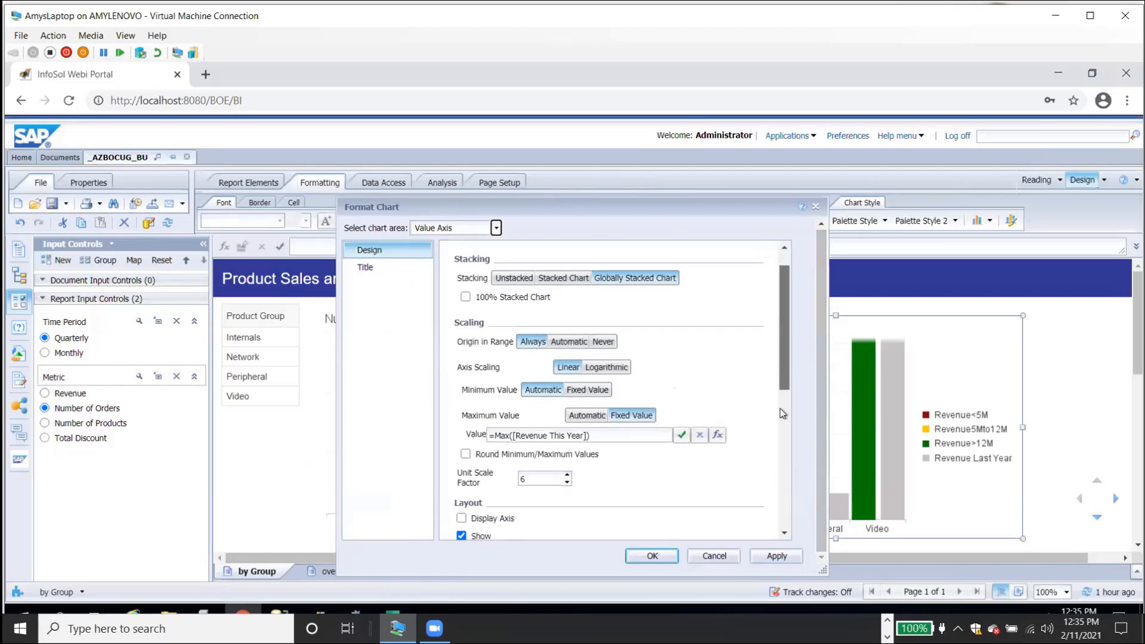
{"action": "left_click", "coordinate": [656, 529]}
{"action": "left_click", "coordinate": [387, 355]}
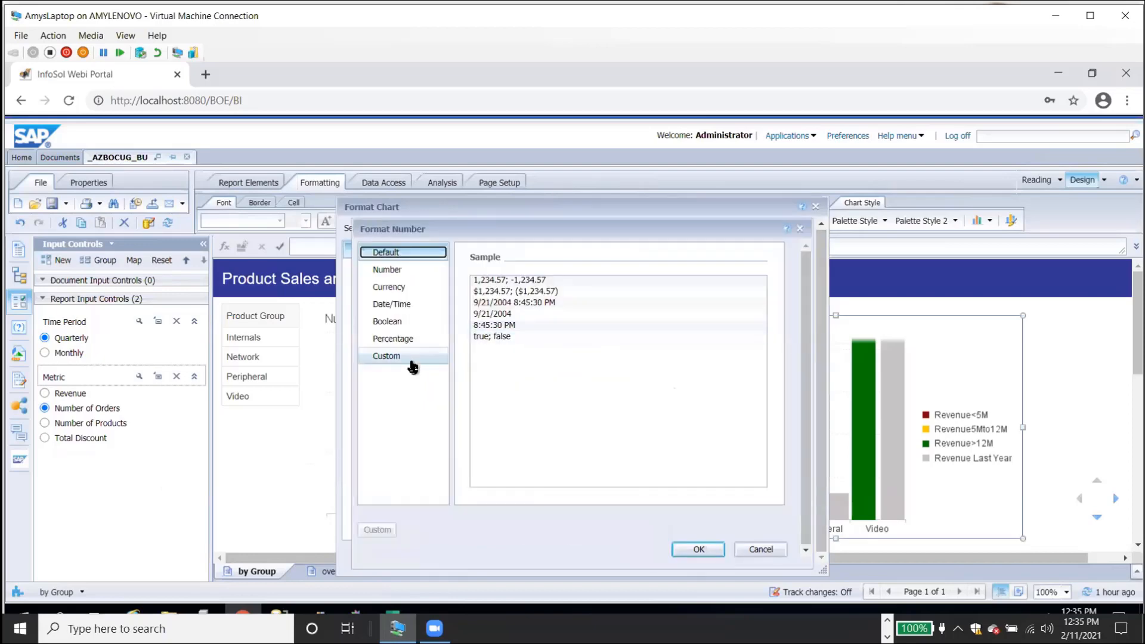
{"action": "left_click", "coordinate": [540, 280]}
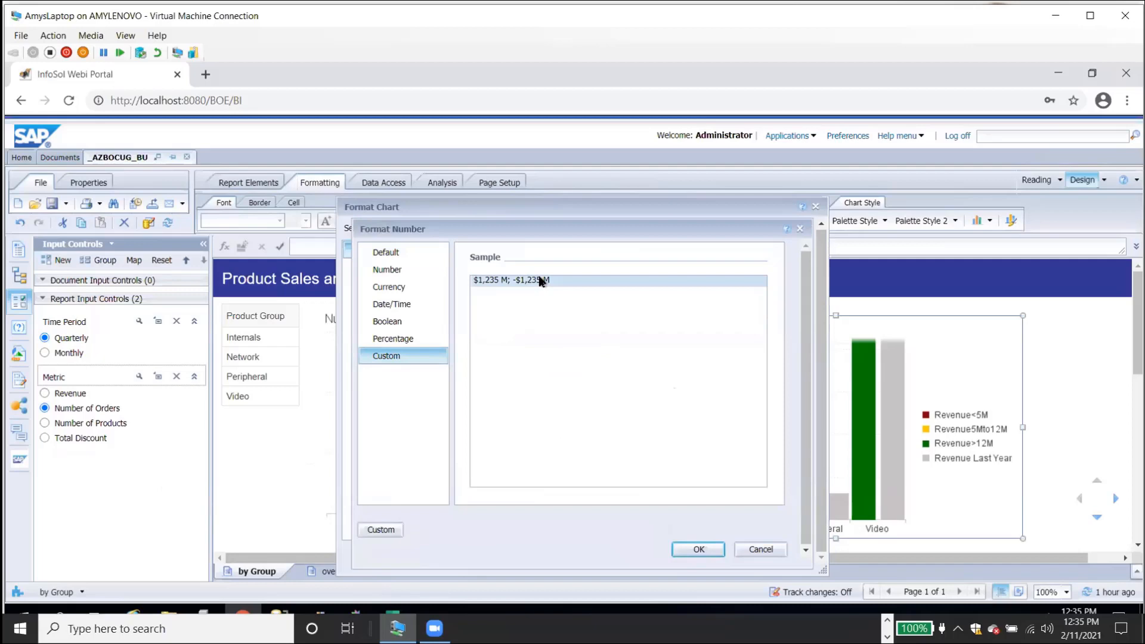
{"action": "left_click", "coordinate": [695, 549]}
{"action": "left_click", "coordinate": [654, 556]}
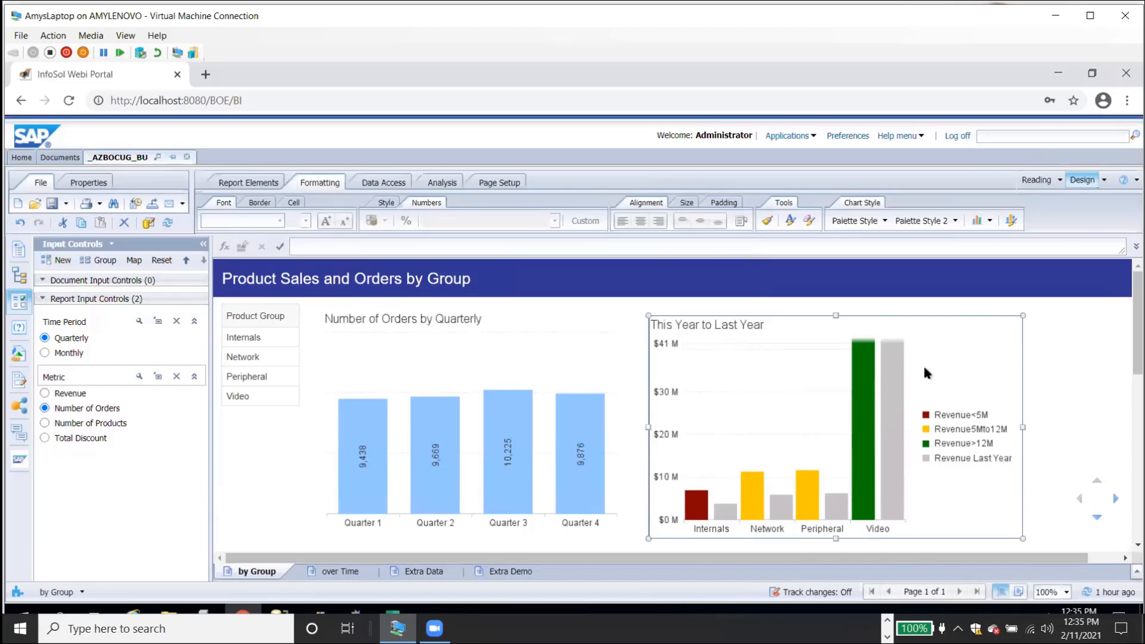
{"action": "mouse_move", "coordinate": [880, 356]}
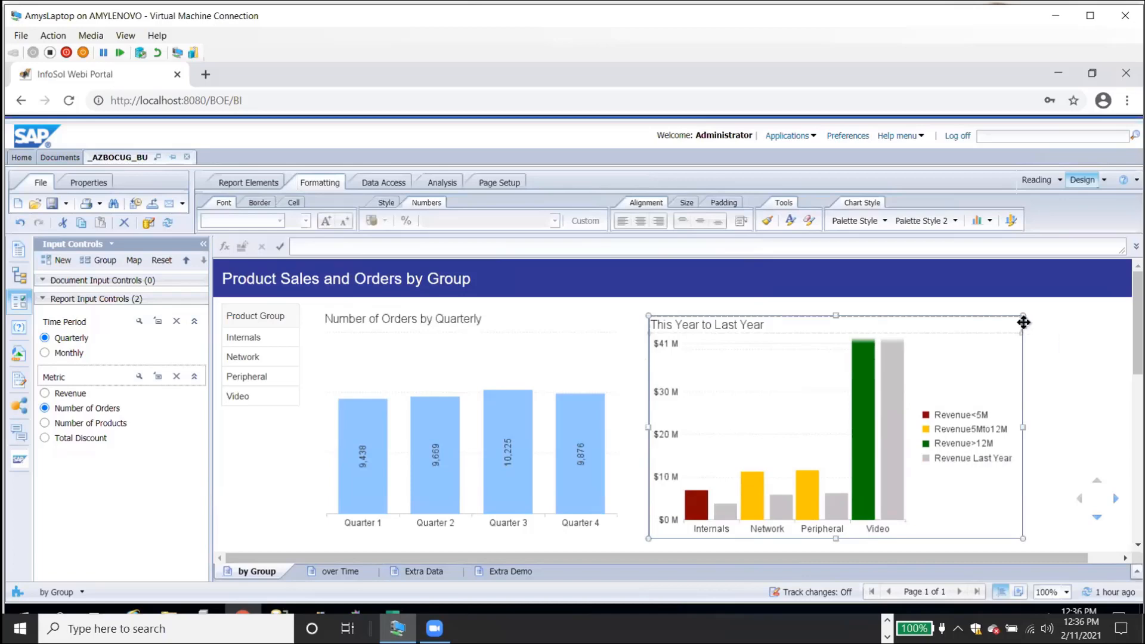
{"action": "left_click", "coordinate": [1049, 324]}
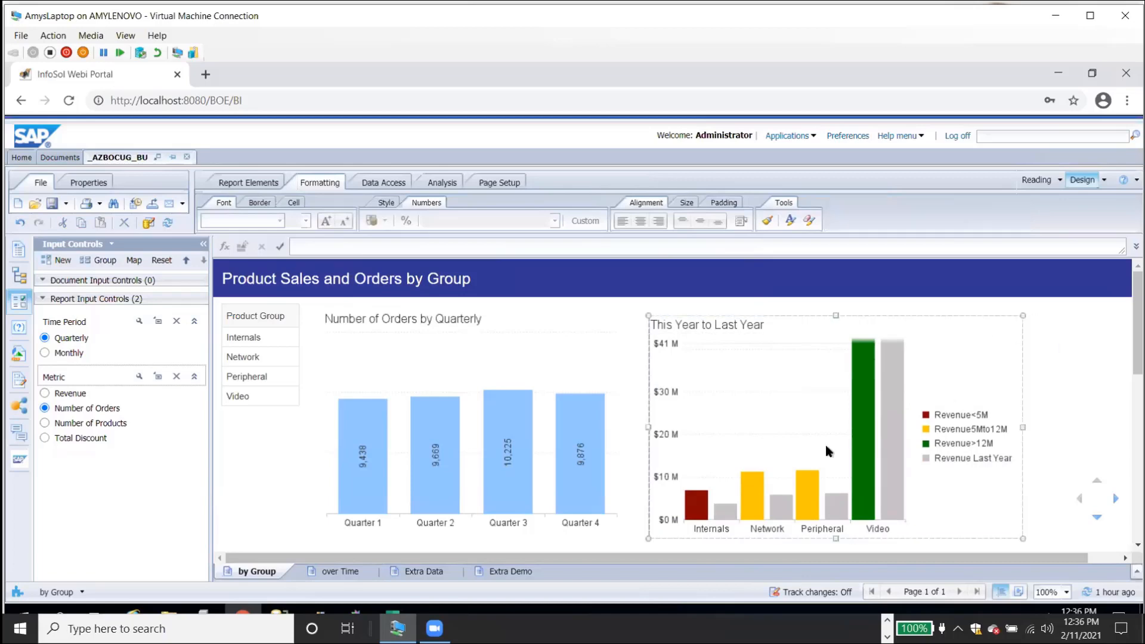
Open the over Time report and examine the thermometer image and the plot area of the Revenue by Order Year chart.
{"action": "left_click", "coordinate": [332, 572]}
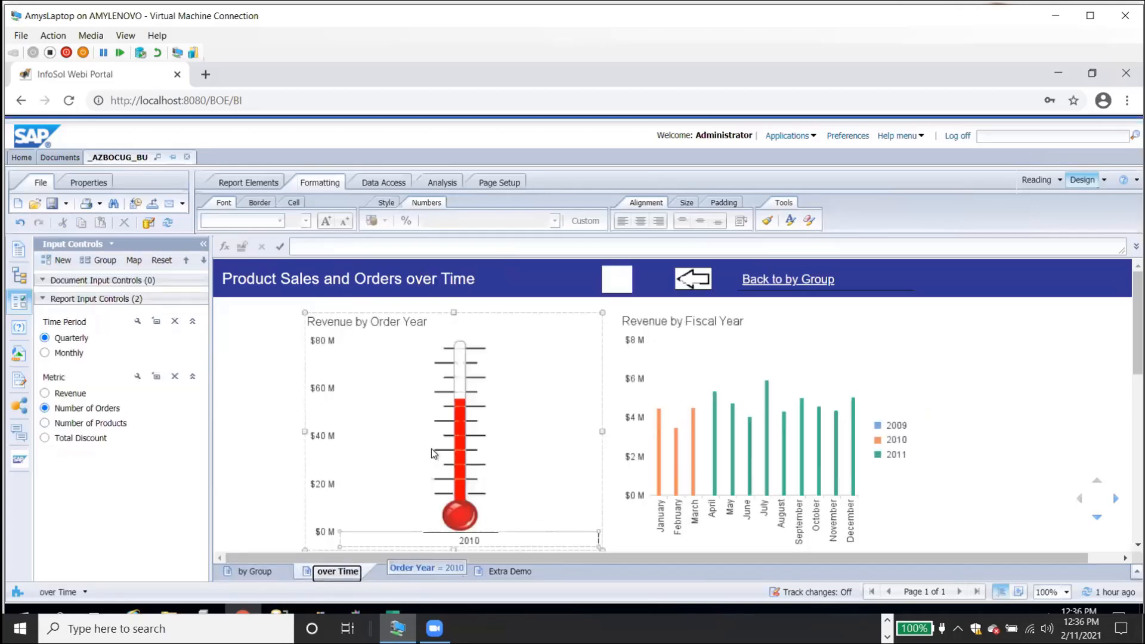
{"action": "left_click", "coordinate": [524, 351]}
{"action": "left_click", "coordinate": [517, 310]}
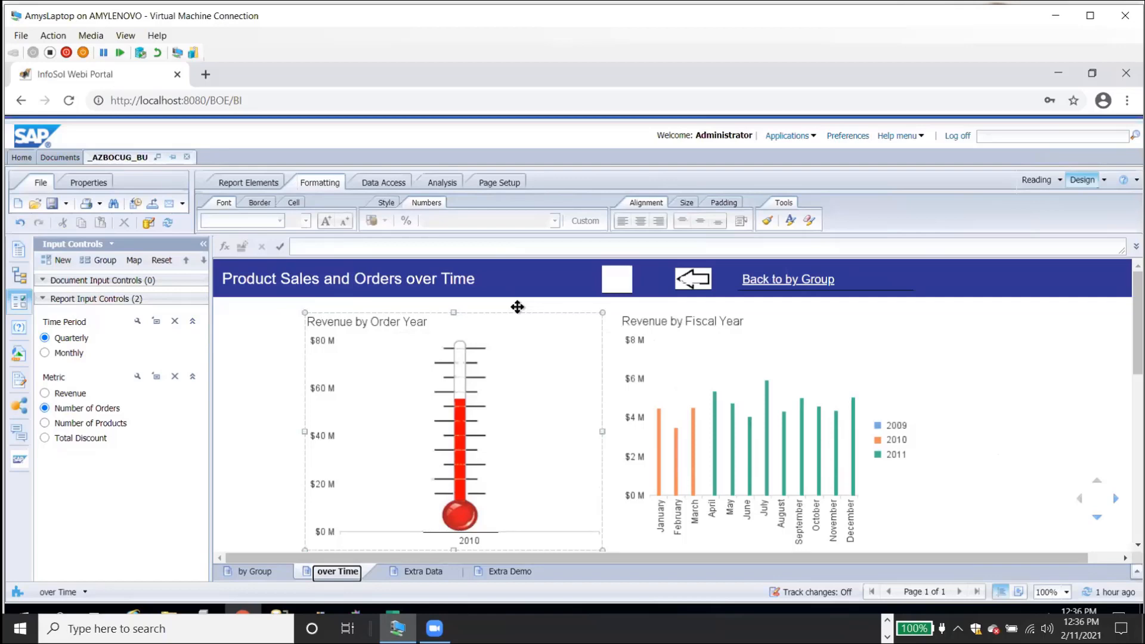
{"action": "left_click", "coordinate": [488, 384]}
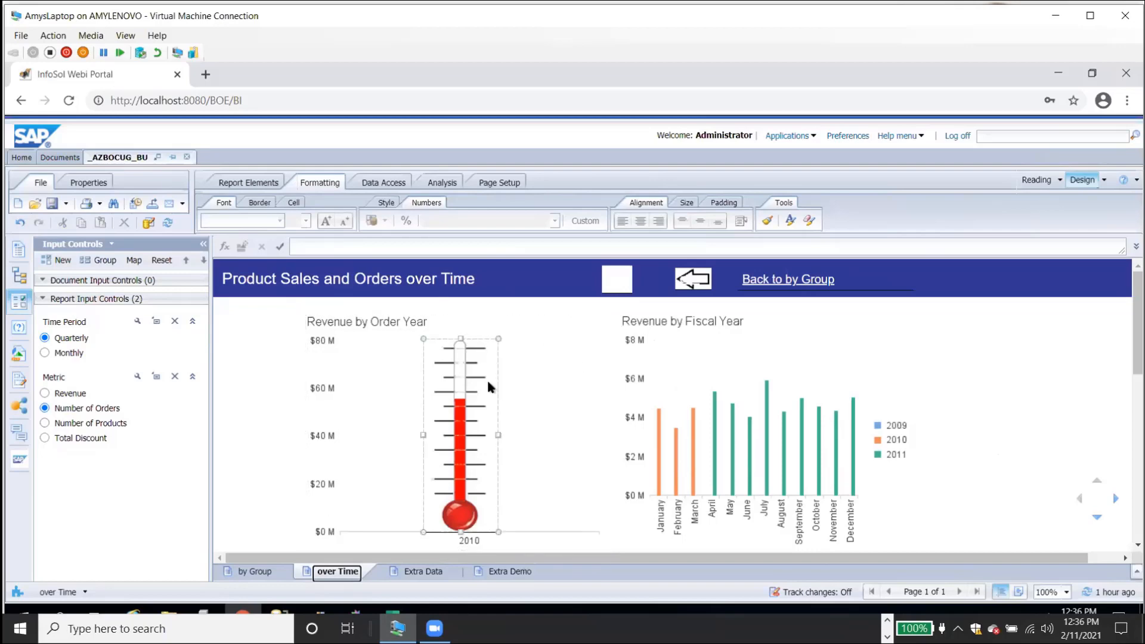
{"action": "left_click", "coordinate": [516, 391]}
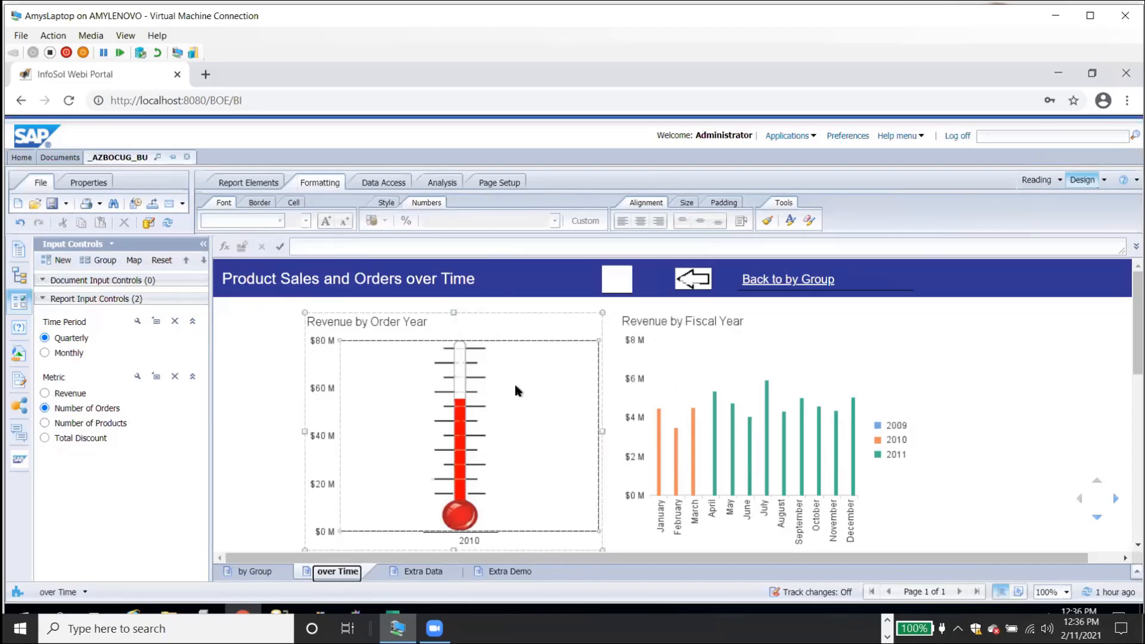
{"action": "left_click", "coordinate": [458, 388]}
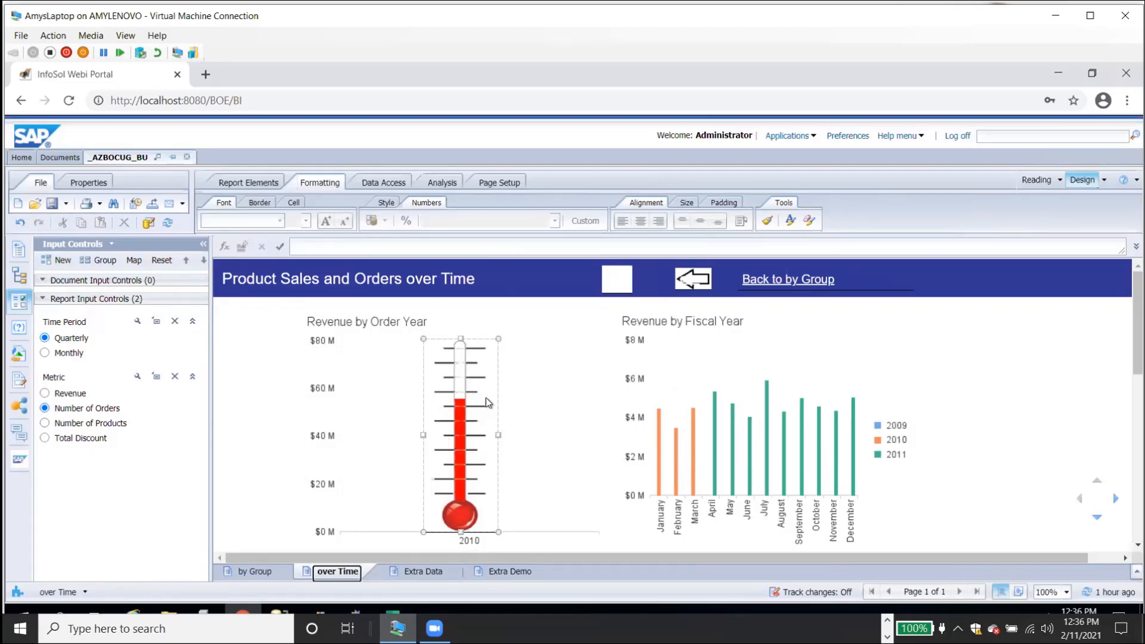
{"action": "left_click", "coordinate": [306, 409]}
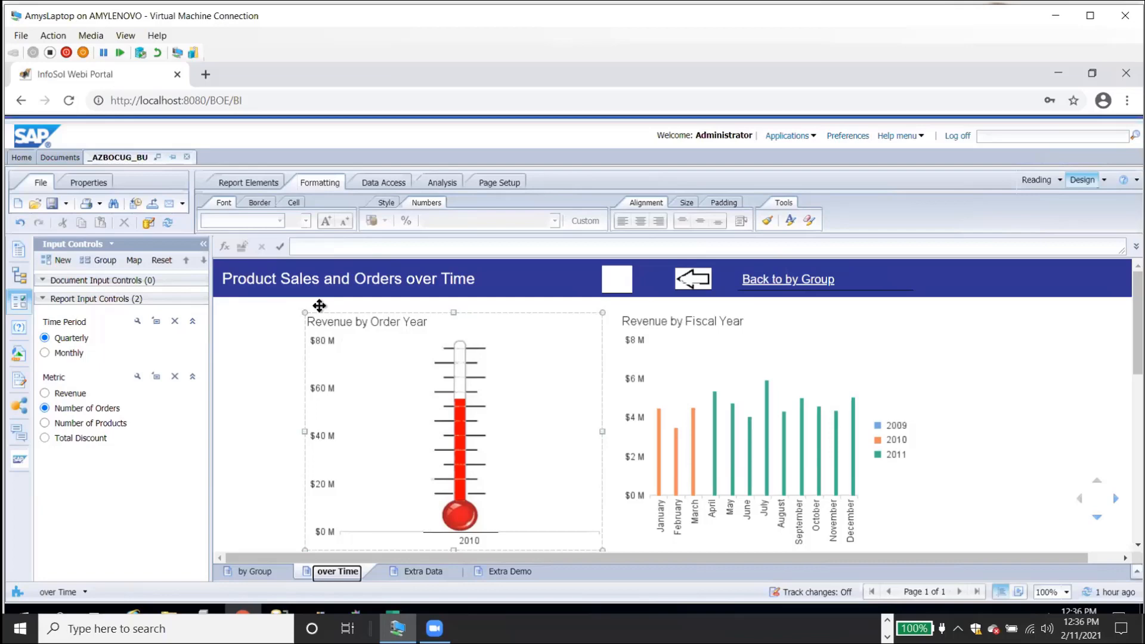
{"action": "left_click", "coordinate": [262, 323]}
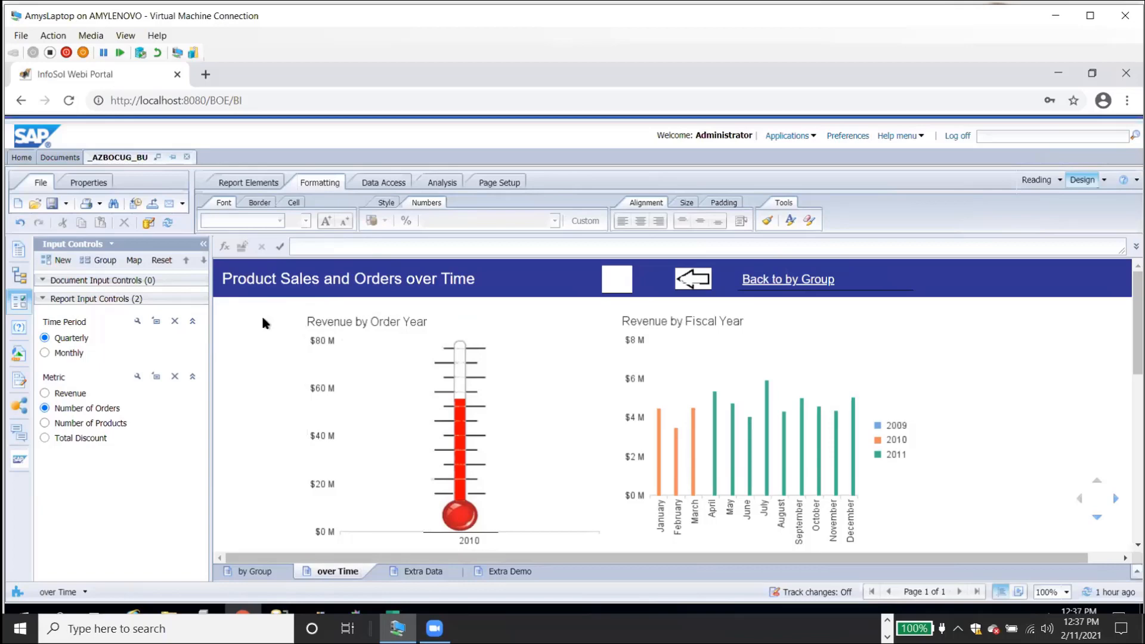
{"action": "left_click", "coordinate": [456, 372]}
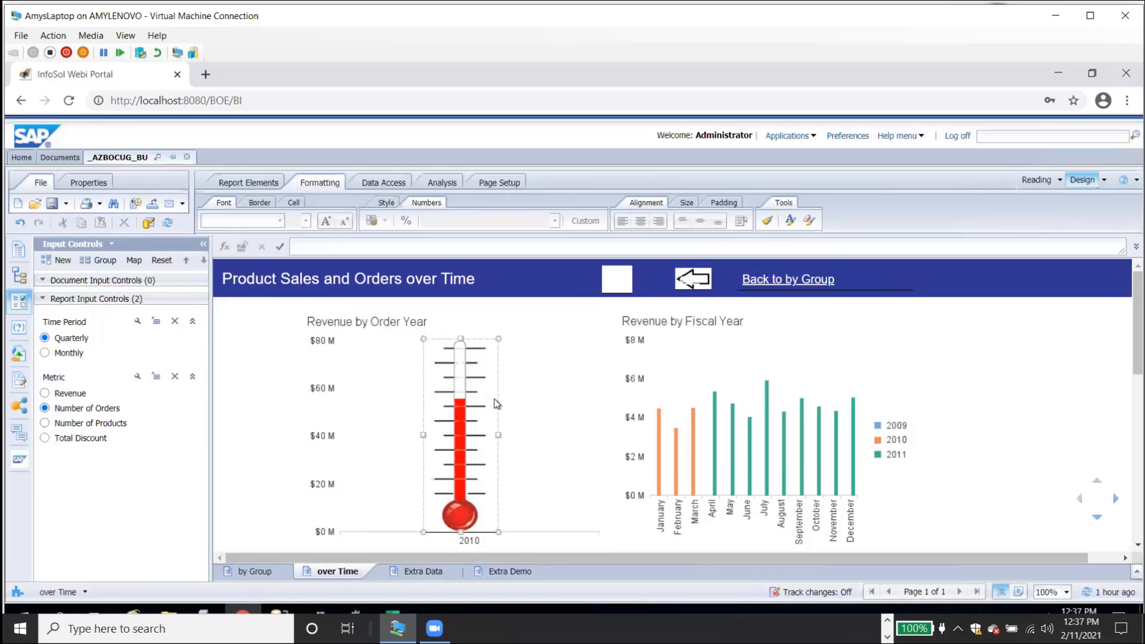
{"action": "left_click", "coordinate": [523, 415]}
{"action": "left_click", "coordinate": [450, 540]}
{"action": "left_click", "coordinate": [449, 537]}
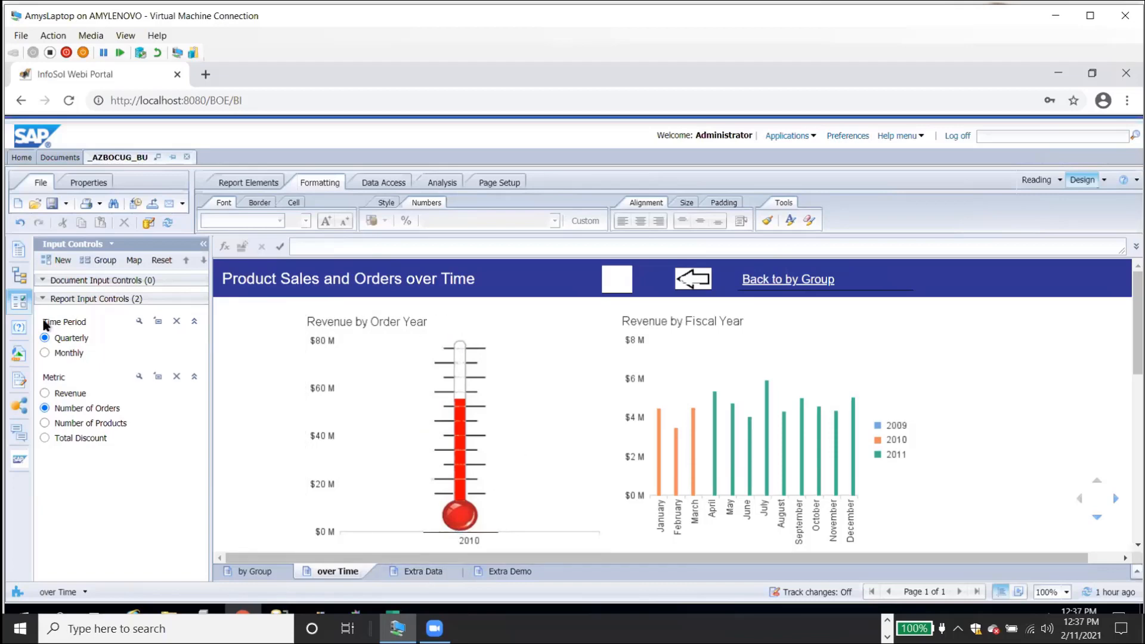
Show the document's available objects and select the Order Date Time Dimension under Order Date.
{"action": "left_click", "coordinate": [23, 356]}
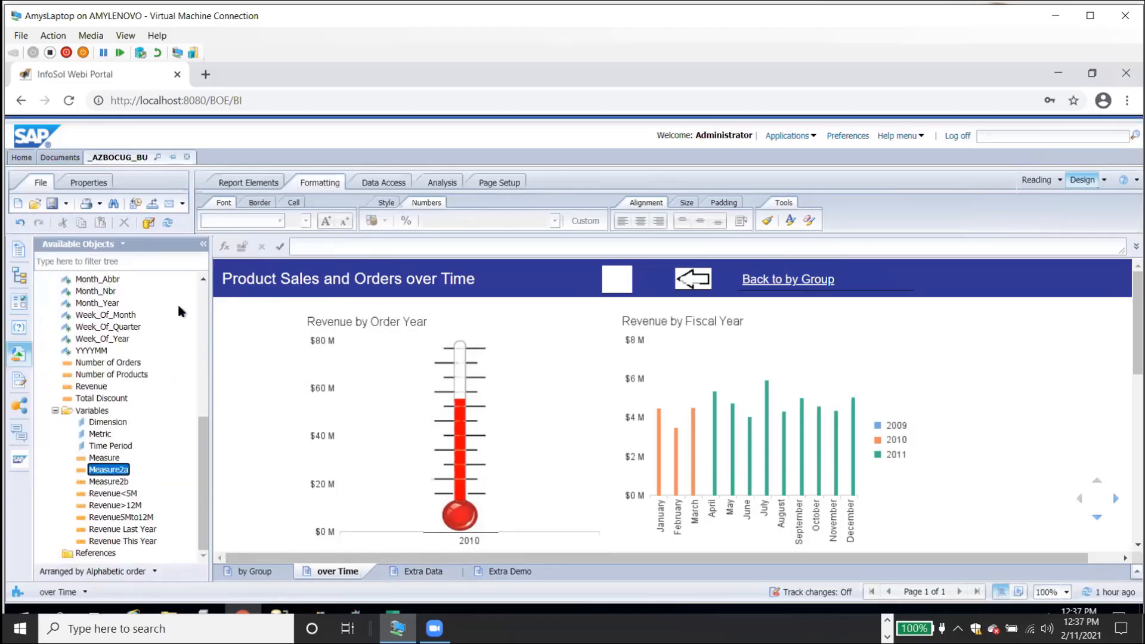
{"action": "left_click_drag", "start_coordinate": [205, 434], "coordinate": [222, 273]}
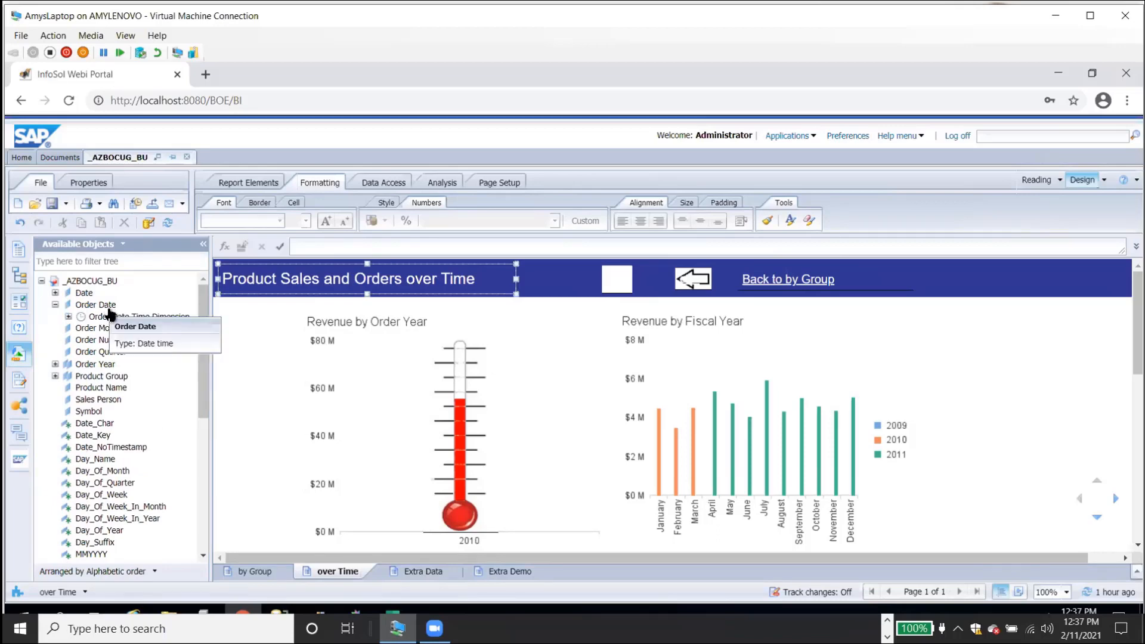
{"action": "left_click", "coordinate": [111, 319]}
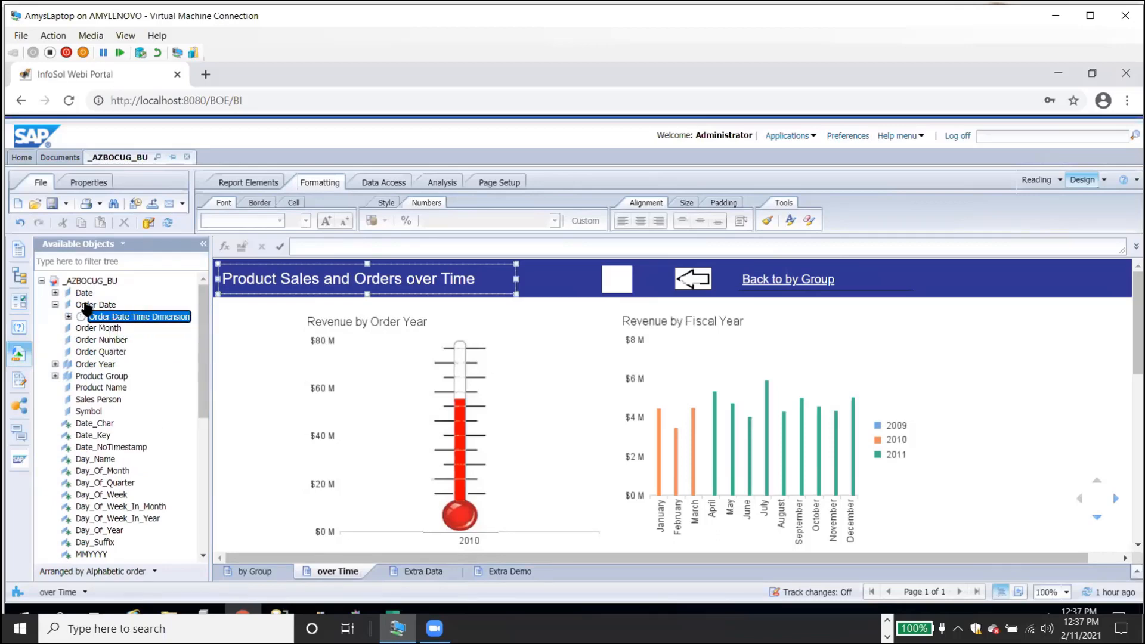
Open the definition of the Order Date Time Dimension, review its hierarchy time levels and calendar options including the fiscal month, and confirm it.
{"action": "right_click", "coordinate": [90, 307]}
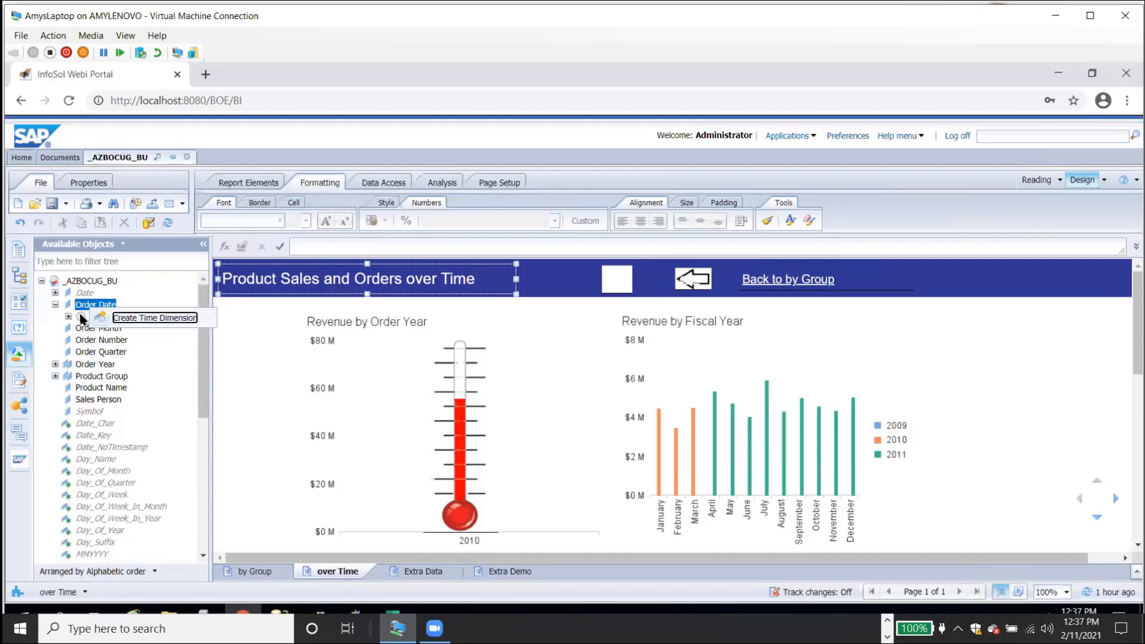
{"action": "left_click", "coordinate": [109, 321]}
{"action": "right_click", "coordinate": [108, 320]}
{"action": "left_click", "coordinate": [153, 329]}
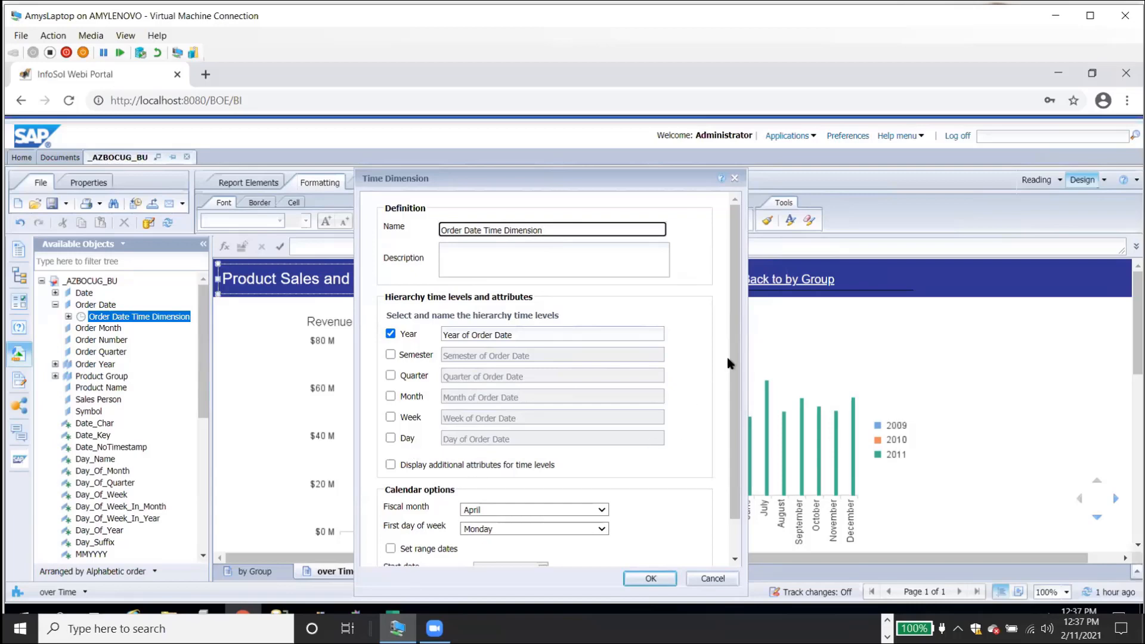
{"action": "scroll", "coordinate": [732, 409], "scroll_direction": "down", "scroll_amount": 1}
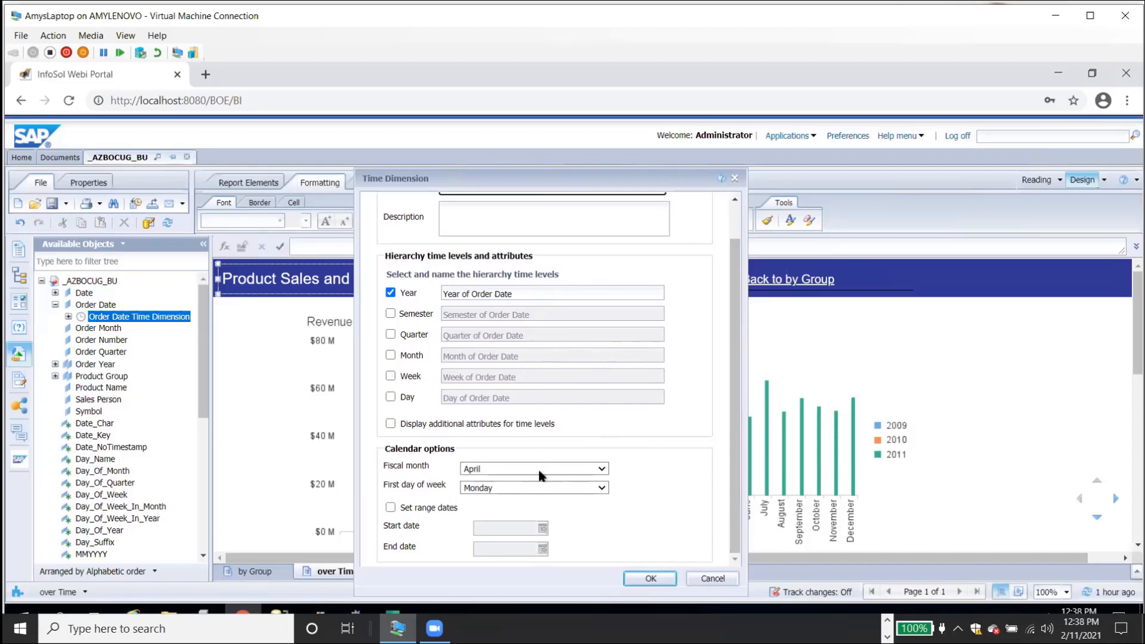
{"action": "left_click", "coordinate": [652, 578]}
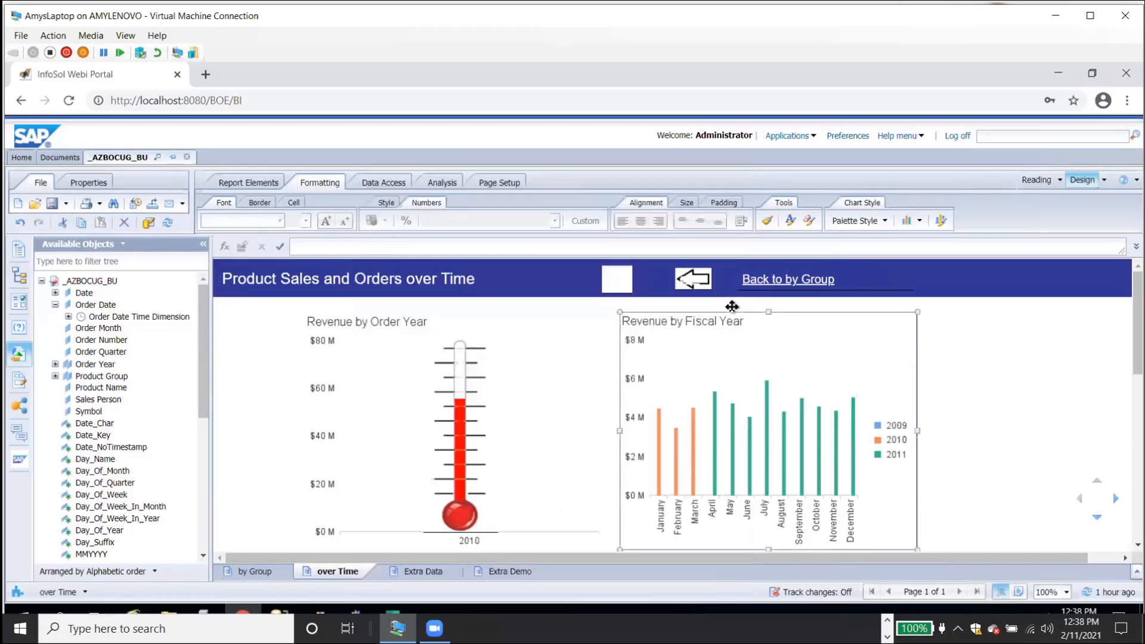
Review the data assigned to the Revenue by Fiscal Year chart beside the available objects, cancel without changes, and deselect the chart.
{"action": "right_click", "coordinate": [781, 544]}
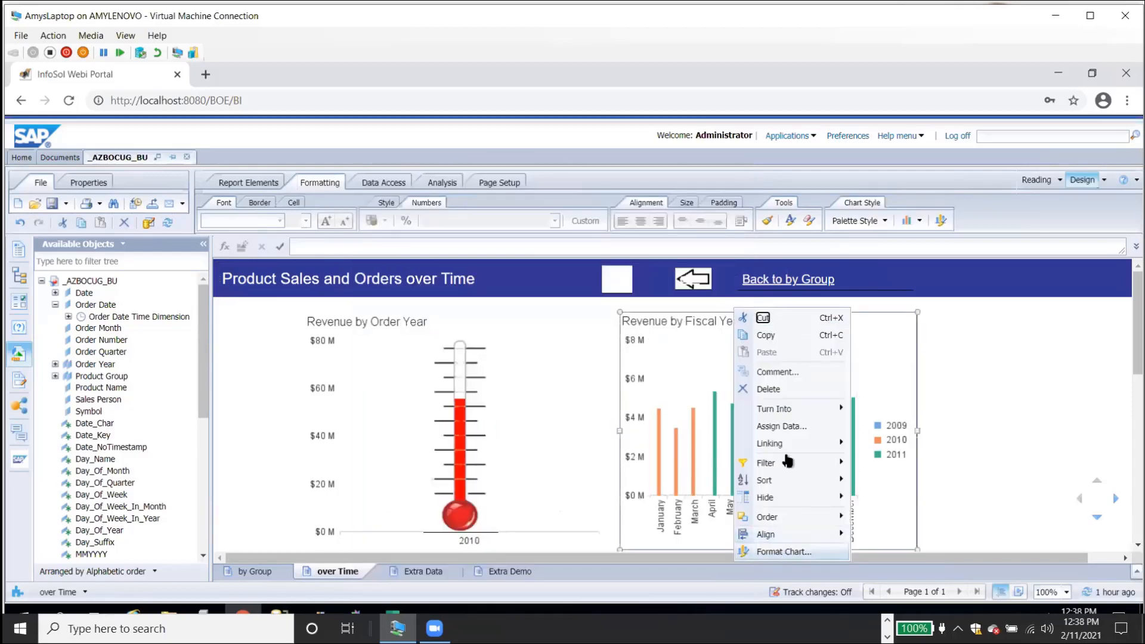
{"action": "left_click", "coordinate": [784, 426]}
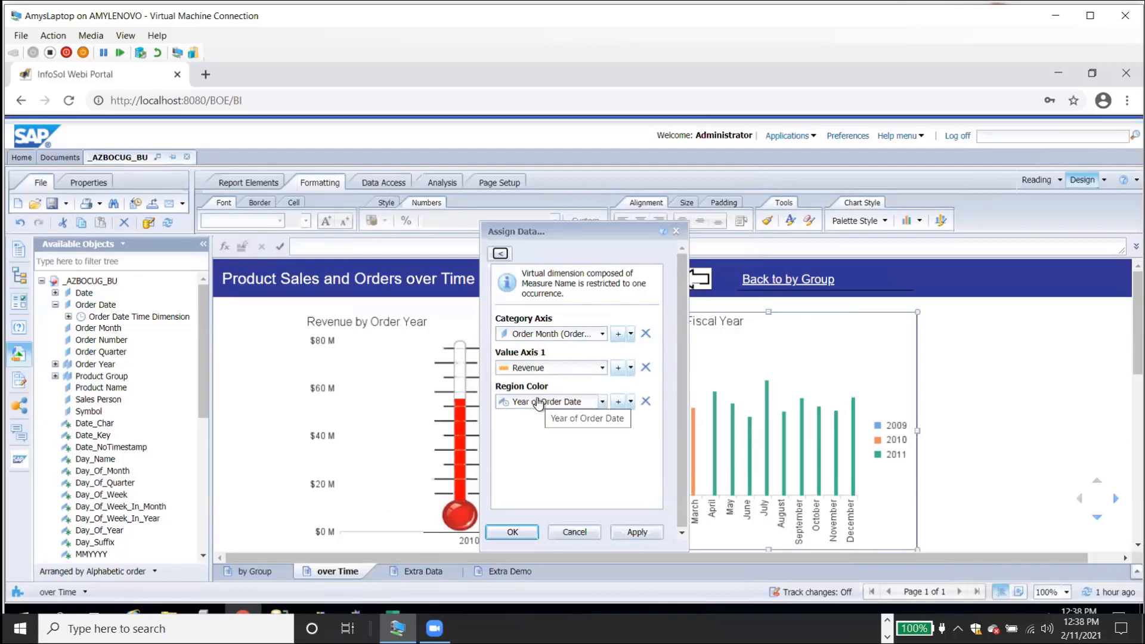
{"action": "left_click_drag", "start_coordinate": [504, 223], "coordinate": [416, 211]}
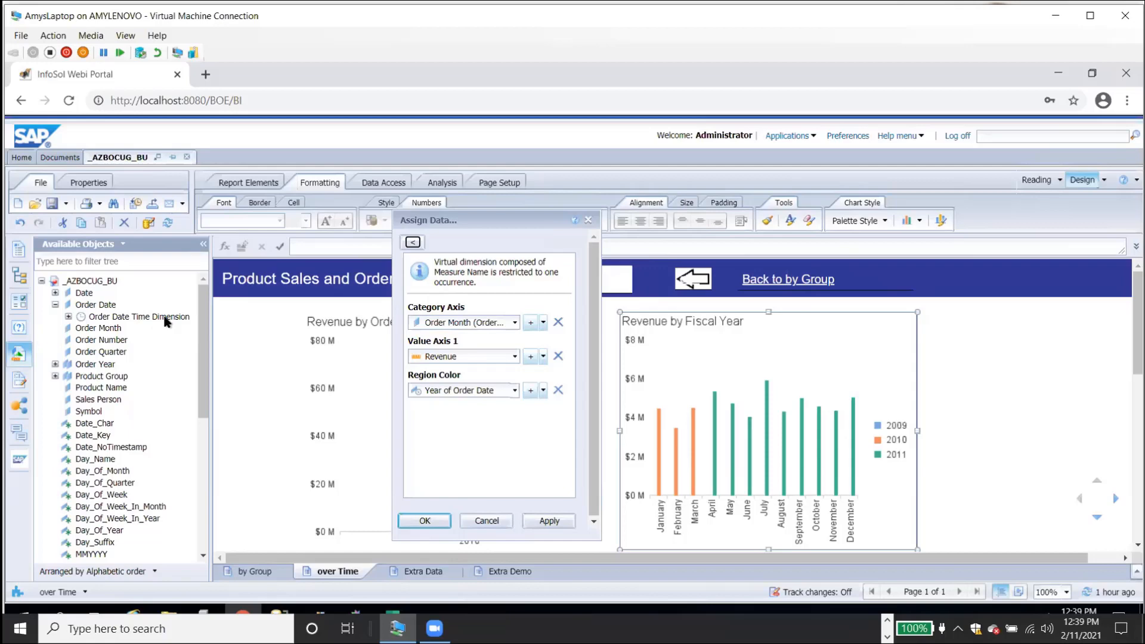
{"action": "left_click", "coordinate": [490, 520]}
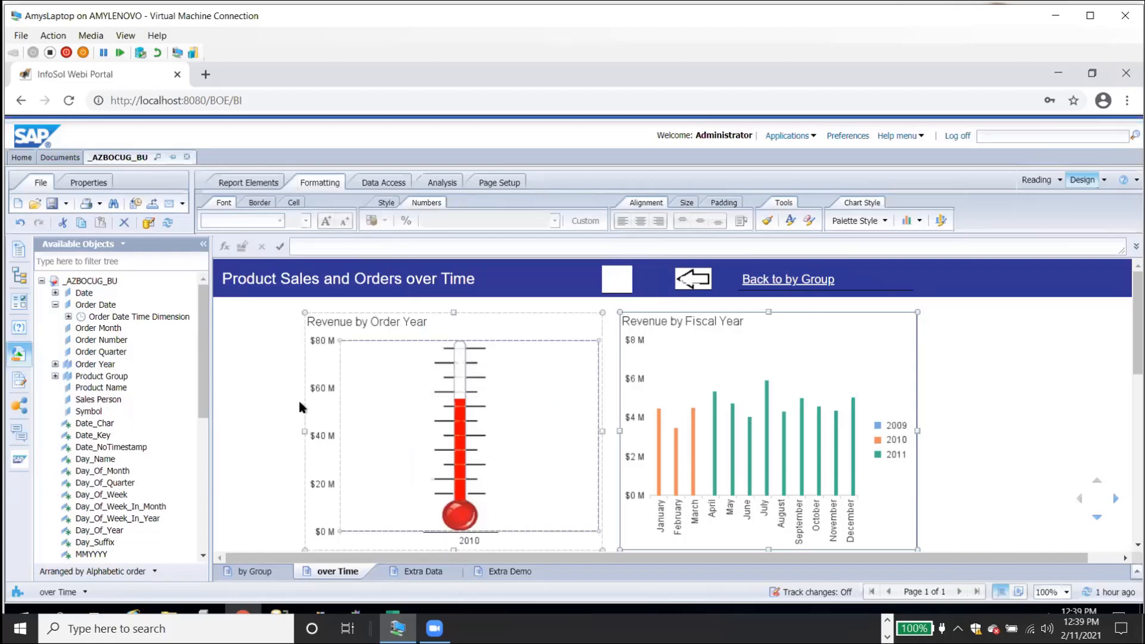
{"action": "left_click", "coordinate": [244, 399]}
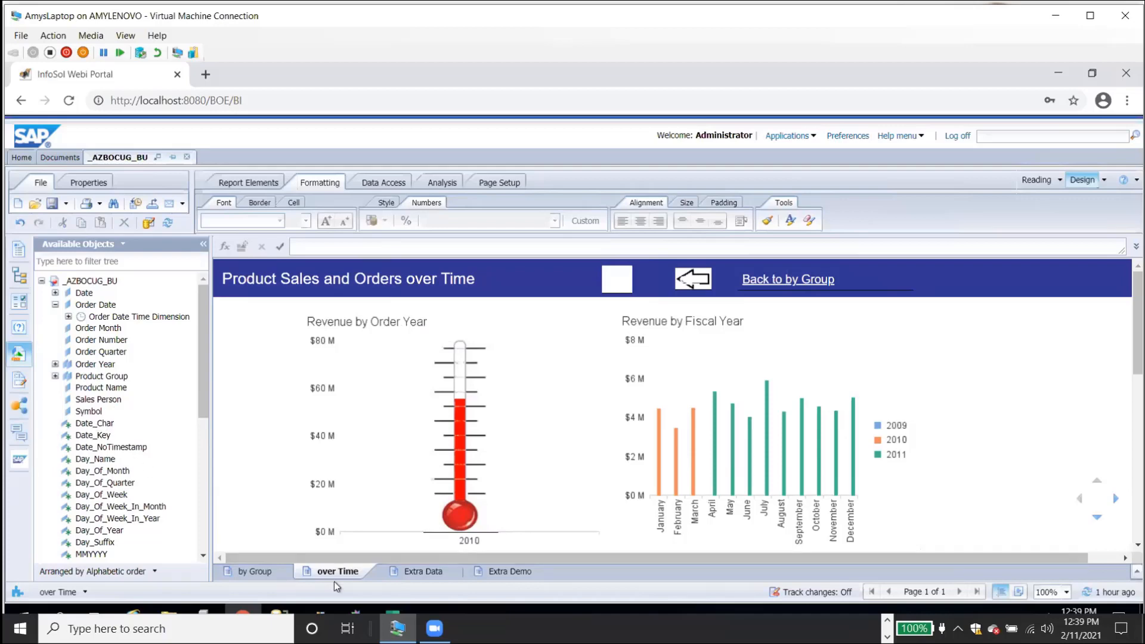
Open the Extra Data report and display the document's TimeDim query in the query editor.
{"action": "left_click", "coordinate": [412, 574]}
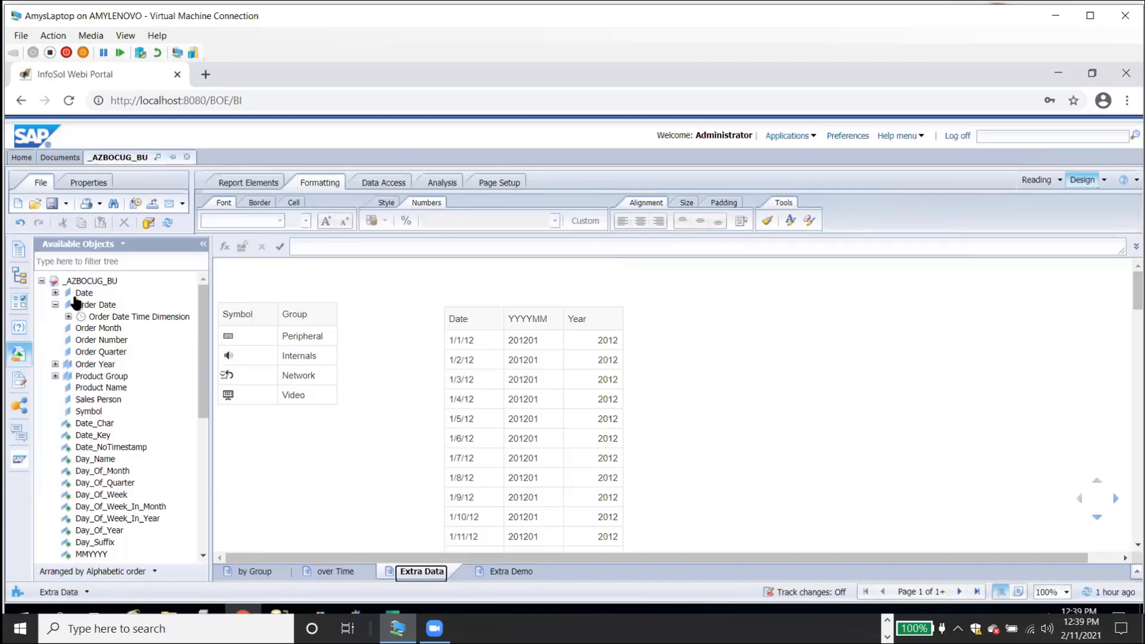
{"action": "left_click", "coordinate": [148, 224]}
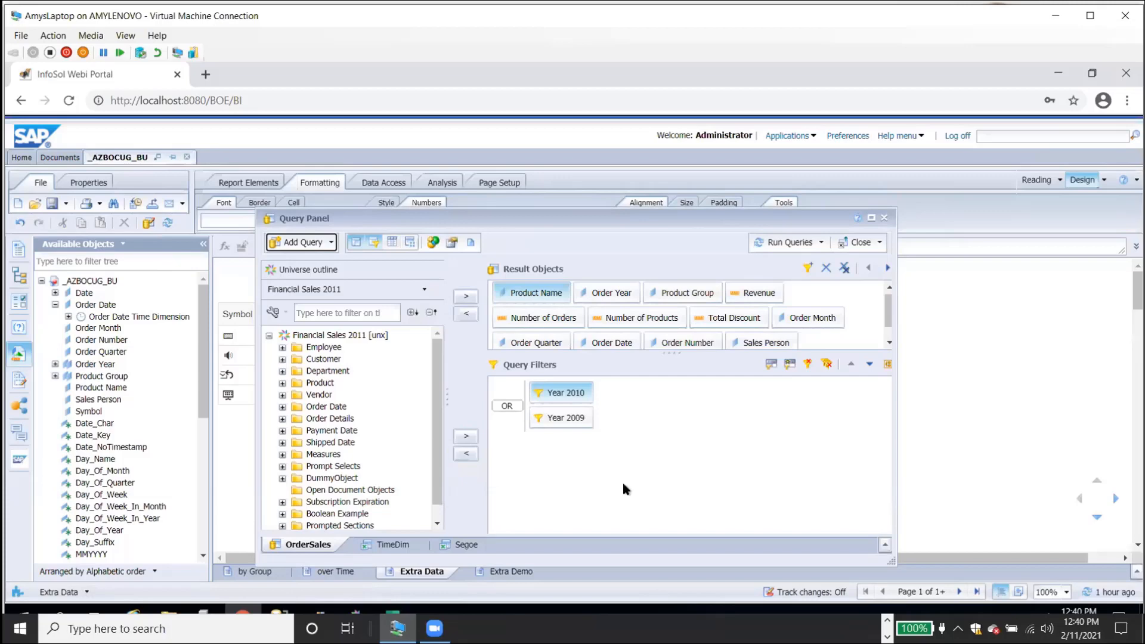
{"action": "left_click", "coordinate": [396, 547]}
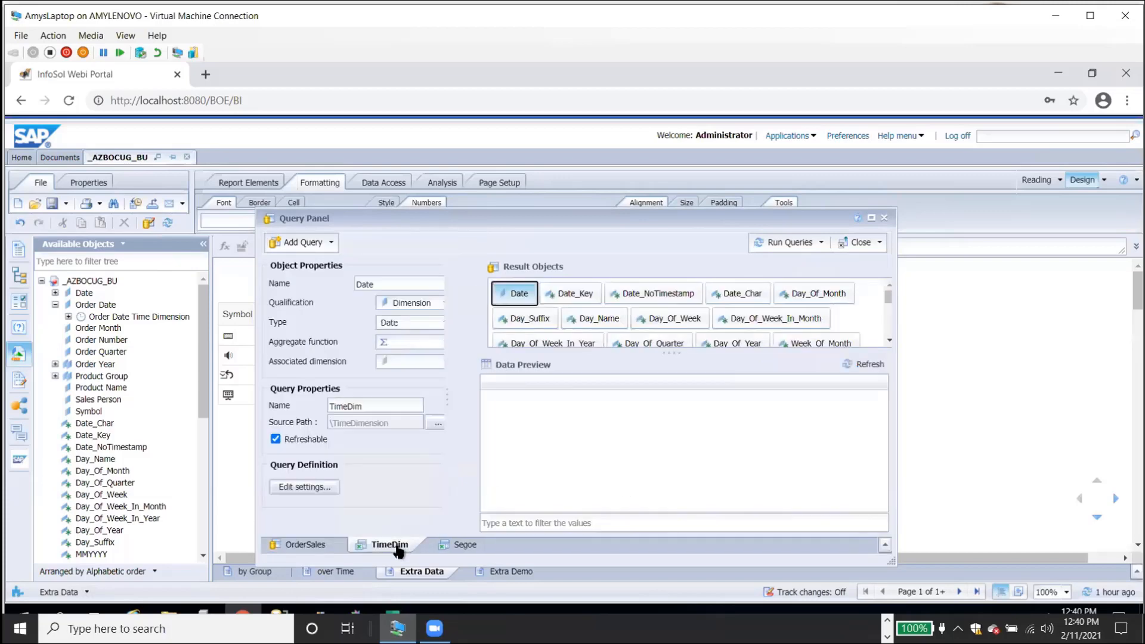
Enlarge the Result Objects area of the TimeDim query, examine all its date objects, and close the query editor discarding unsaved modifications.
{"action": "left_click_drag", "start_coordinate": [661, 349], "coordinate": [670, 483]}
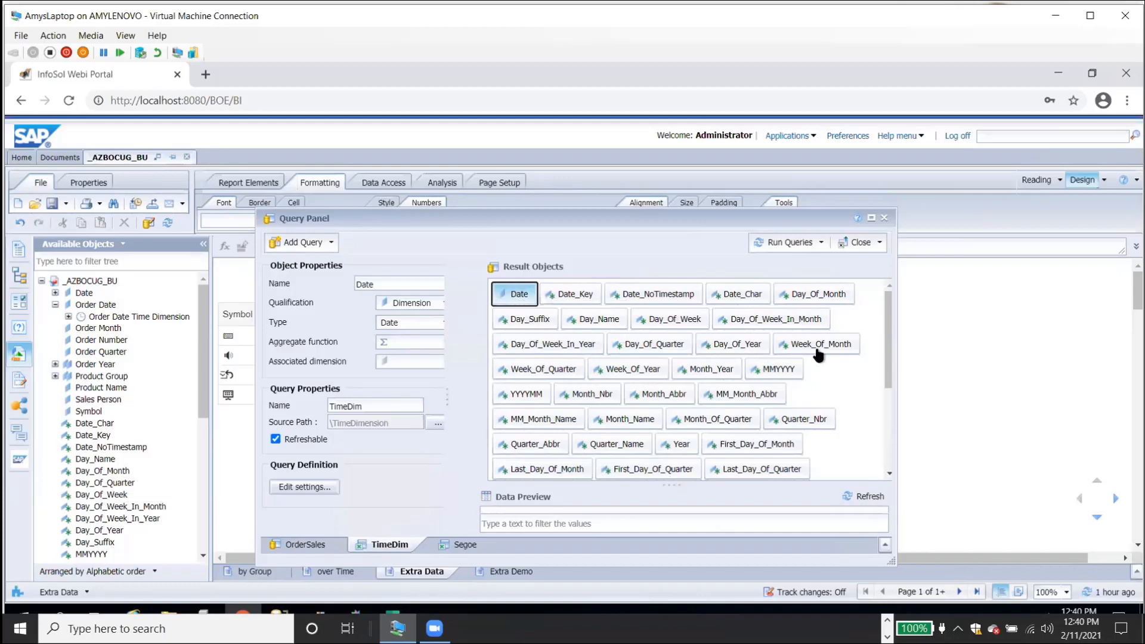
{"action": "scroll", "coordinate": [885, 316], "scroll_direction": "down", "scroll_amount": 2}
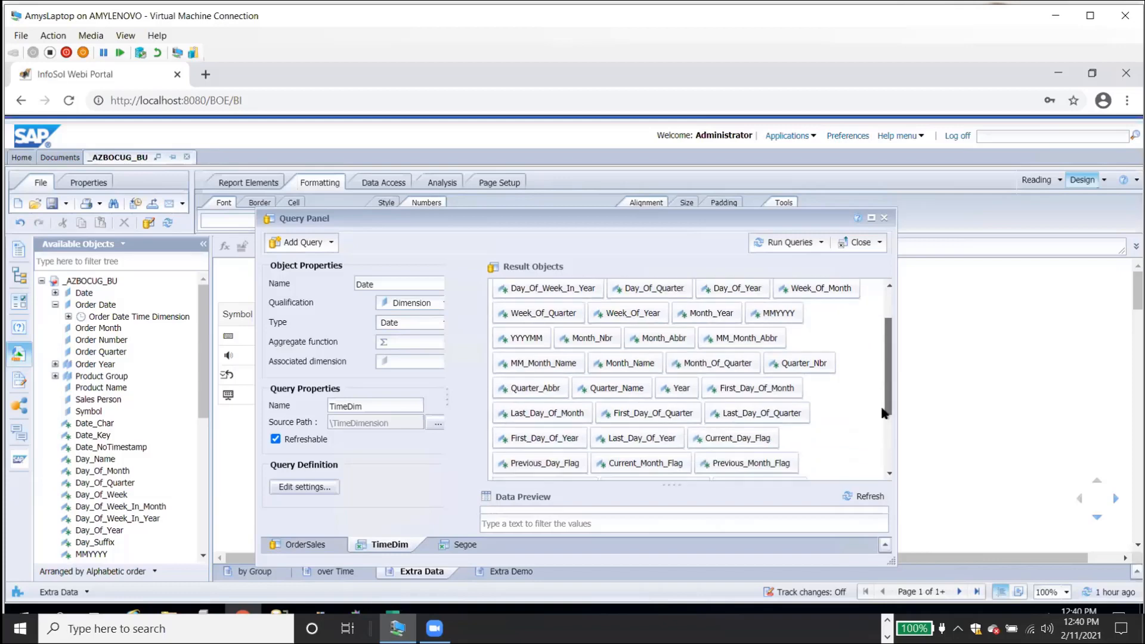
{"action": "left_click_drag", "start_coordinate": [882, 530], "coordinate": [881, 531]}
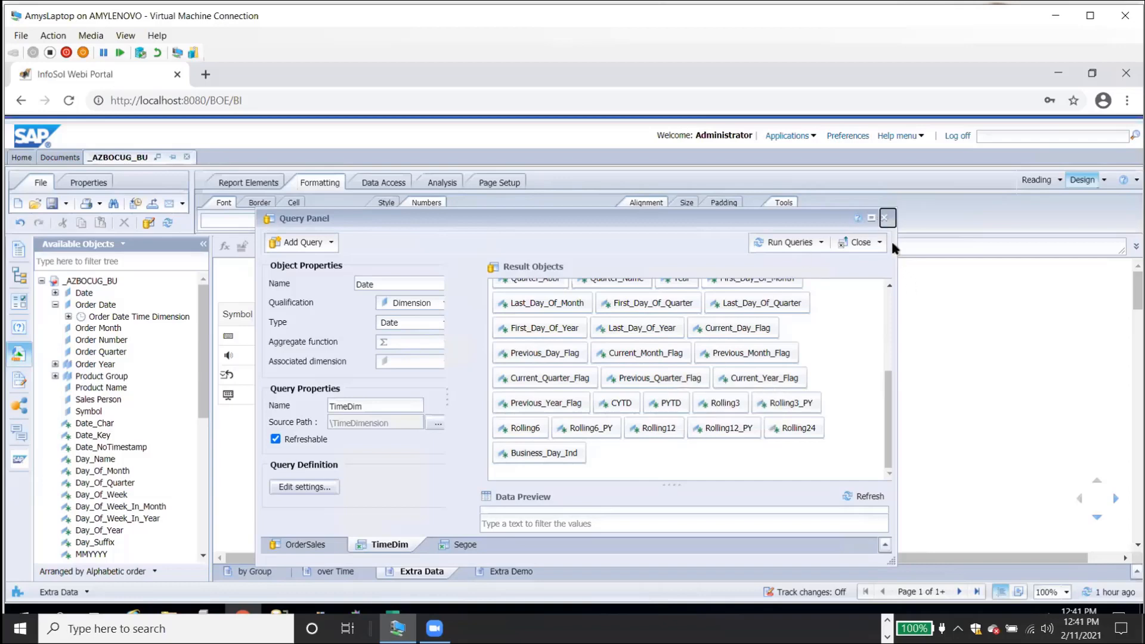
{"action": "left_click", "coordinate": [885, 219]}
{"action": "left_click", "coordinate": [587, 417]}
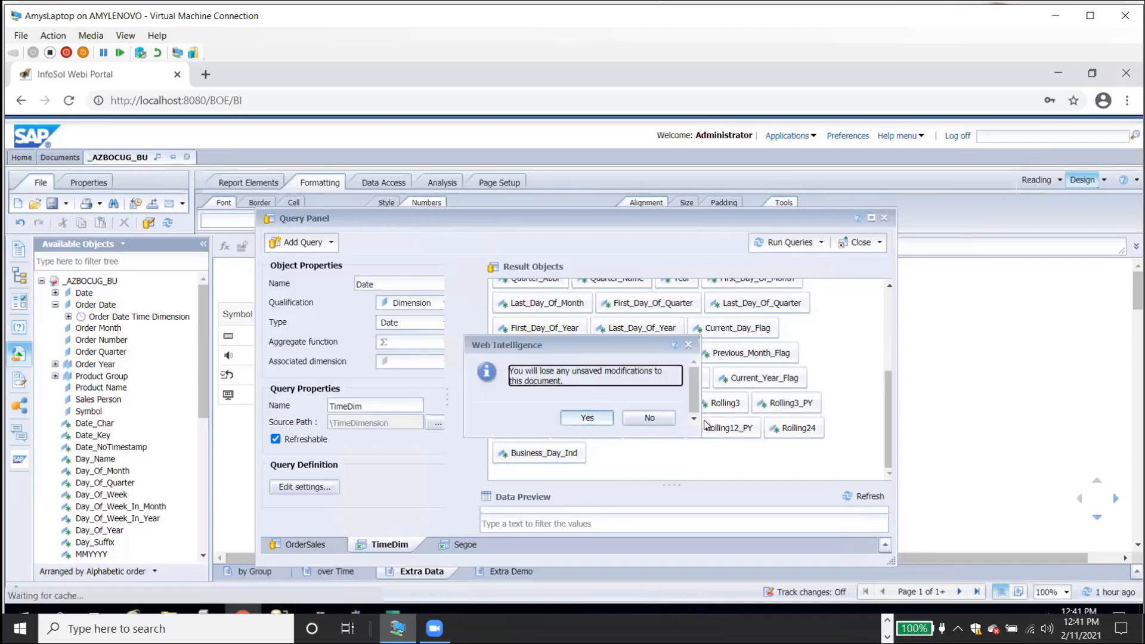